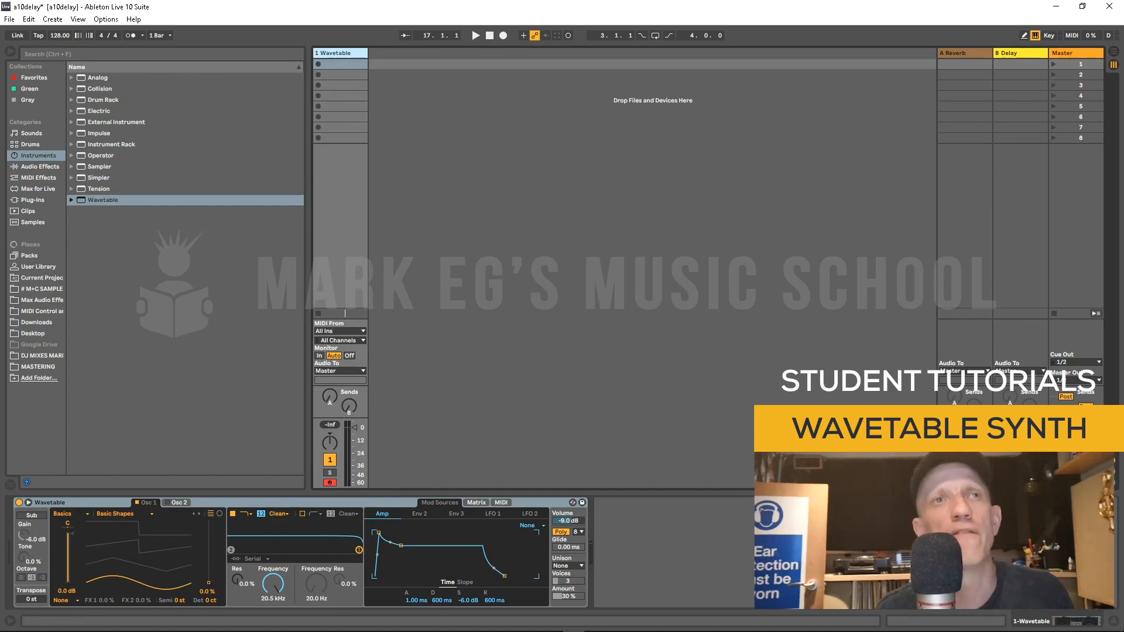
Step: Create a MIDI clip in the Wavetable track's first slot and draw a single note in it
mouse_move(208, 582)
mouse_down()
mouse_move(208, 520)
mouse_move(208, 583)
mouse_up()
double_click(343, 65)
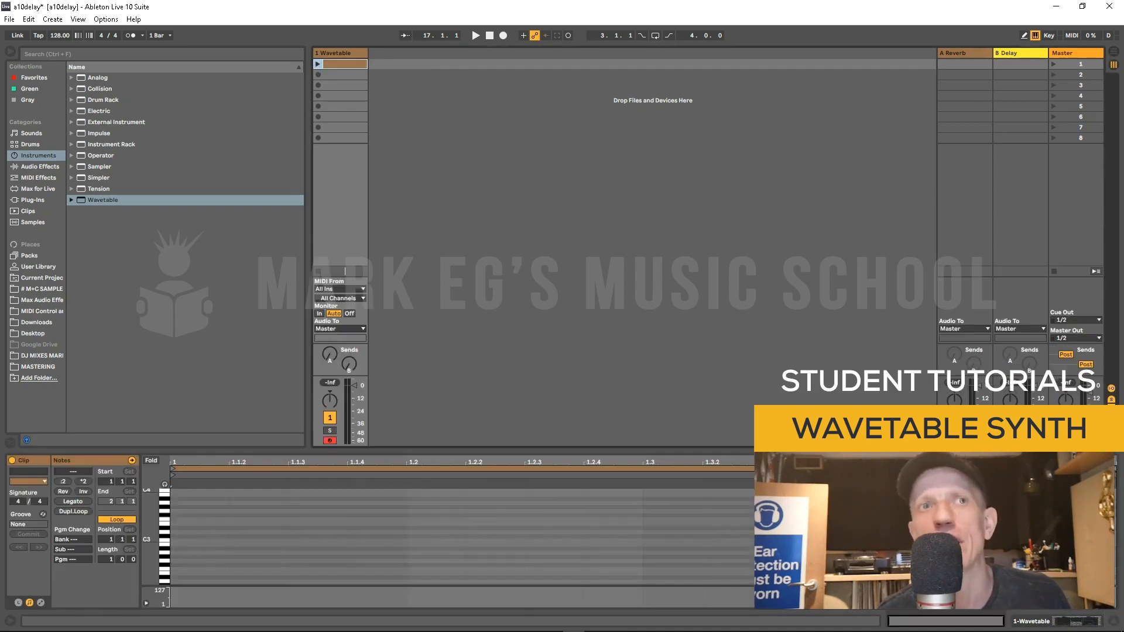
double_click(191, 573)
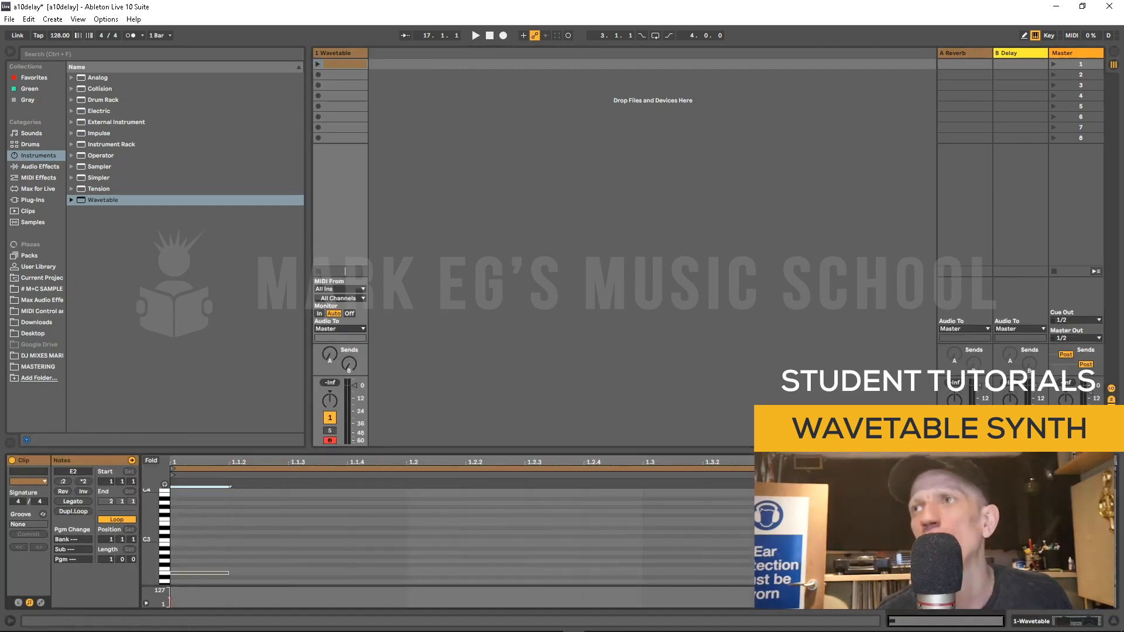
Step: Shorten the clip loop to end at 1.2, launch the clip, and move its note up to C3
drag(1113, 469, 405, 468)
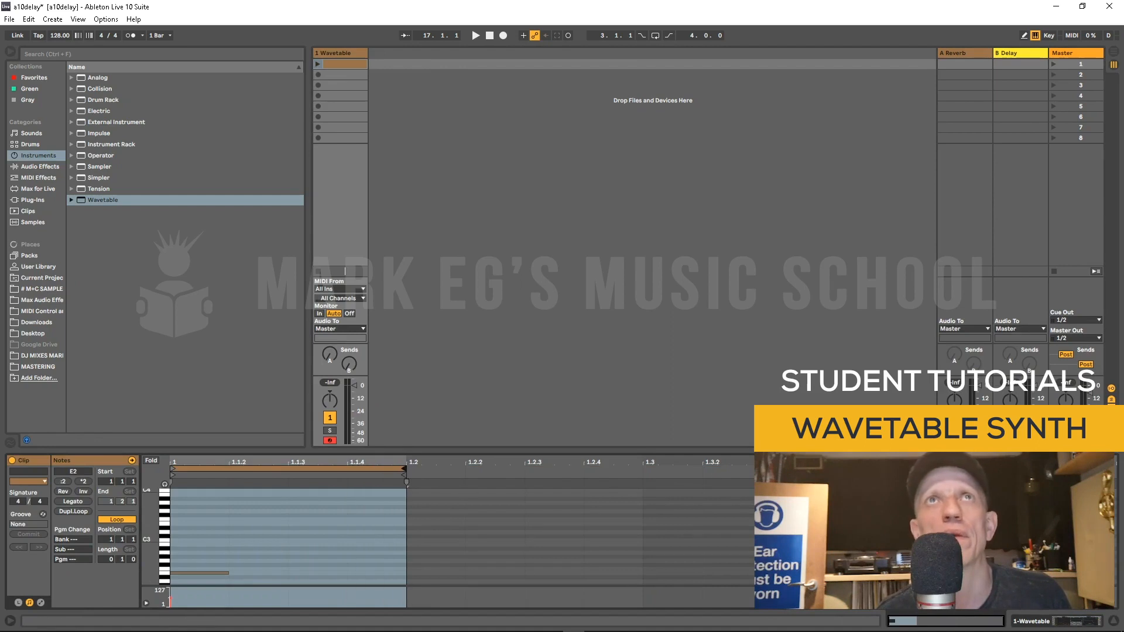
click(318, 65)
drag(197, 573, 198, 539)
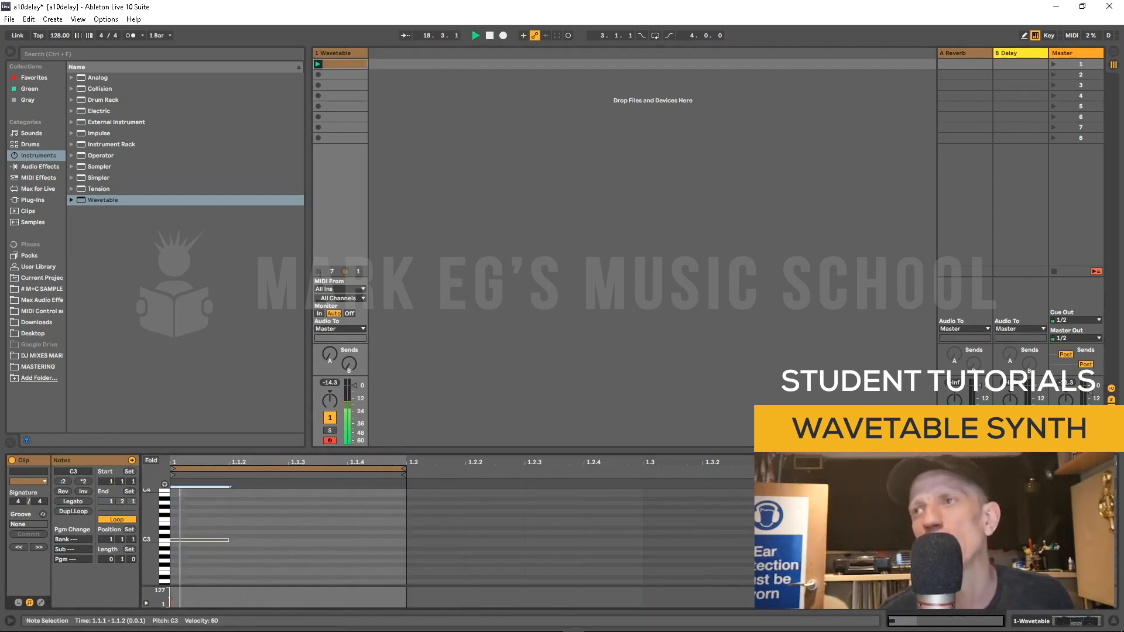
Step: Show the Wavetable device and sweep Osc 1's wavetable position up to 100% and back to 0% while listening
key(shift+Tab)
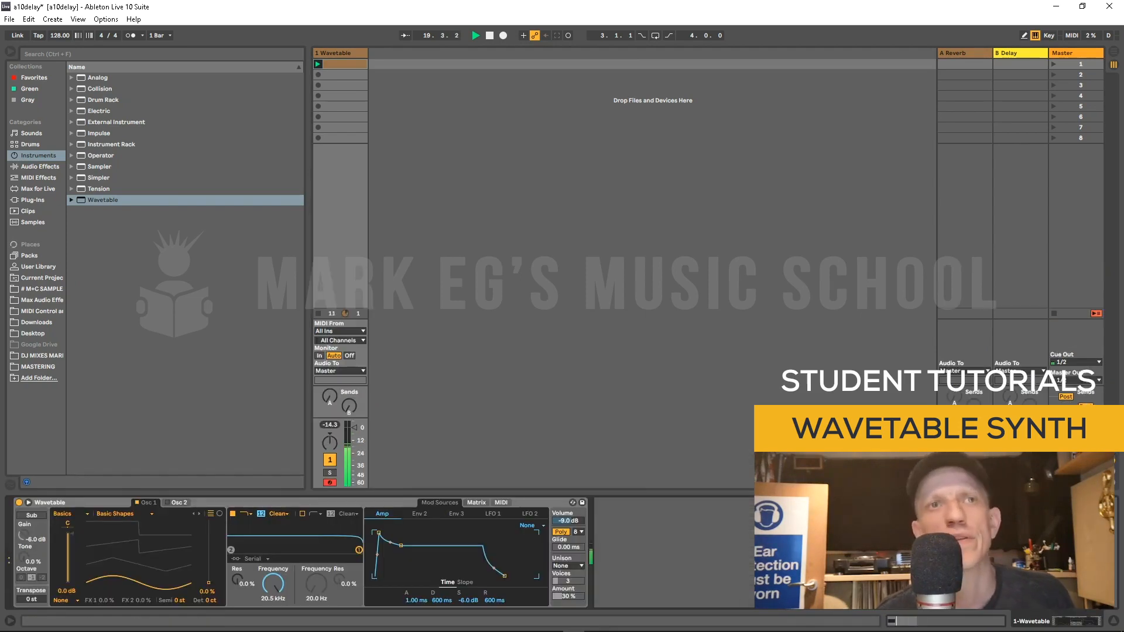
drag(209, 583, 208, 520)
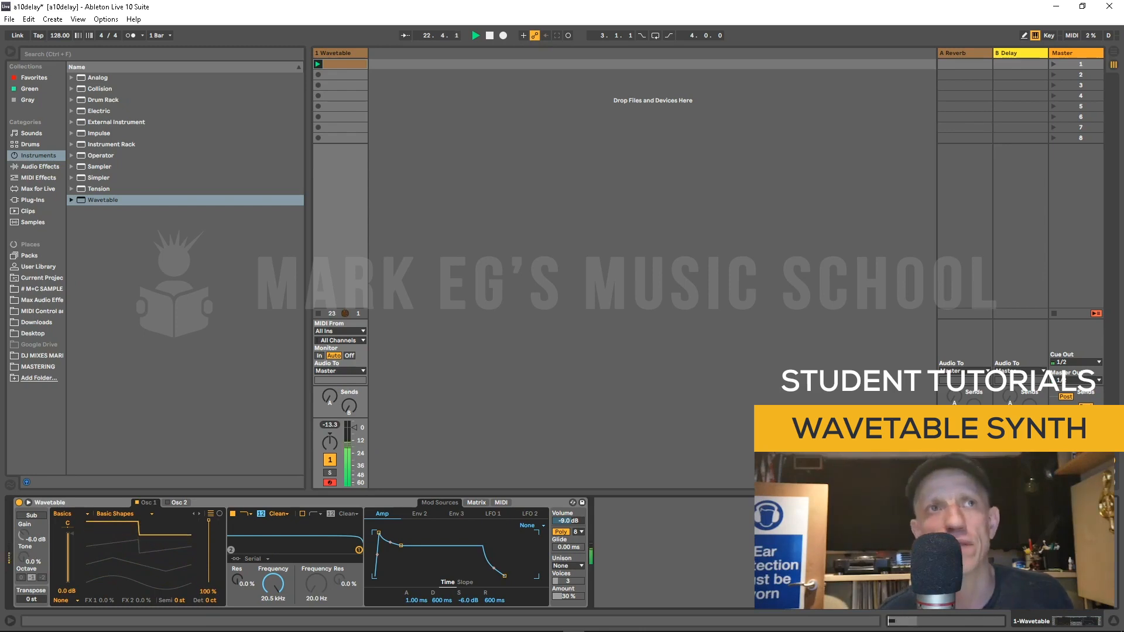
drag(208, 520, 209, 583)
key(space)
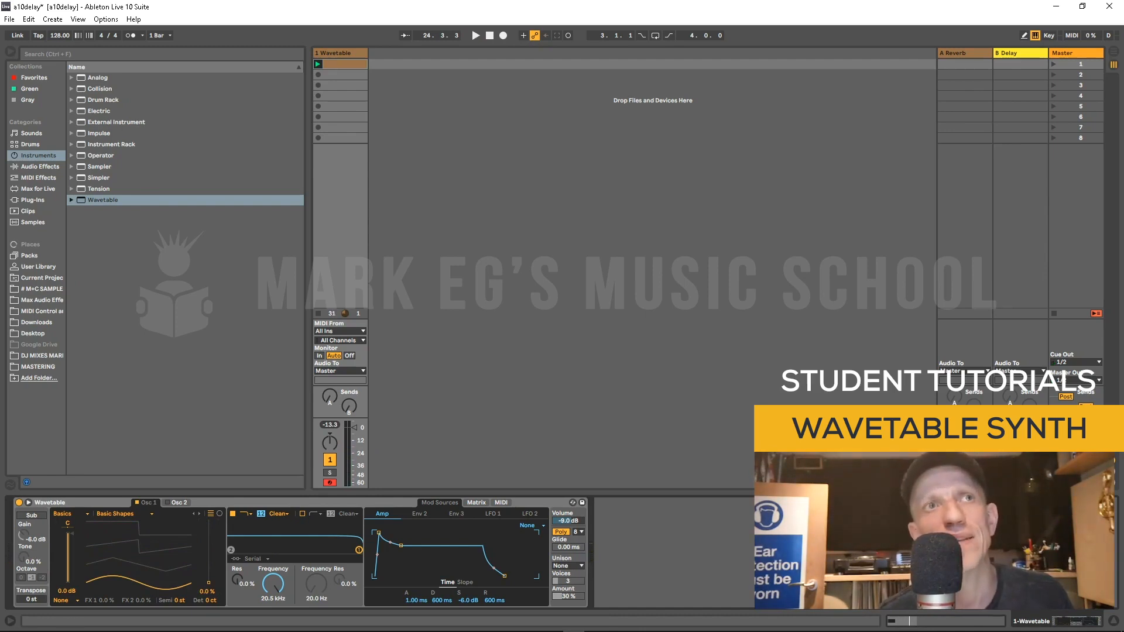
Step: Load the Beating 3 wavetable into Osc 1, step forward to FM Feedback, and audition it
click(122, 513)
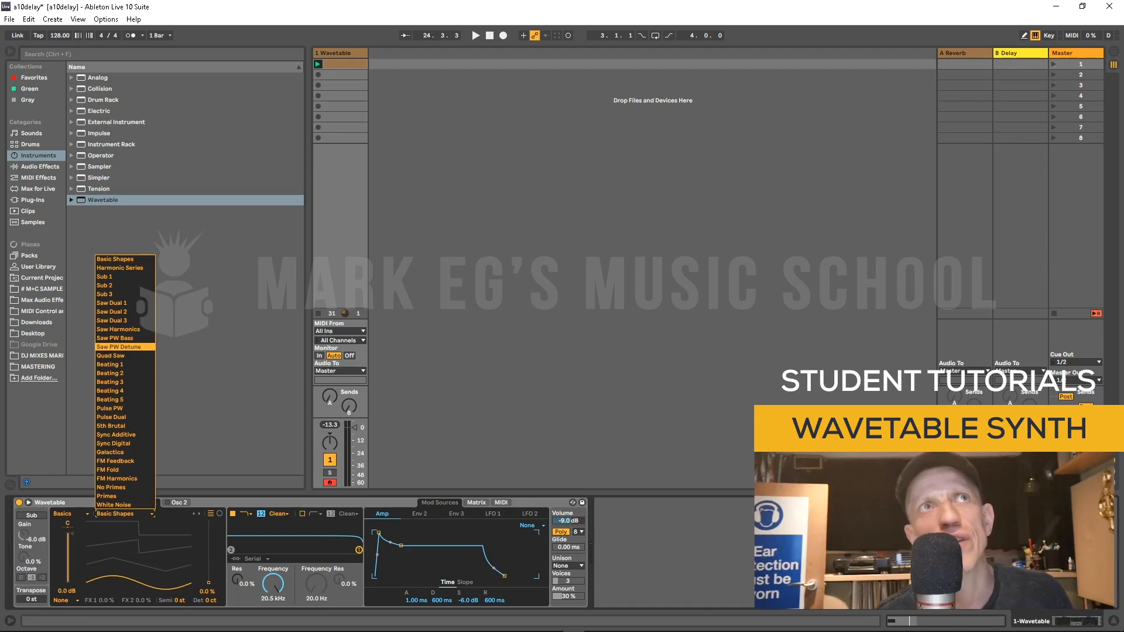
click(117, 382)
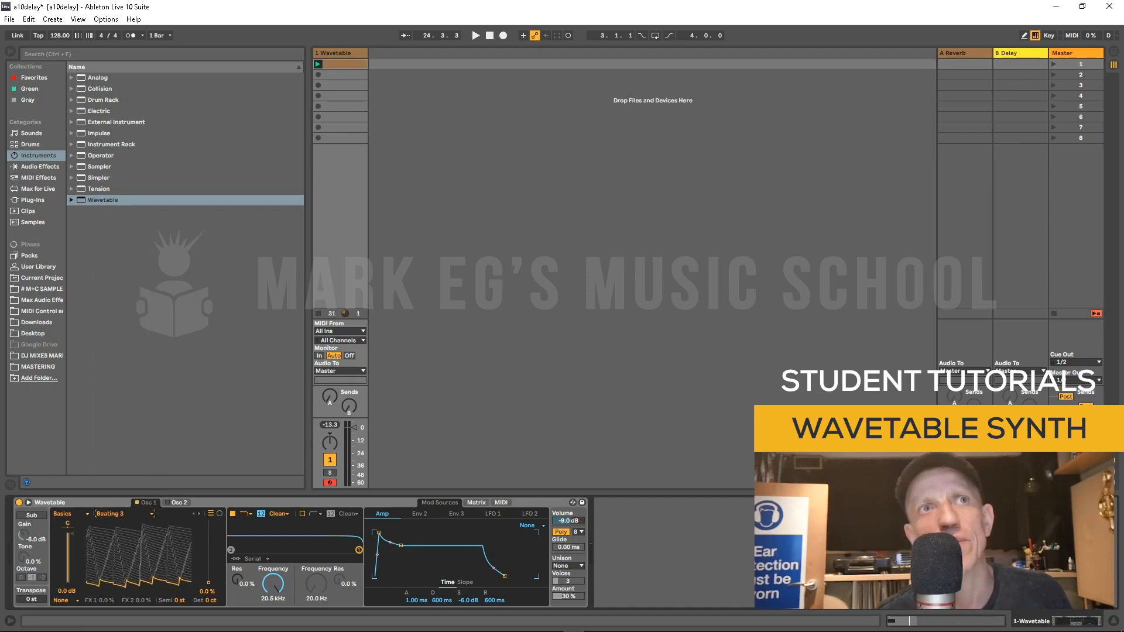
click(199, 513)
click(199, 513)
click(199, 514)
click(199, 514)
click(199, 514)
click(199, 514)
click(199, 514)
key(space)
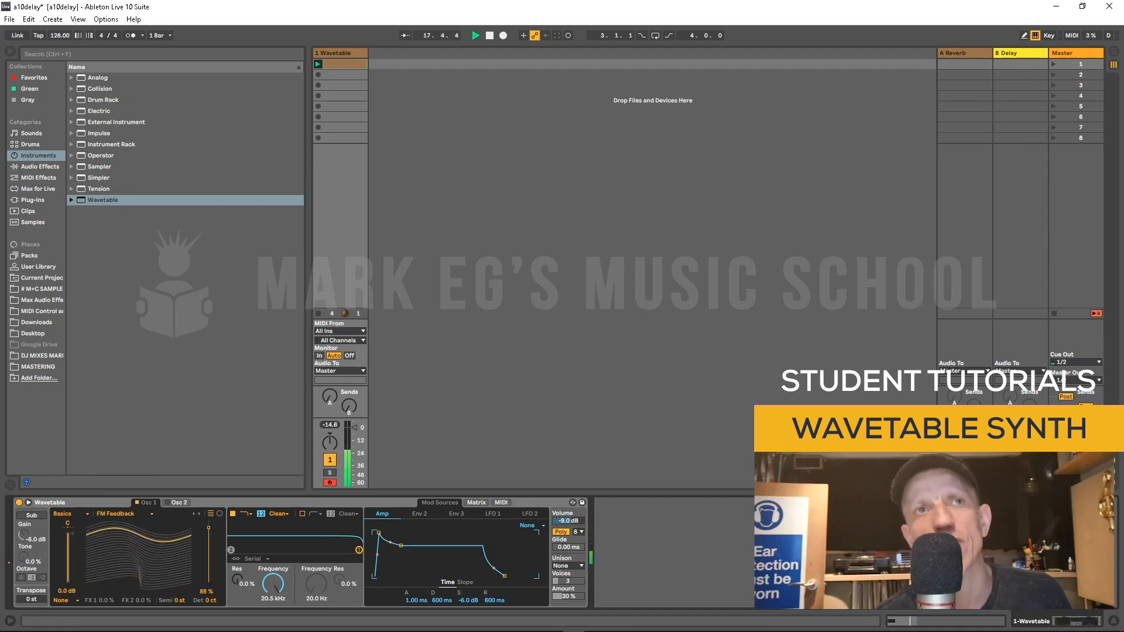
key(space)
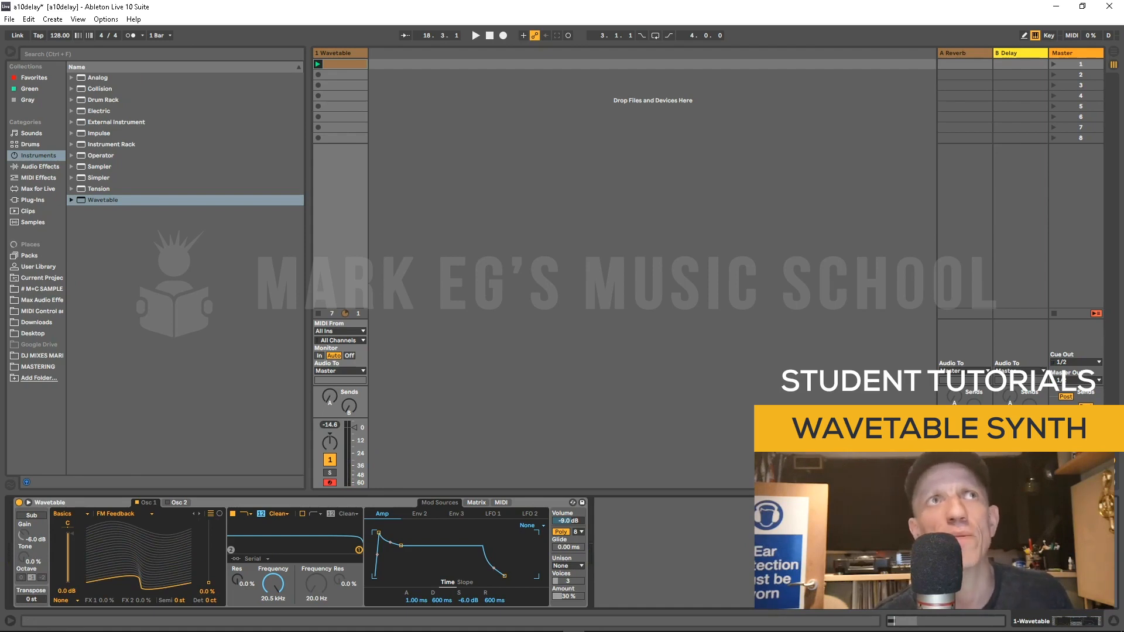
Step: Browse M+C SAMPLE to One Shot > Bass > Nu House Trance Bass and drop Bass 07.wav onto Osc 1's wavetable
click(41, 289)
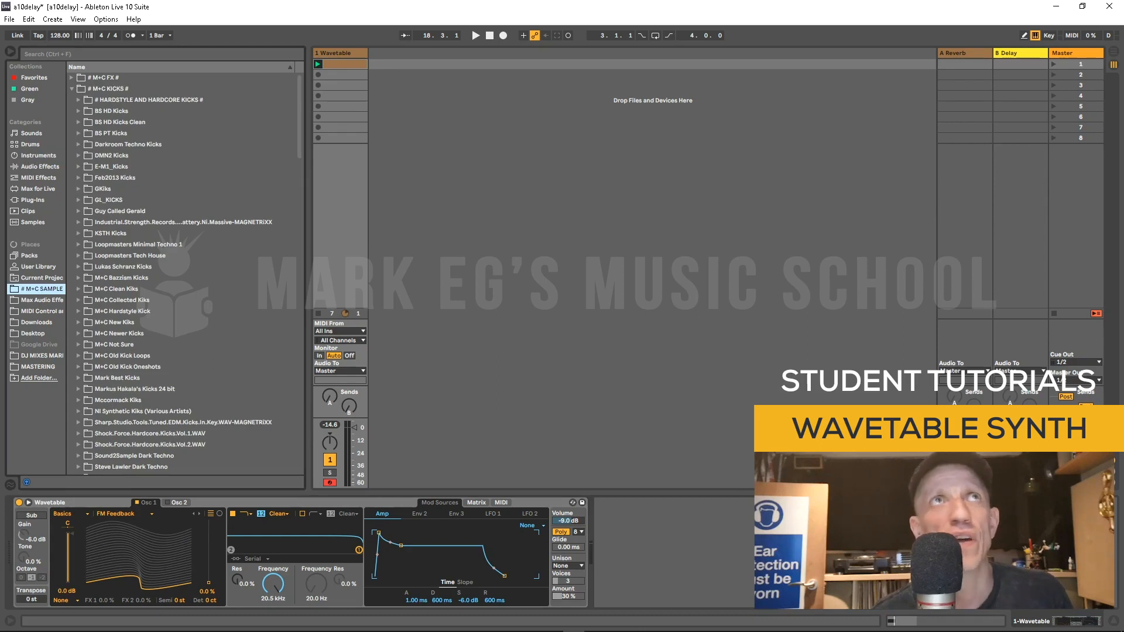
click(72, 89)
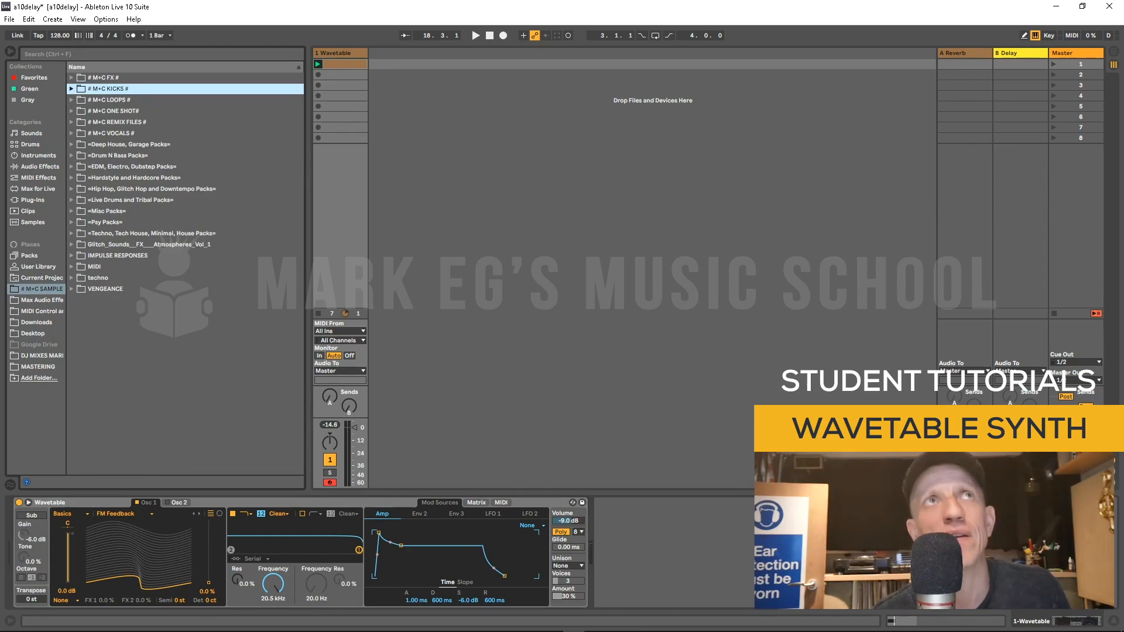
click(71, 111)
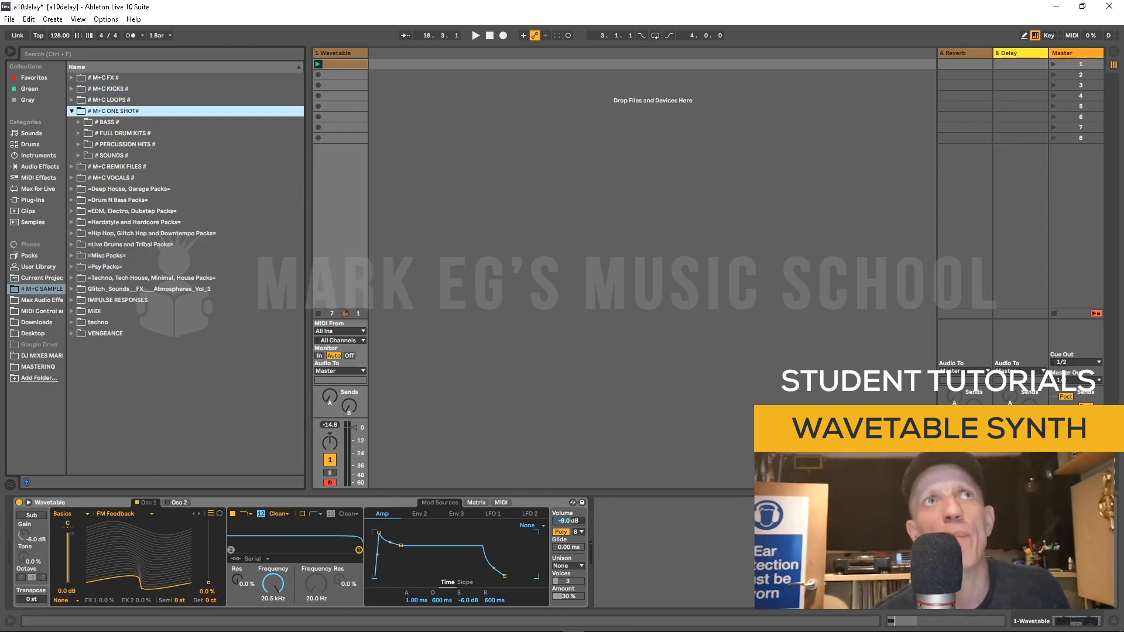
click(78, 123)
scroll(78, 122, down, 1)
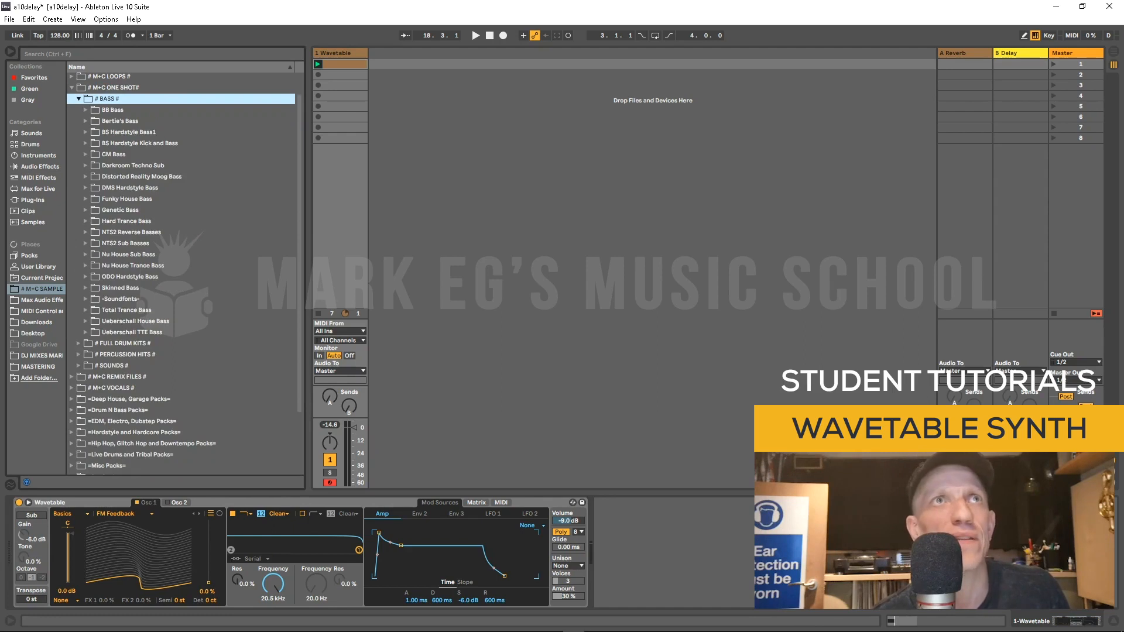
click(86, 266)
scroll(85, 266, down, 1)
click(105, 287)
key(Down)
key(Down)
key(Down)
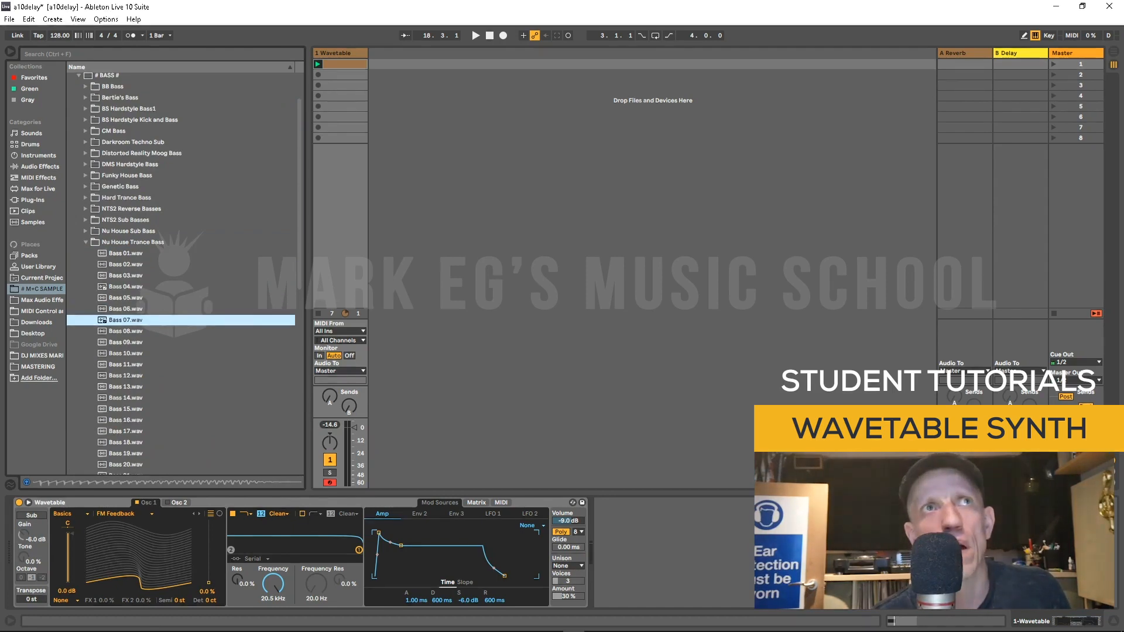
drag(125, 320, 139, 553)
Step: Play the clip, set Osc 1's wavetable position to about 17%, and try choosing another bass file from the wavetable list
key(space)
mouse_move(209, 582)
mouse_down()
mouse_move(209, 519)
mouse_move(209, 582)
mouse_move(209, 523)
mouse_move(209, 571)
mouse_up()
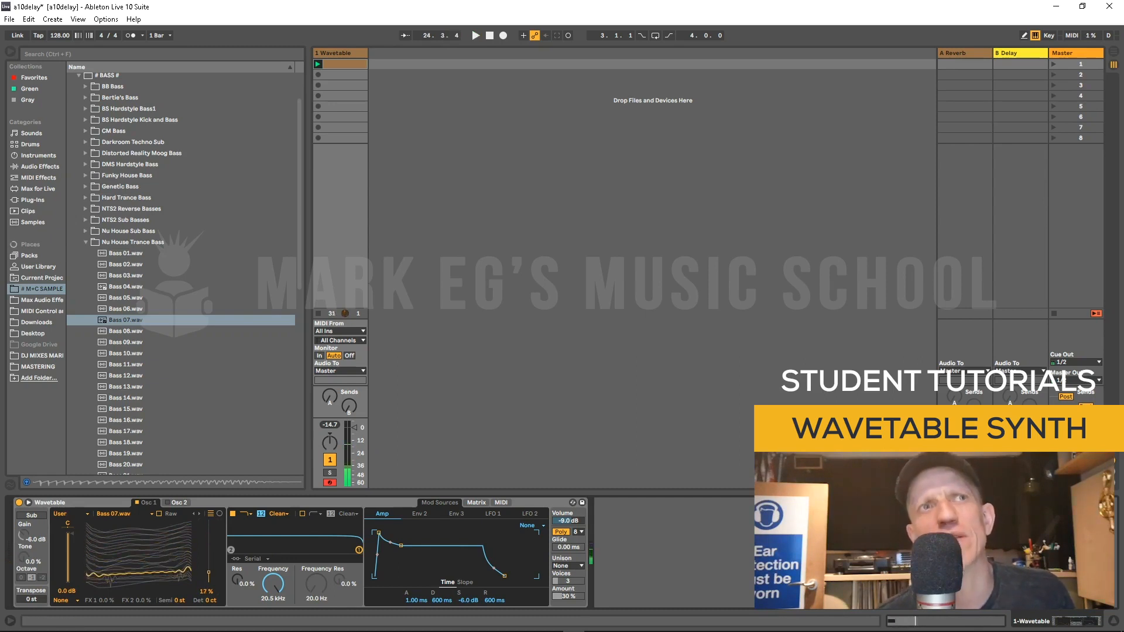
click(113, 514)
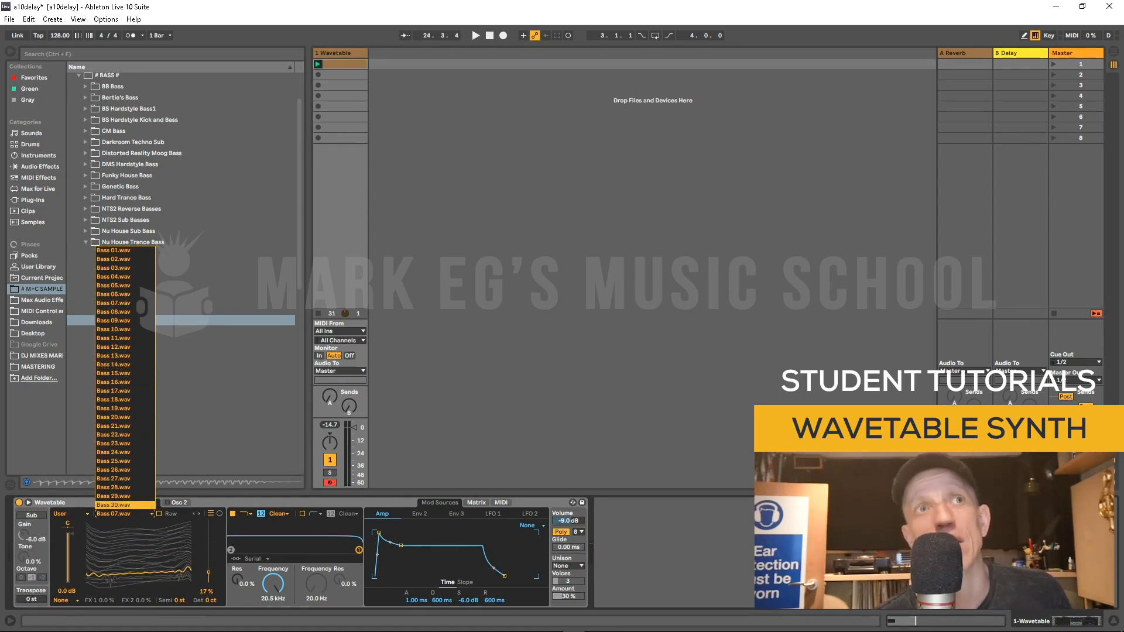
click(114, 462)
key(space)
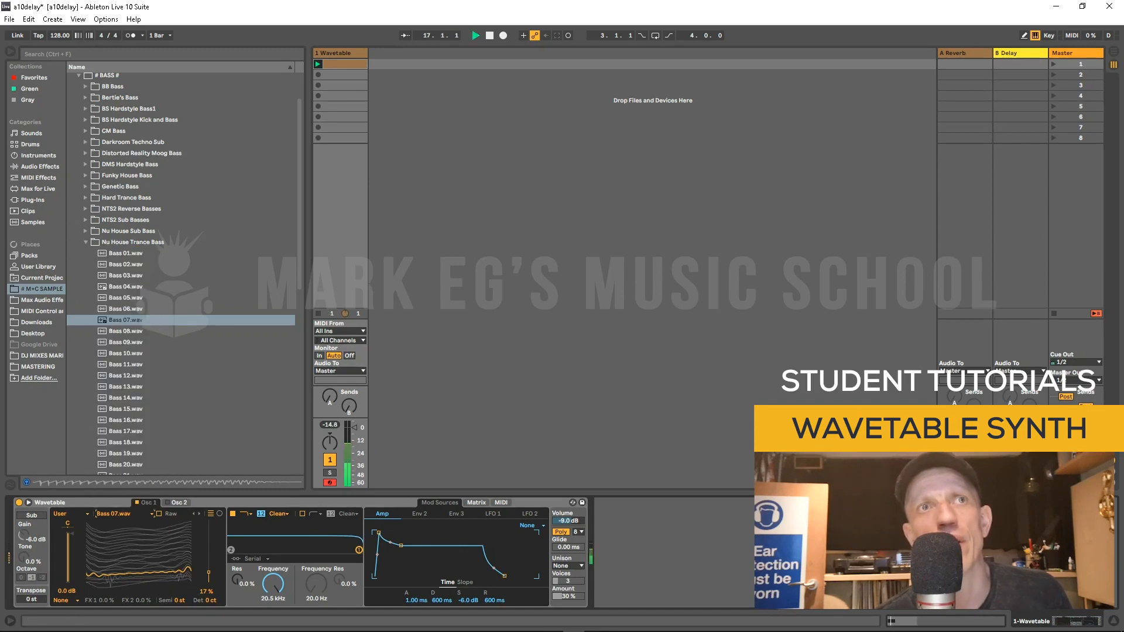
Step: Step Osc 1's wavetable to Bass 10.wav and raise its position to about 65%
click(199, 514)
click(199, 513)
click(199, 514)
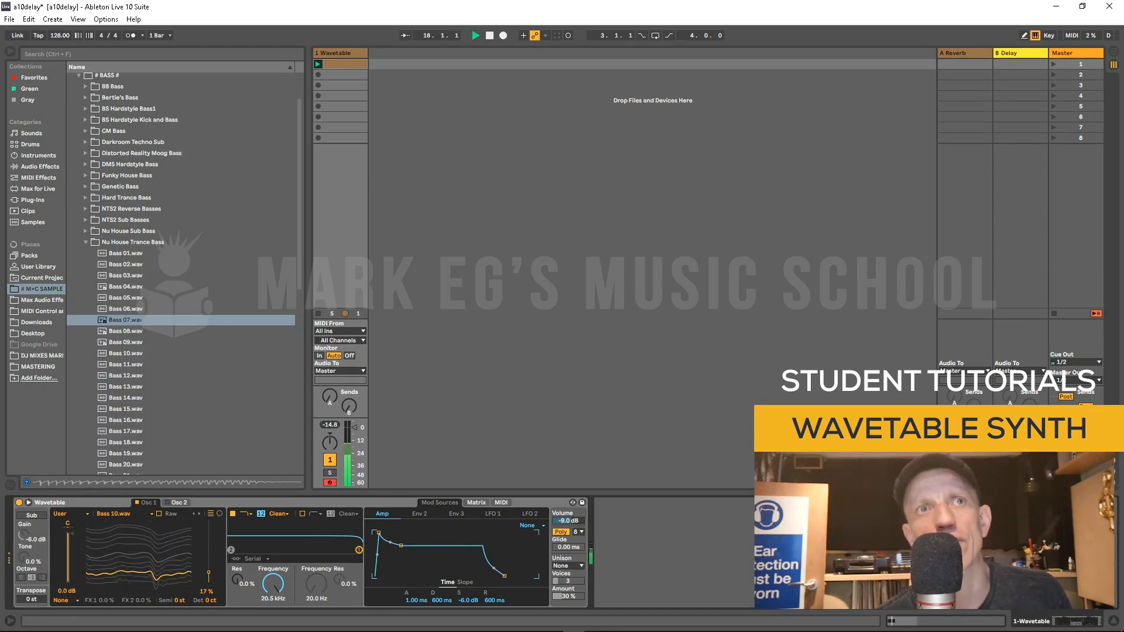
drag(208, 573, 208, 543)
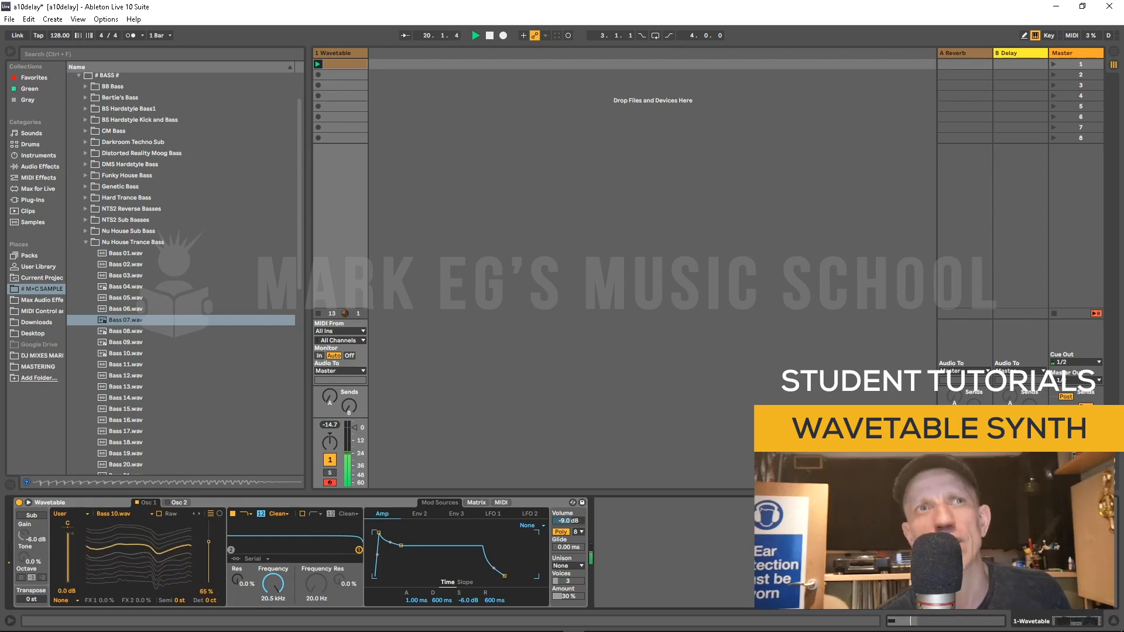
Step: Step Osc 1's wavetable to Bass 11.wav and set its position to about 81%
click(199, 514)
click(199, 514)
click(194, 514)
mouse_move(208, 541)
mouse_down()
mouse_move(209, 582)
mouse_move(208, 521)
mouse_move(209, 570)
mouse_move(208, 553)
mouse_up()
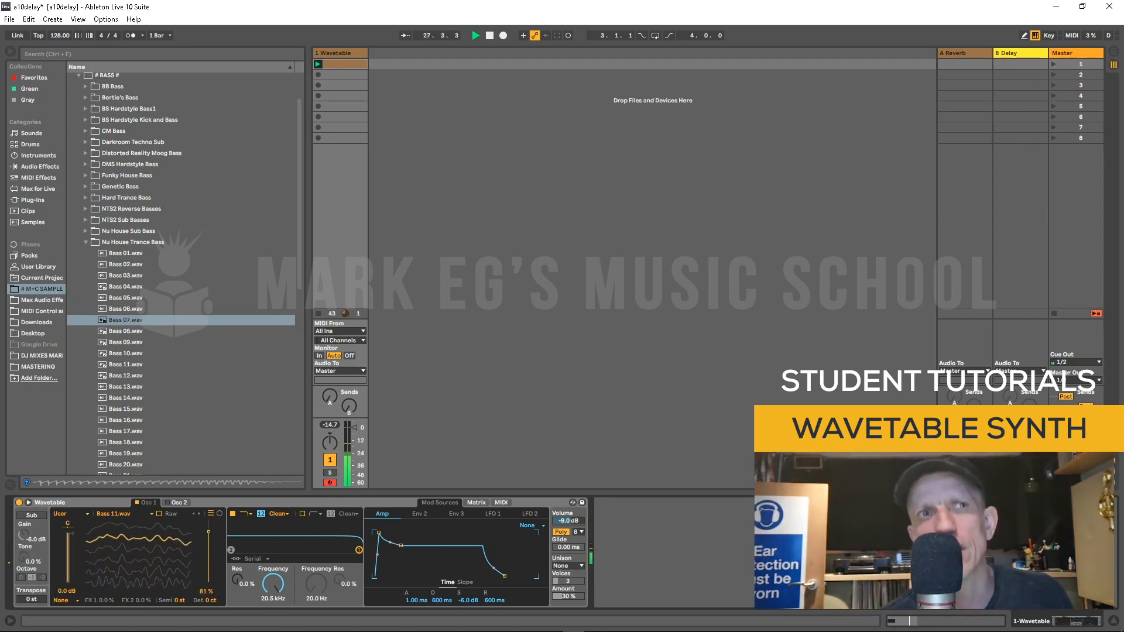
Step: Readjust Osc 1's wavetable position to about 46%
click(159, 513)
mouse_move(208, 532)
mouse_down()
mouse_move(208, 581)
mouse_move(208, 530)
mouse_move(208, 542)
mouse_up()
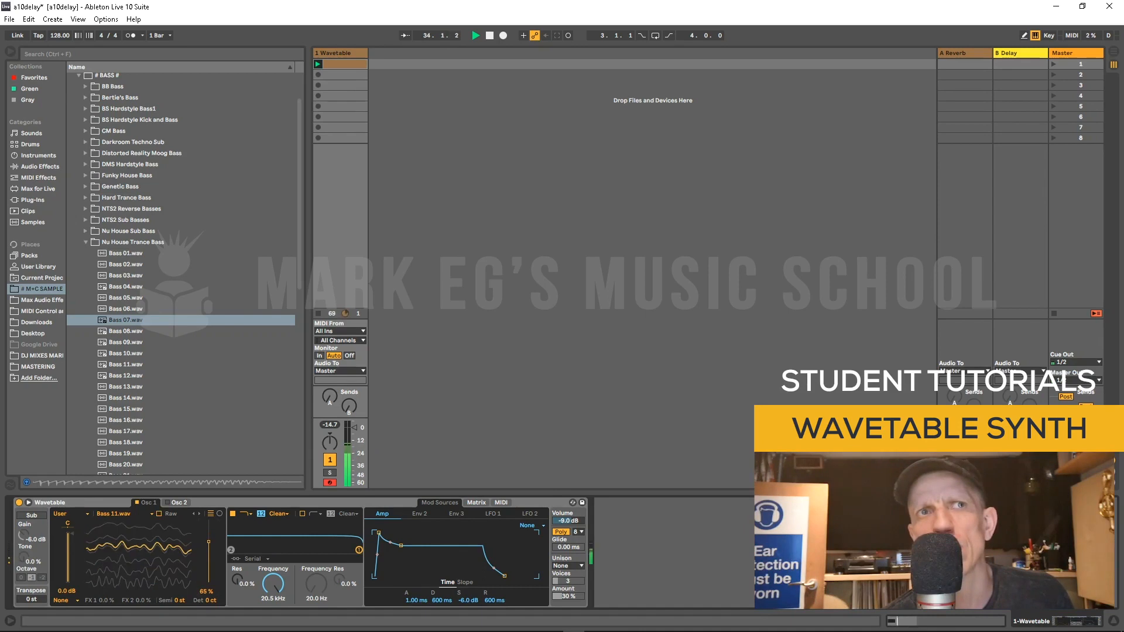
mouse_move(208, 540)
mouse_down()
mouse_move(209, 525)
mouse_move(208, 554)
mouse_up()
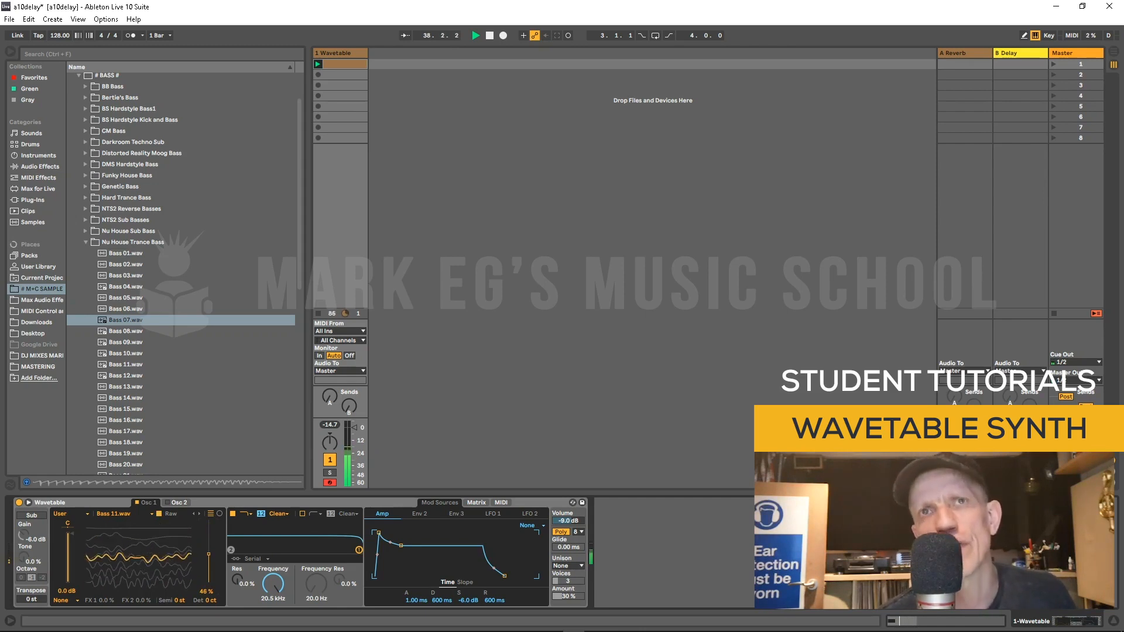
Step: Route LFO 1 to Osc 1 Pos in the modulation matrix with an amount of 36
click(476, 503)
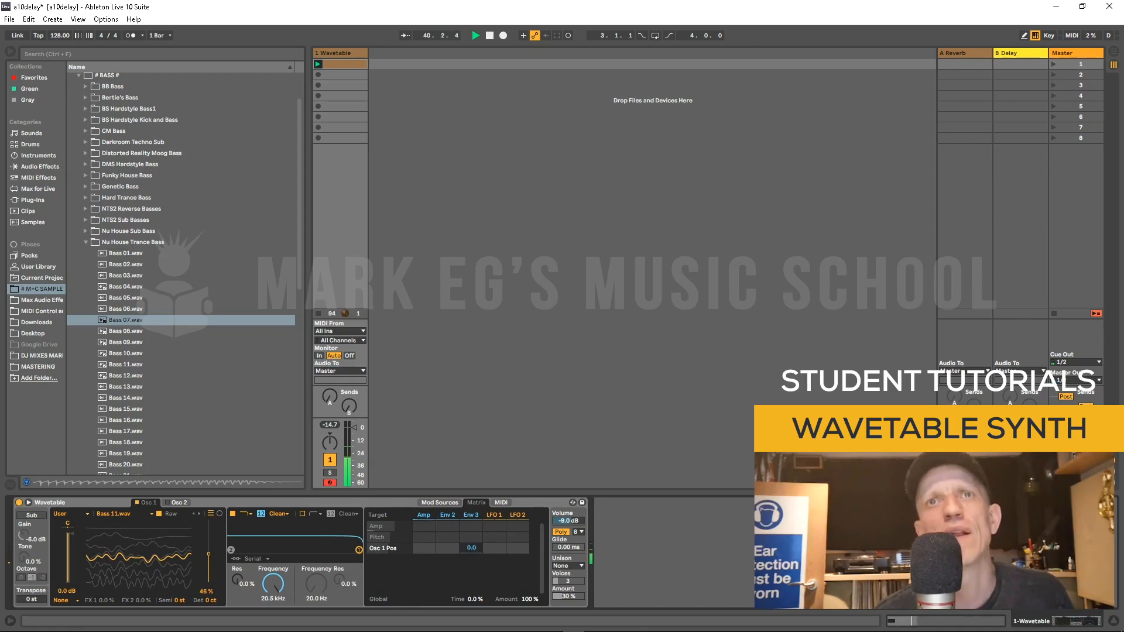
click(439, 503)
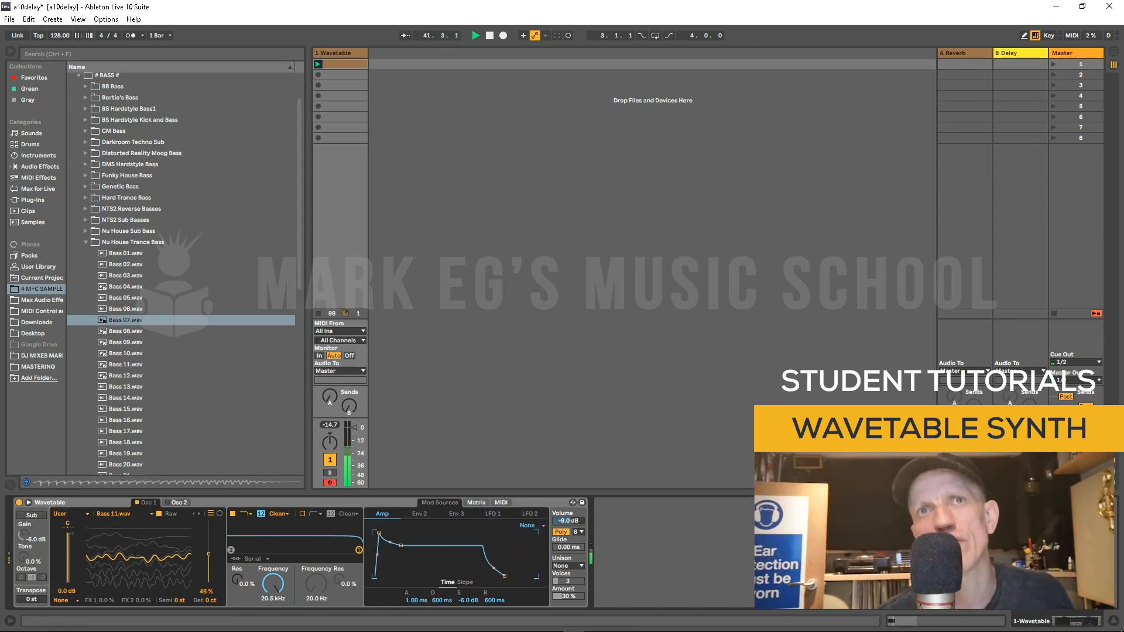
click(493, 513)
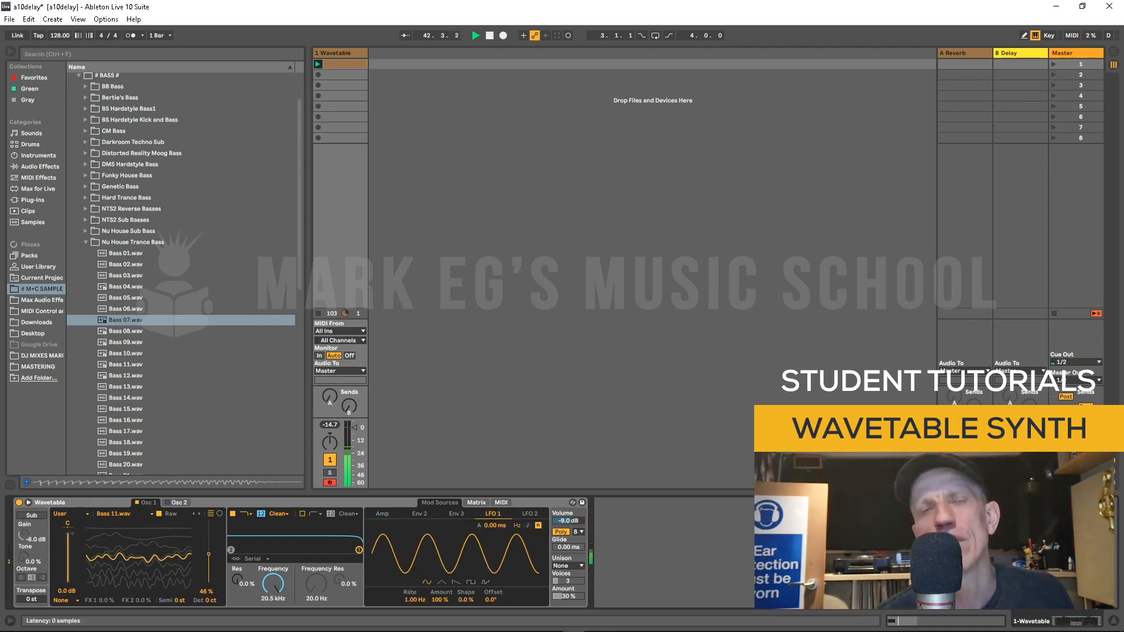
click(476, 503)
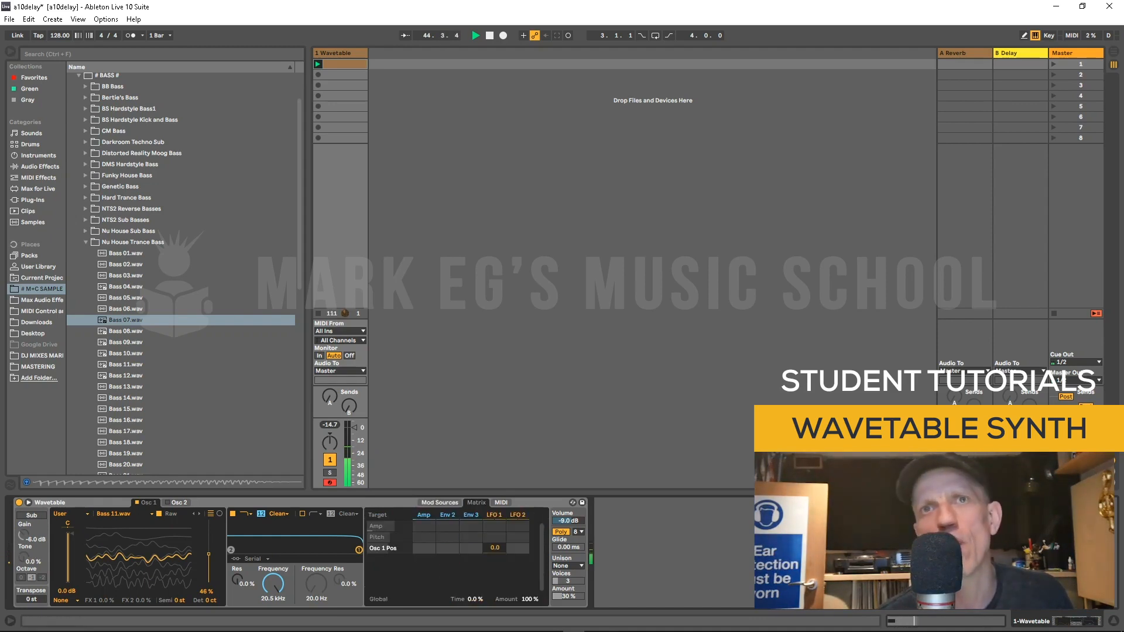
drag(494, 547, 495, 552)
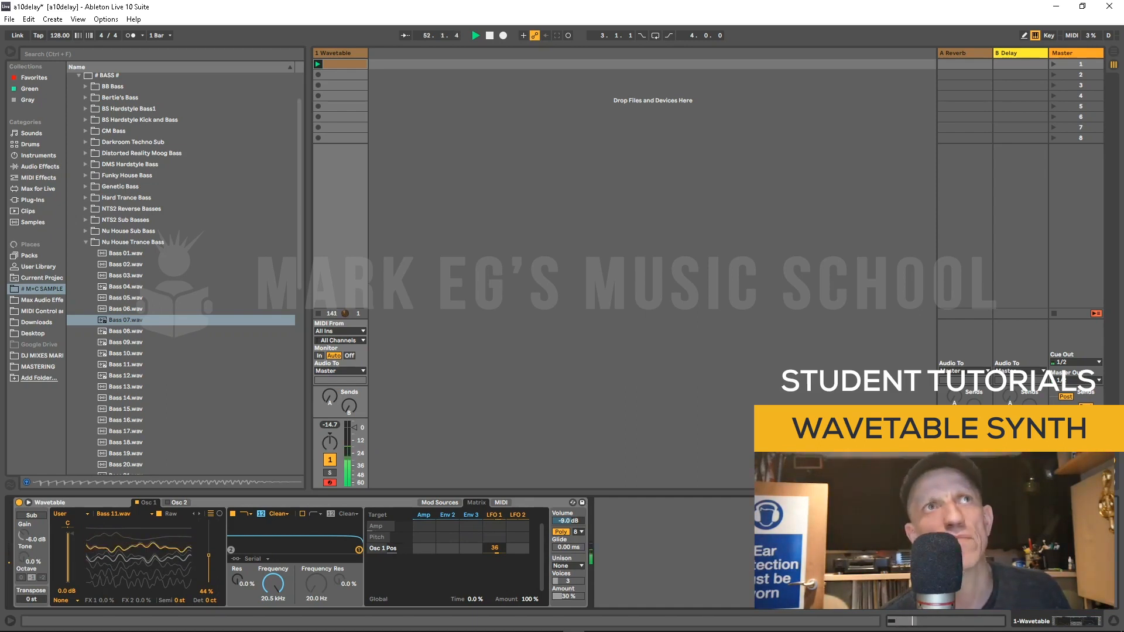
Step: In the MIDI modulation matrix, set random modulation of pitch to 6.3 and of amplitude to 64
click(86, 242)
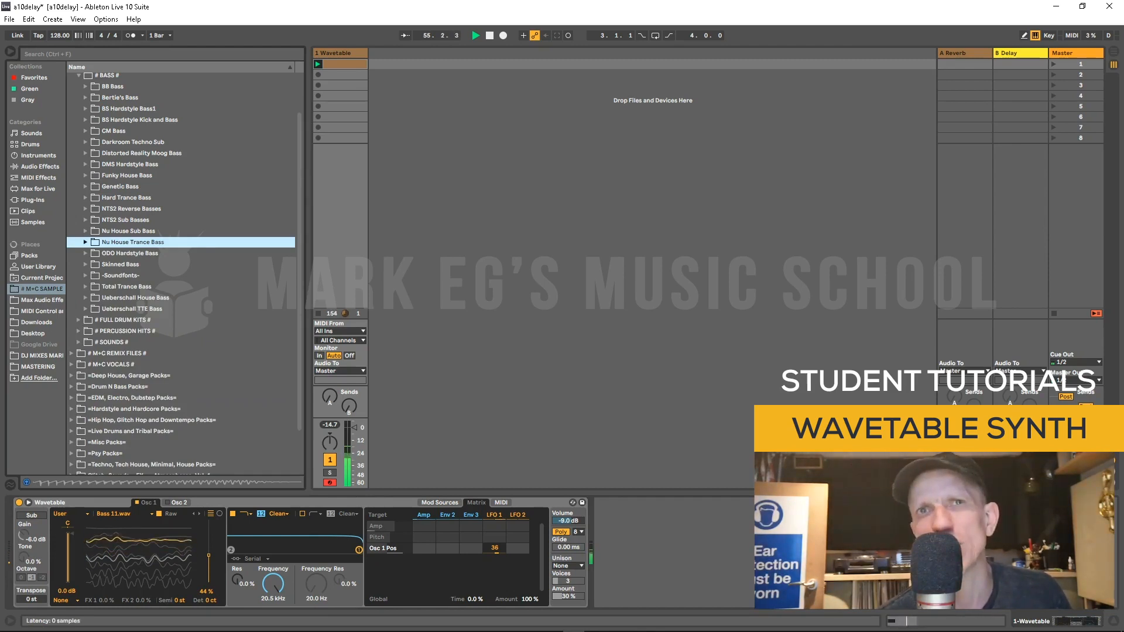
click(501, 503)
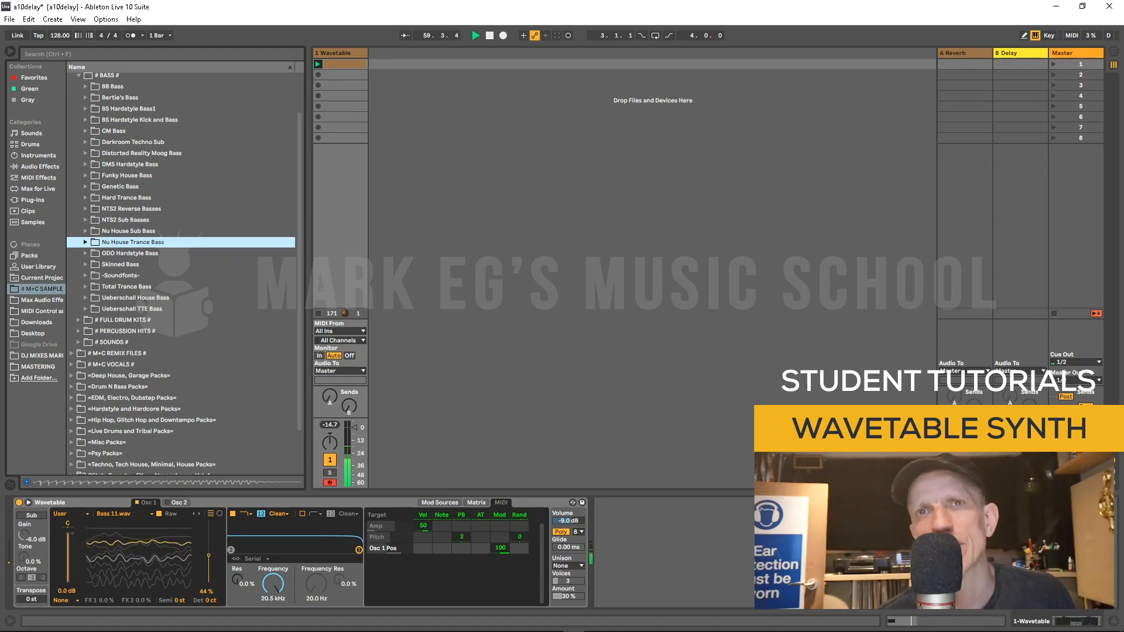
click(520, 536)
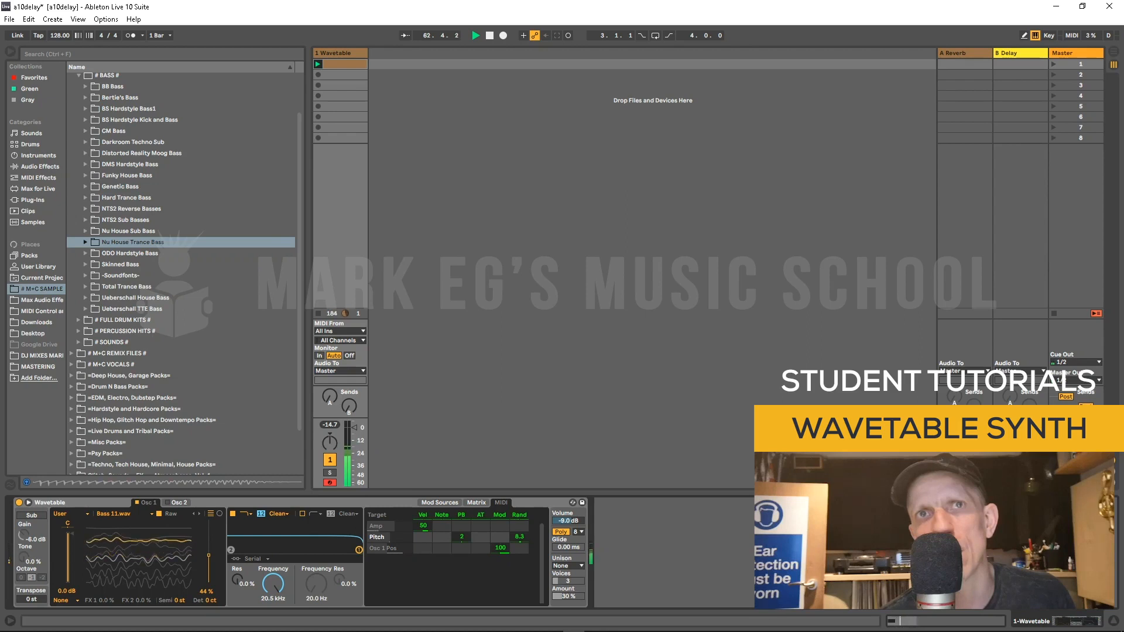
drag(519, 525, 519, 518)
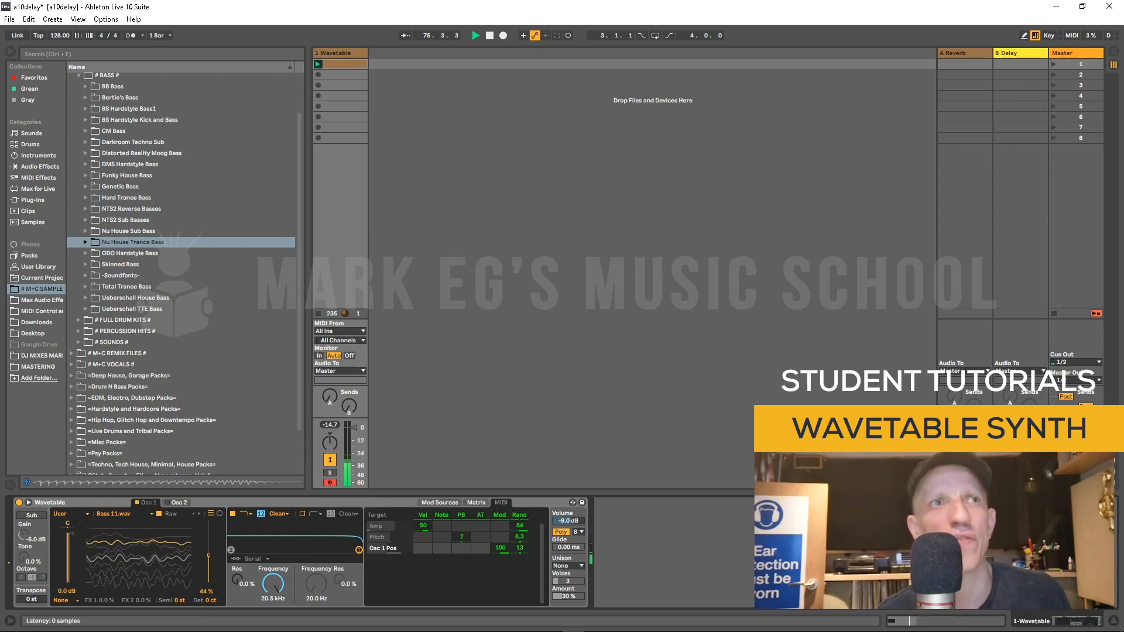
Step: Add a Channel EQ device to the Mark_EG audio track
click(292, 502)
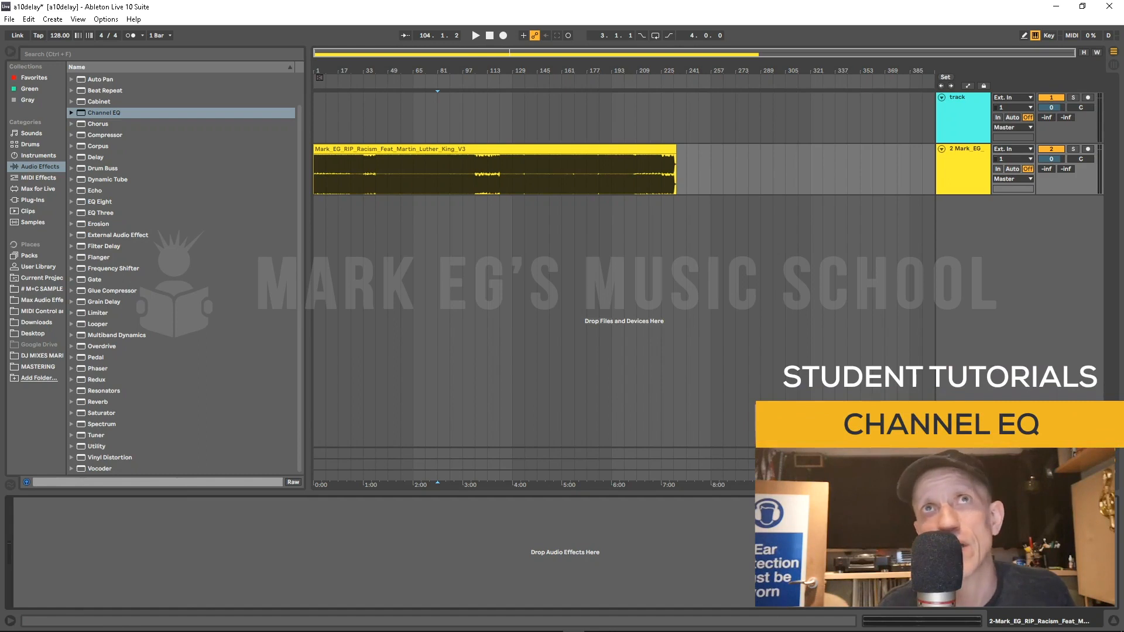
double_click(105, 113)
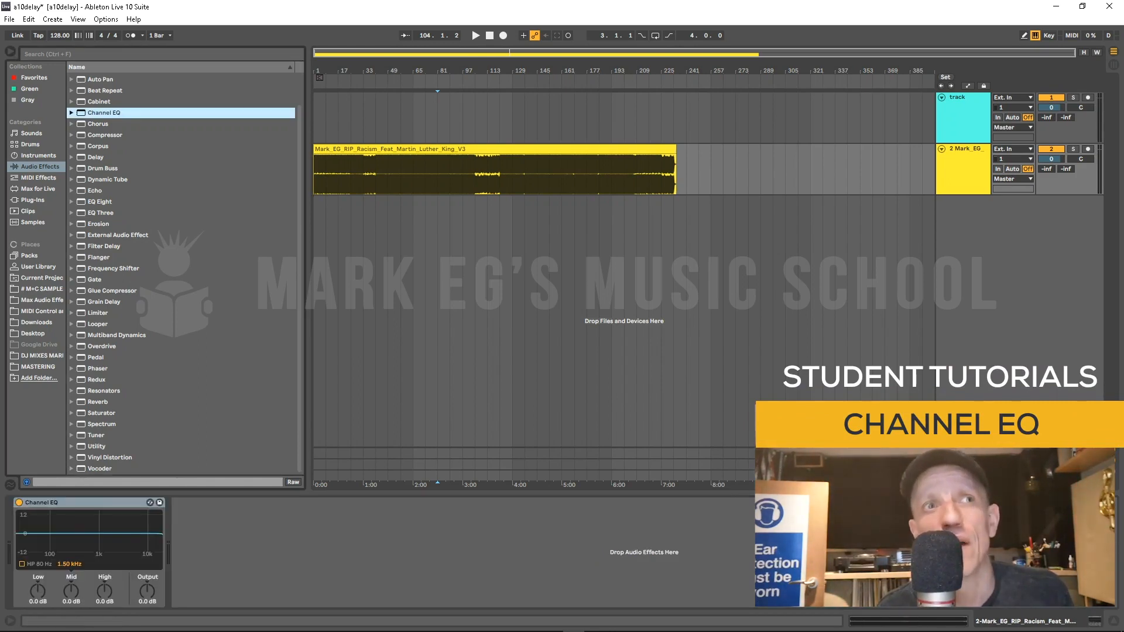
Step: Play the track and adjust the Channel EQ's Low gain, Mid frequency and Mid gain controls
key(space)
drag(38, 591, 37, 608)
double_click(37, 591)
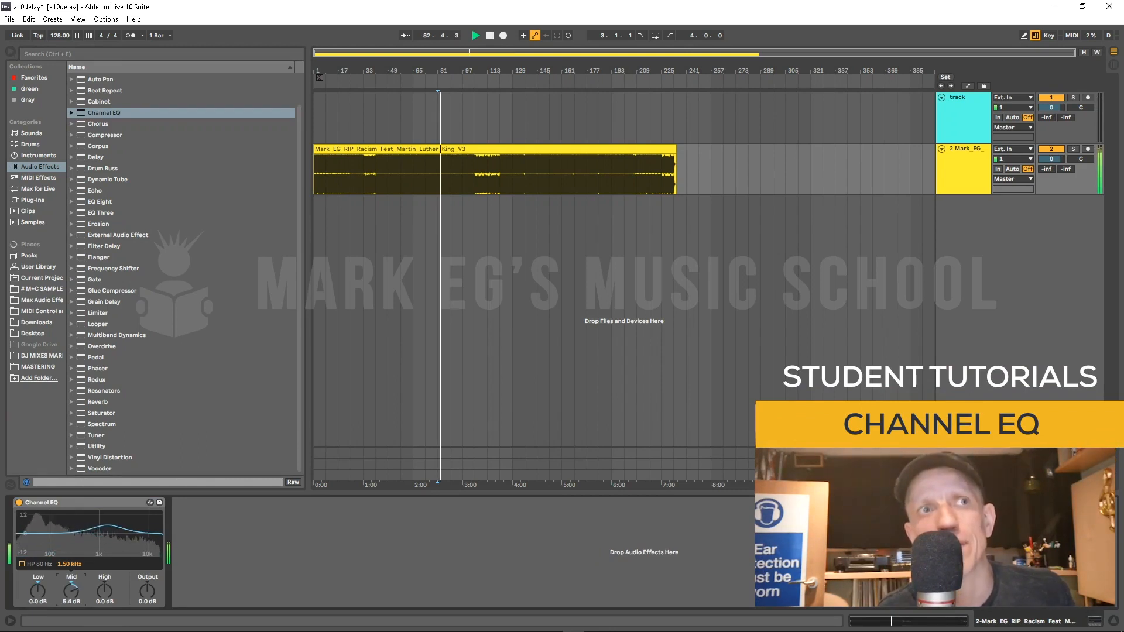
drag(70, 564, 70, 529)
drag(71, 591, 104, 592)
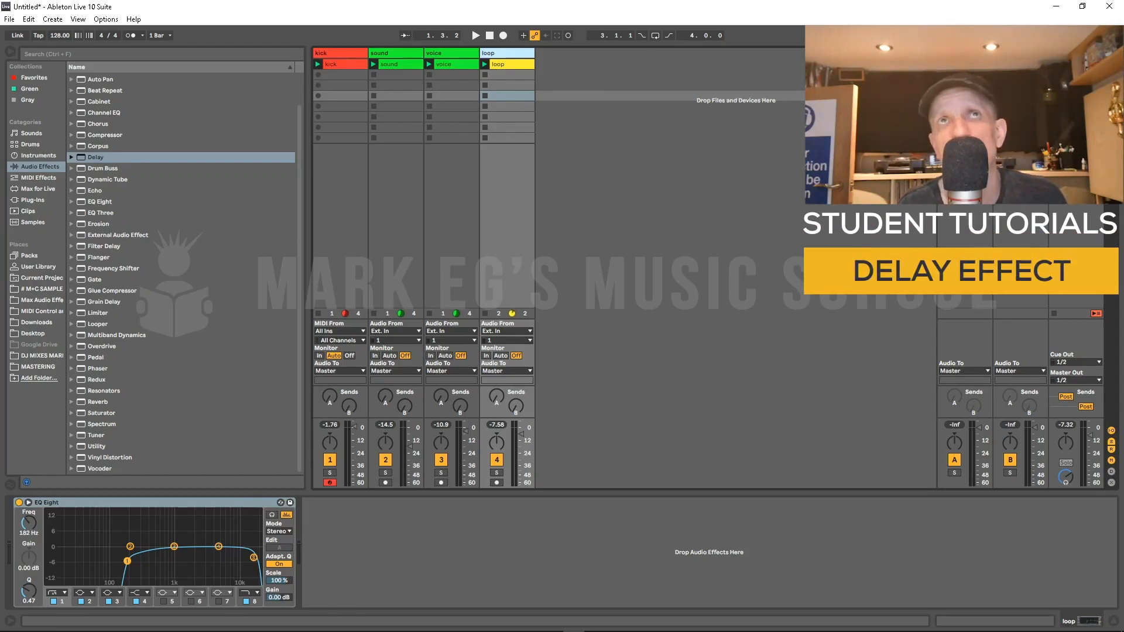
Step: Launch the kick and sound clips and audition the playback
click(339, 53)
click(395, 53)
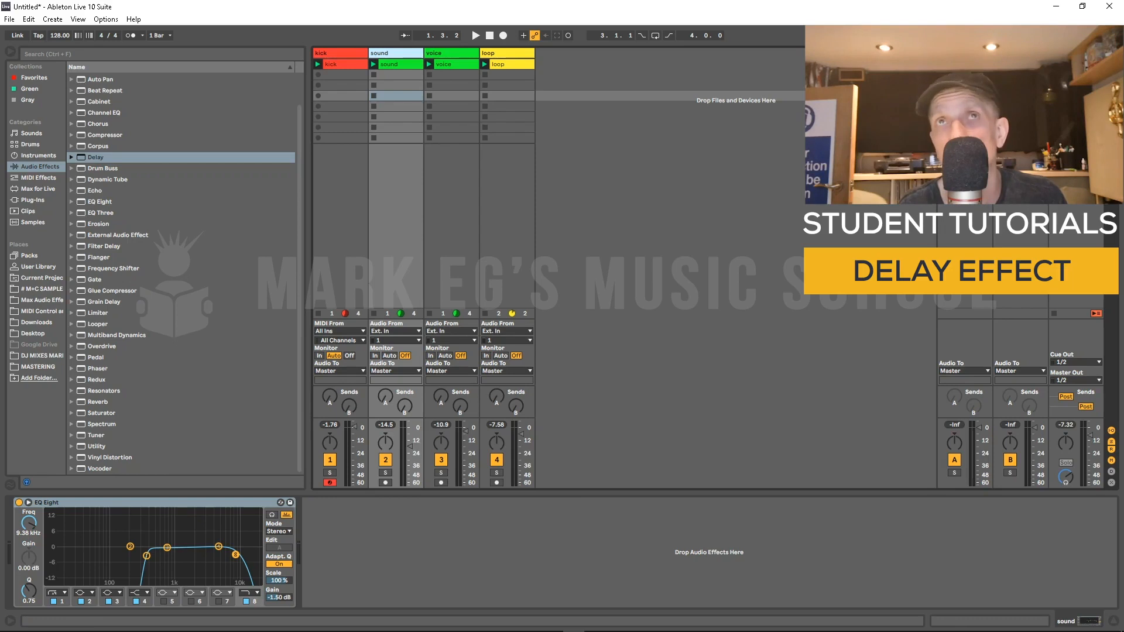
key(space)
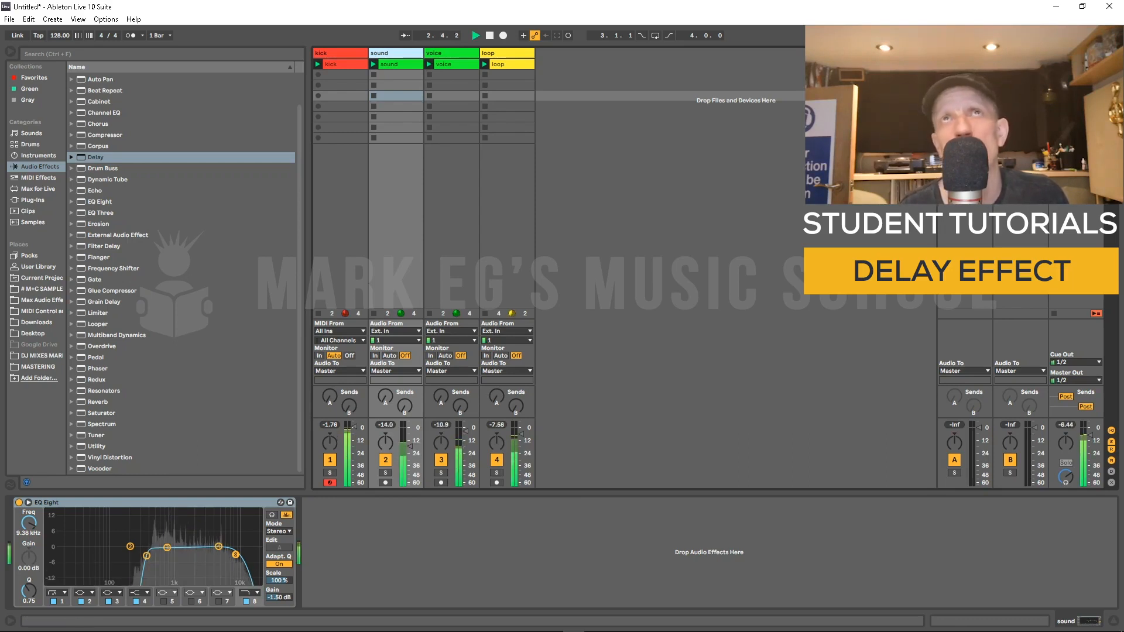
key(space)
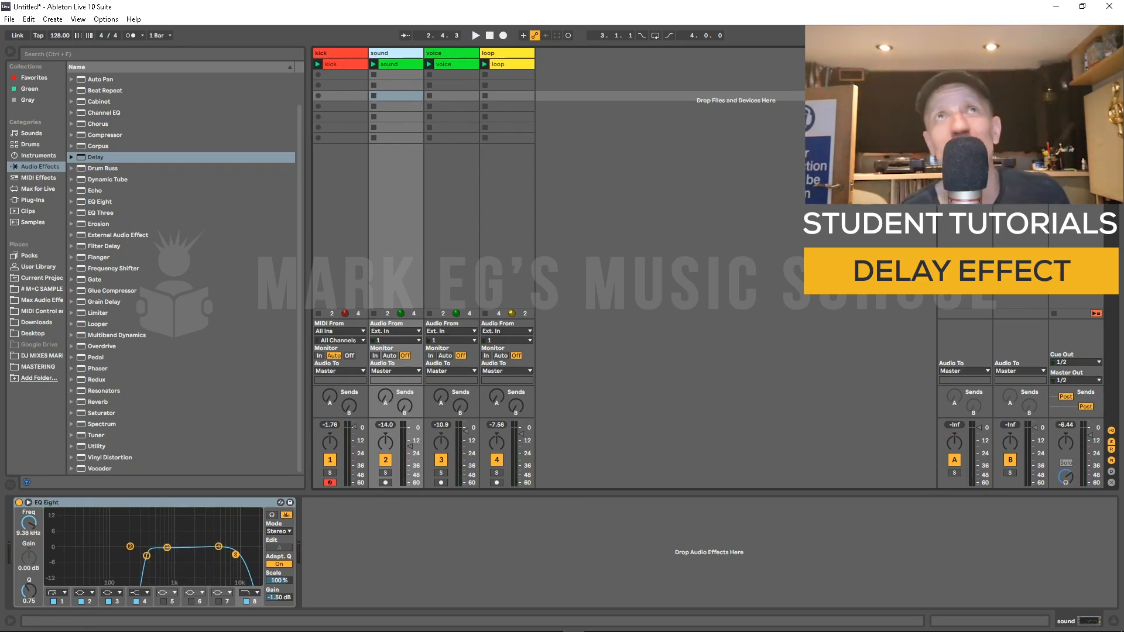
Step: Relaunch the kick clip, solo the kick track and audition it
click(339, 53)
click(330, 472)
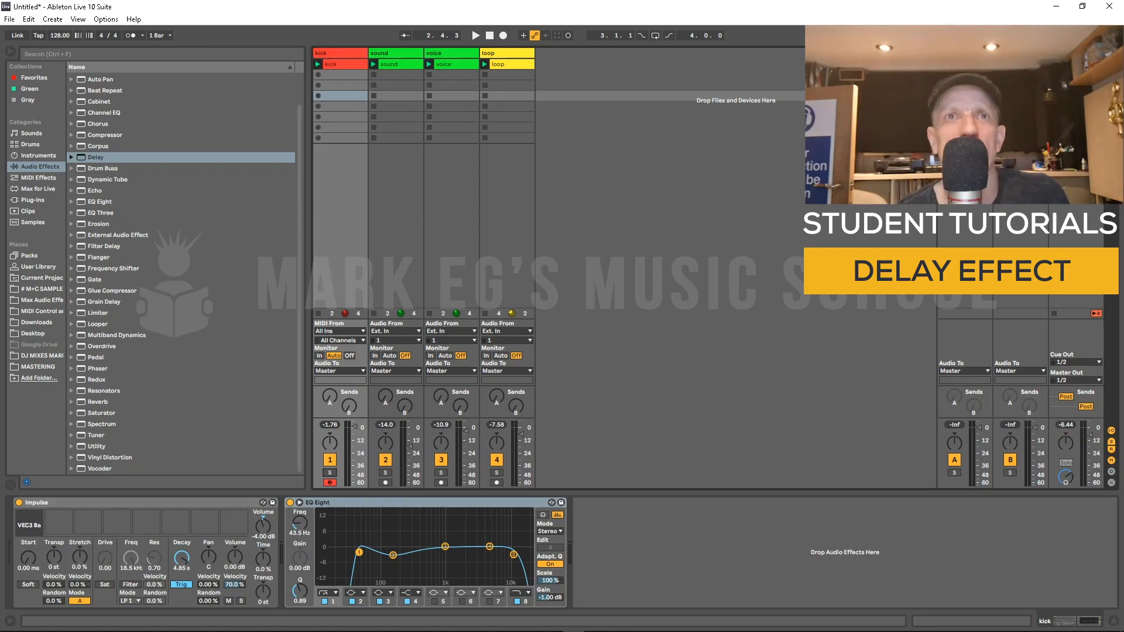
key(space)
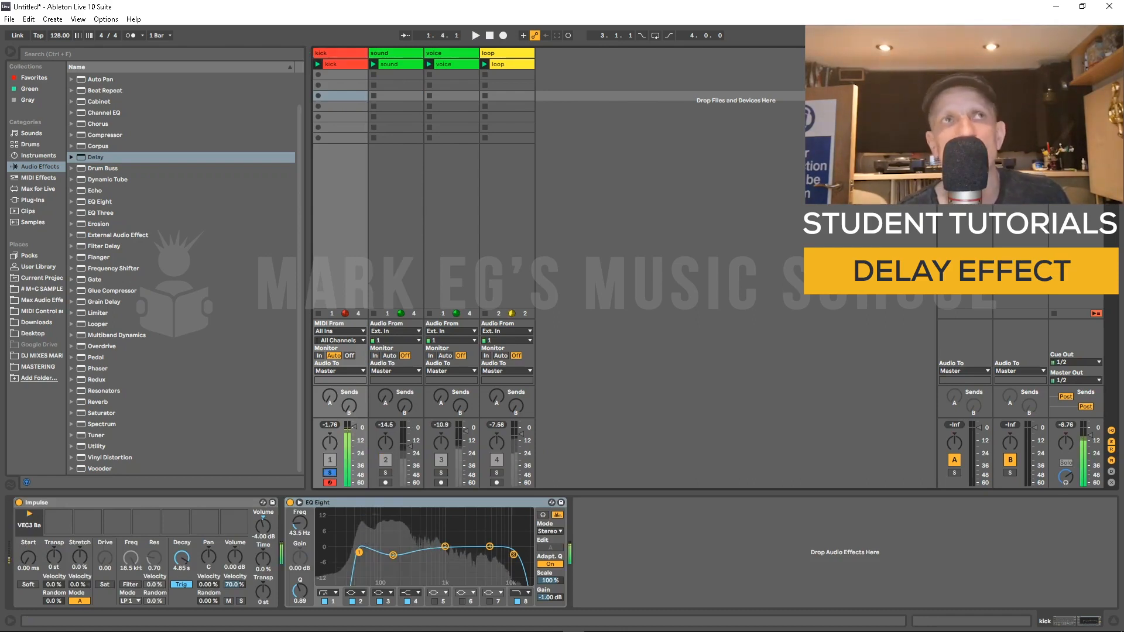
key(space)
Step: Add a Delay device after EQ Eight on the kick track
drag(96, 157, 620, 550)
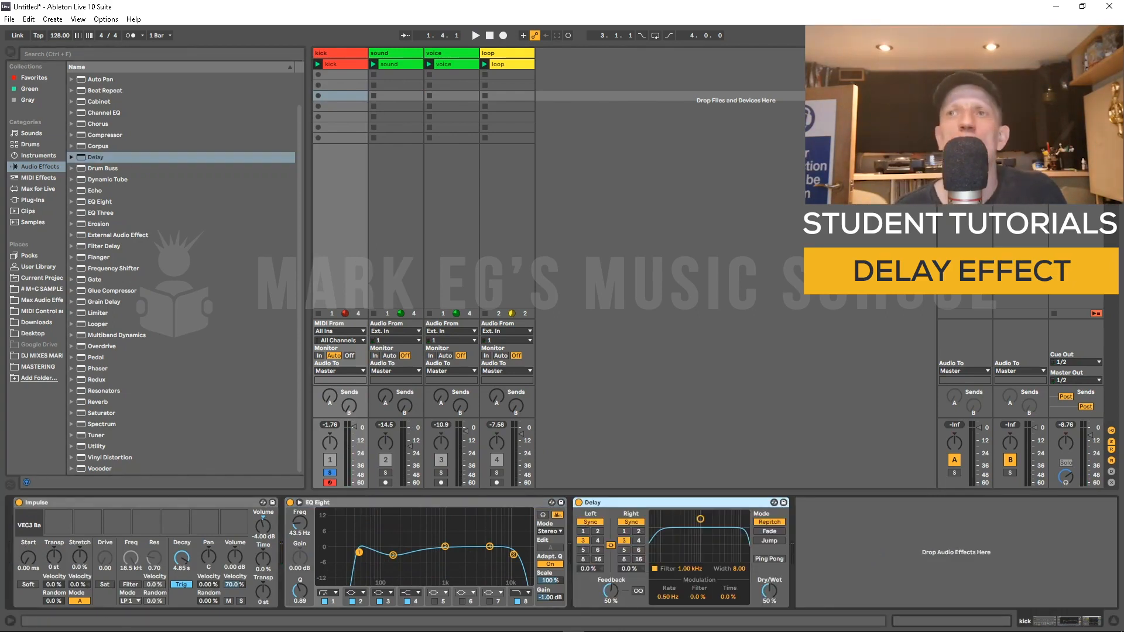
mouse_move(768, 591)
mouse_down()
mouse_move(769, 626)
mouse_move(769, 591)
mouse_up()
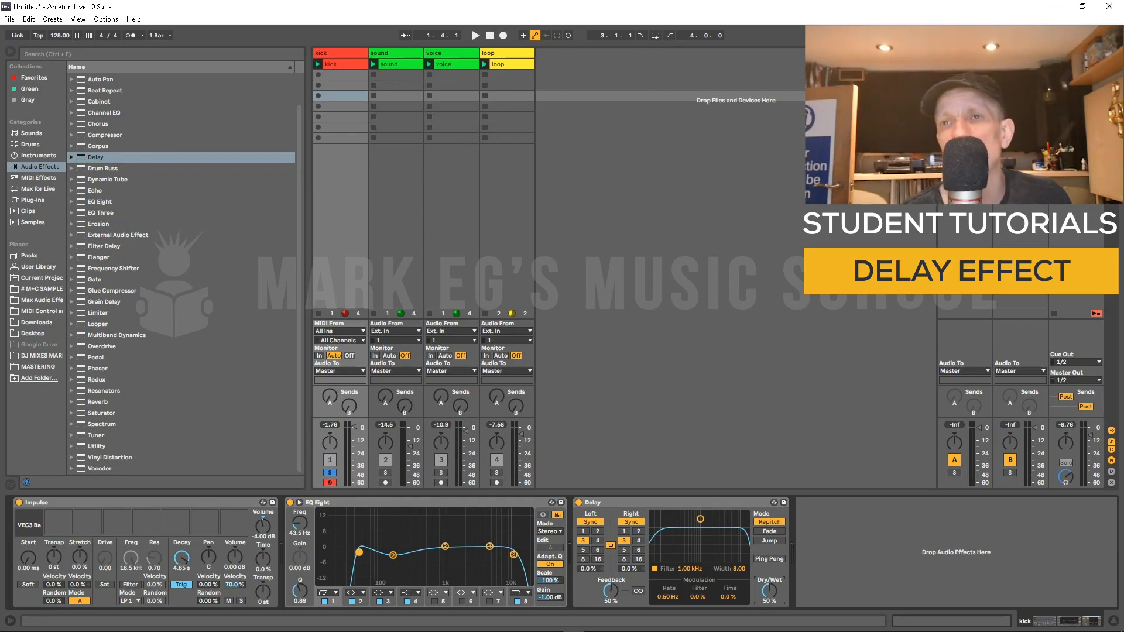
Step: Set the Delay's feedback to 0% and move its filter to about 1.16 kHz
drag(610, 591, 610, 621)
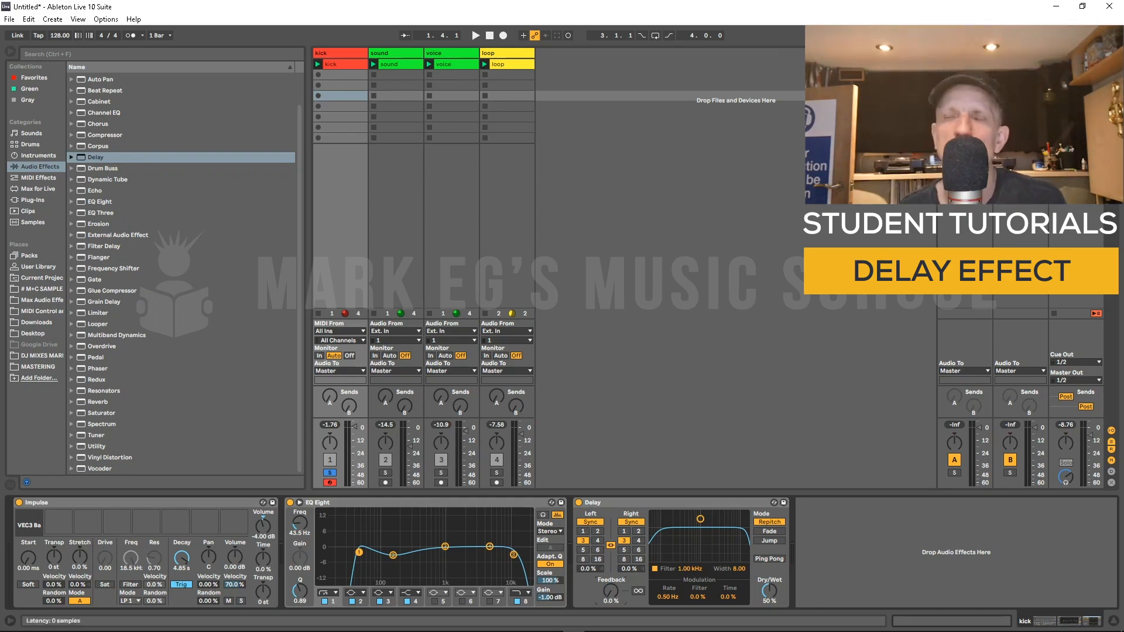
drag(700, 519, 700, 521)
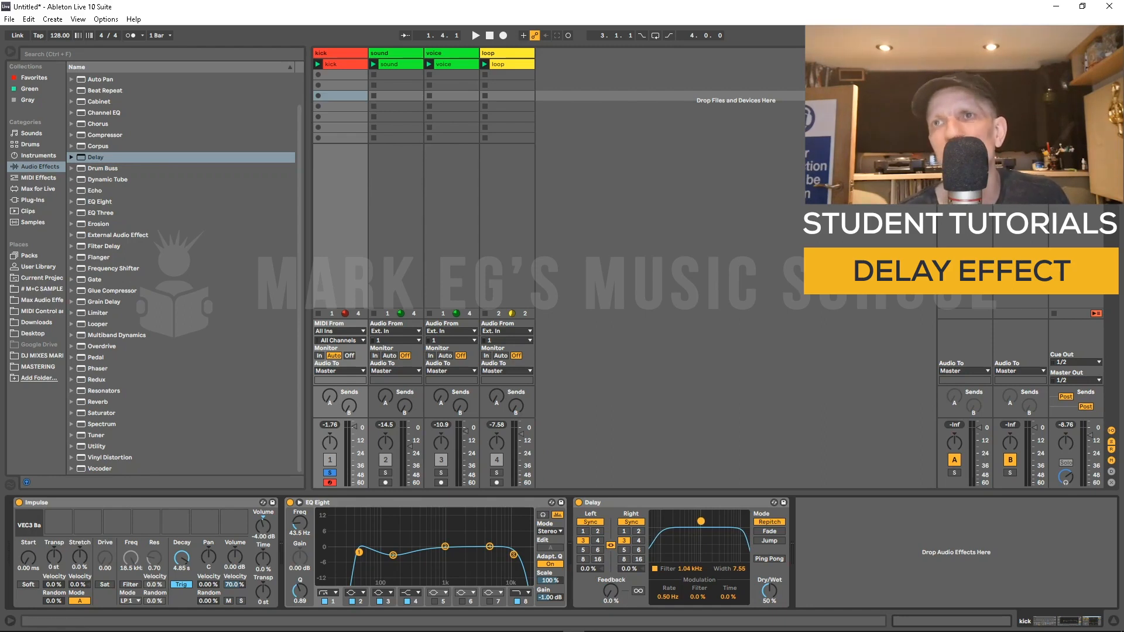
drag(700, 521, 737, 544)
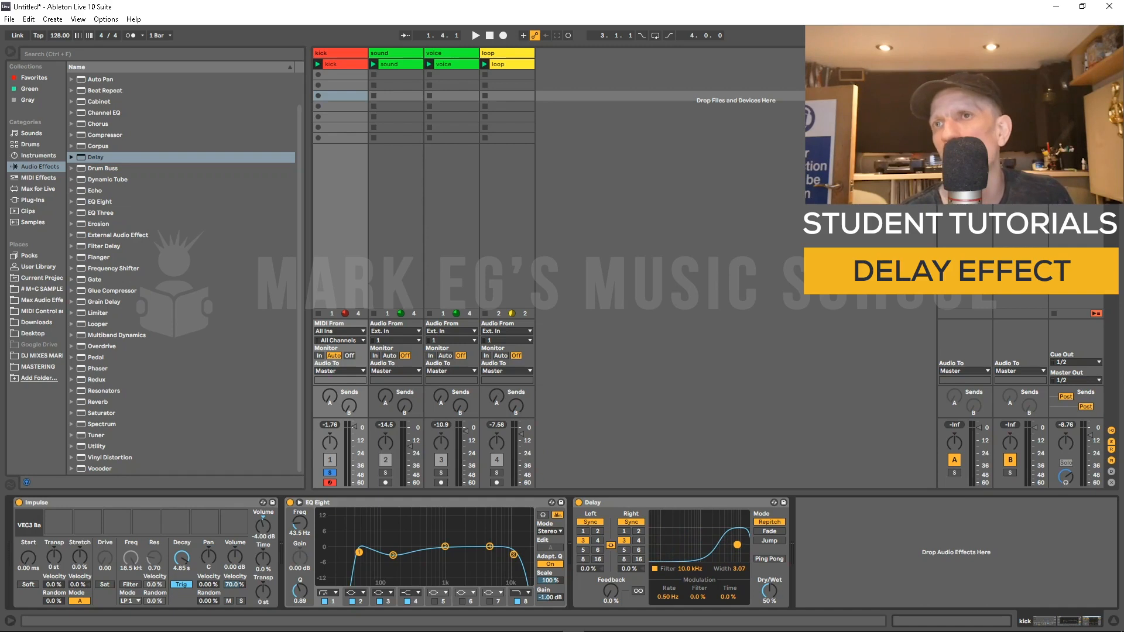
drag(737, 544, 702, 529)
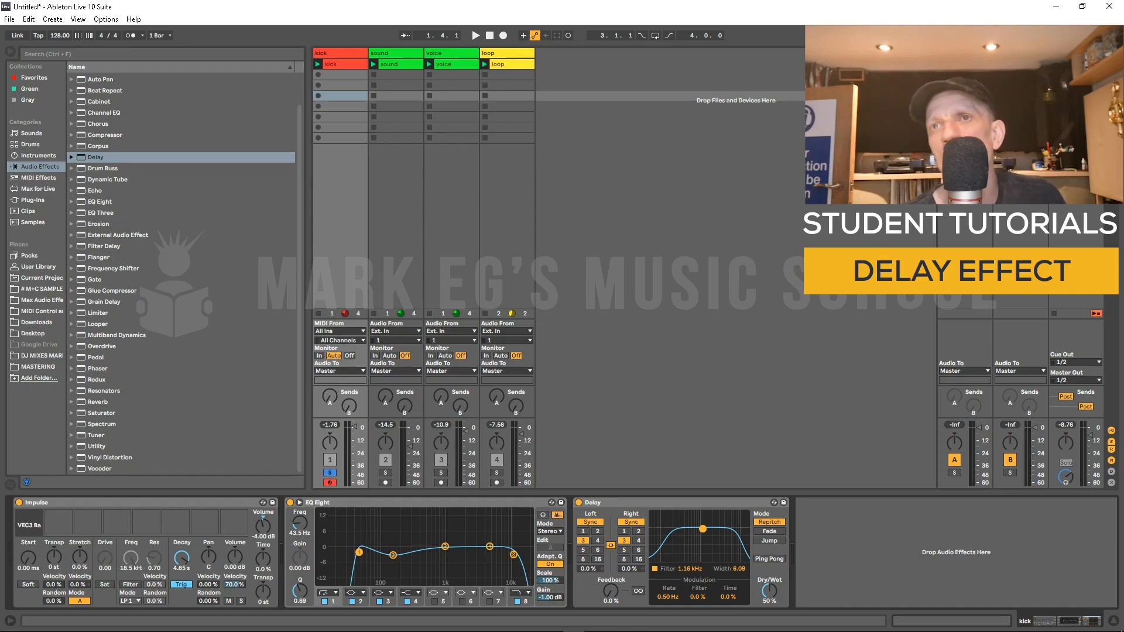
Step: Toggle the Delay's stereo link and change the left and right beat-division delay times
click(611, 545)
click(611, 545)
click(610, 545)
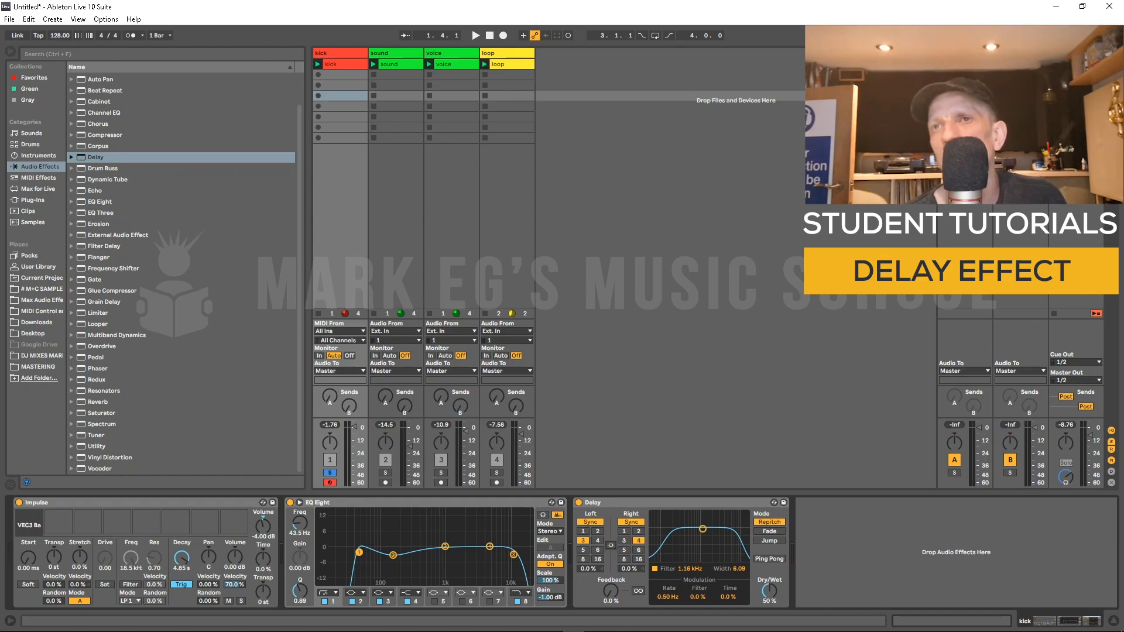
click(610, 545)
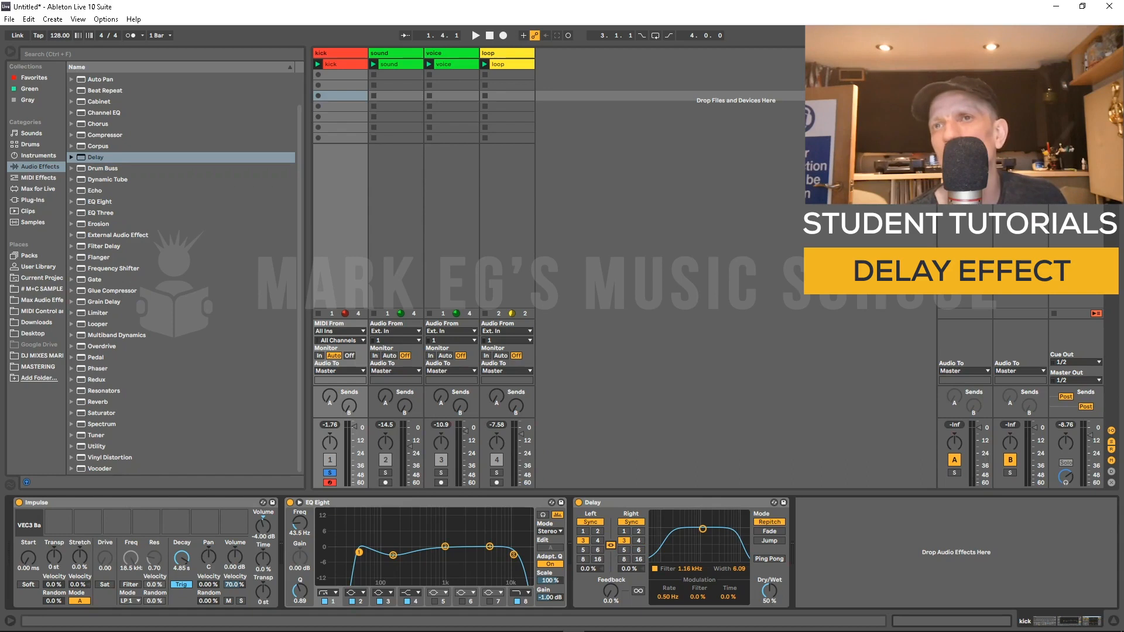
click(583, 531)
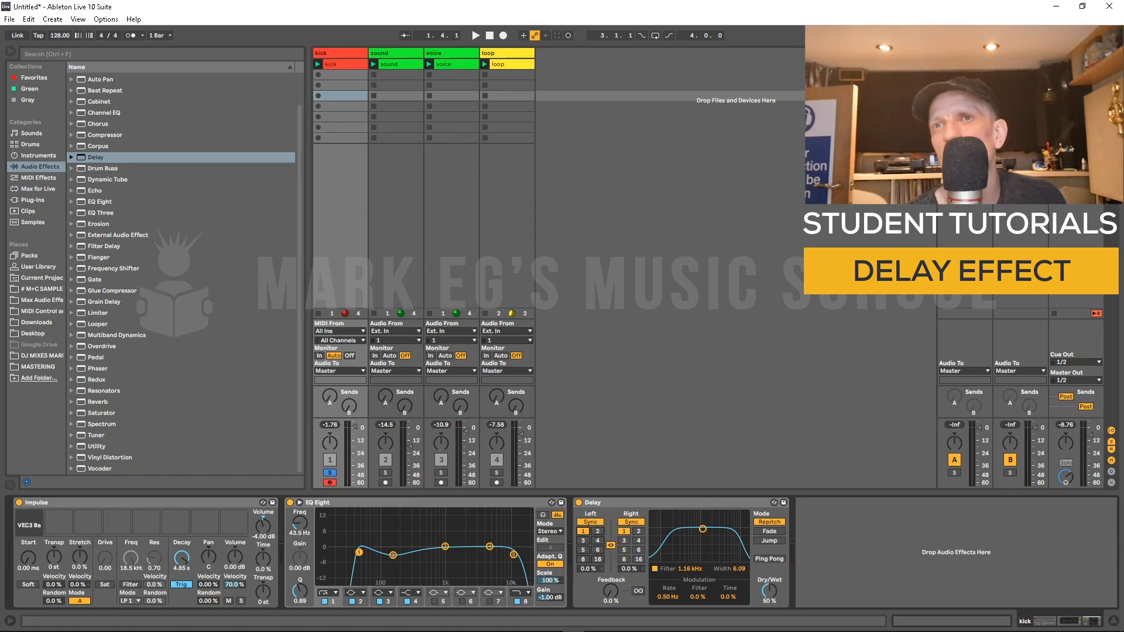
click(583, 541)
click(597, 560)
click(583, 531)
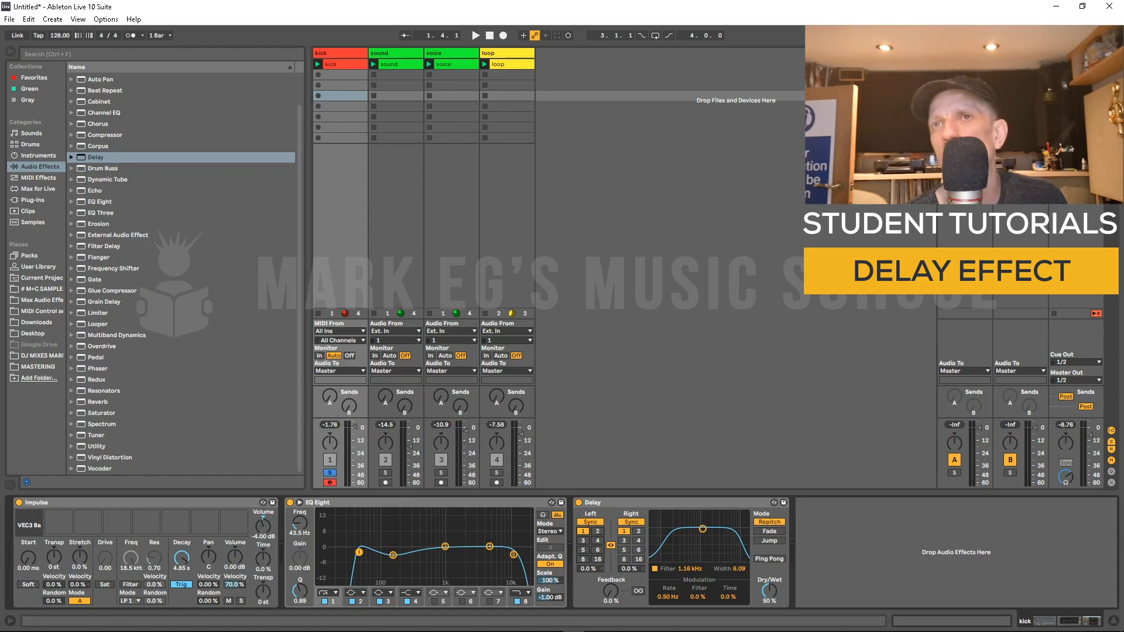
Step: Switch the Delay's left channel between Time and Sync modes, ending in Sync
click(589, 522)
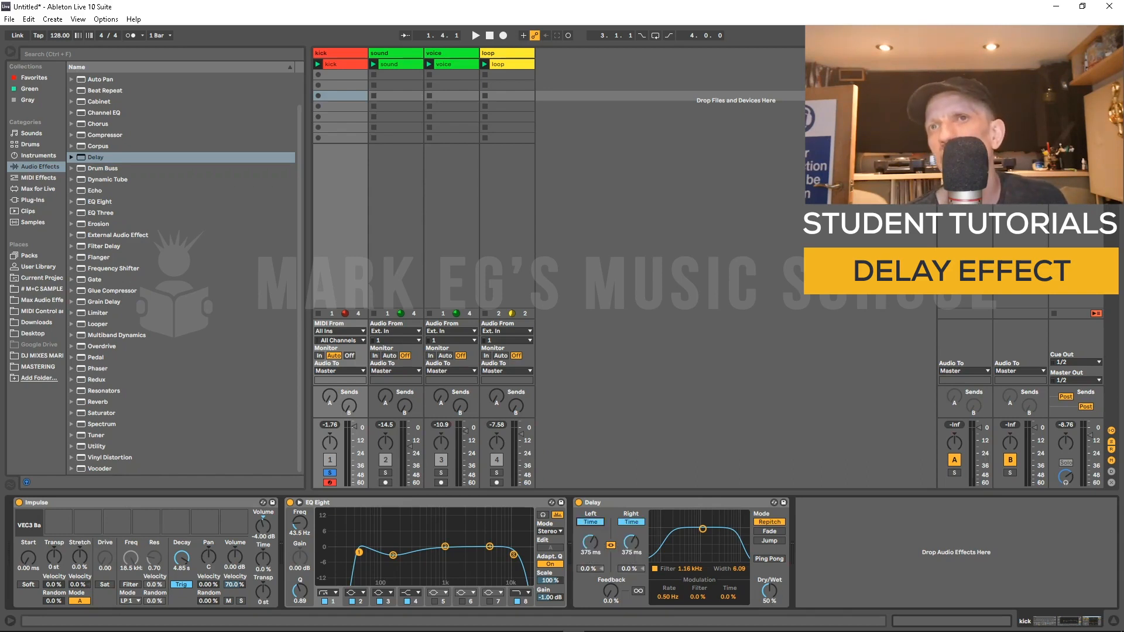
click(590, 522)
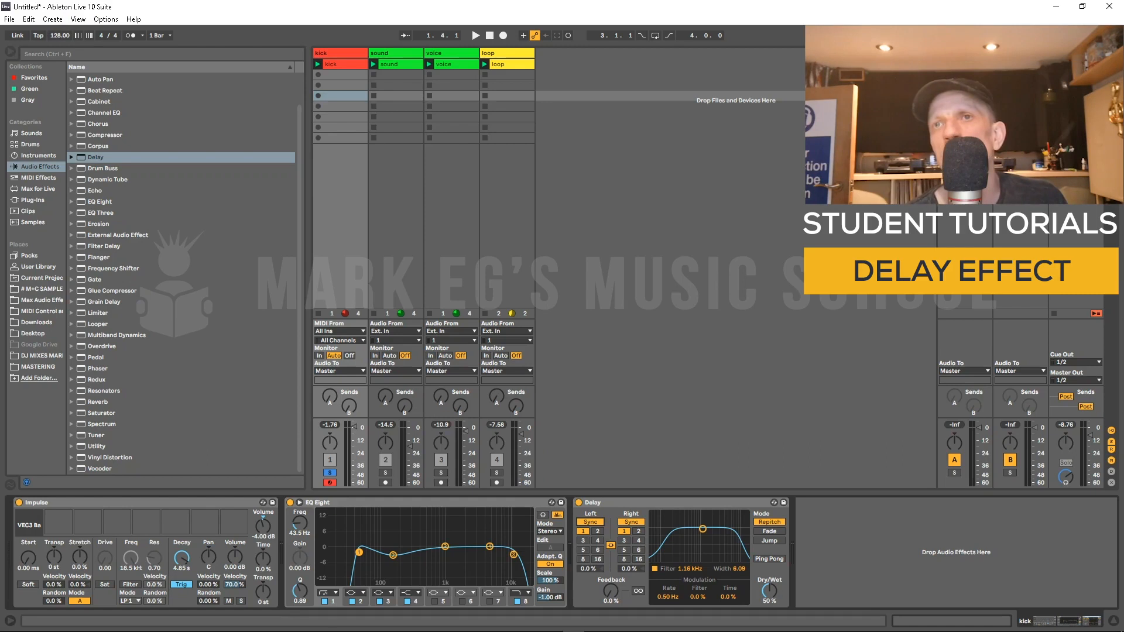
click(590, 522)
mouse_move(590, 543)
mouse_down()
mouse_move(590, 585)
mouse_move(589, 542)
mouse_up()
click(590, 522)
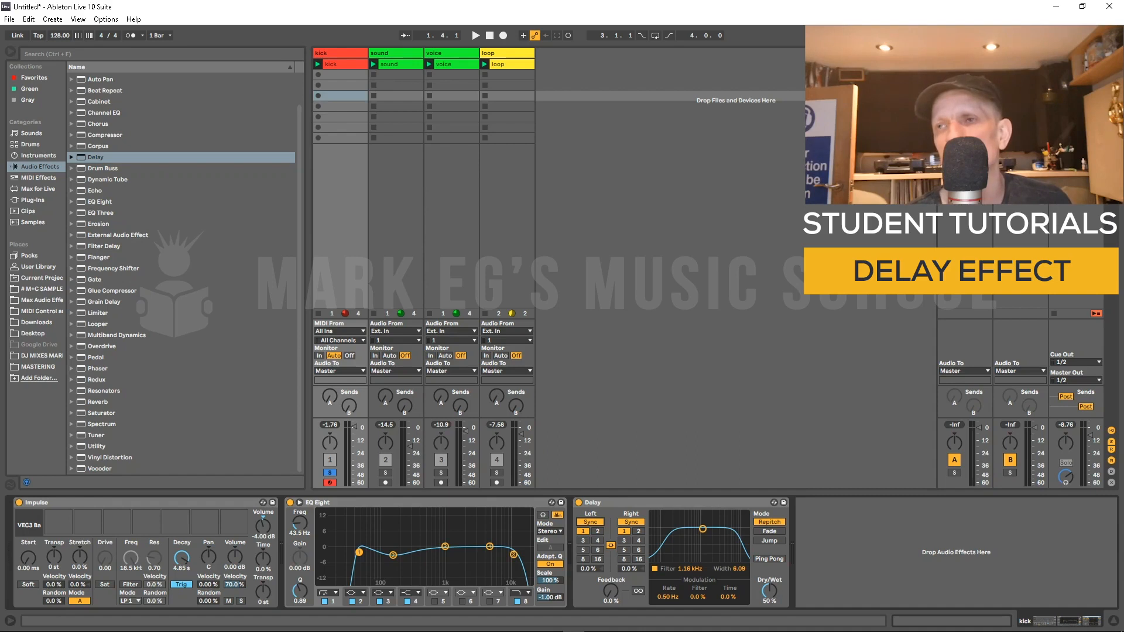
Step: Open the kick clip in the MIDI note editor and start playback
click(332, 64)
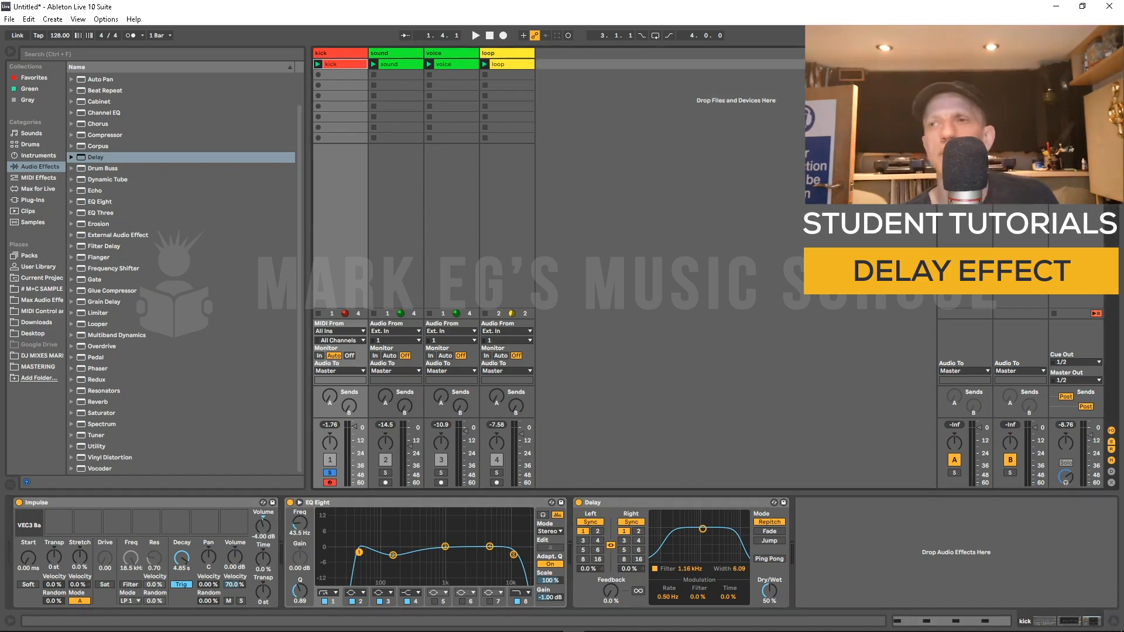
double_click(332, 65)
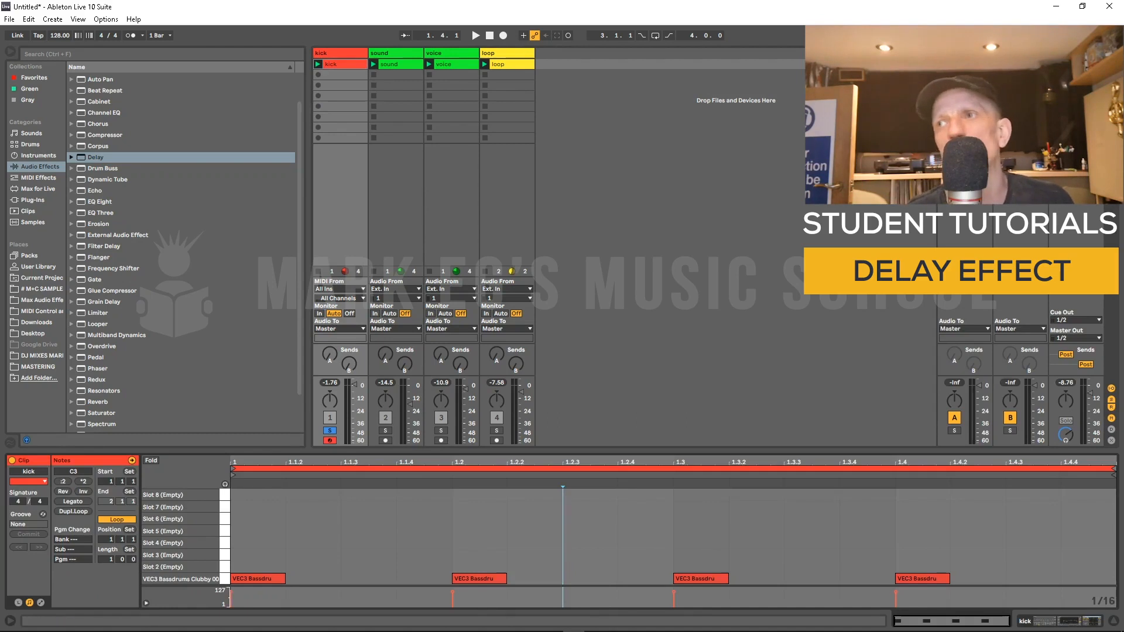
key(shift+Tab)
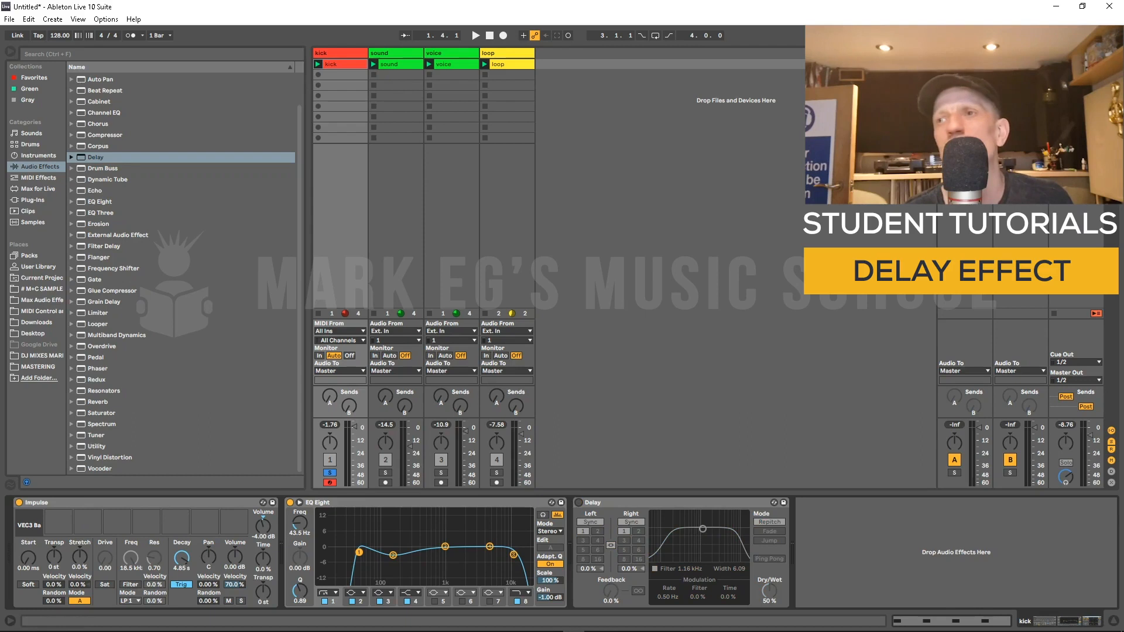
key(shift+Tab)
key(space)
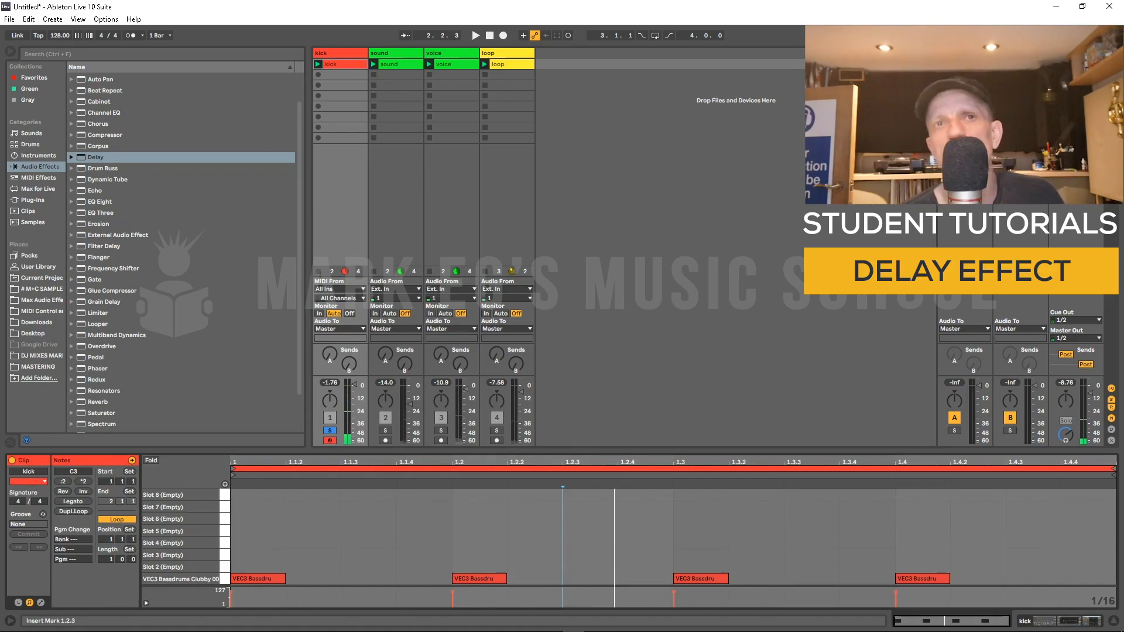
Step: Add a kick note one sixteenth after each of the four beats and play the clip
double_click(327, 578)
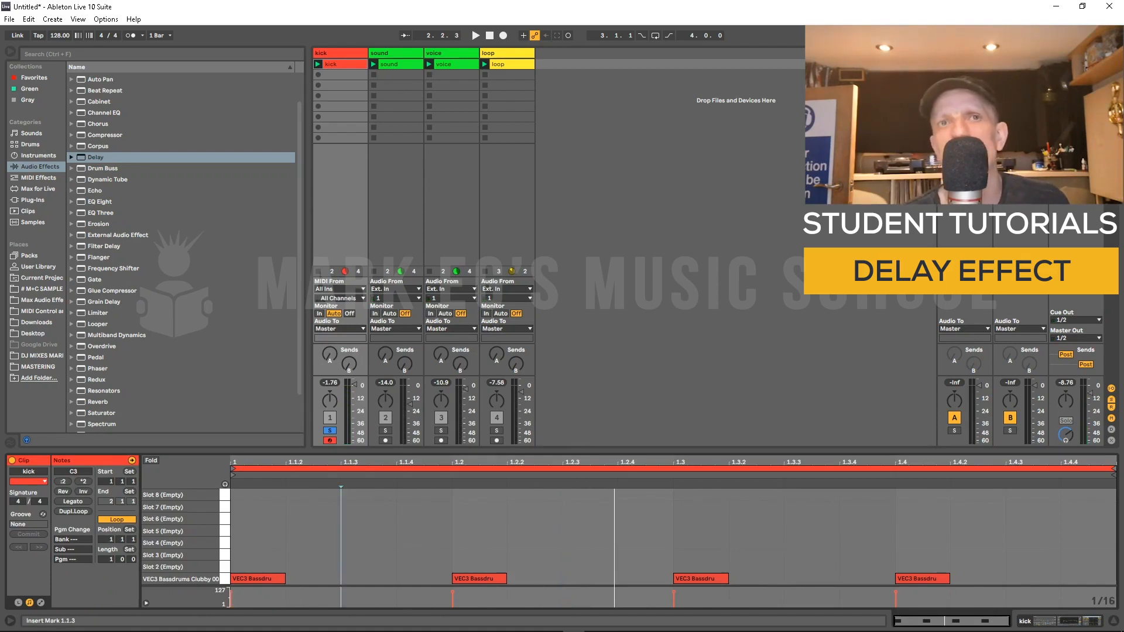
click(548, 579)
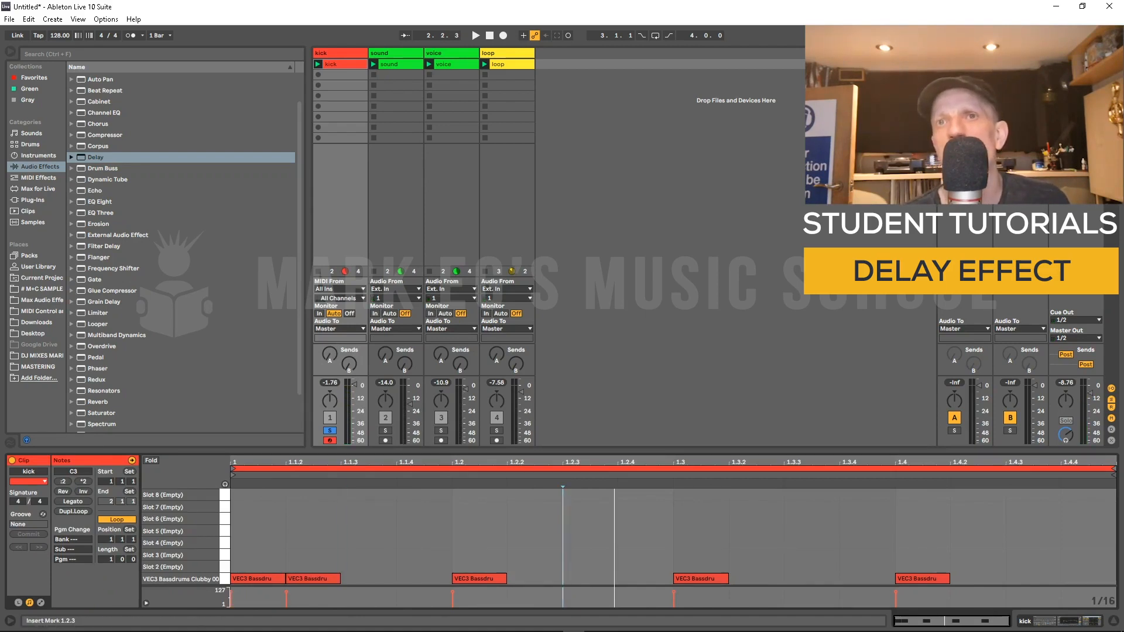
double_click(548, 578)
double_click(766, 578)
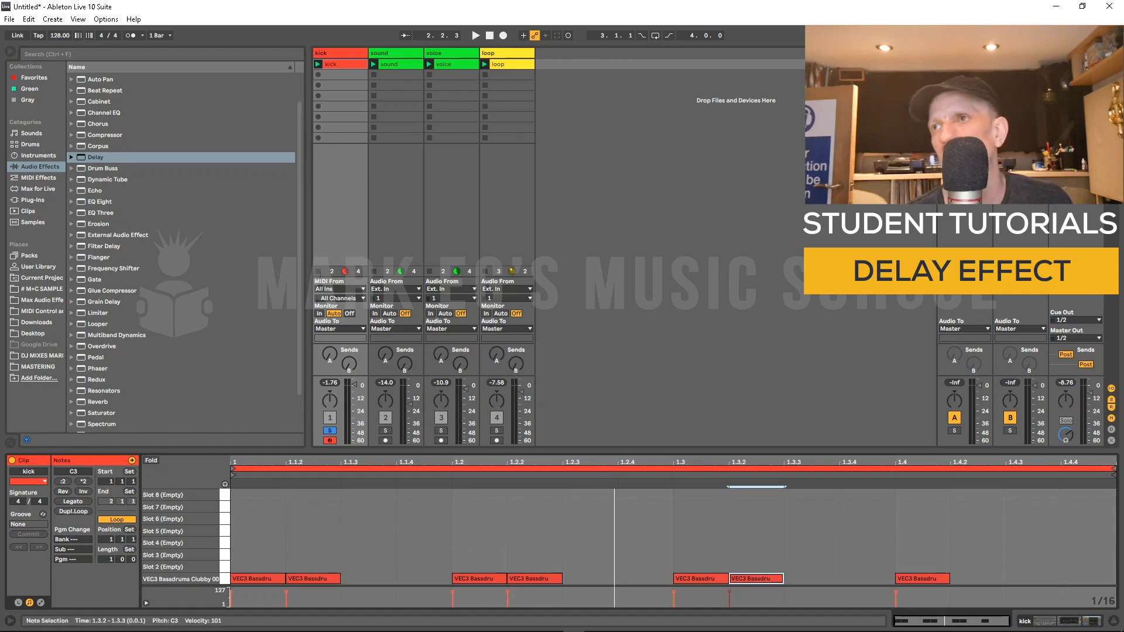
double_click(987, 578)
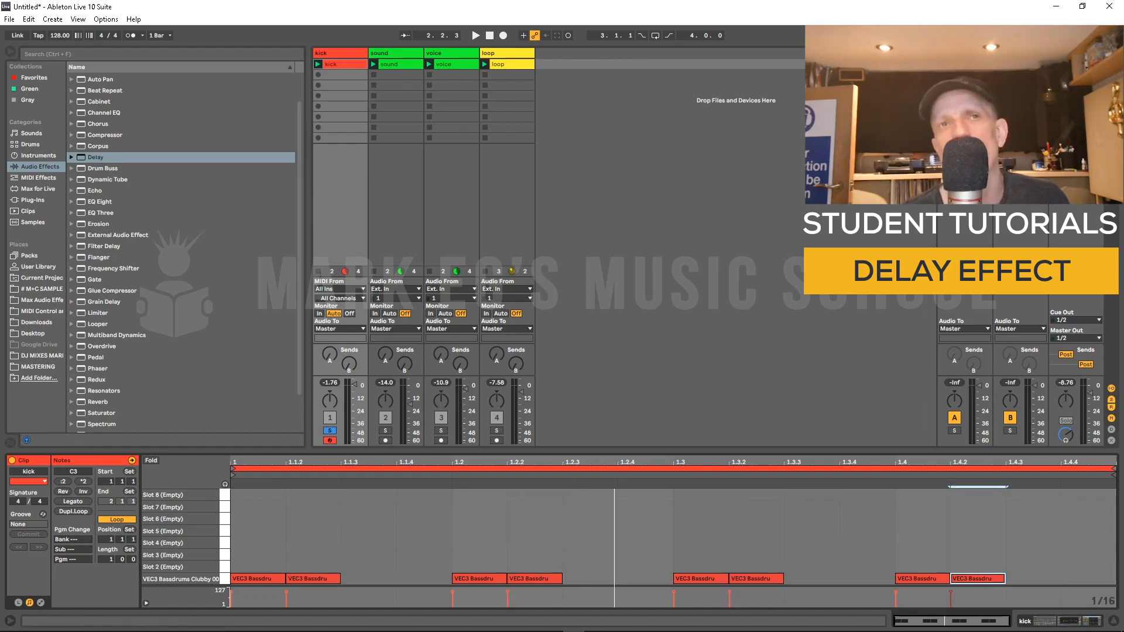
key(space)
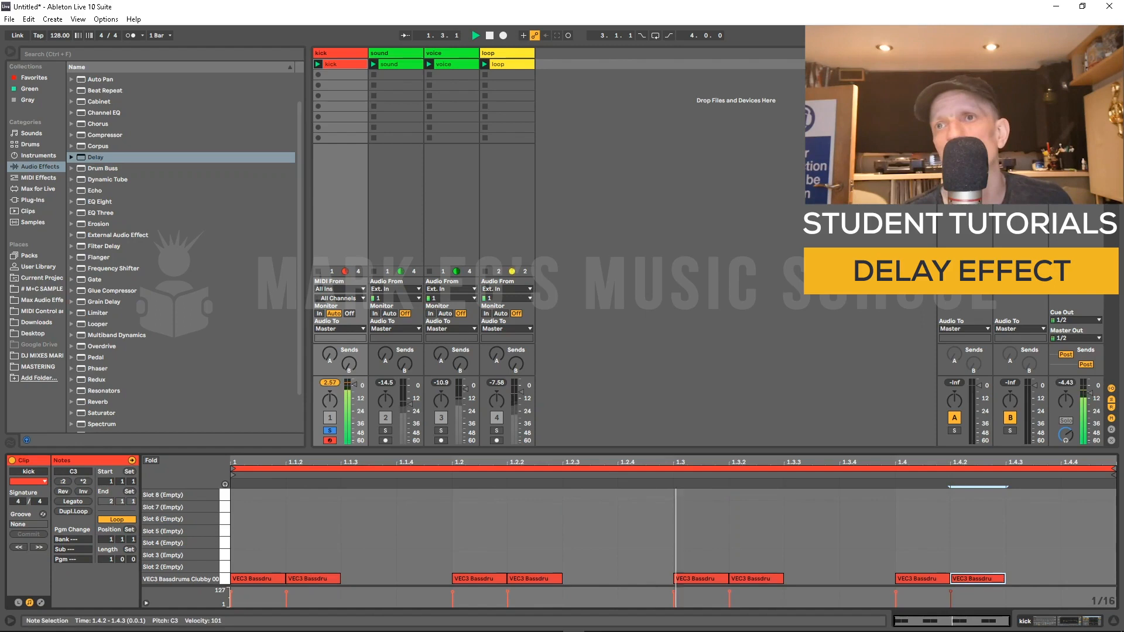
Step: Delete the four added offbeat kick notes
drag(302, 548, 338, 583)
key(Delete)
mouse_move(518, 551)
mouse_down()
mouse_move(527, 581)
mouse_move(546, 583)
mouse_up()
key(Delete)
drag(738, 487, 772, 582)
key(Delete)
drag(959, 487, 994, 583)
key(Delete)
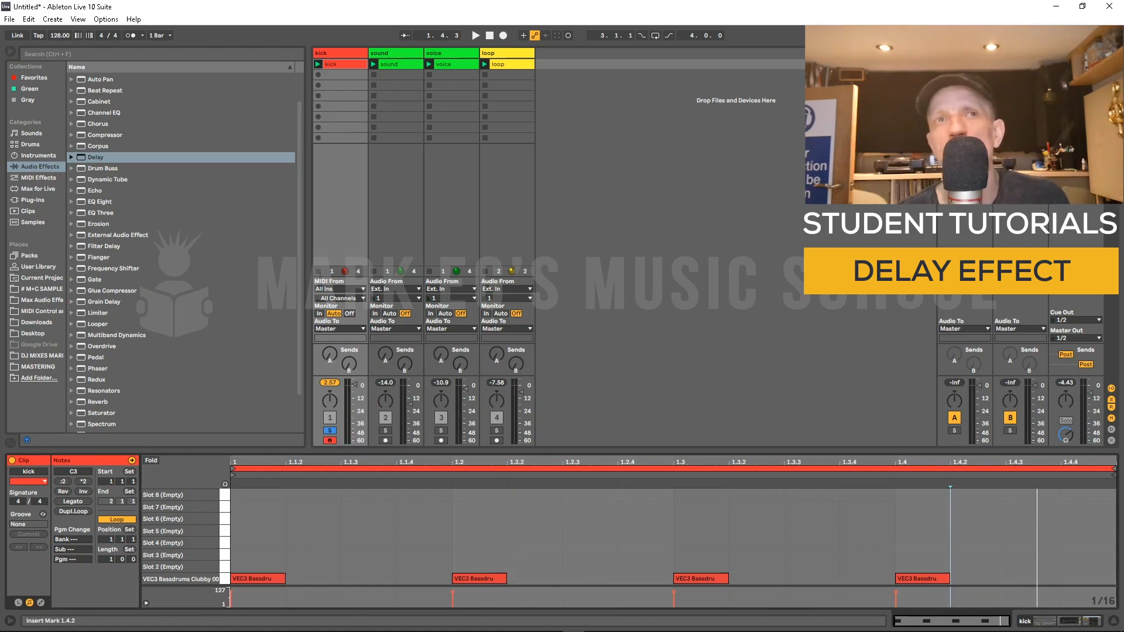
Step: Select each remaining kick note in turn
click(258, 578)
click(479, 578)
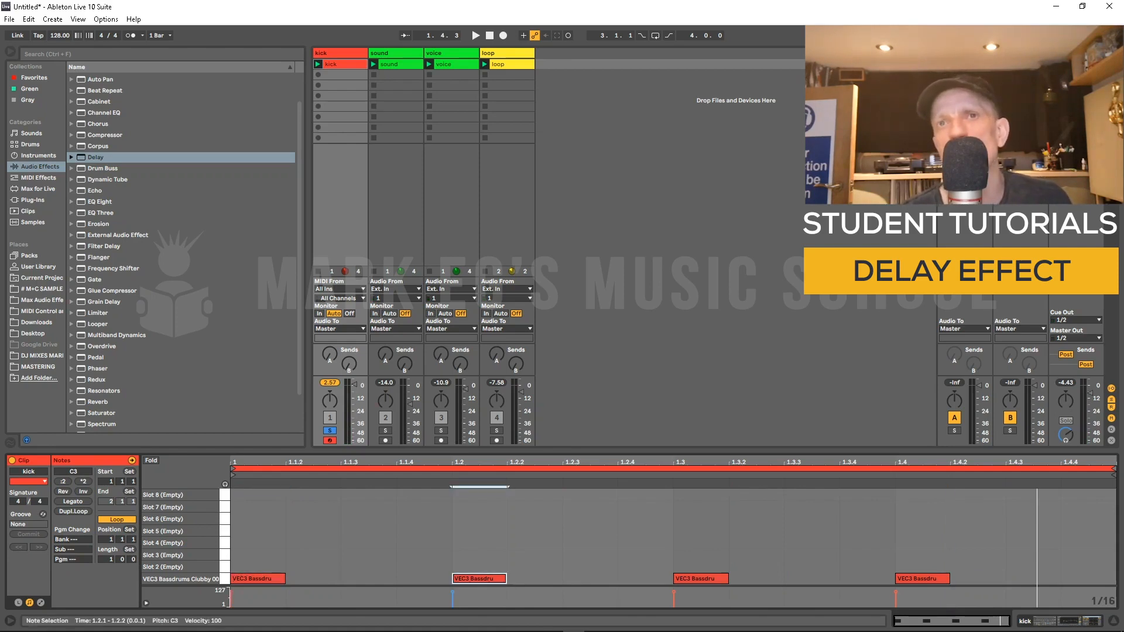
click(700, 578)
click(922, 578)
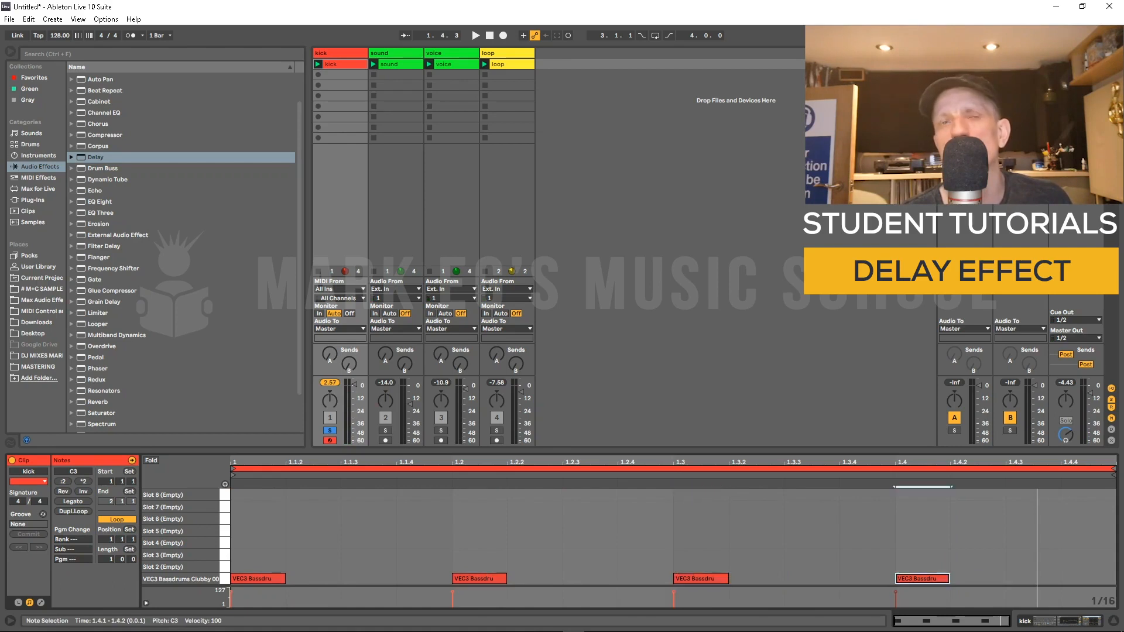
click(257, 579)
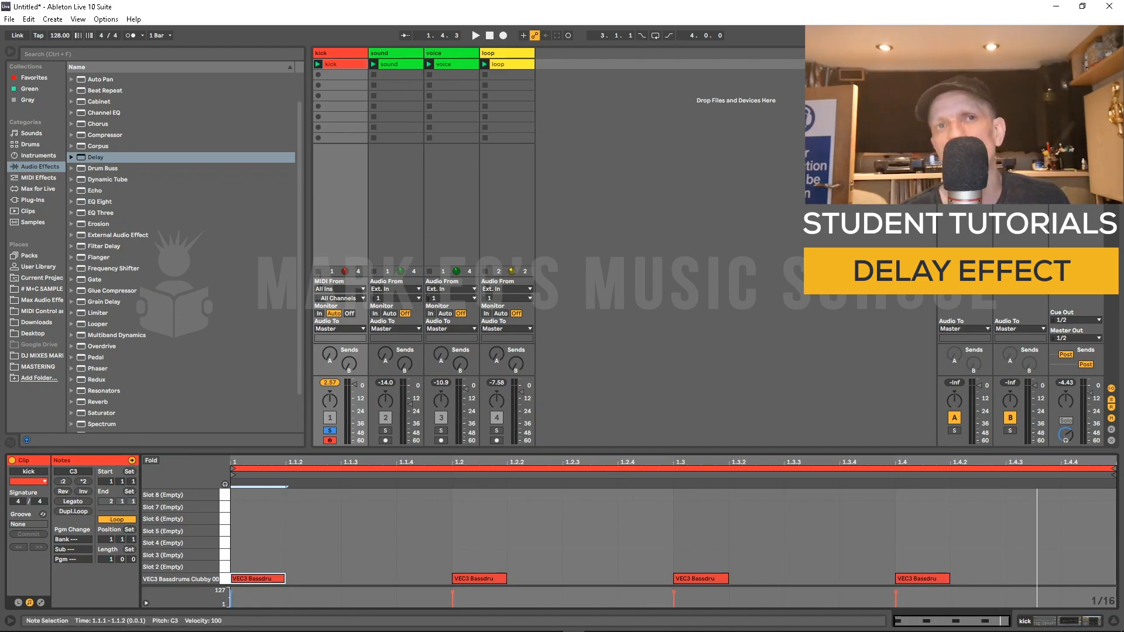
Step: Add a kick note one sixteenth after the first beat and select the first note
click(326, 578)
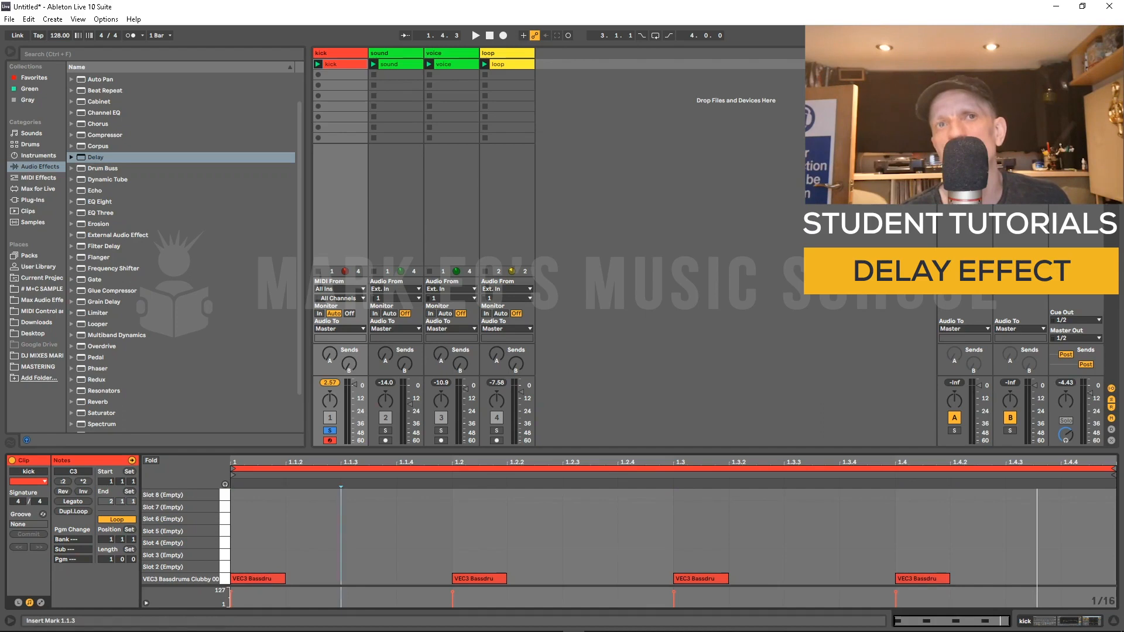
double_click(325, 578)
click(257, 578)
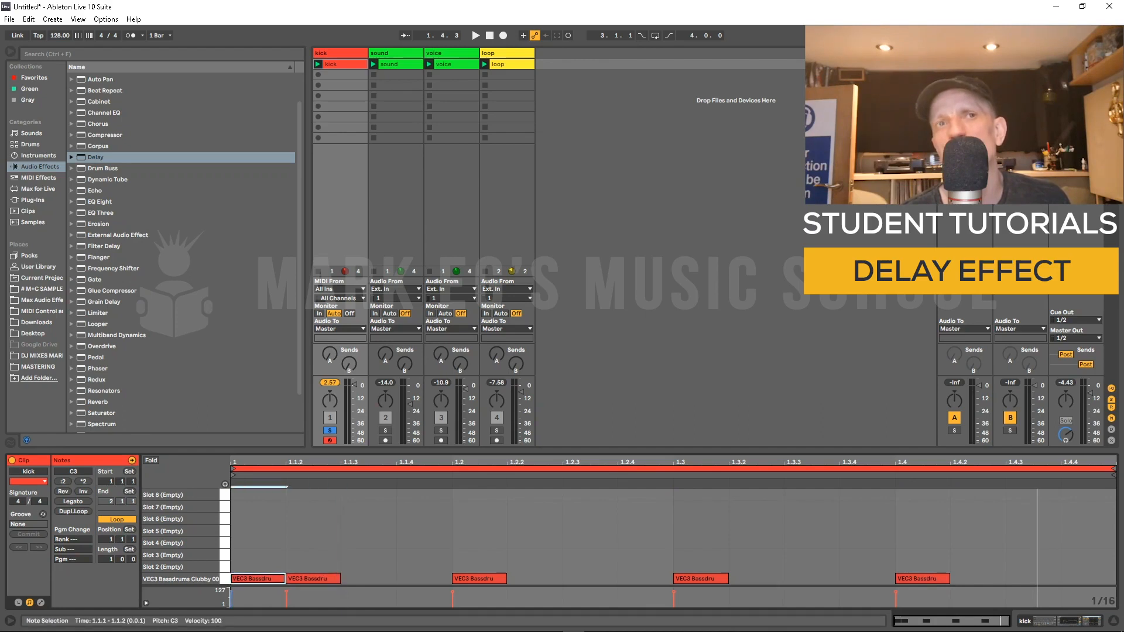
Step: Delete the extra kick note one sixteenth after the first beat
click(313, 578)
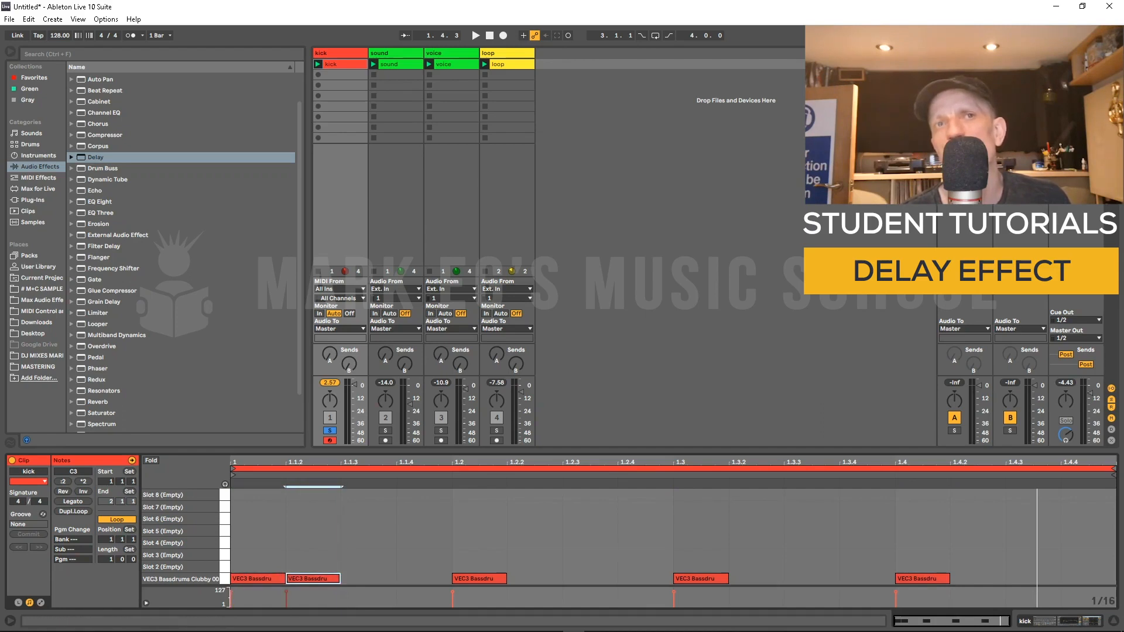
key(Delete)
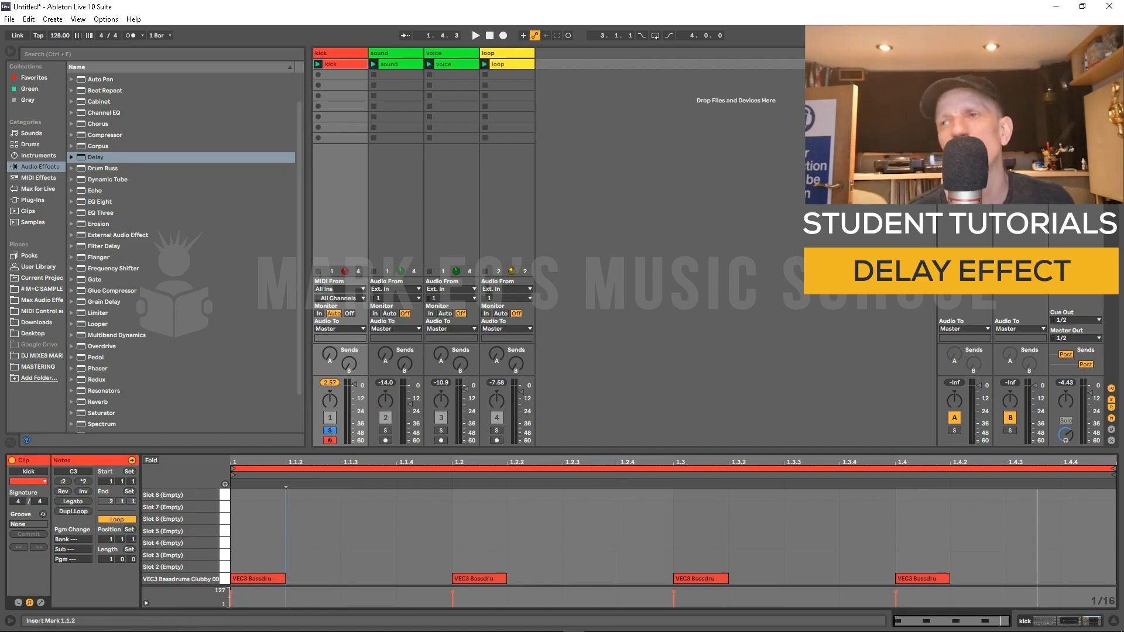
key(shift+Tab)
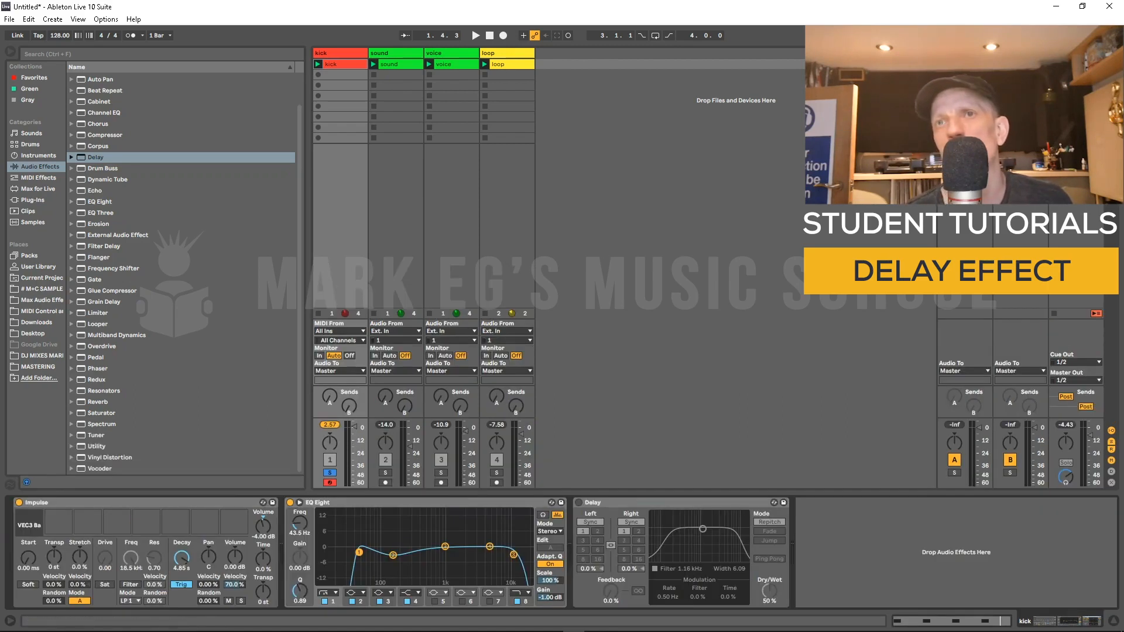
Step: Switch on the Delay device and set its left delay time to 2 sixteenths
click(578, 502)
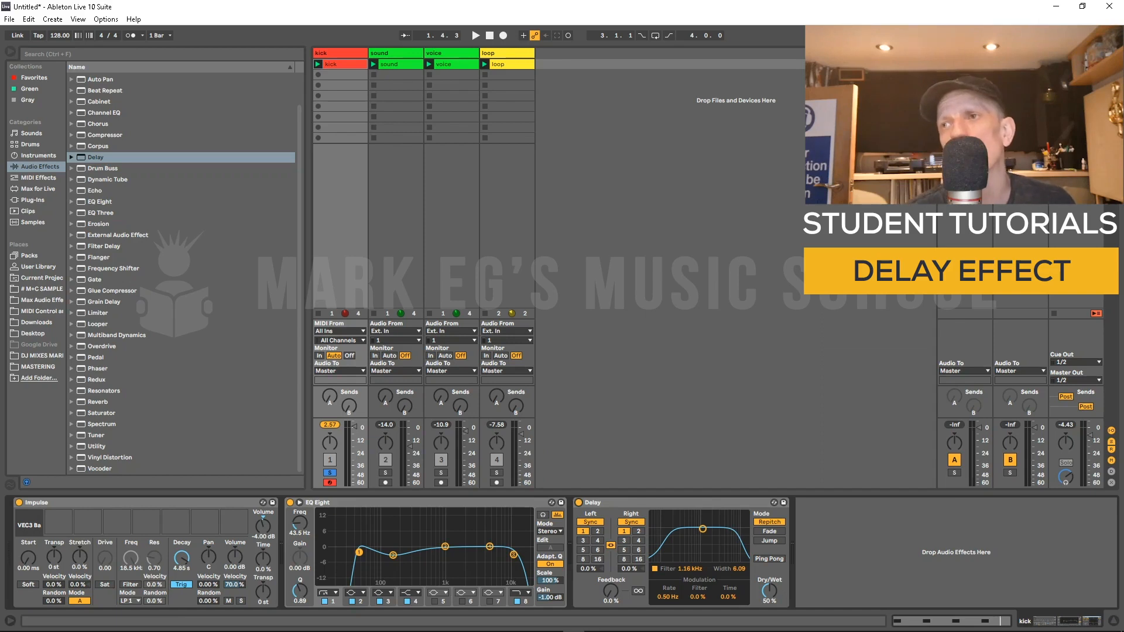
key(shift+Tab)
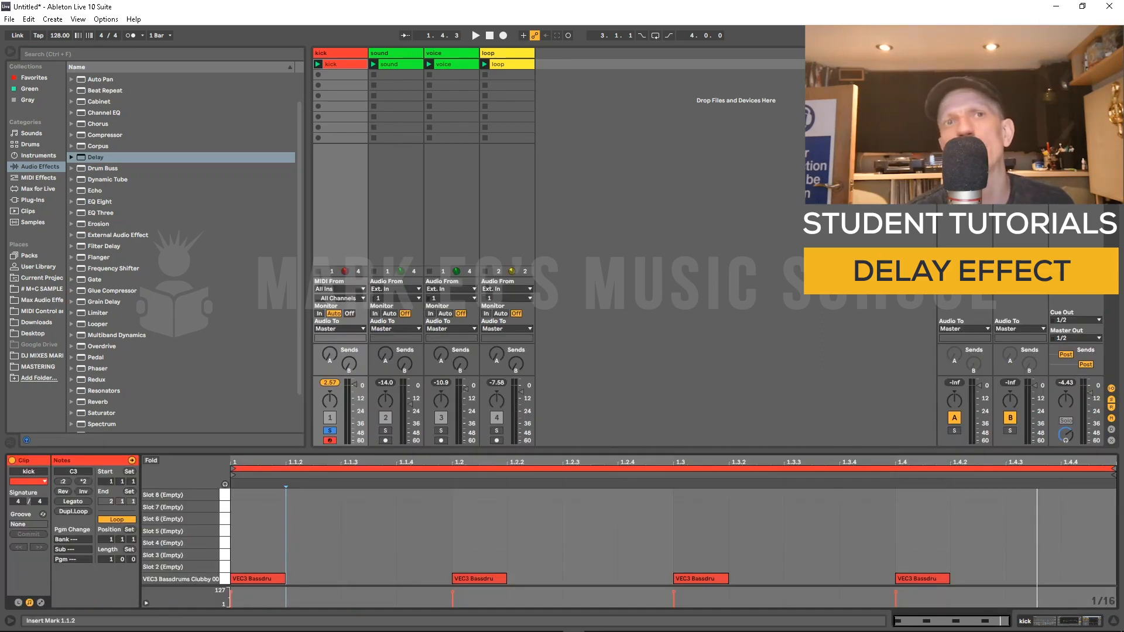
key(shift+Tab)
click(597, 532)
key(shift+Tab)
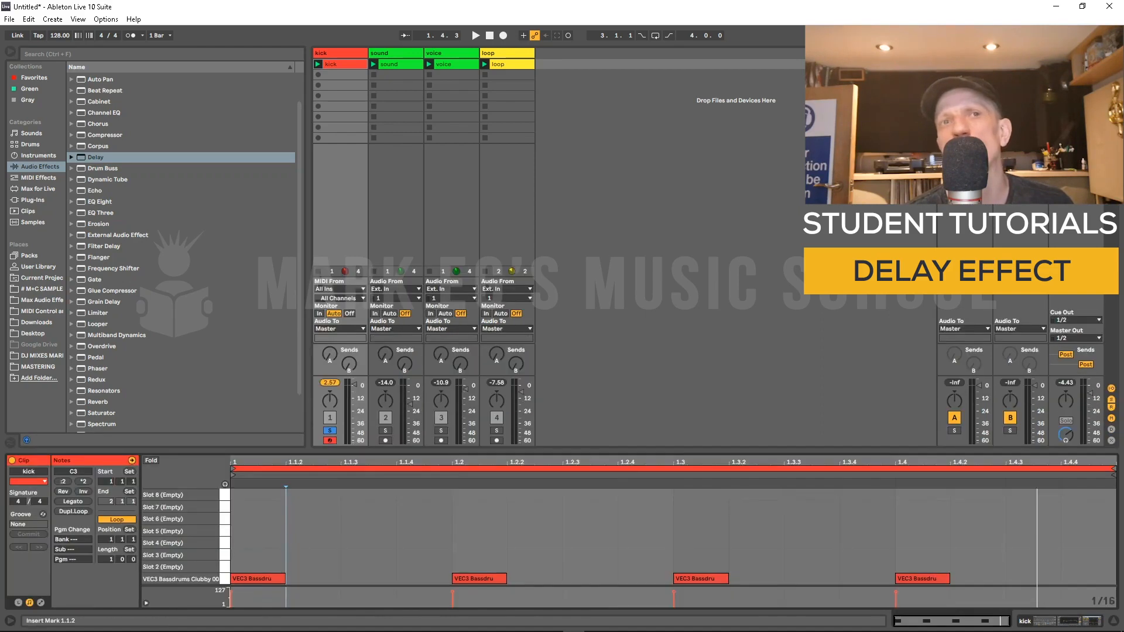
Step: Add kick notes at 1.1.4 and 1.2.3, then remove both again
click(382, 579)
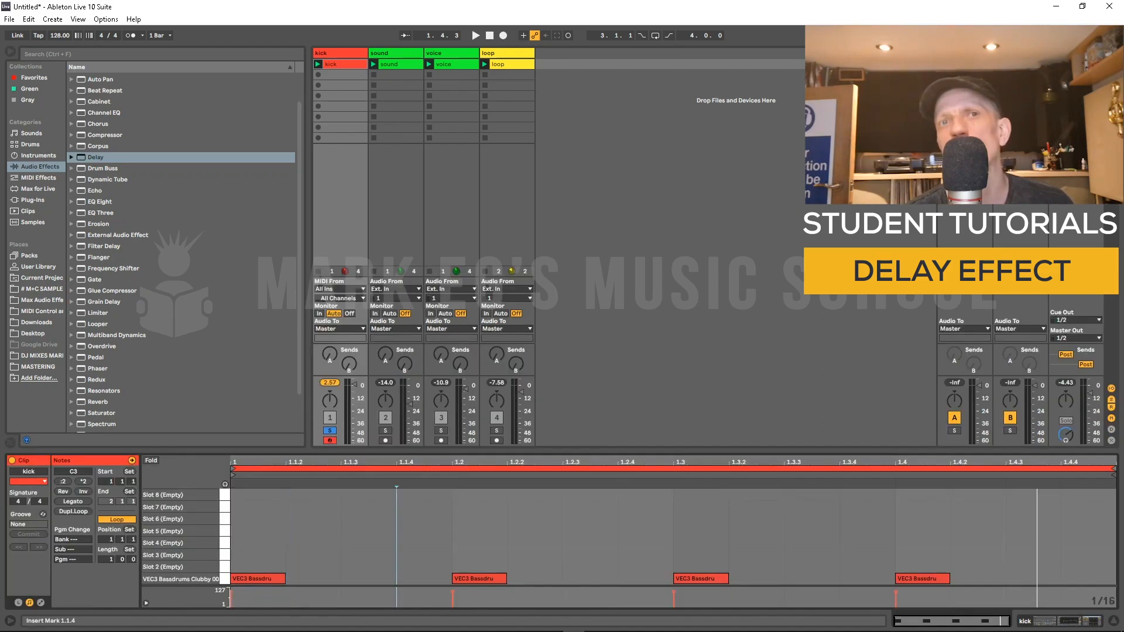
double_click(381, 579)
double_click(582, 578)
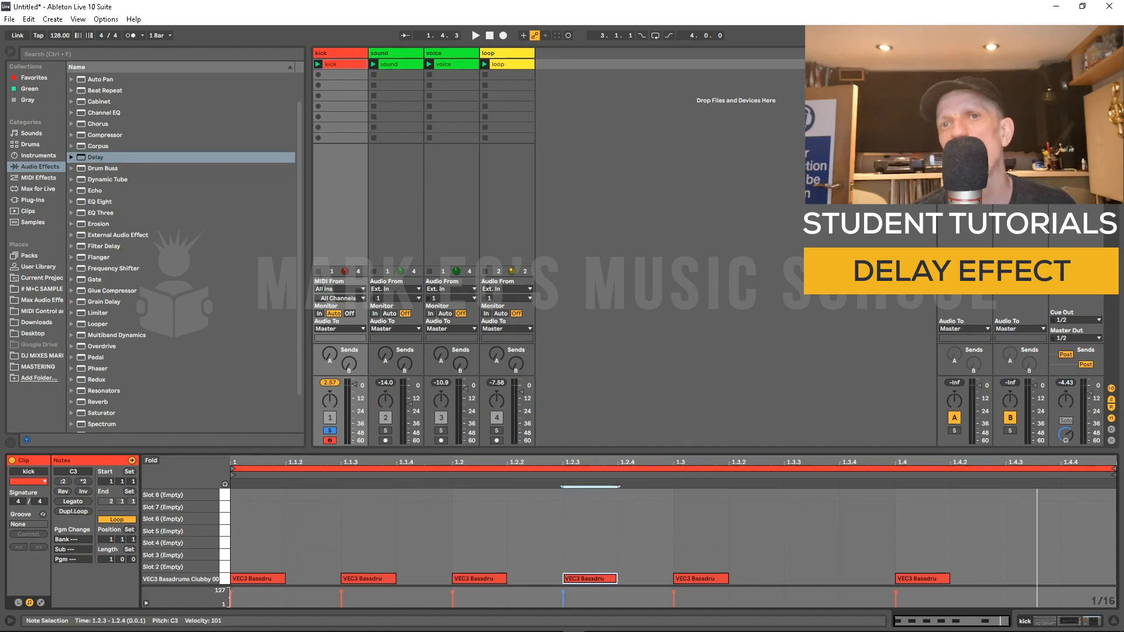
double_click(369, 579)
double_click(587, 578)
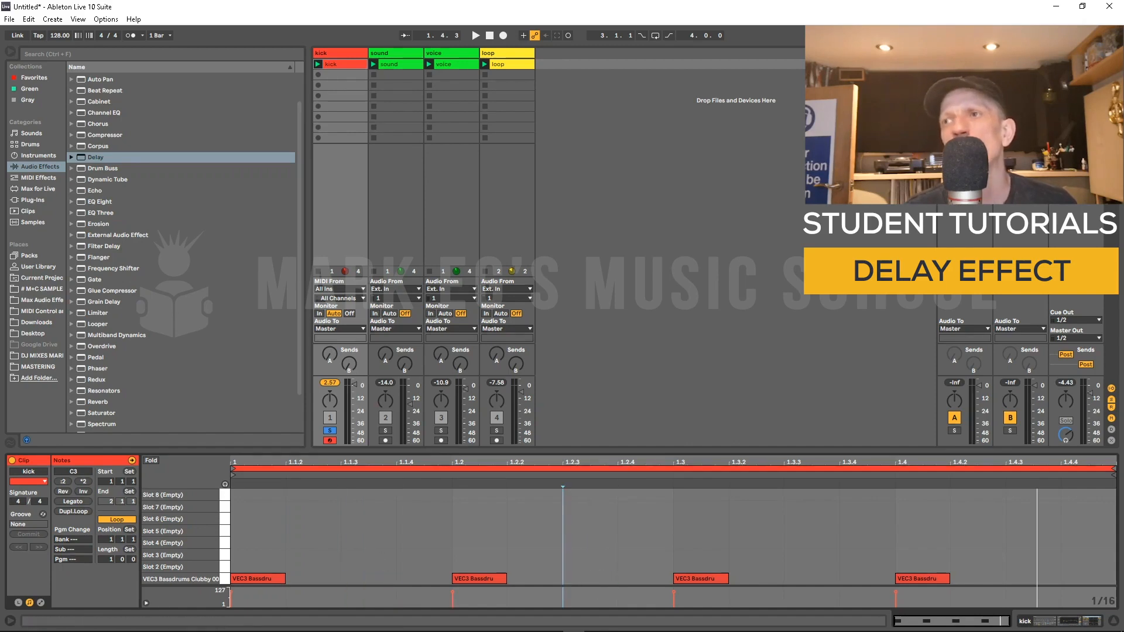
Step: Set the Delay's left delay time to 1 sixteenth and play the clip
key(shift+Tab)
click(583, 532)
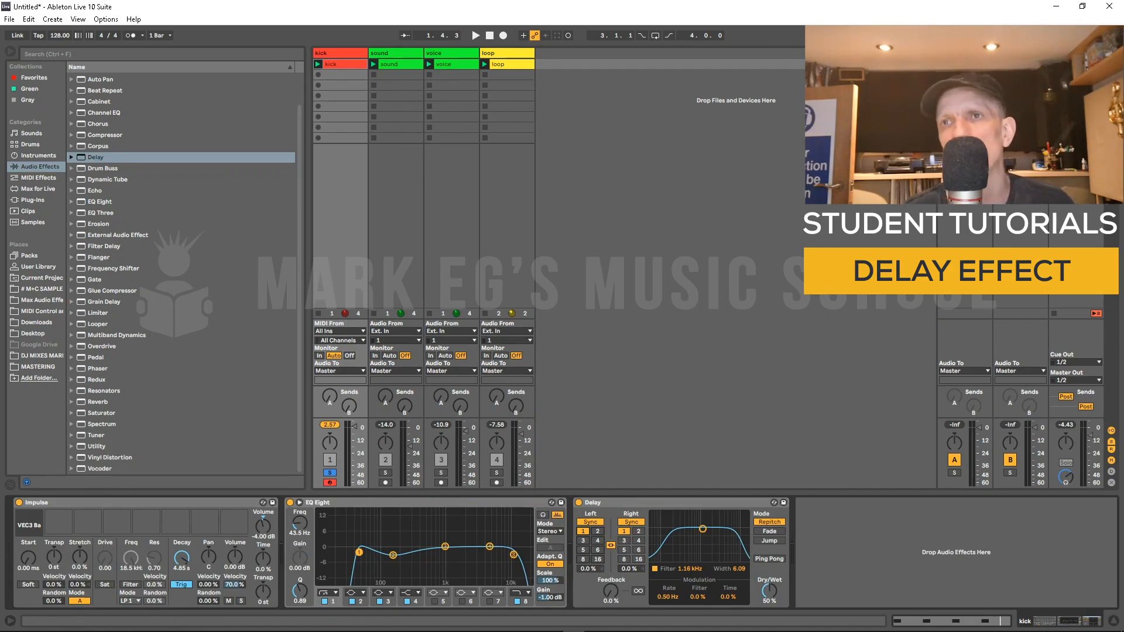
key(space)
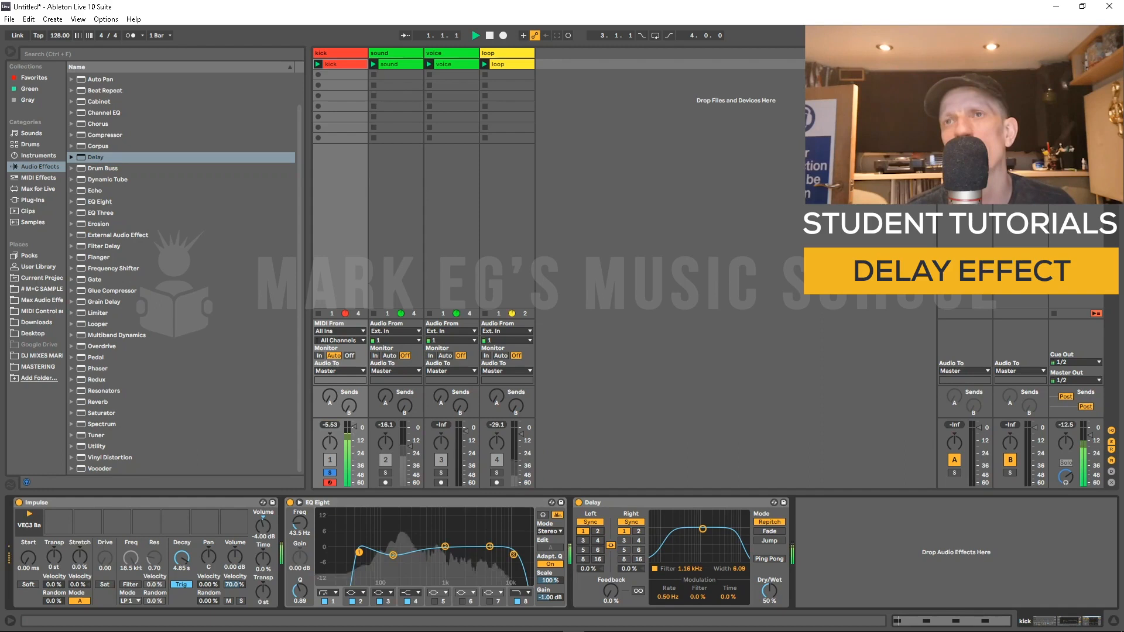
Step: Set the Delay's left delay time back to 2 sixteenths while the clip plays
key(shift+Tab)
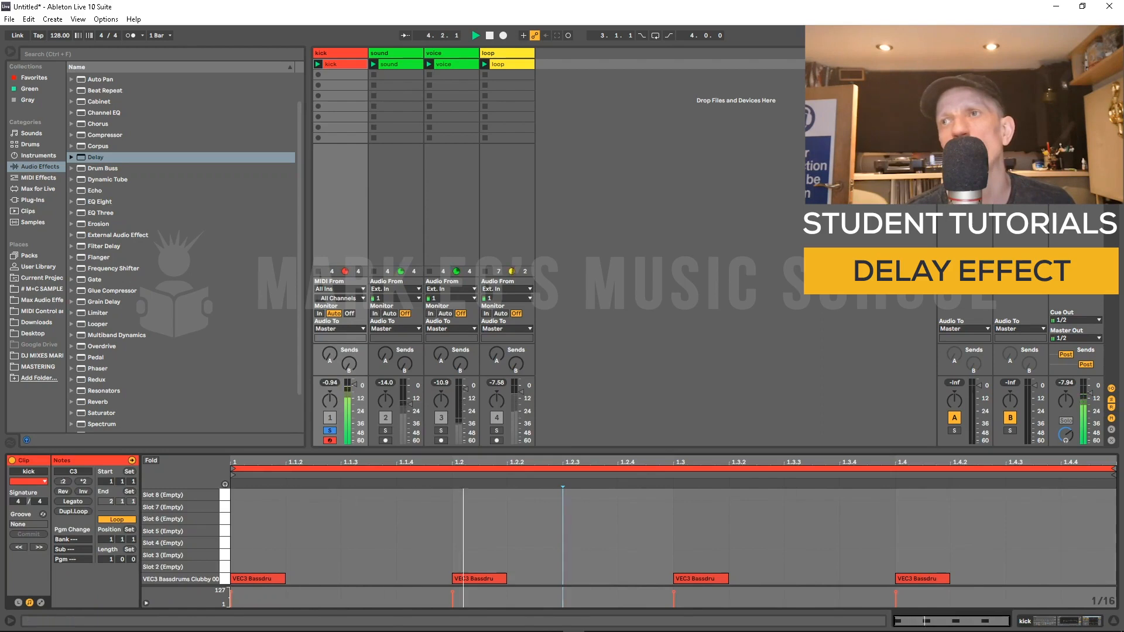
key(shift+Tab)
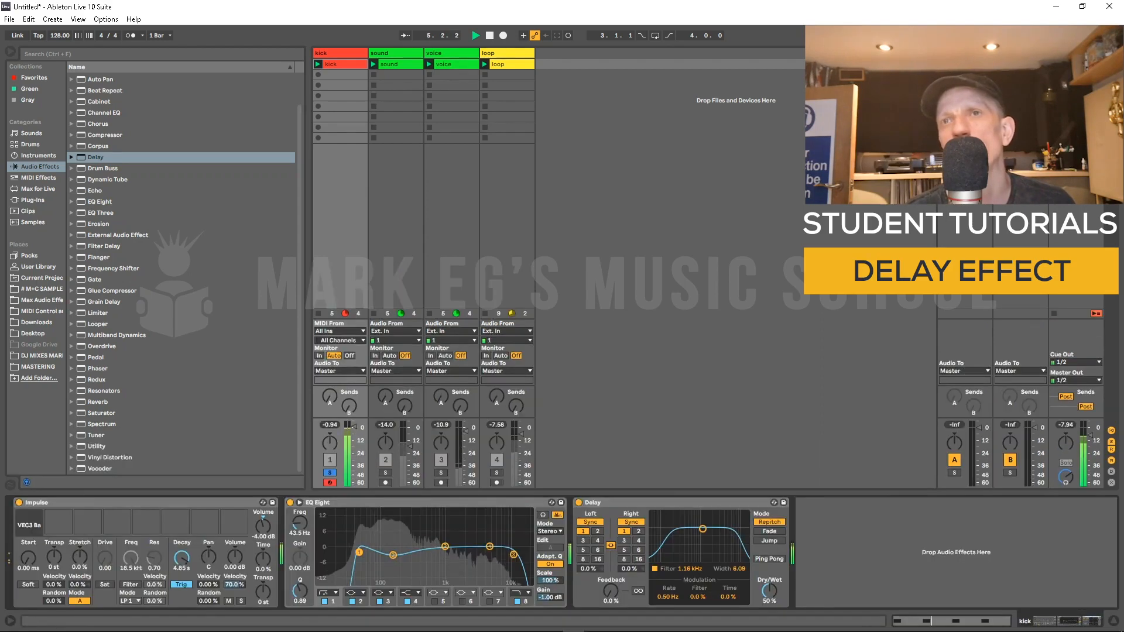
click(597, 532)
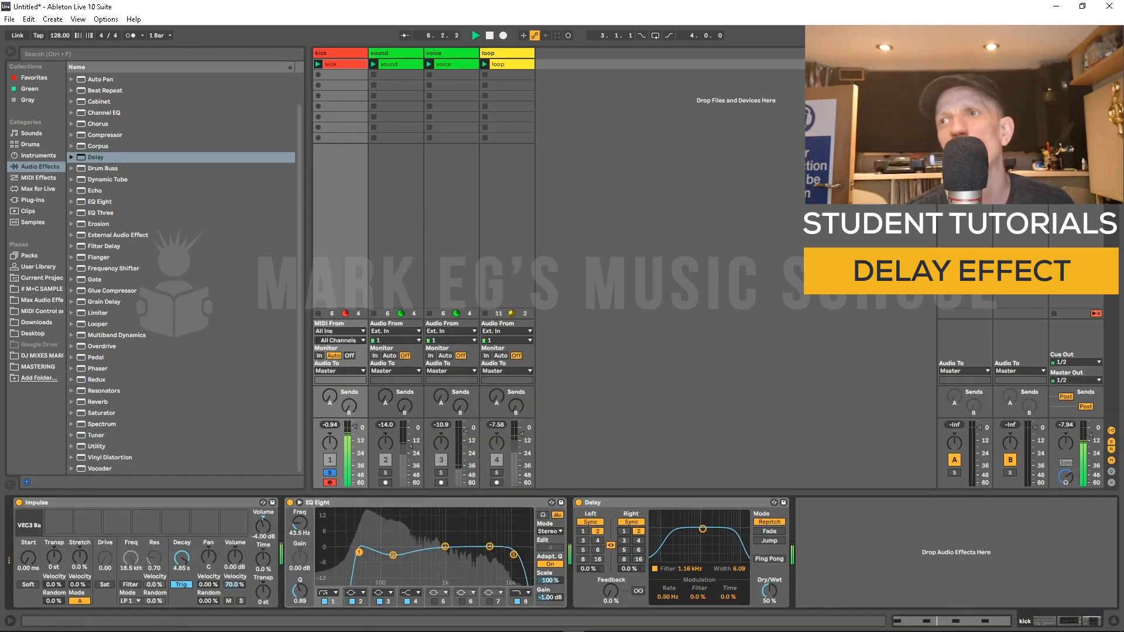
key(shift+Tab)
click(341, 536)
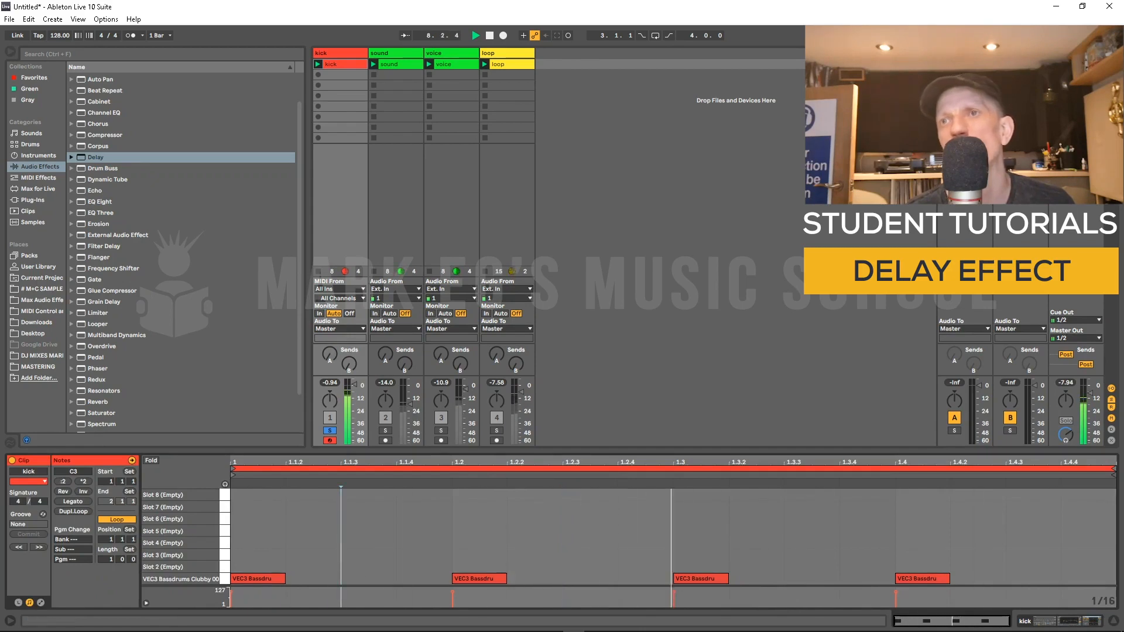
key(shift+Tab)
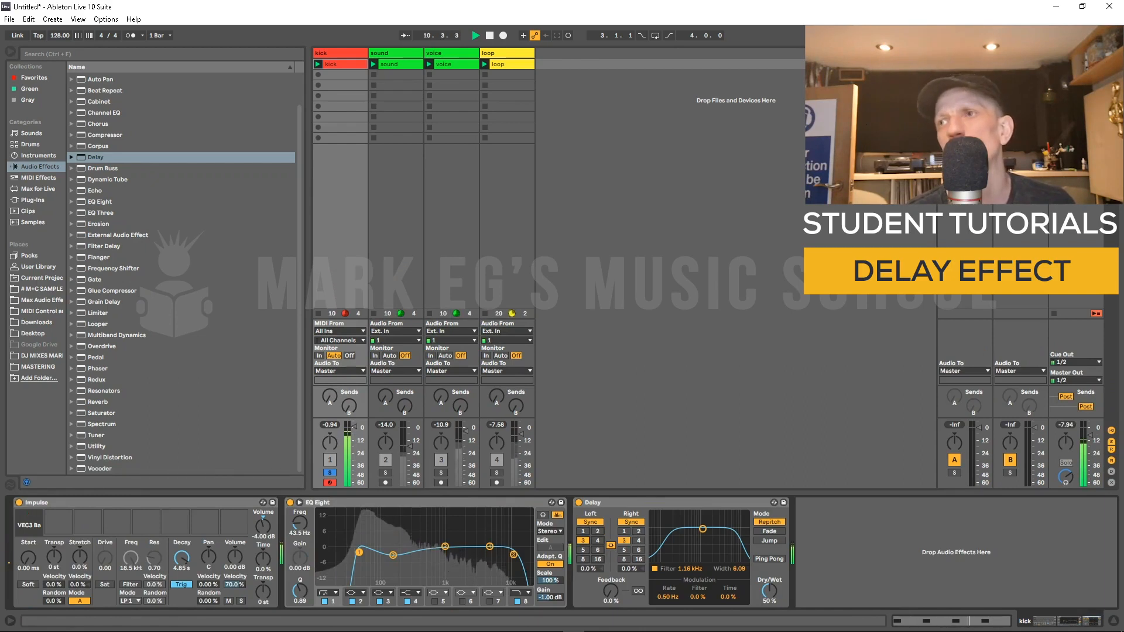
key(shift+Tab)
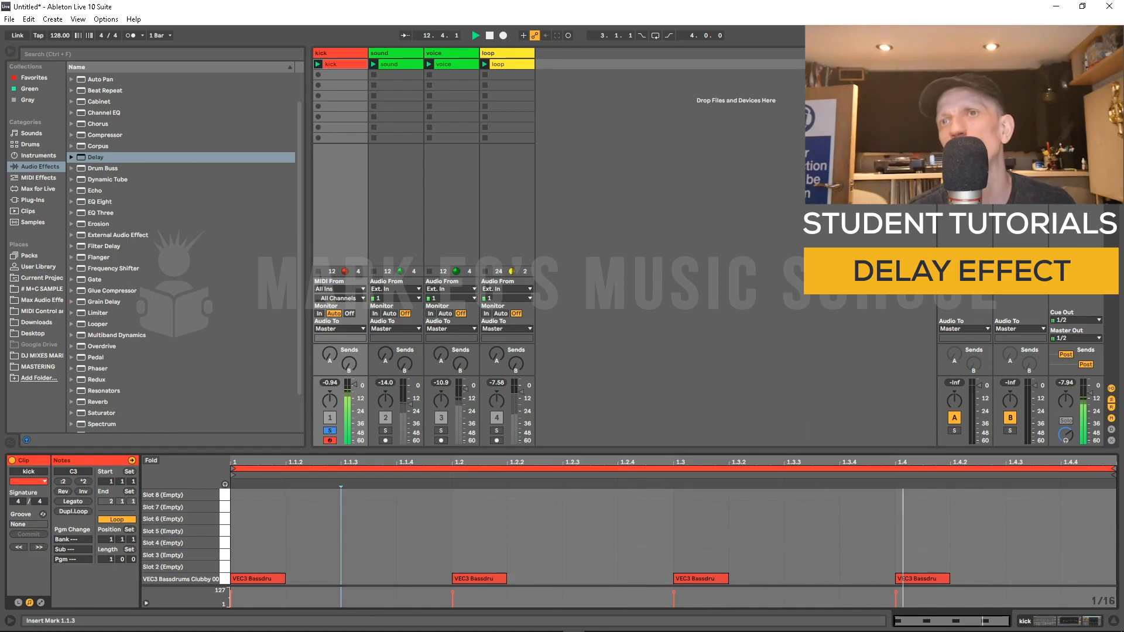
key(shift+Tab)
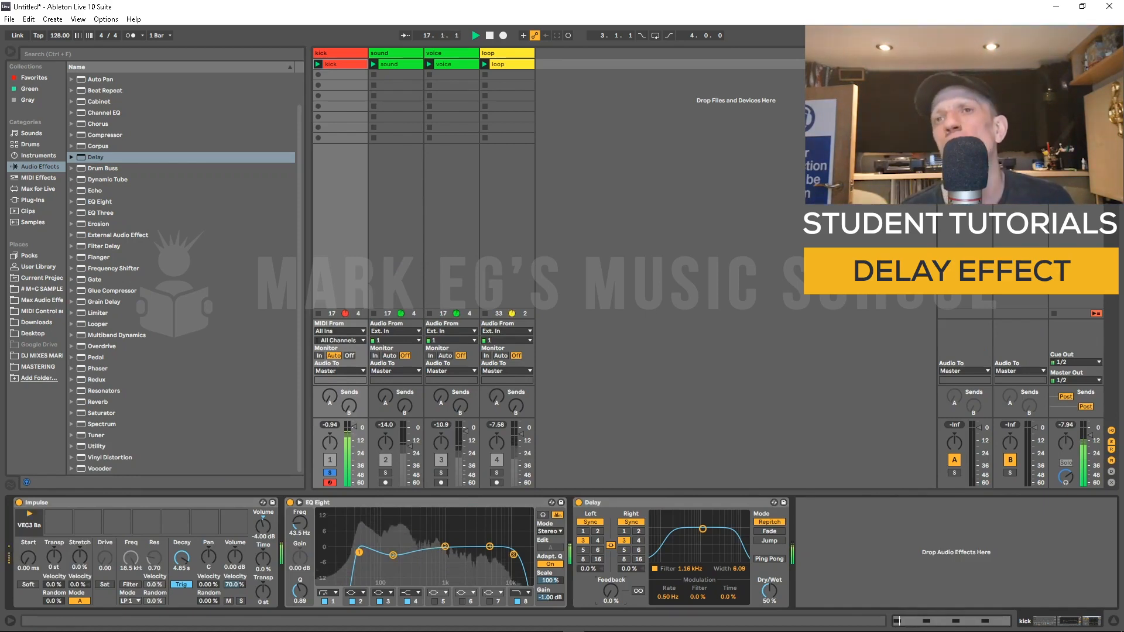
Step: Raise the Delay feedback to 76% and return it to 0%, restarting playback
drag(611, 591, 611, 549)
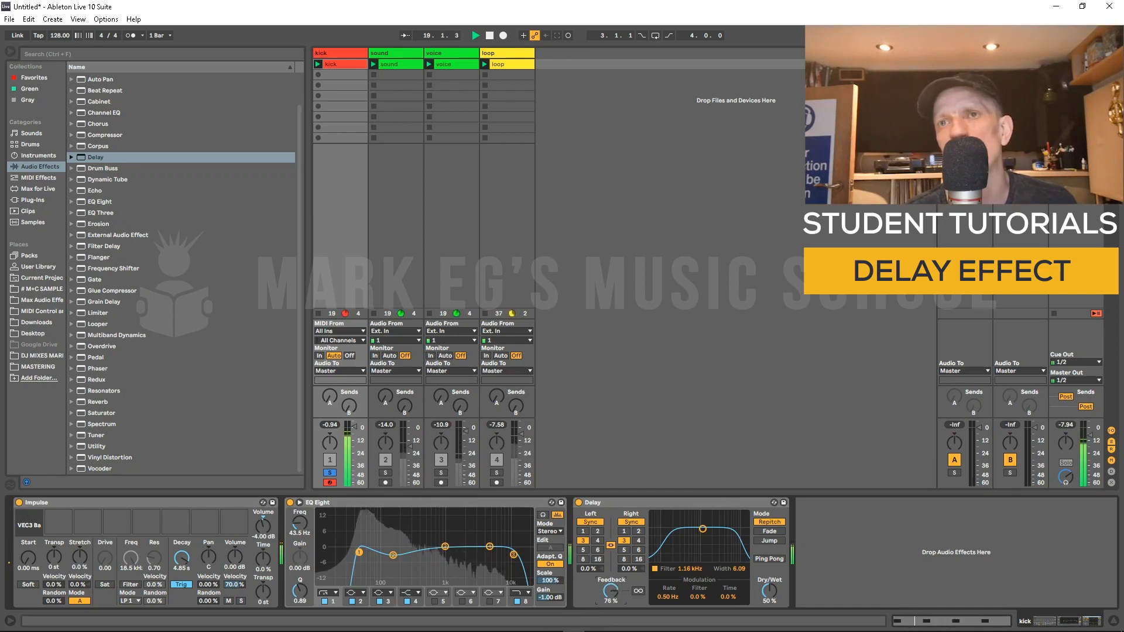
drag(611, 546, 611, 590)
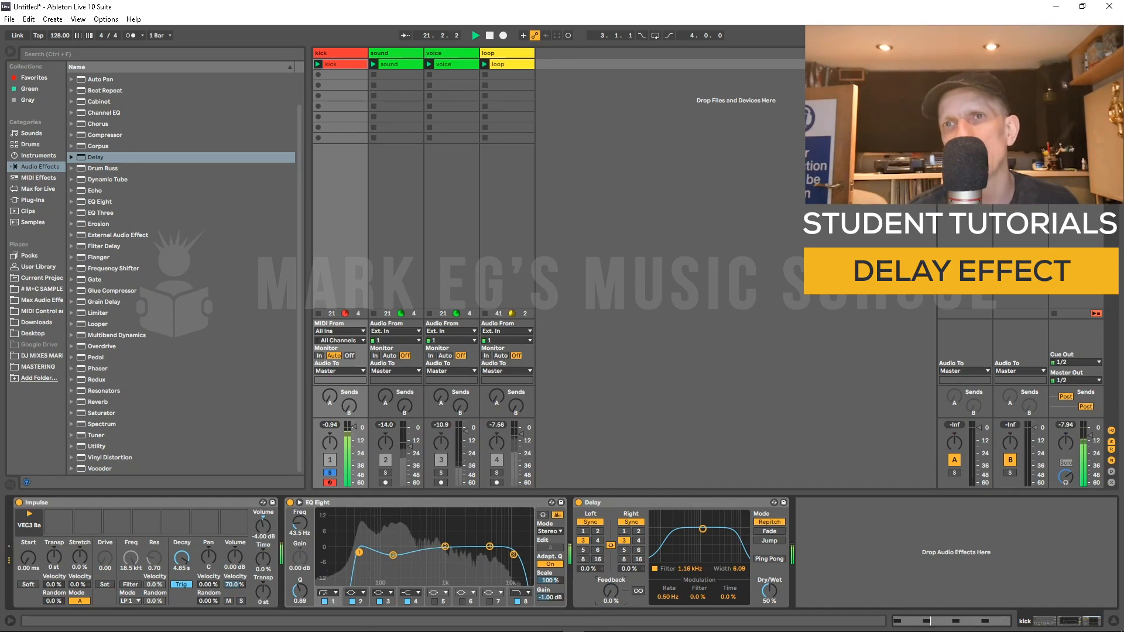
key(space)
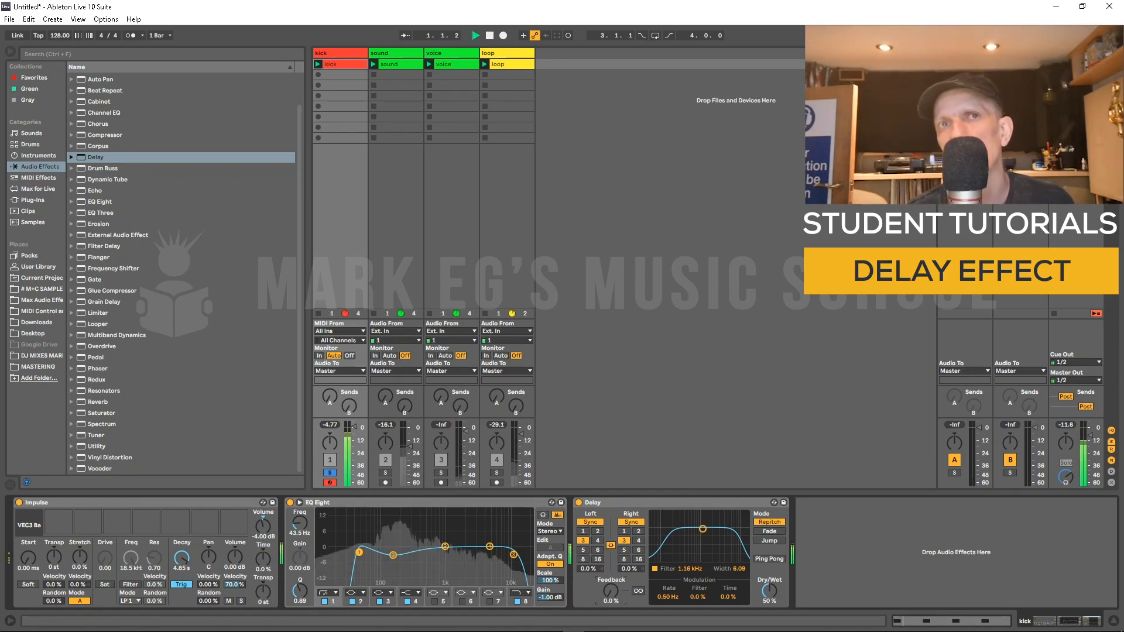
key(space)
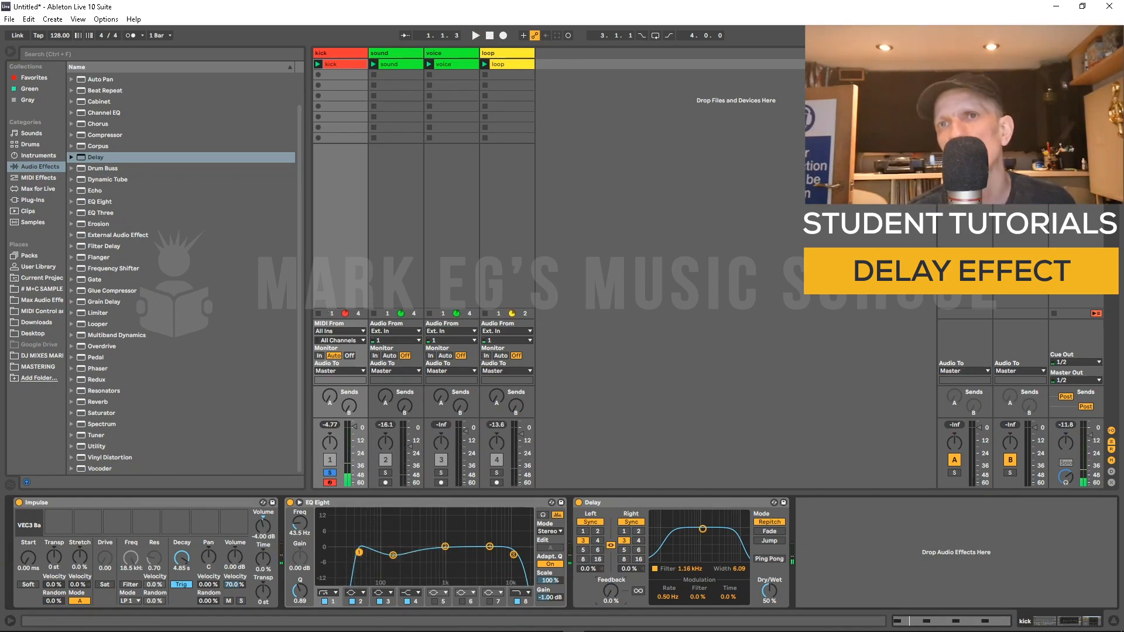
Step: Adjust the Delay feedback to 52% while auditioning the kick clip
drag(610, 591, 610, 562)
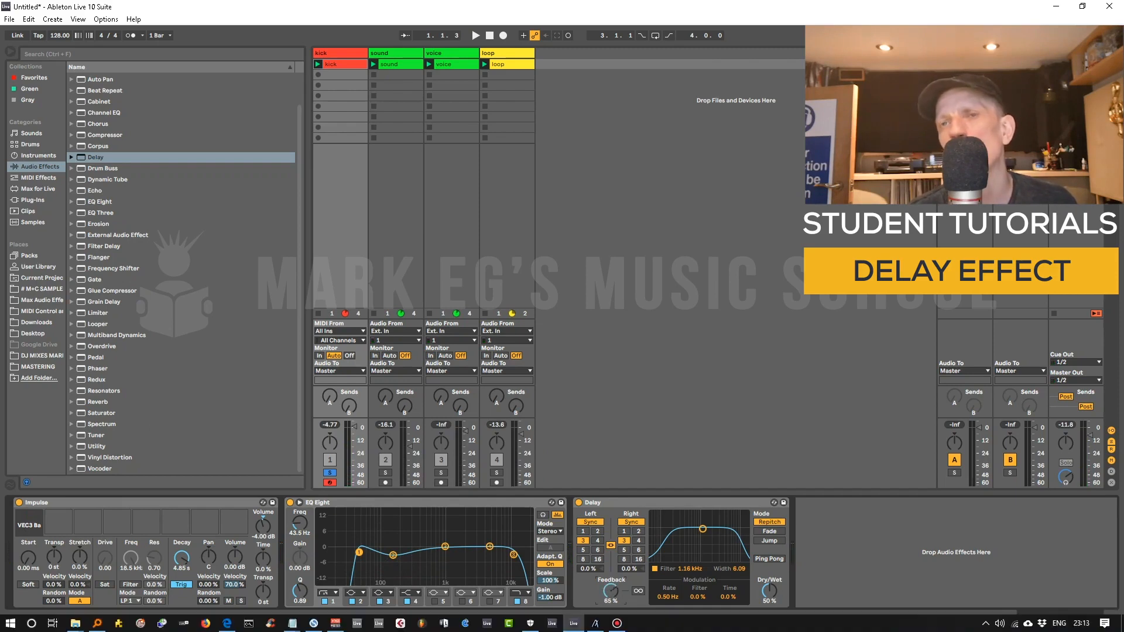
key(space)
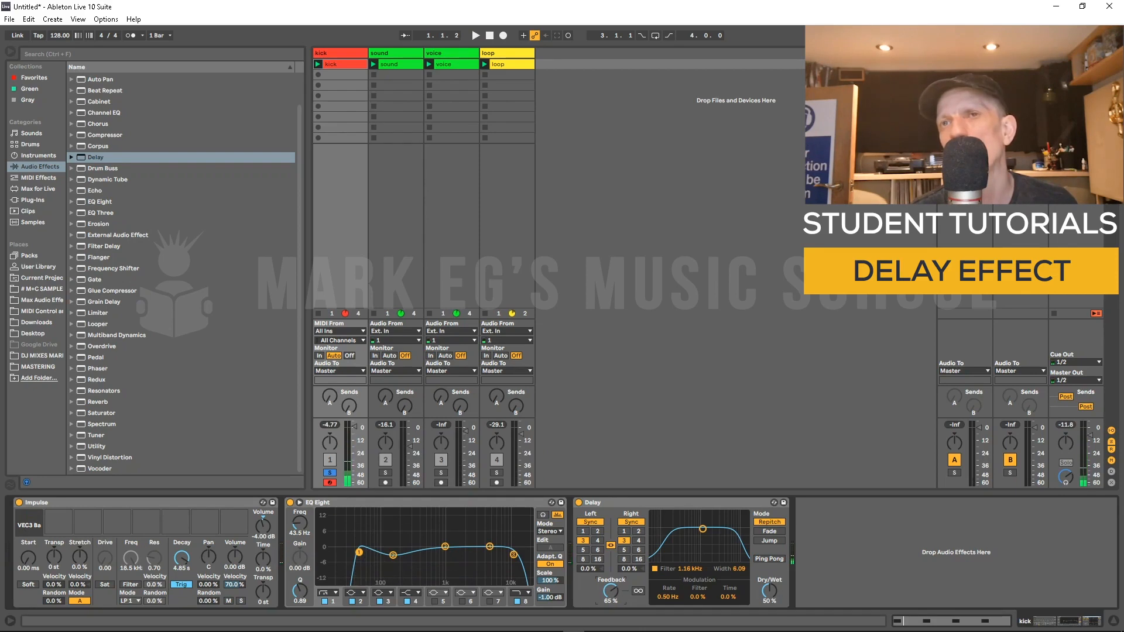
drag(610, 591, 610, 629)
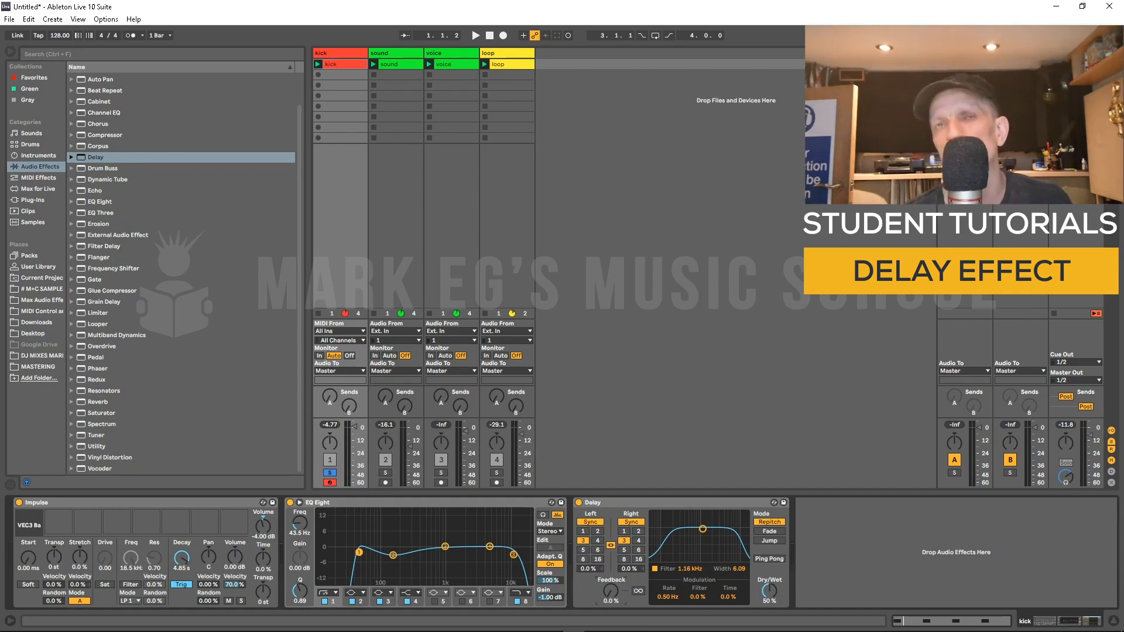
drag(610, 591, 610, 521)
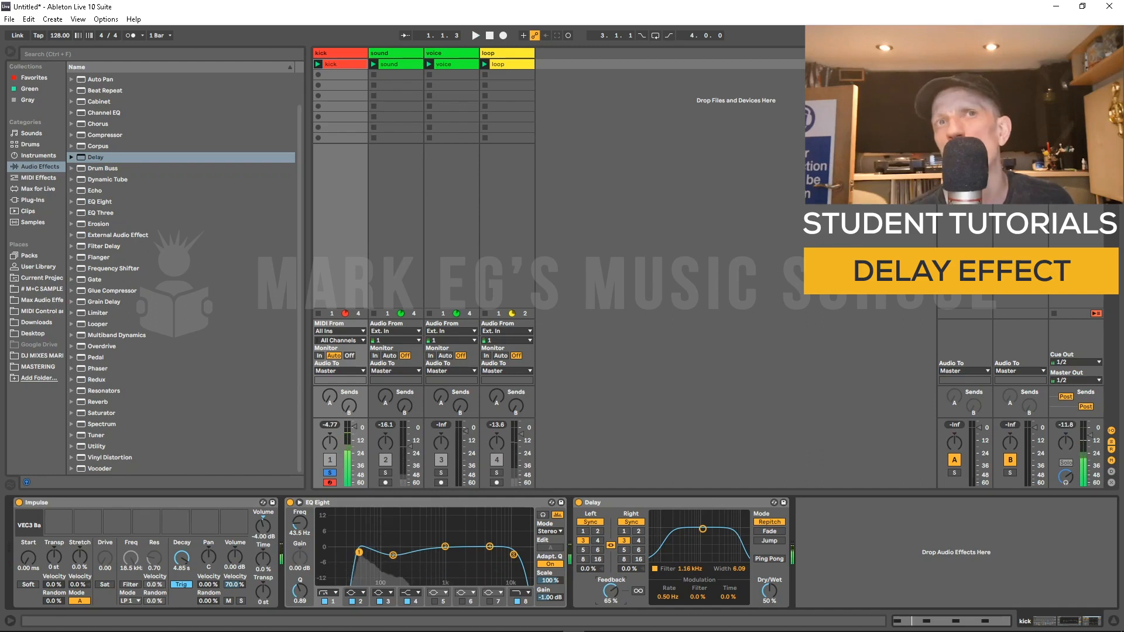
drag(610, 591, 611, 534)
key(space)
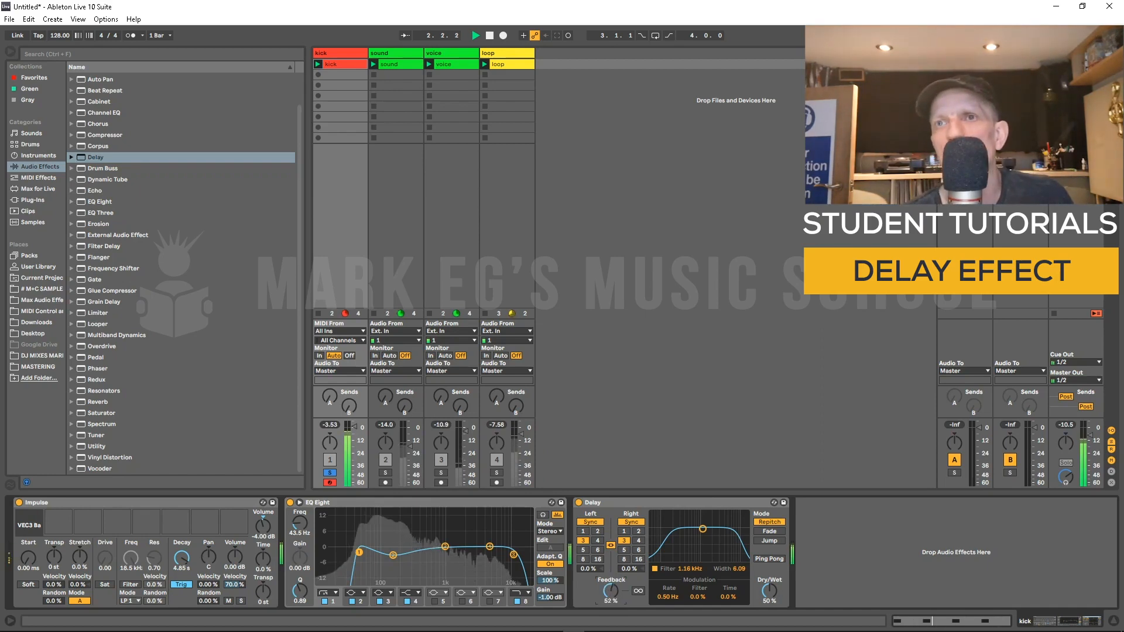
Step: Lower the Delay's Dry/Wet to 40% and restart playback
drag(769, 591, 769, 602)
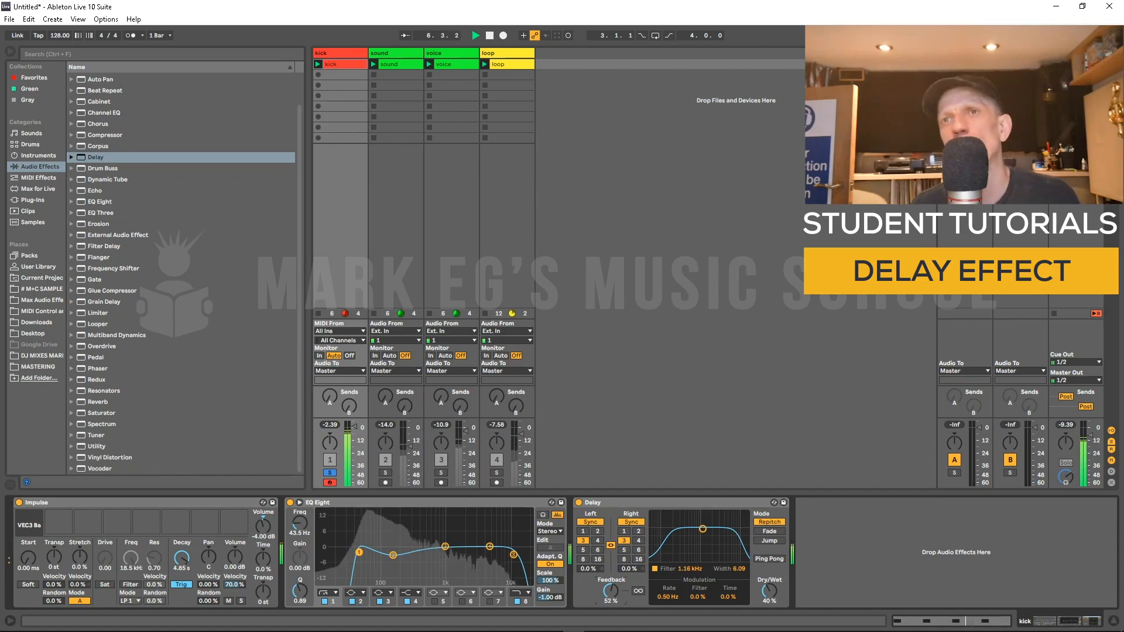
key(space)
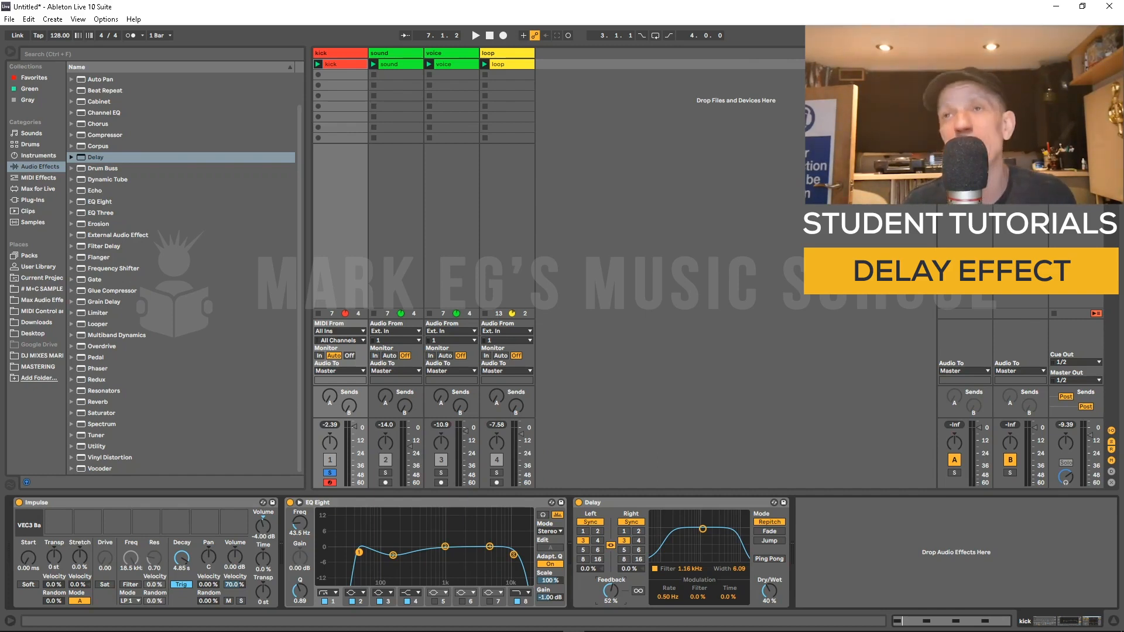
key(space)
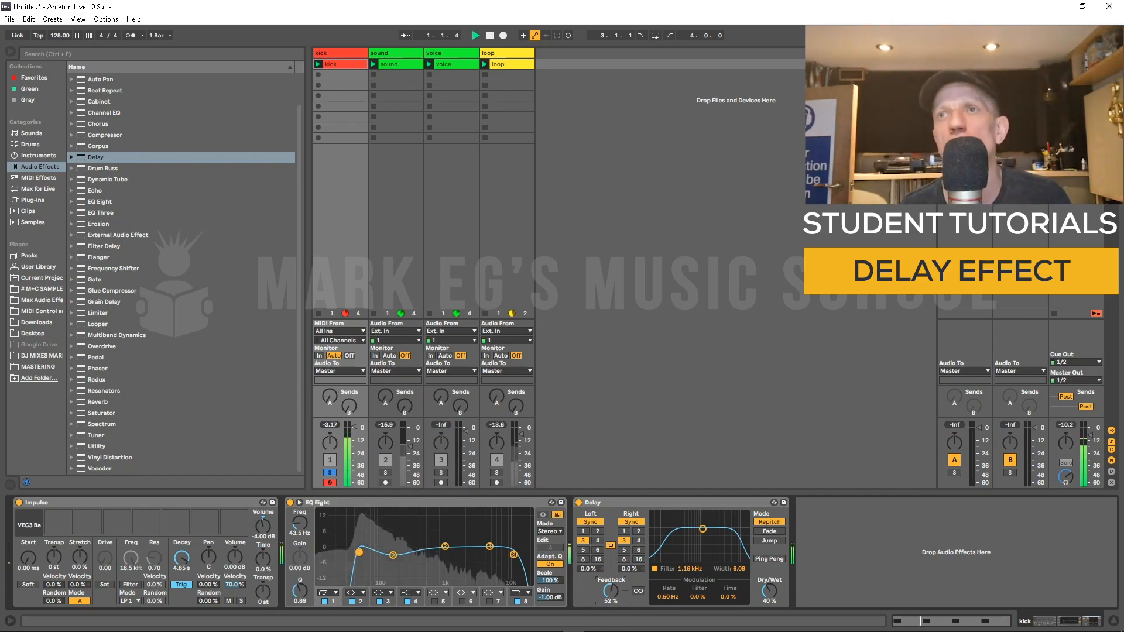
Step: Move the Delay filter to about 125 Hz with width 0.72, then stop playback
drag(691, 540, 668, 558)
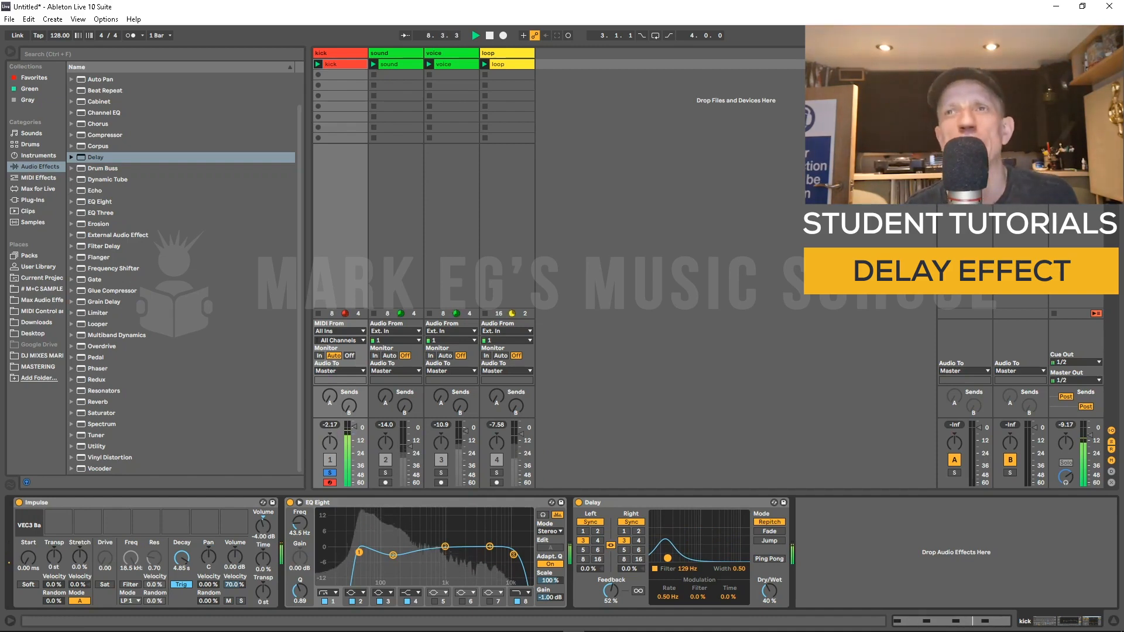
drag(667, 558, 666, 557)
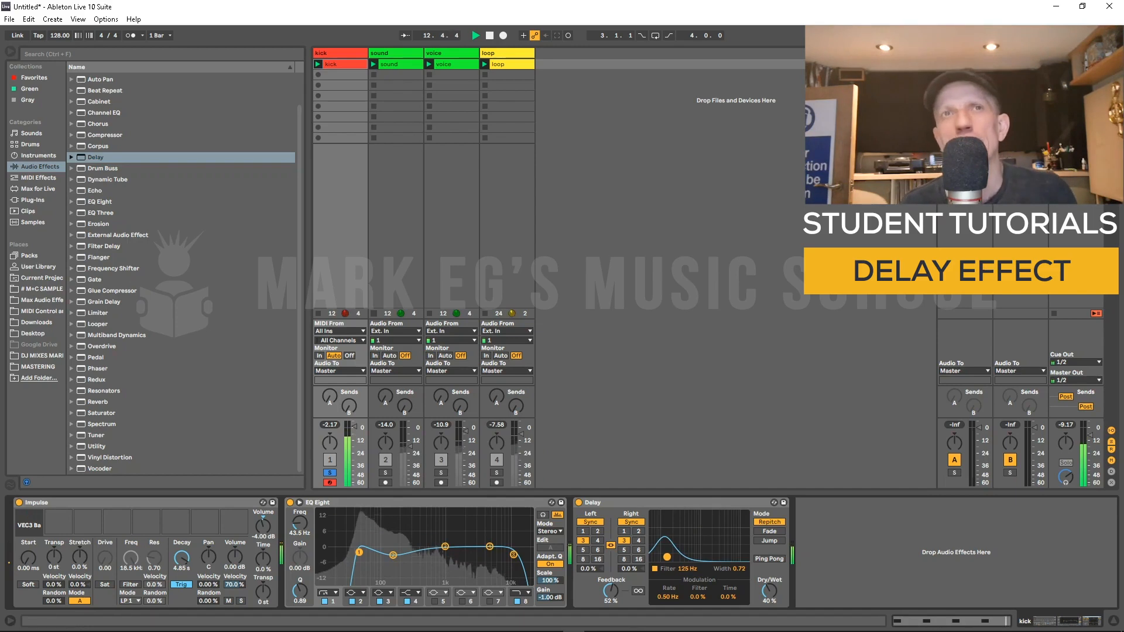
key(space)
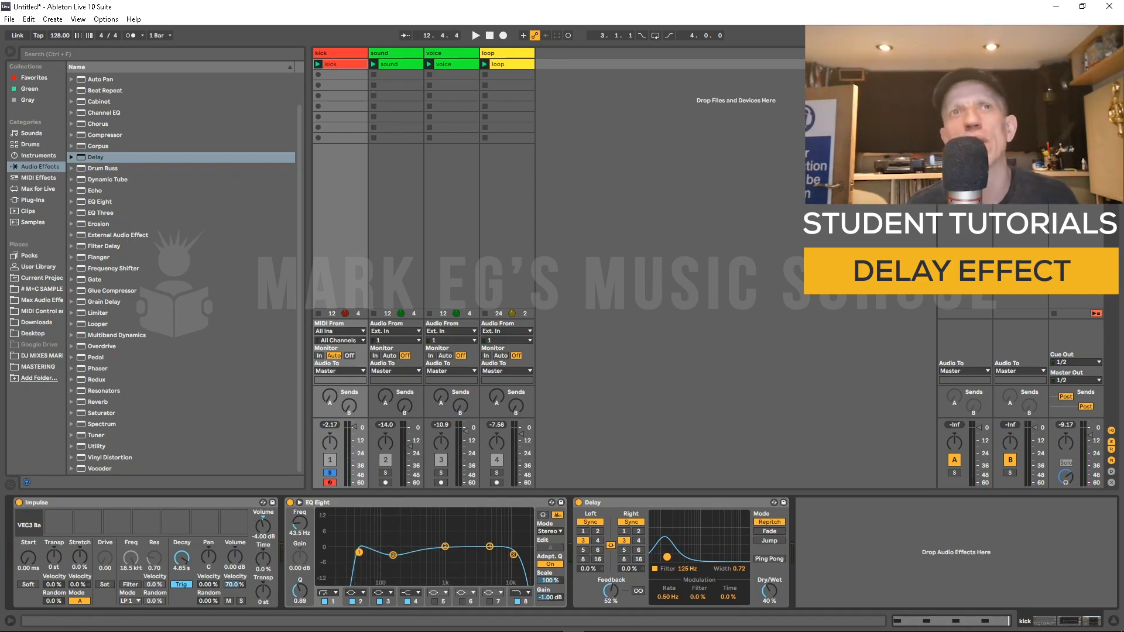
Step: Unsolo the kick, select the sound track, deactivate the voice and loop tracks, and play the set
click(329, 472)
click(396, 53)
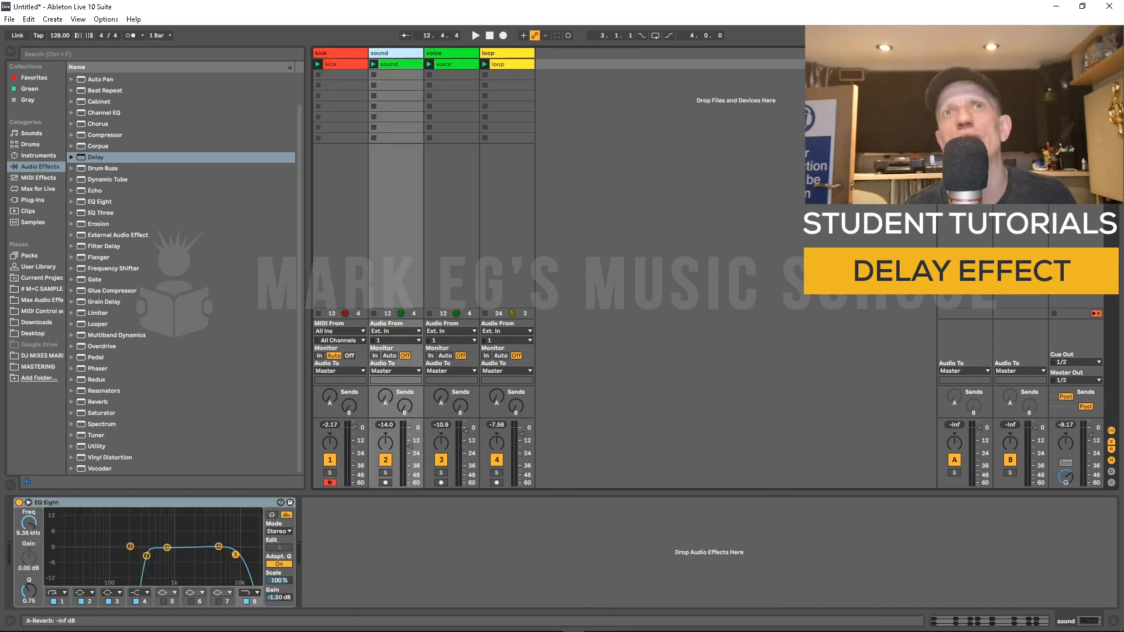
click(441, 460)
click(496, 460)
key(space)
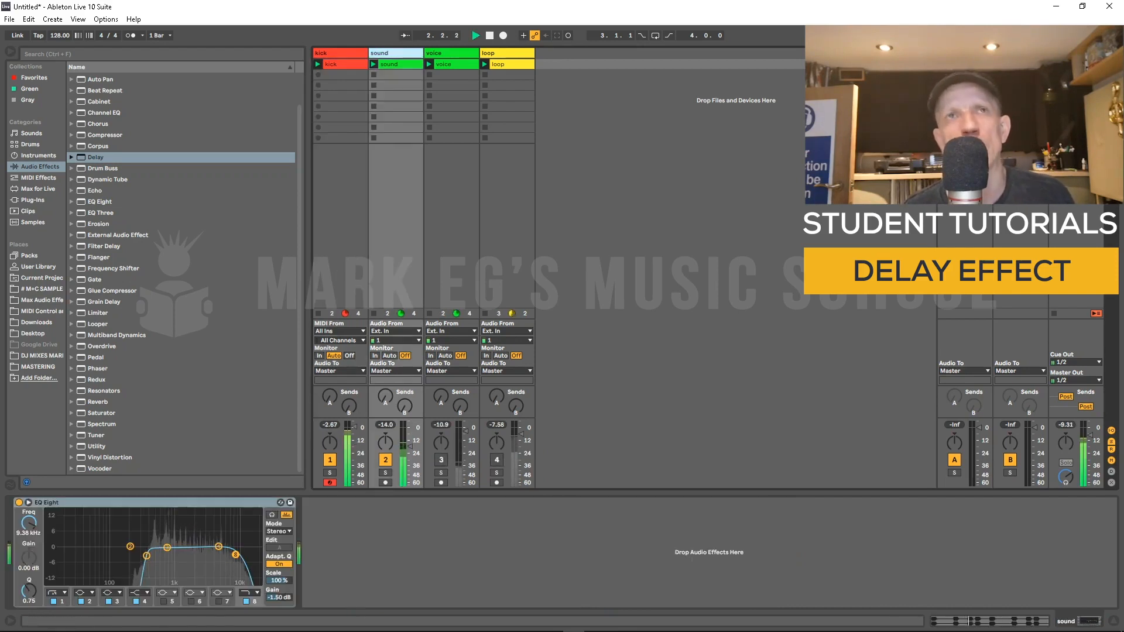
Step: Stop playback and add the Delay effect to the selected sound track
key(space)
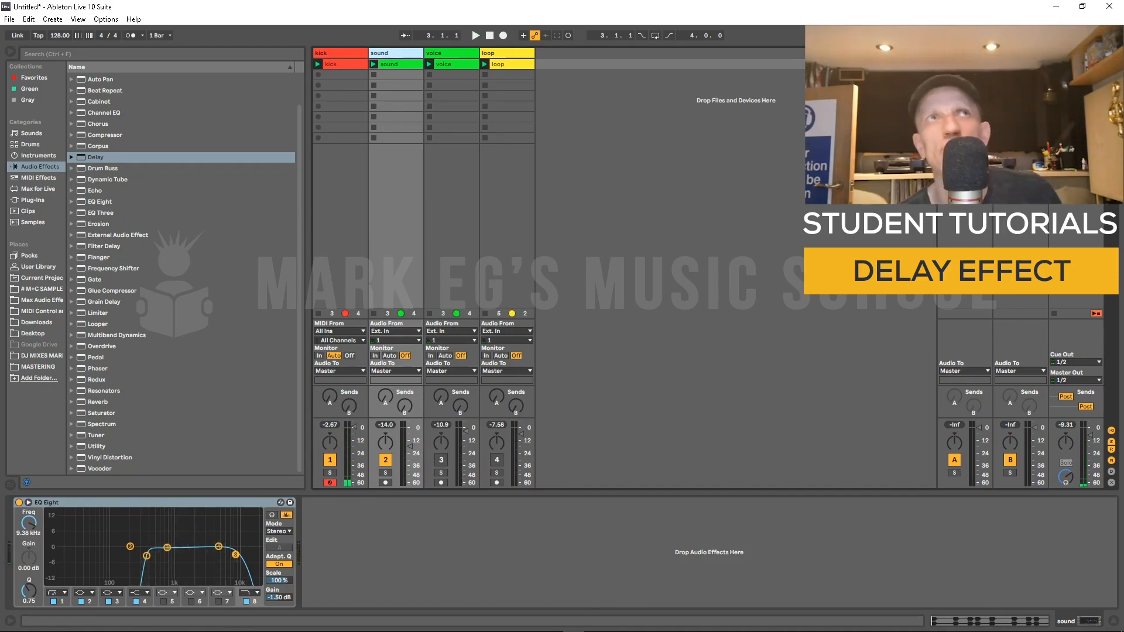
click(95, 157)
key(Return)
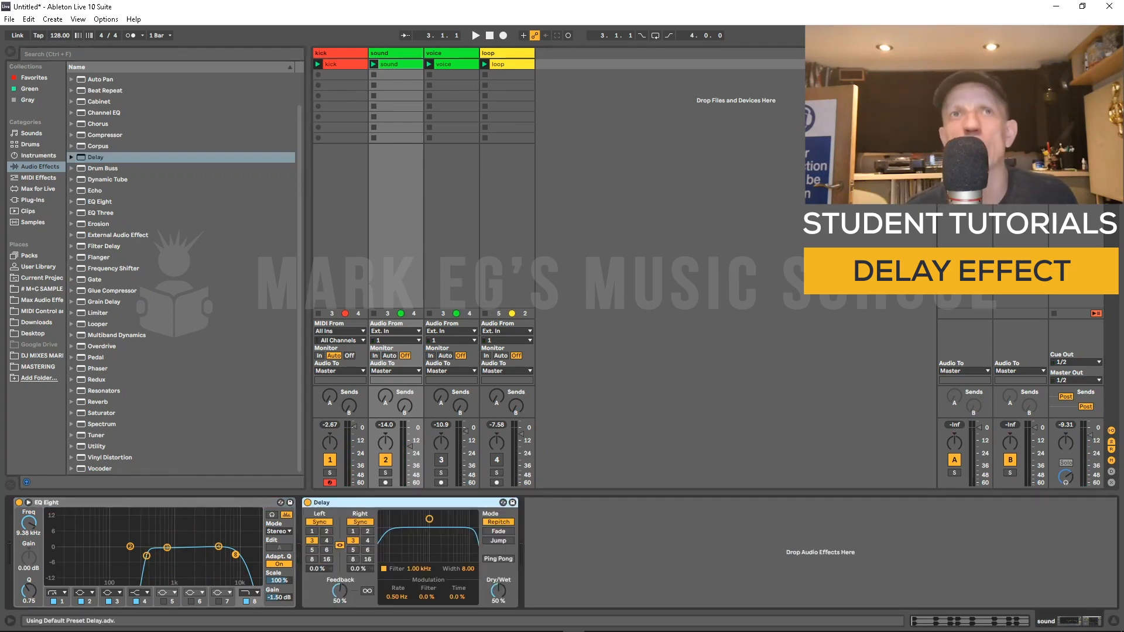
Step: Switch the Delay to free time mode, raise feedback to 67% and Dry/Wet to 52% while playing
click(319, 522)
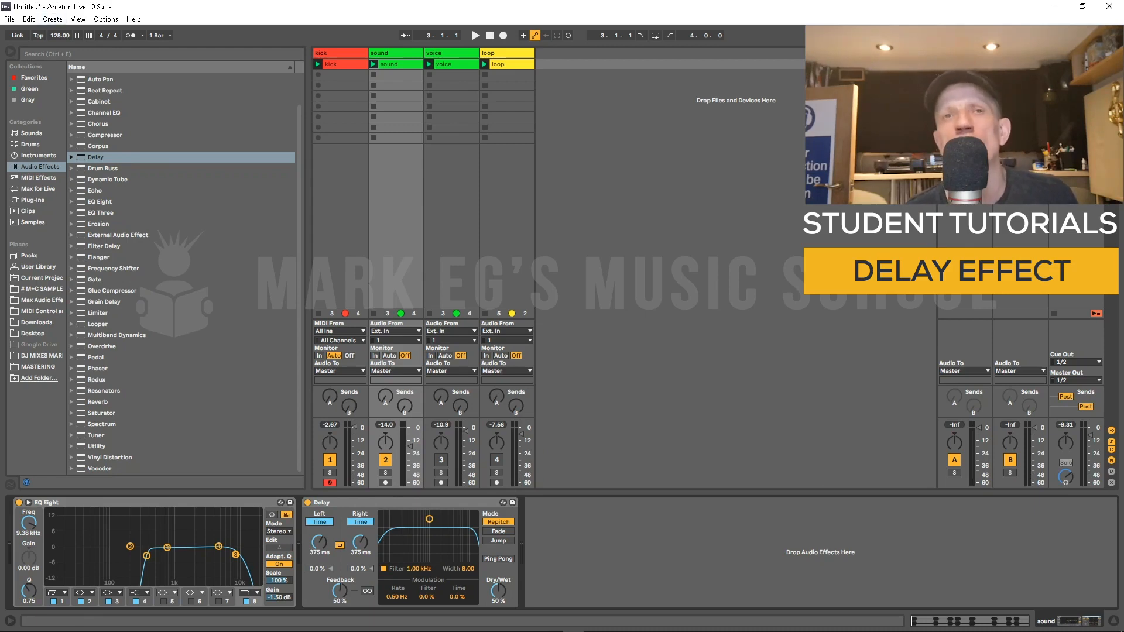
drag(339, 591, 340, 586)
key(space)
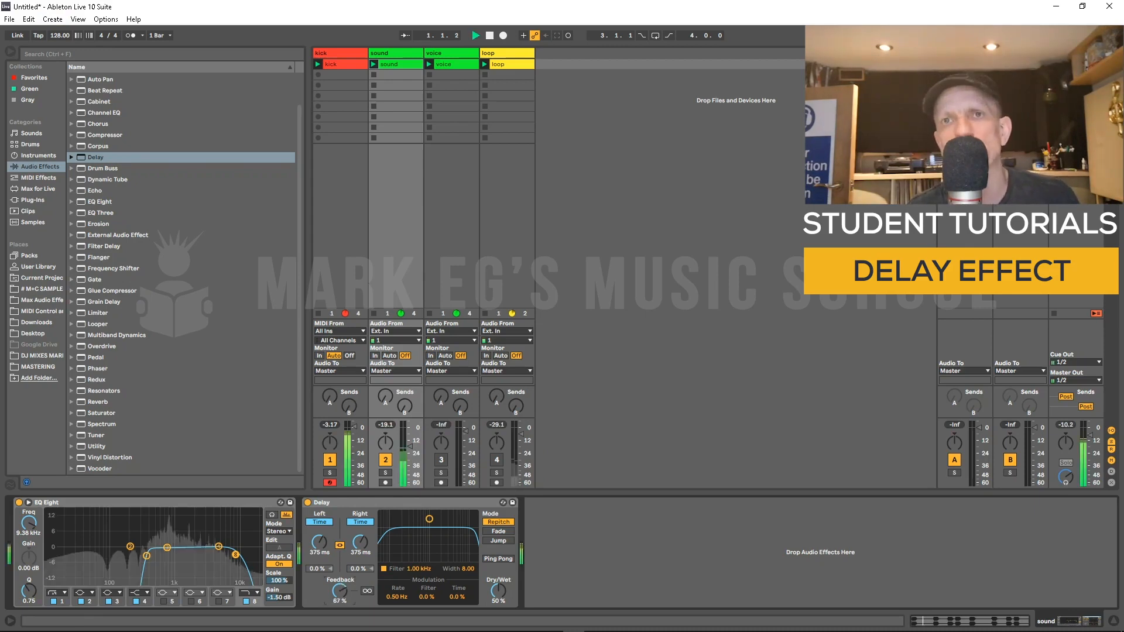
drag(498, 591, 498, 592)
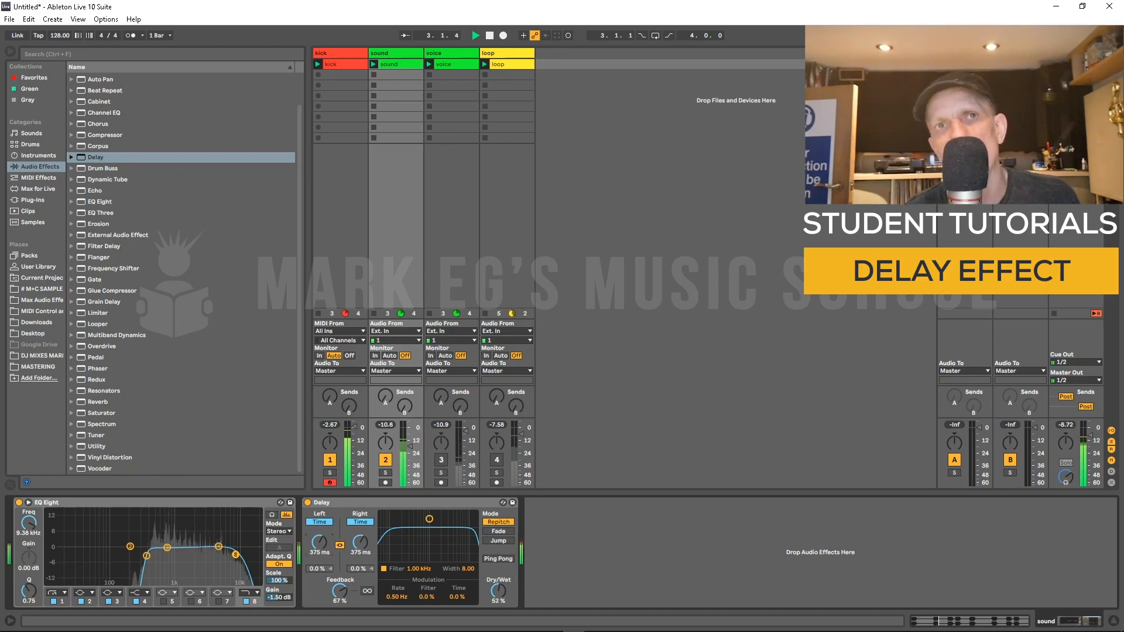
Step: Shorten the delay time to about 73 ms while auditioning, then stop playback
mouse_move(319, 542)
mouse_down()
mouse_move(319, 574)
mouse_move(319, 541)
mouse_move(319, 563)
mouse_up()
key(space)
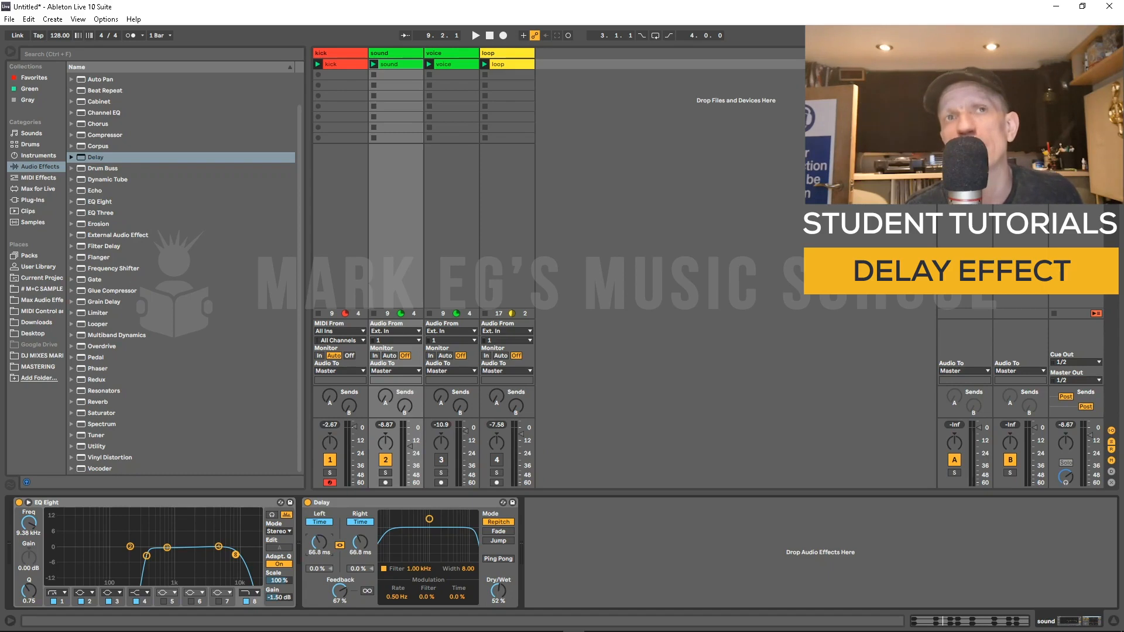
key(space)
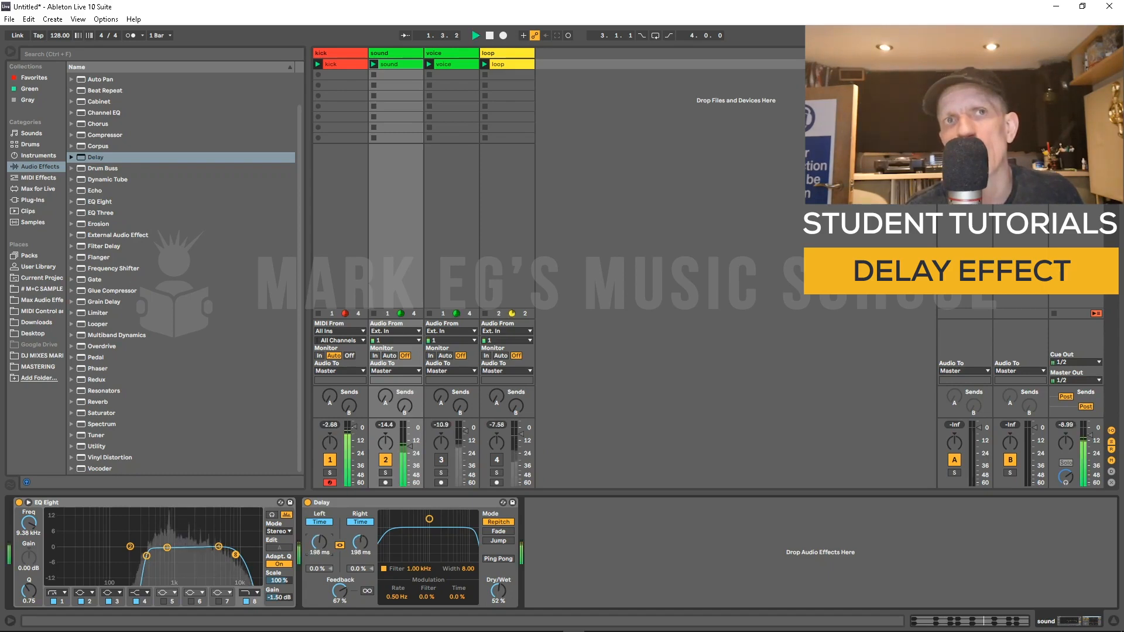
mouse_move(319, 542)
mouse_down()
mouse_move(319, 530)
mouse_move(319, 557)
mouse_up()
key(space)
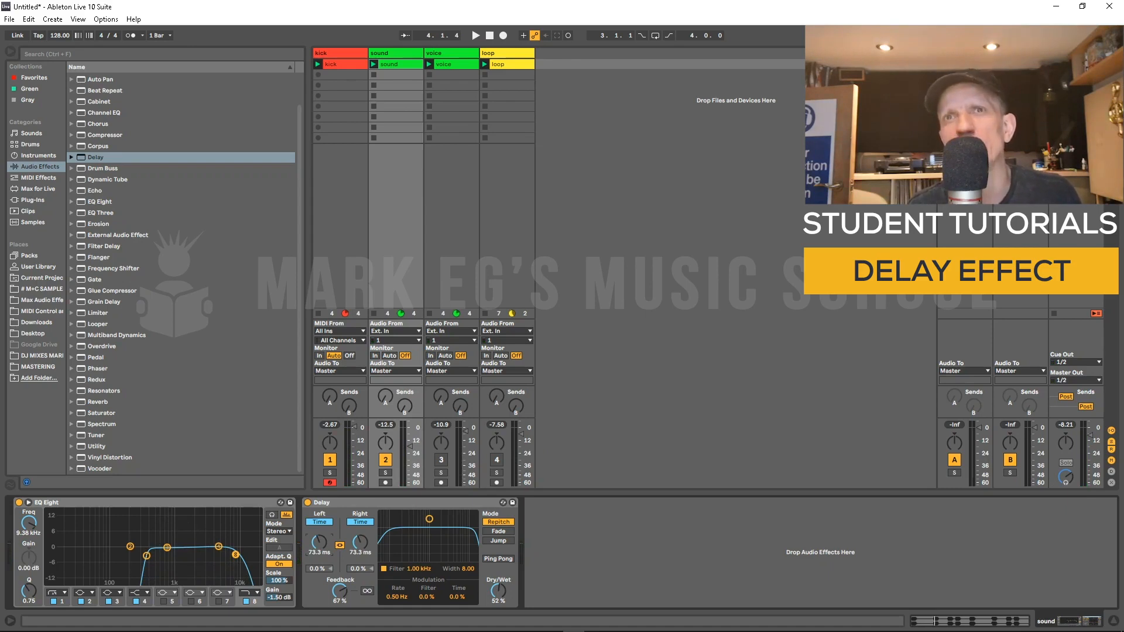
Step: Switch the Delay to Fade mode and sweep the delay time during playback, ending at about 517 ms
click(498, 532)
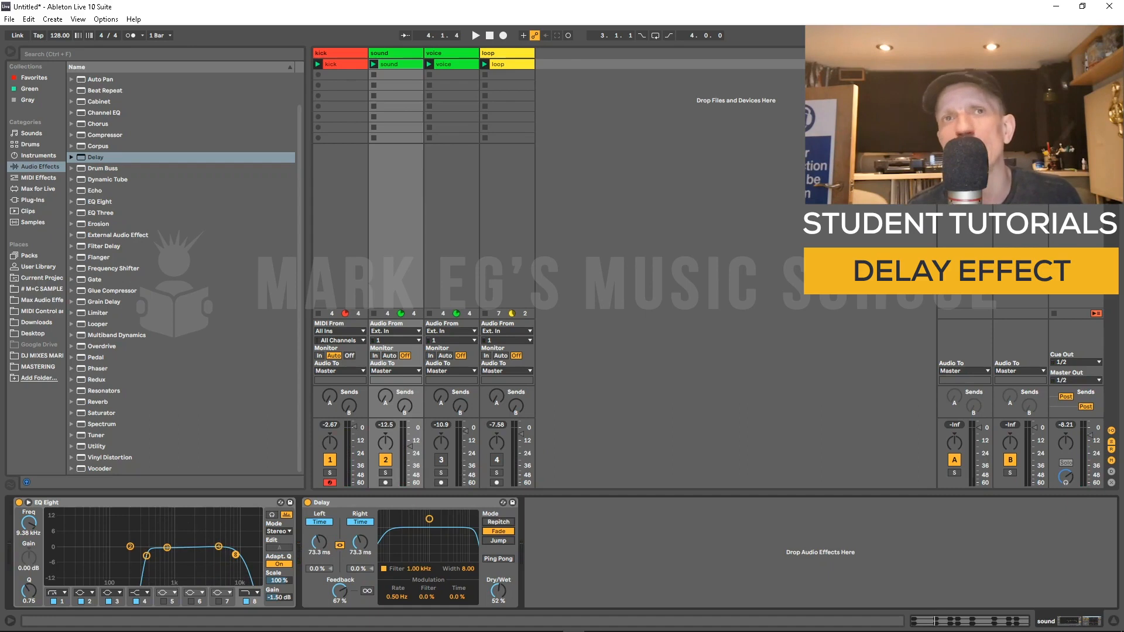
key(space)
drag(319, 542, 318, 490)
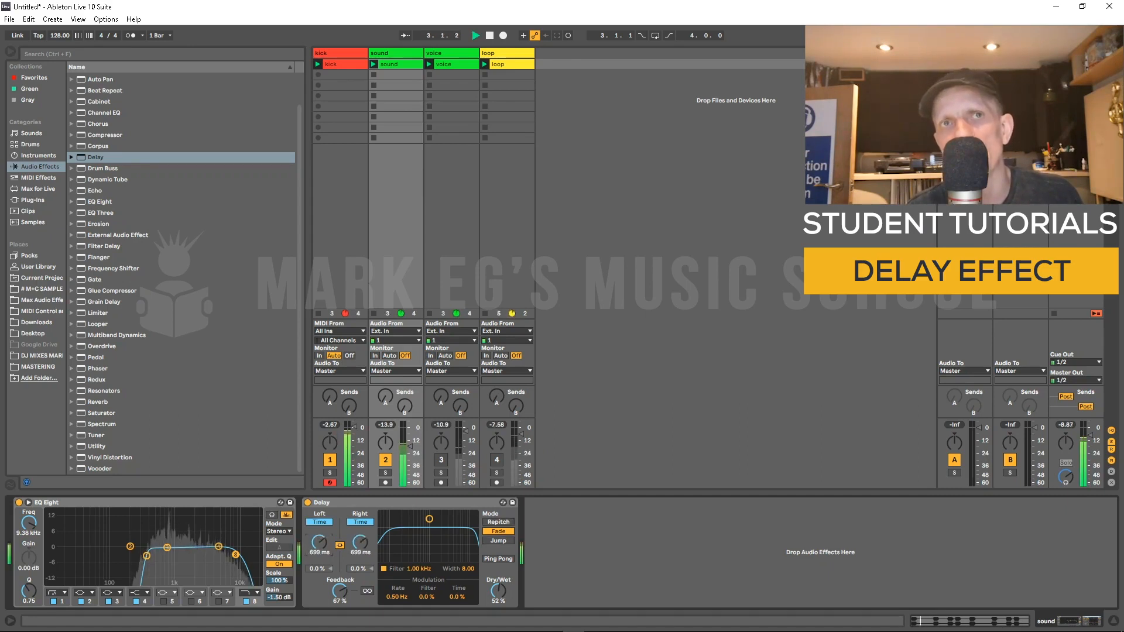
key(space)
key(space)
drag(319, 542, 319, 518)
key(space)
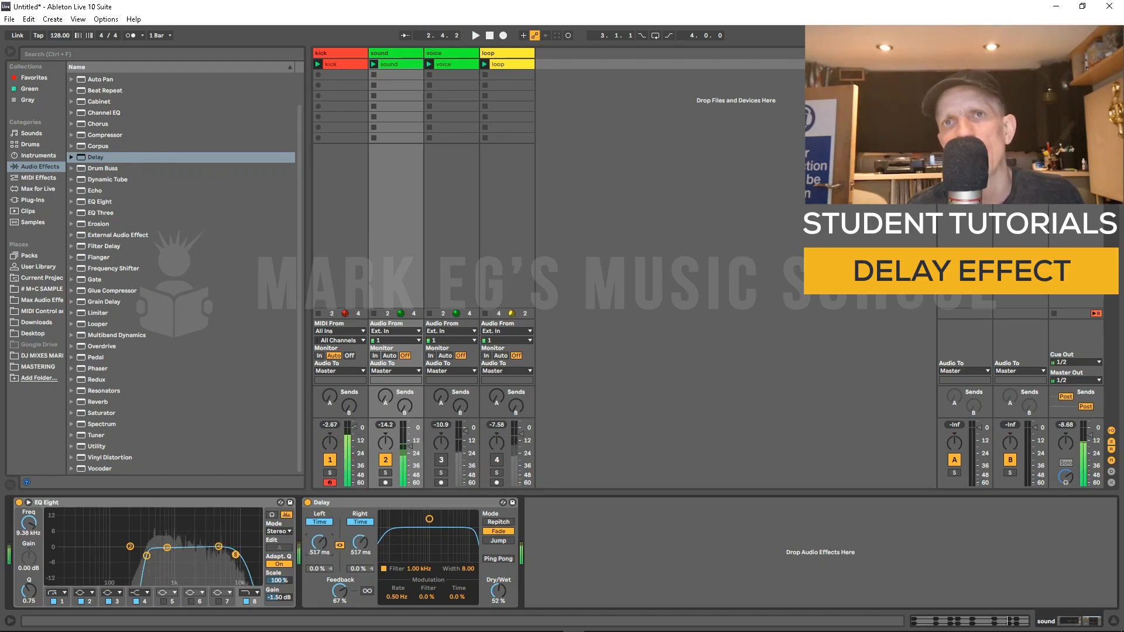
Step: Switch the Delay to Jump mode and sweep the delay time down to 30 ms while auditioning
click(498, 541)
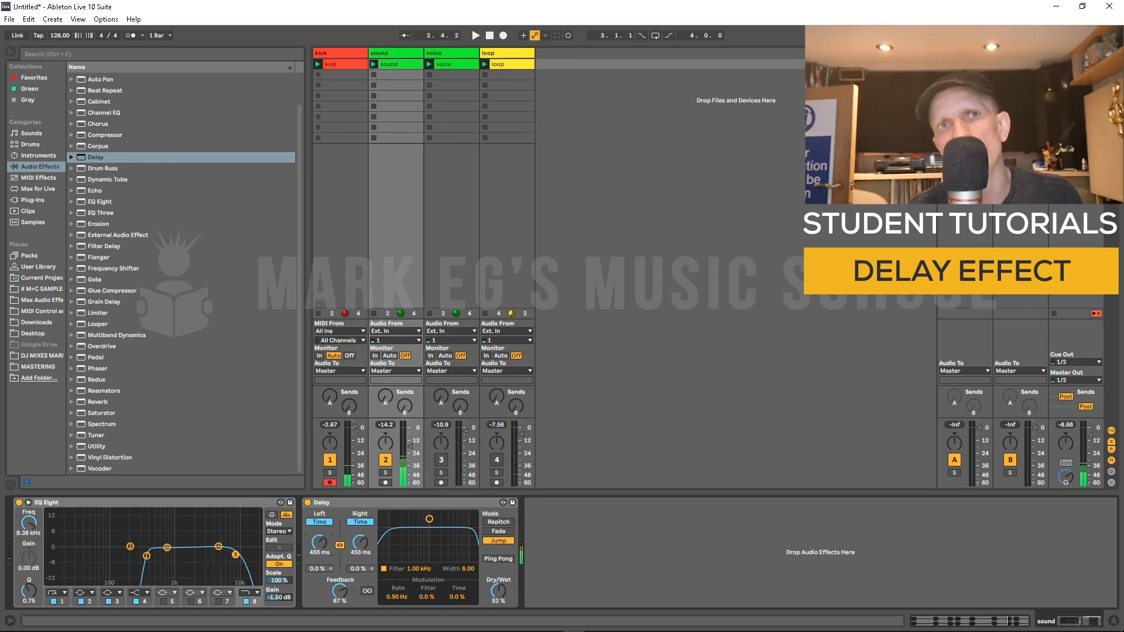
drag(319, 542, 319, 535)
key(space)
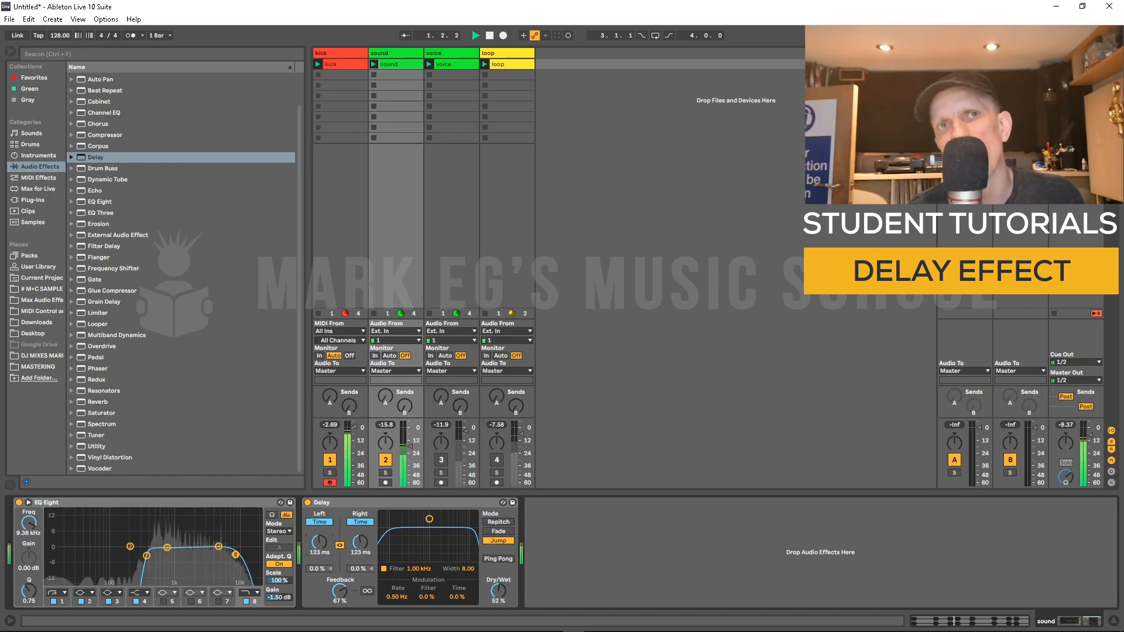
key(space)
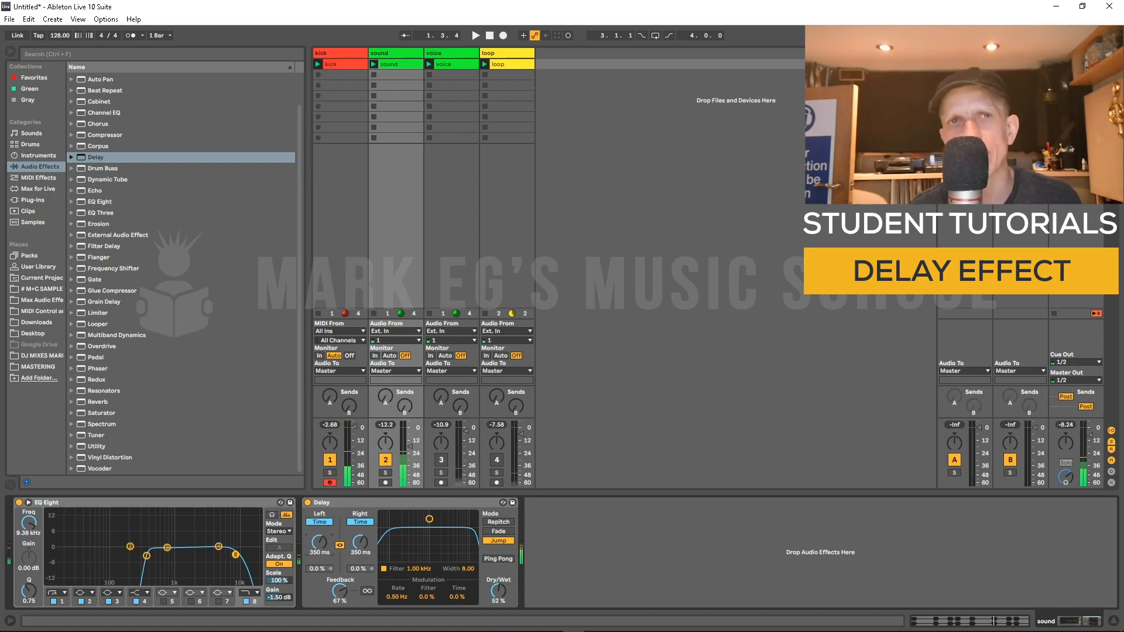
key(space)
mouse_move(319, 542)
mouse_down()
mouse_move(319, 569)
mouse_move(319, 522)
mouse_move(319, 558)
mouse_up()
key(space)
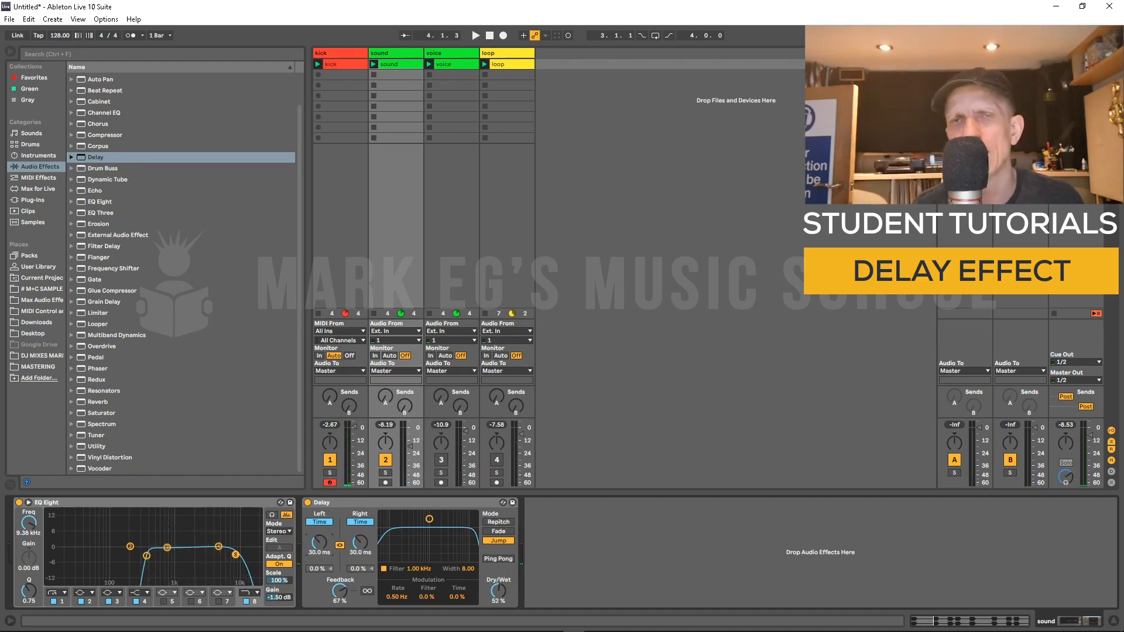
Step: Return to Fade mode and move the Delay filter to about 279 Hz with width 1.95 during playback
click(498, 531)
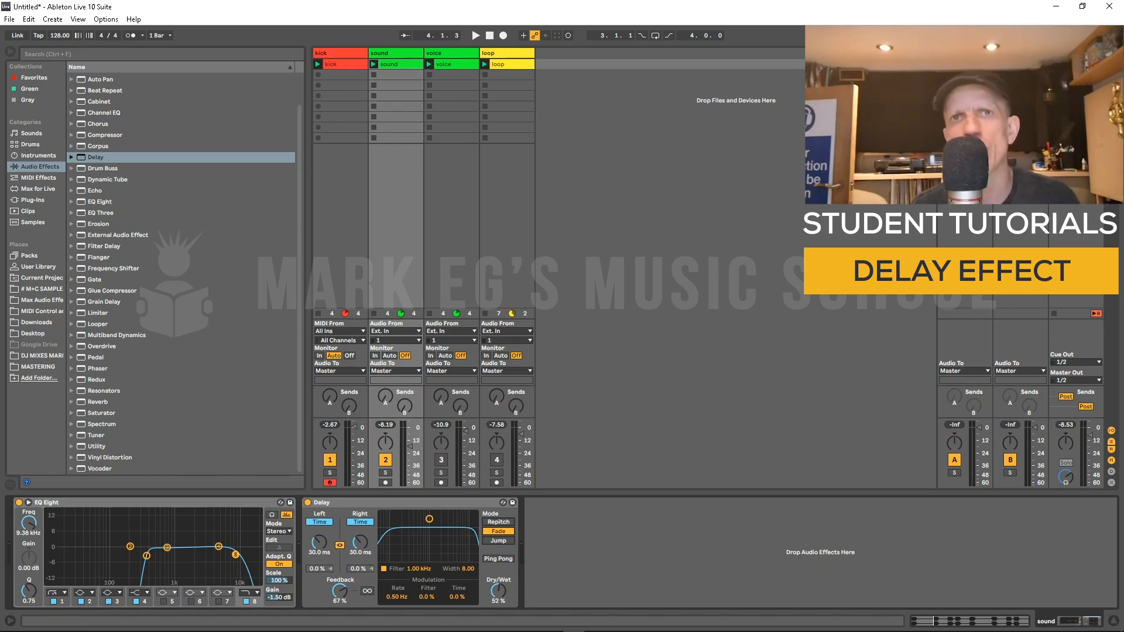
key(space)
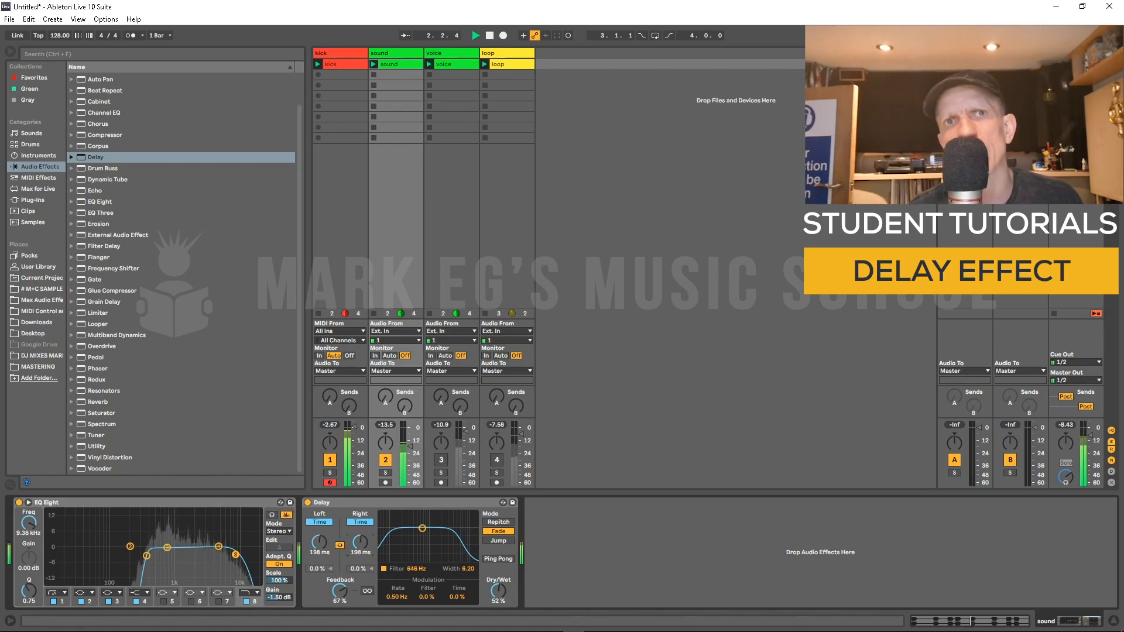
drag(360, 542, 409, 550)
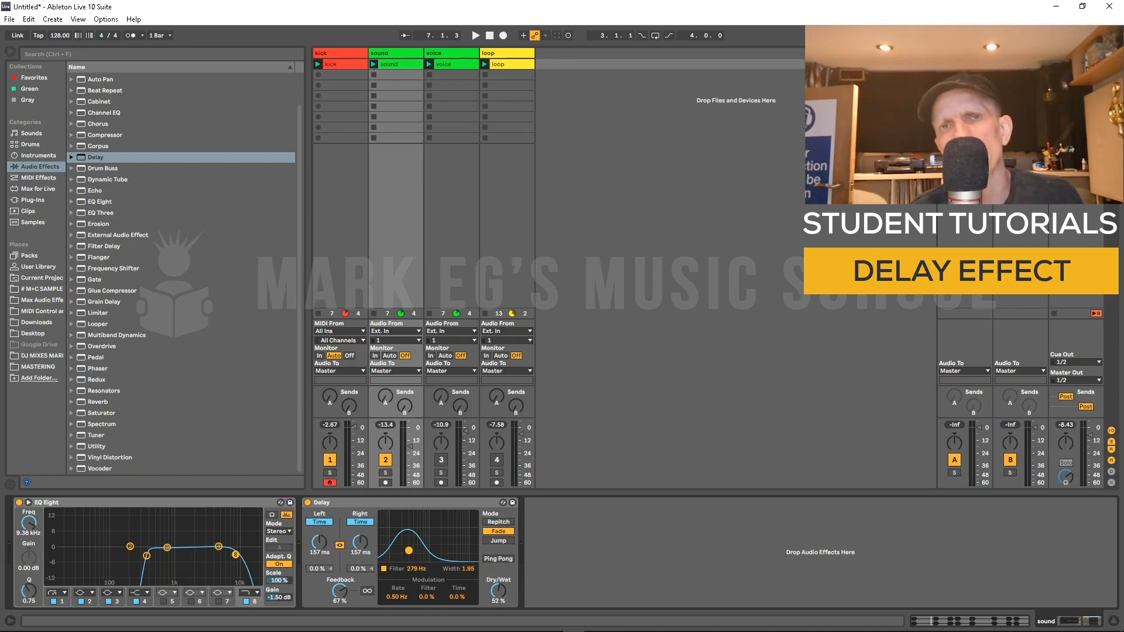
key(space)
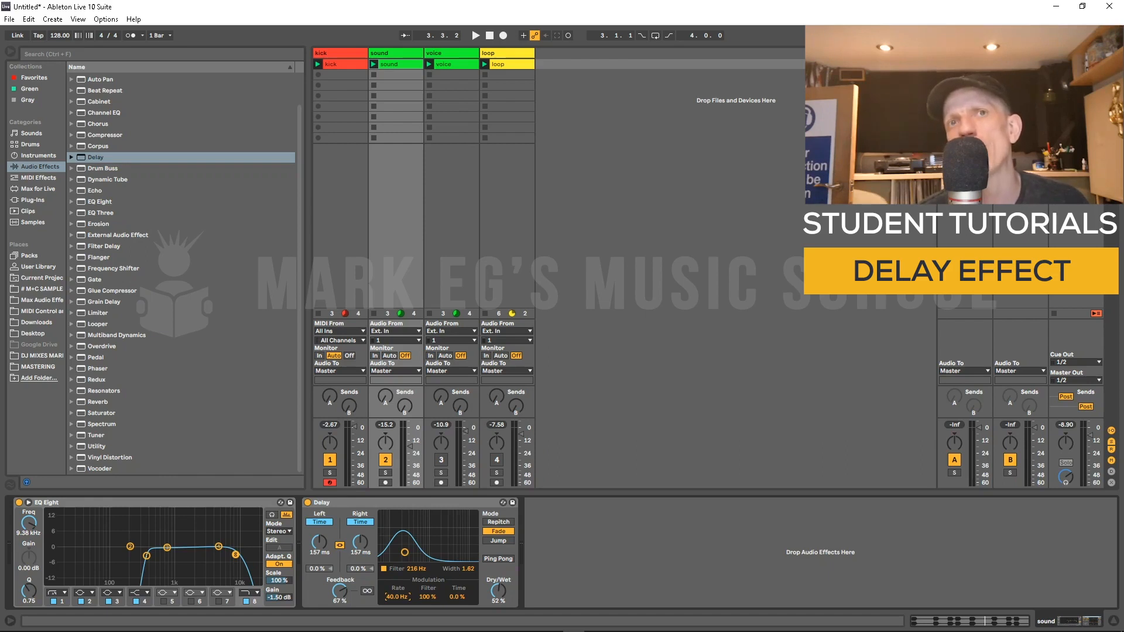
Step: Sweep the modulation rate up and down while playing, settling at 2.81 Hz
drag(397, 597, 397, 631)
key(space)
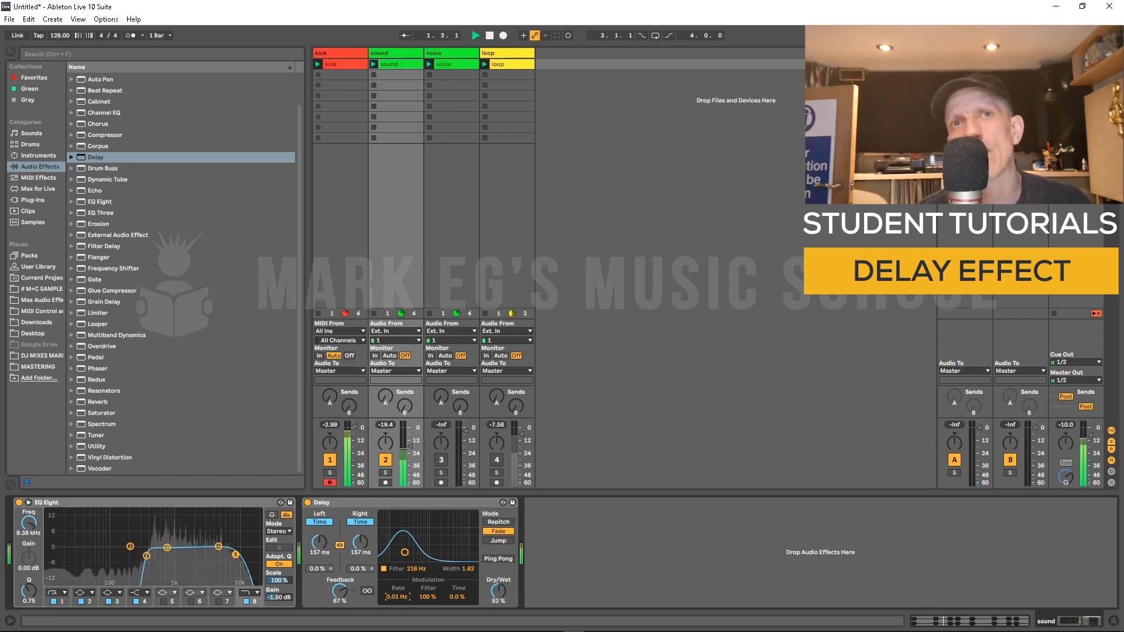
drag(397, 597, 398, 576)
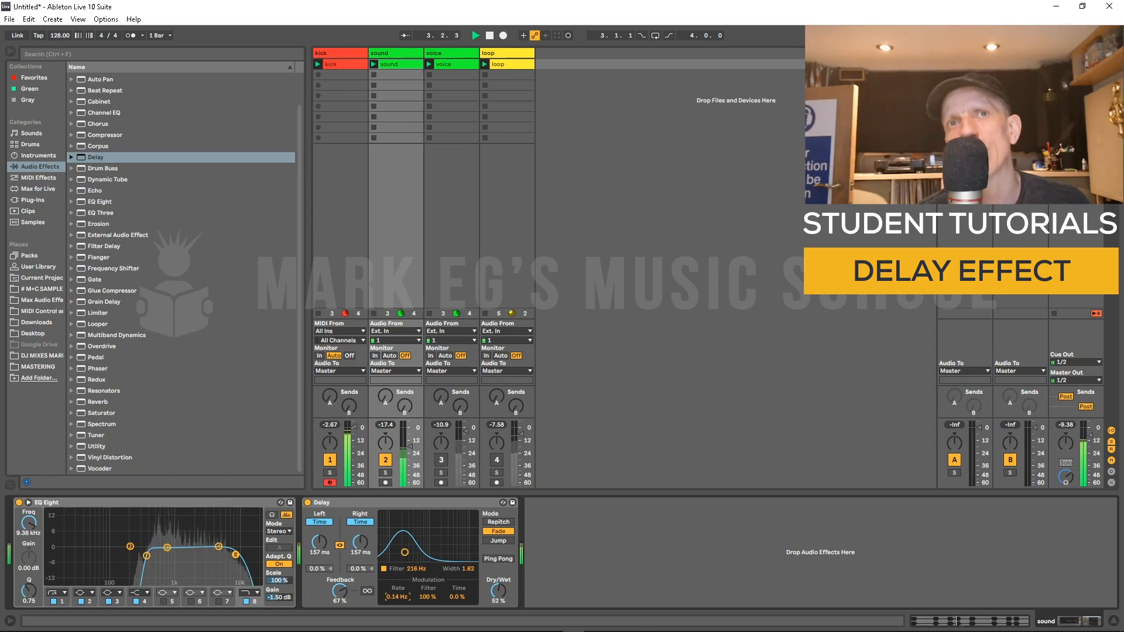
drag(397, 597, 397, 559)
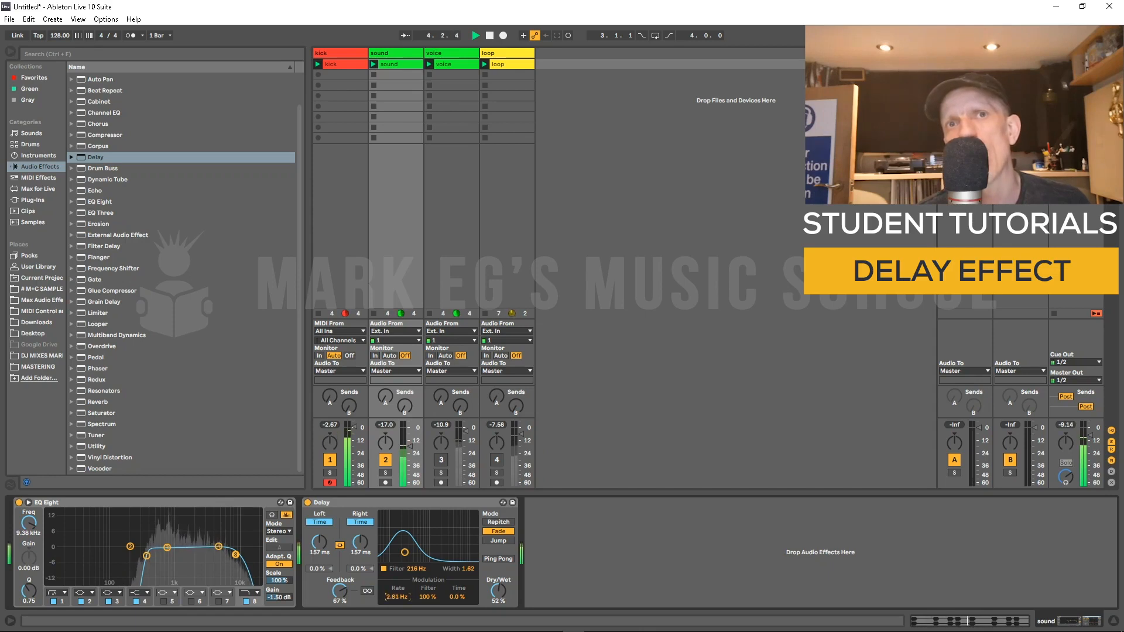
drag(398, 597, 397, 576)
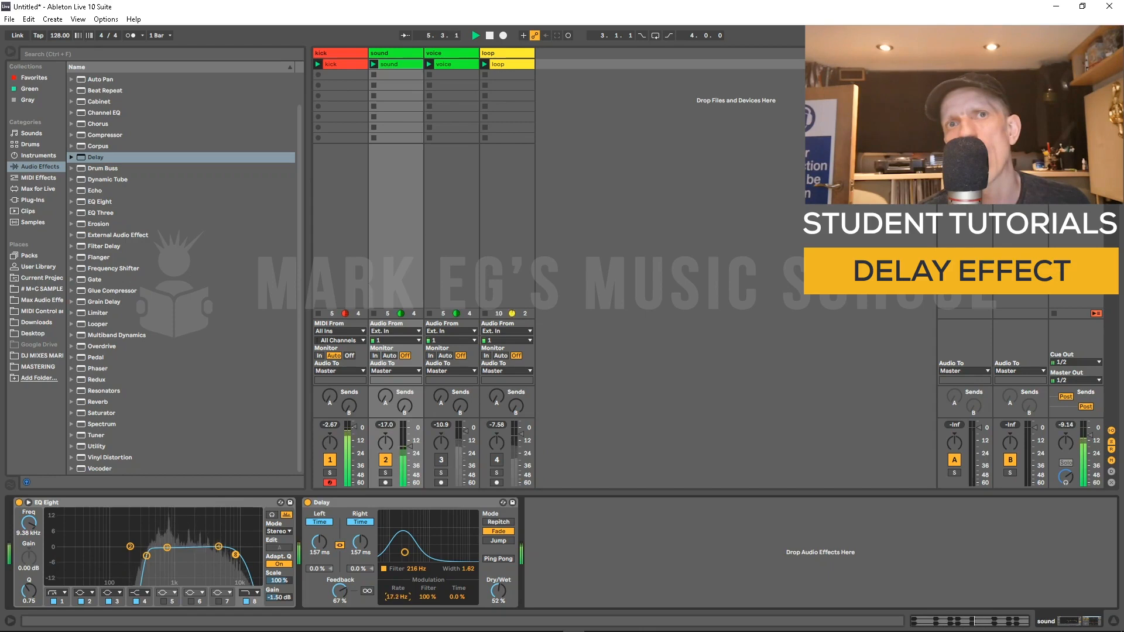
drag(397, 597, 397, 612)
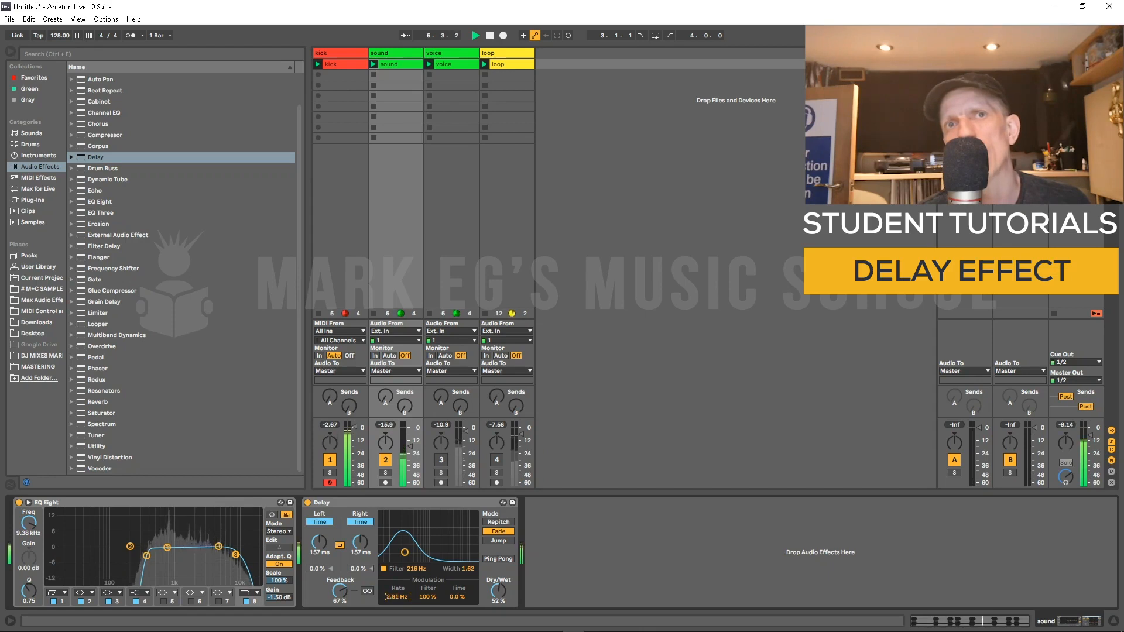
Step: Move the Delay filter to about 805 Hz with width 2.40 and set the modulation rate to 0.38 Hz
drag(404, 552, 426, 548)
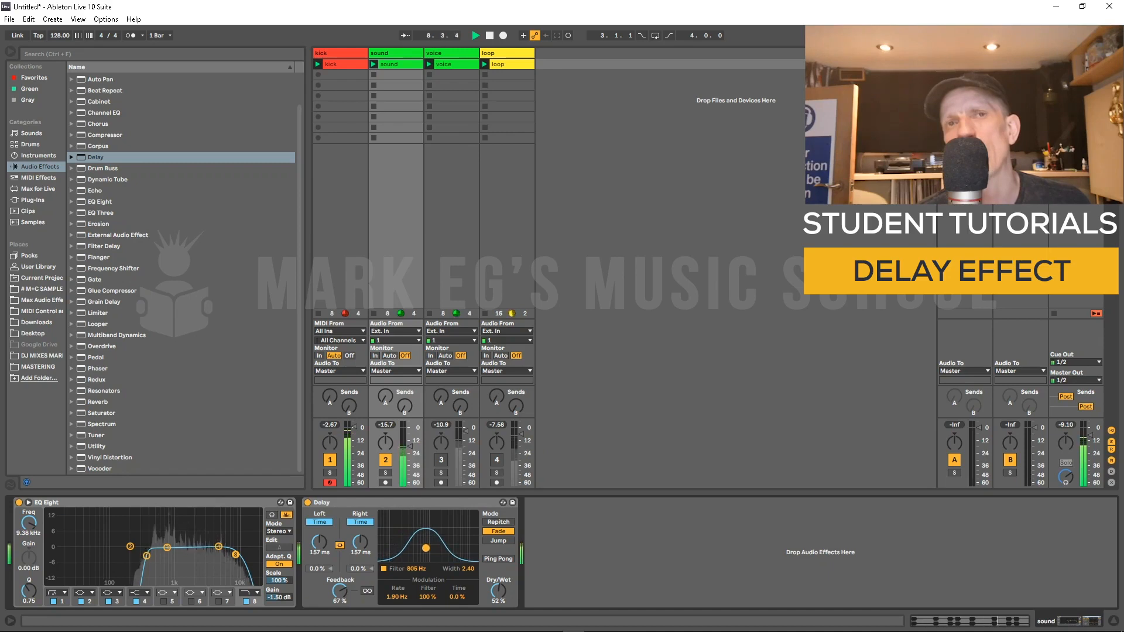
drag(398, 597, 398, 603)
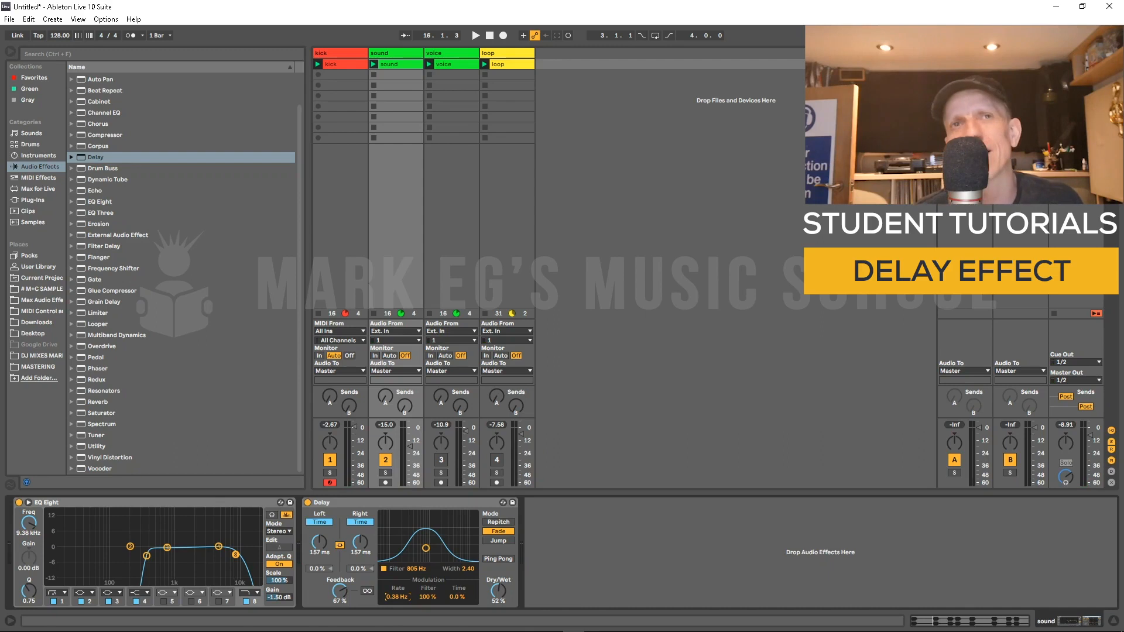
key(space)
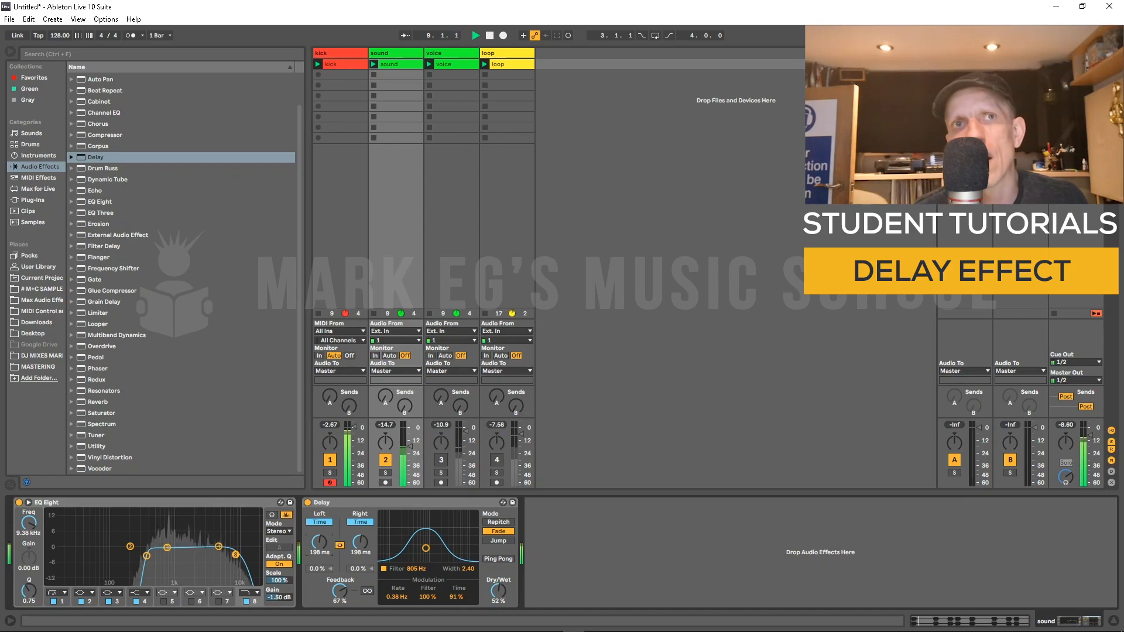
Step: Raise feedback to 85%, keep Fade mode, set Dry/Wet to 44%, and stop playback
drag(340, 591, 340, 585)
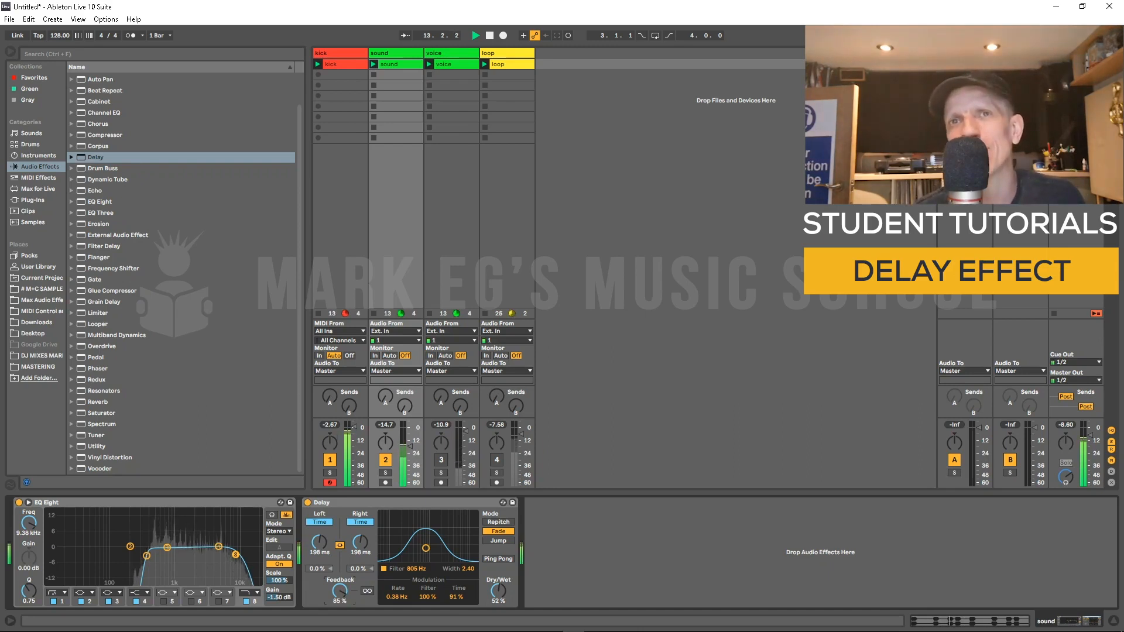
click(498, 522)
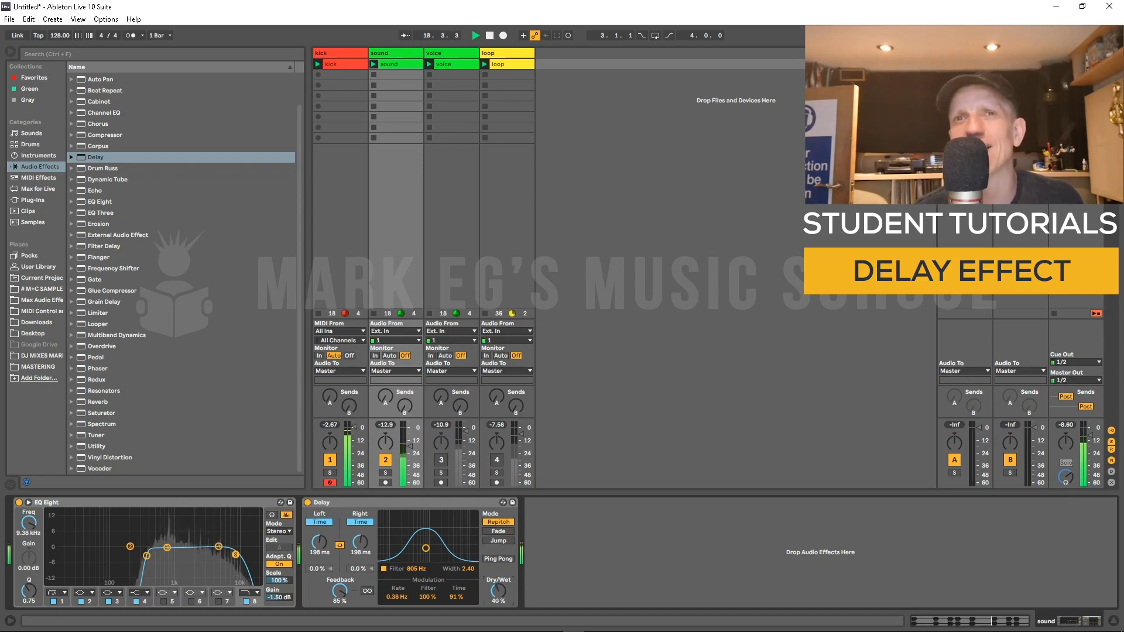
drag(498, 590, 498, 588)
click(498, 532)
drag(498, 591, 498, 578)
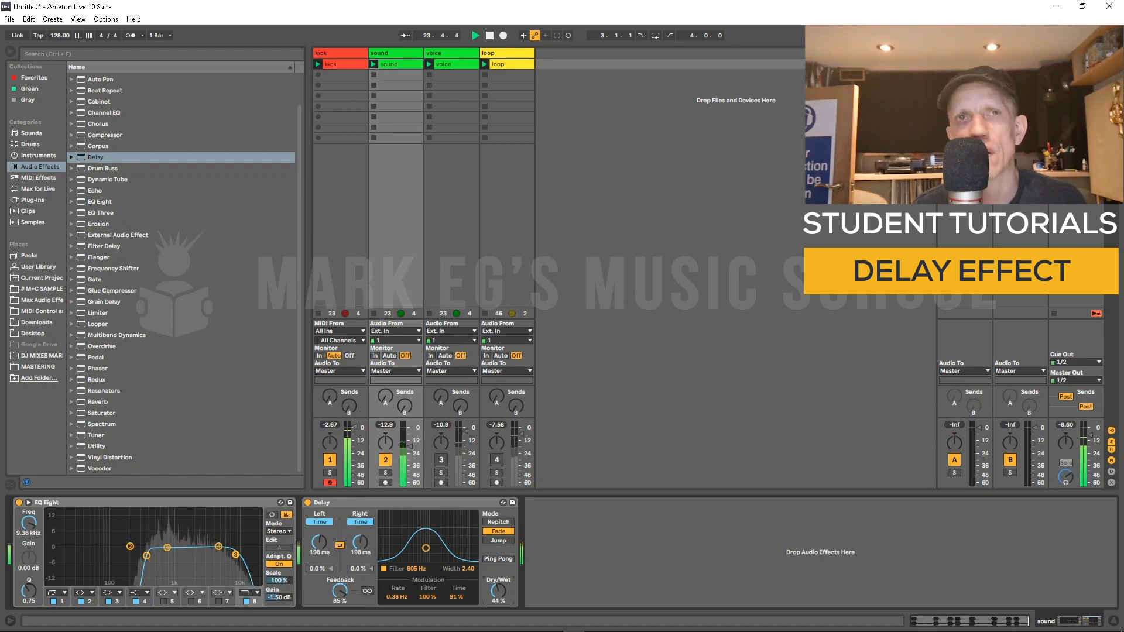
key(space)
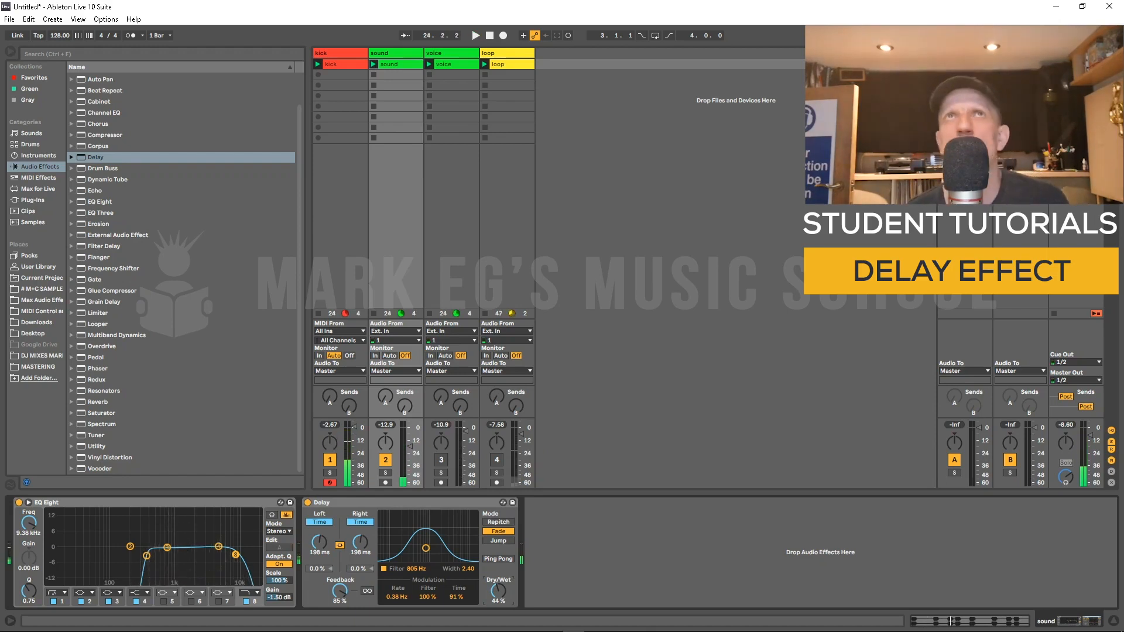
Step: Select and reactivate the voice track, add a Delay effect to it, and play the set
click(448, 53)
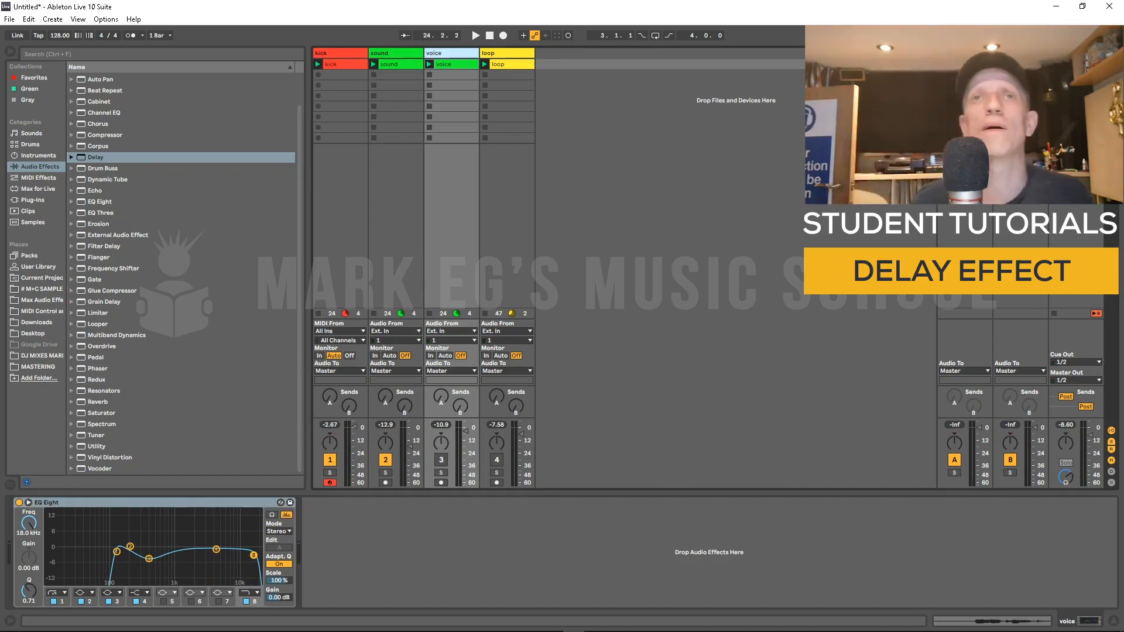
click(440, 460)
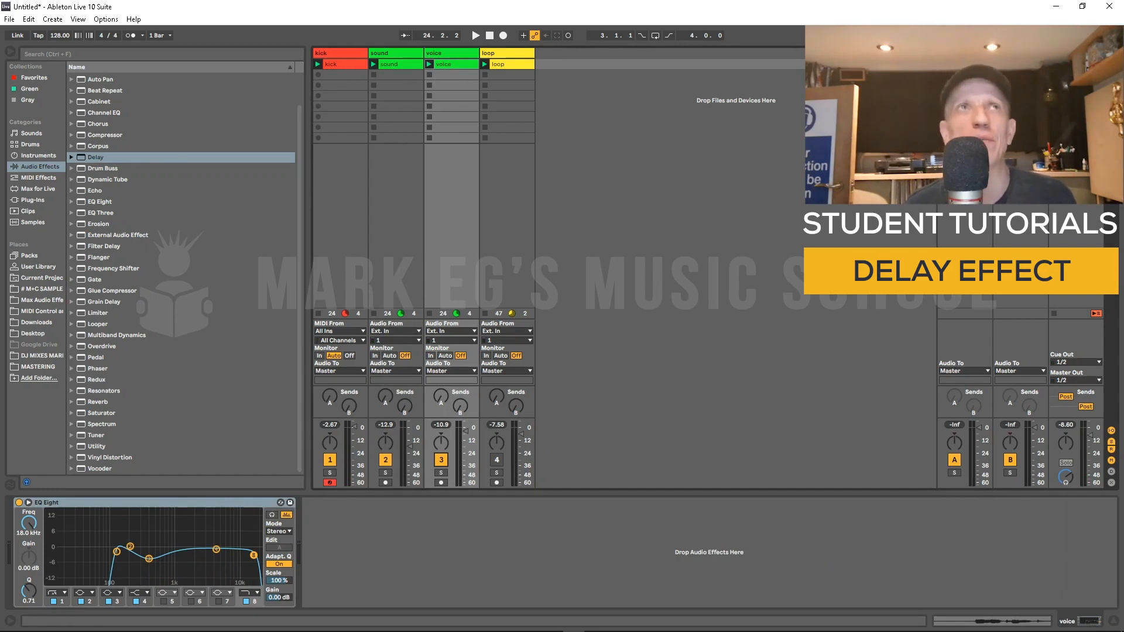
drag(96, 157, 363, 547)
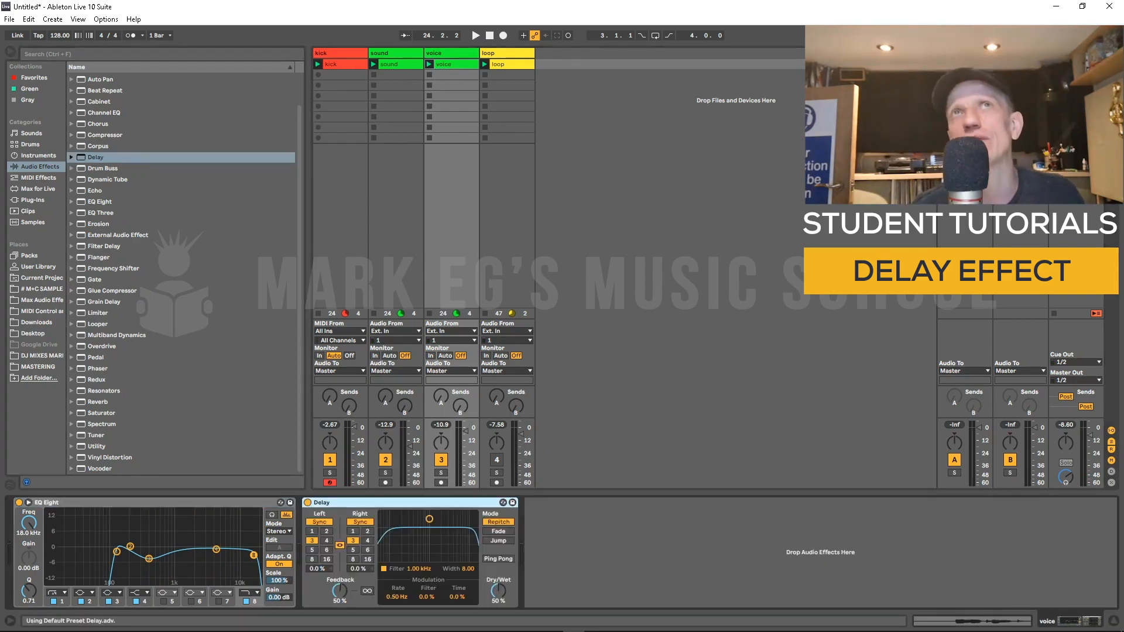
key(space)
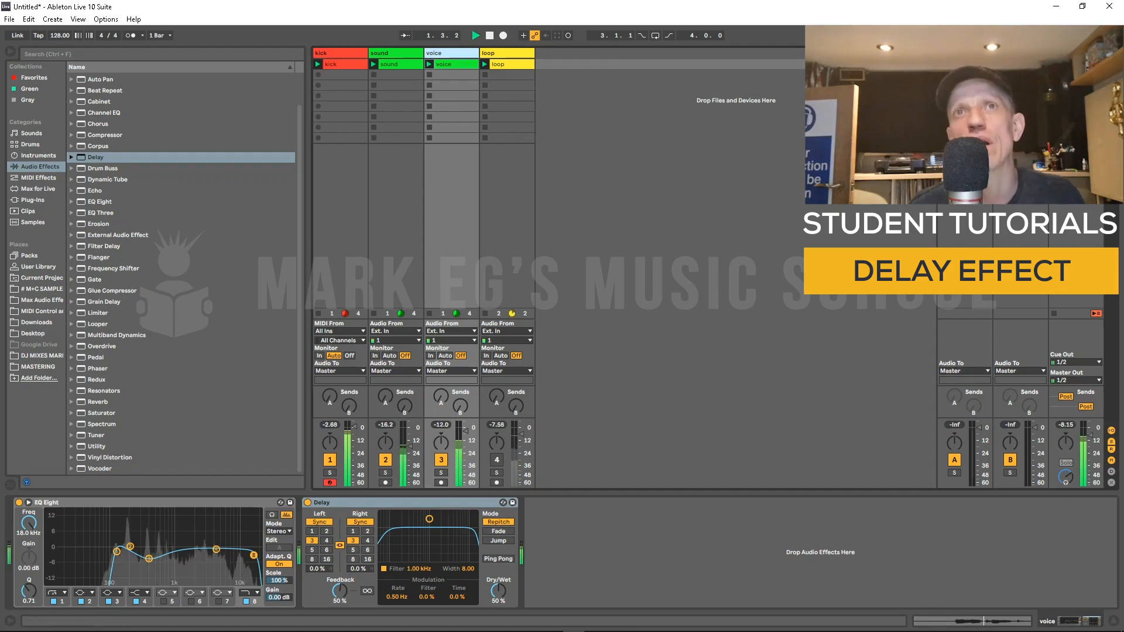
Step: Set the Delay's feedback to 0% and compare the Dry/Wet at 0% and 44%
drag(498, 590, 498, 628)
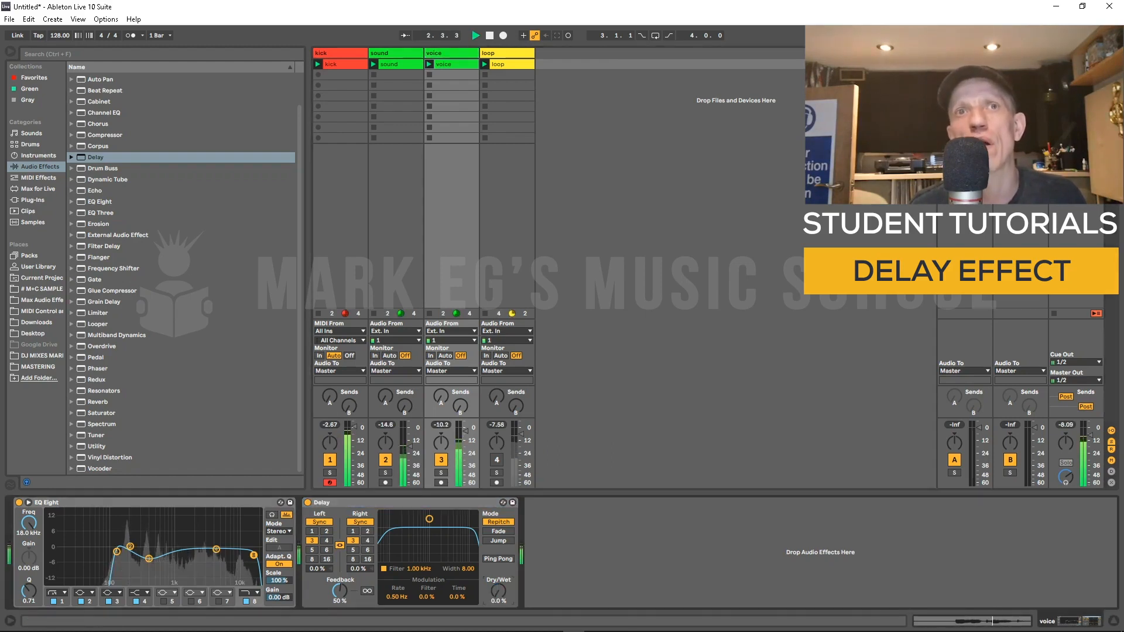
drag(340, 591, 339, 628)
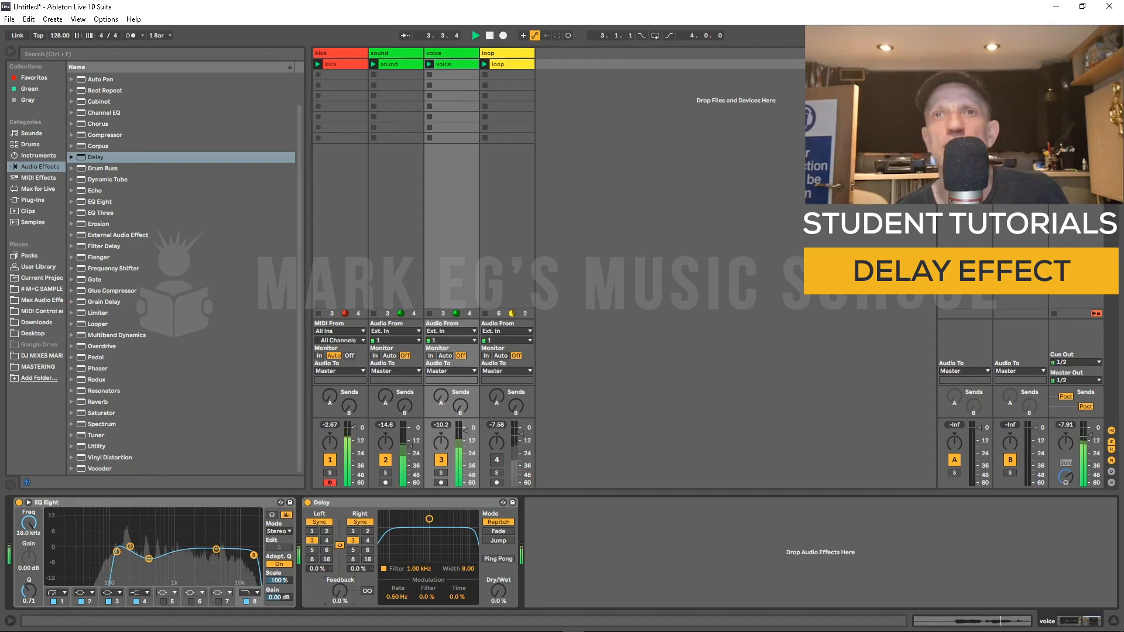
drag(498, 591, 498, 558)
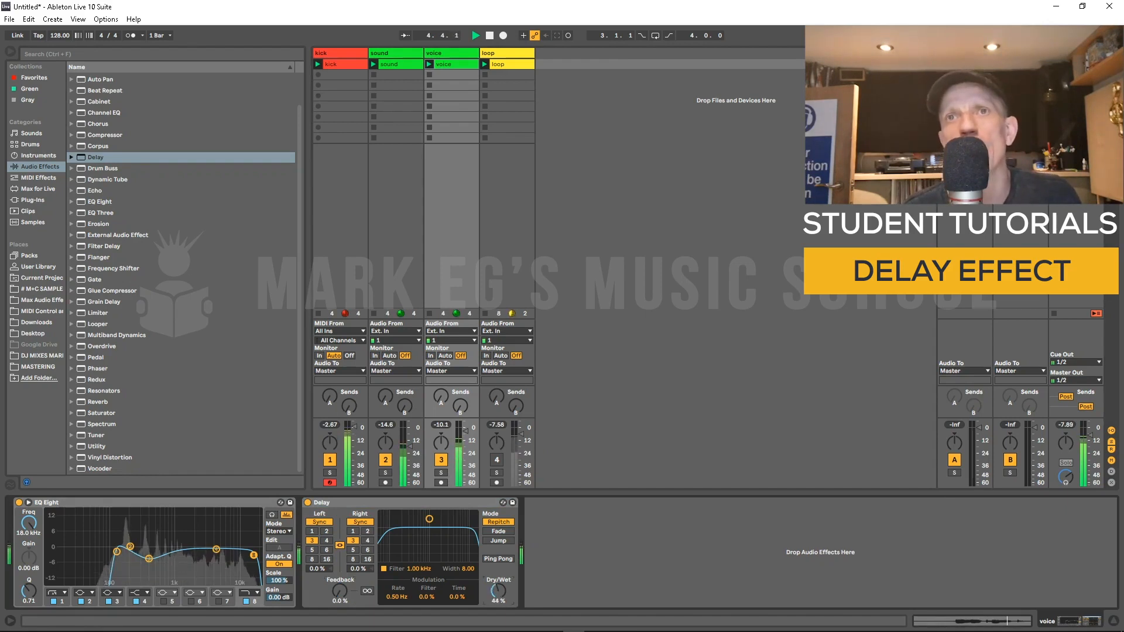
Step: Move the Delay filter to 300 Hz with width 2.40, set feedback to 59%, and restart playback
drag(429, 518, 410, 548)
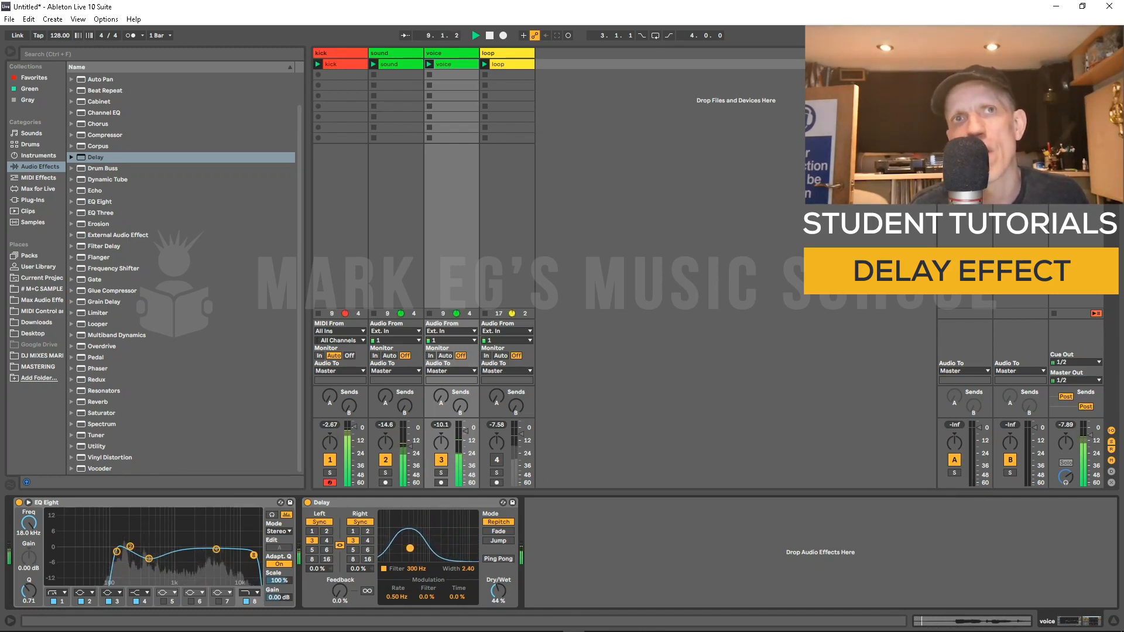
drag(339, 591, 339, 551)
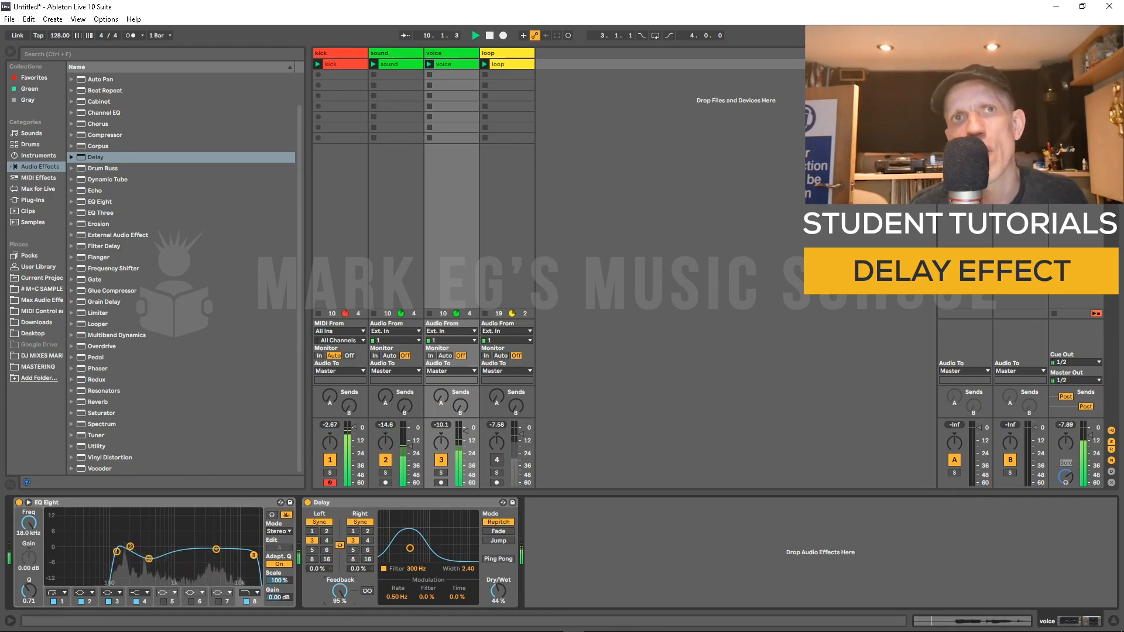
drag(340, 591, 339, 595)
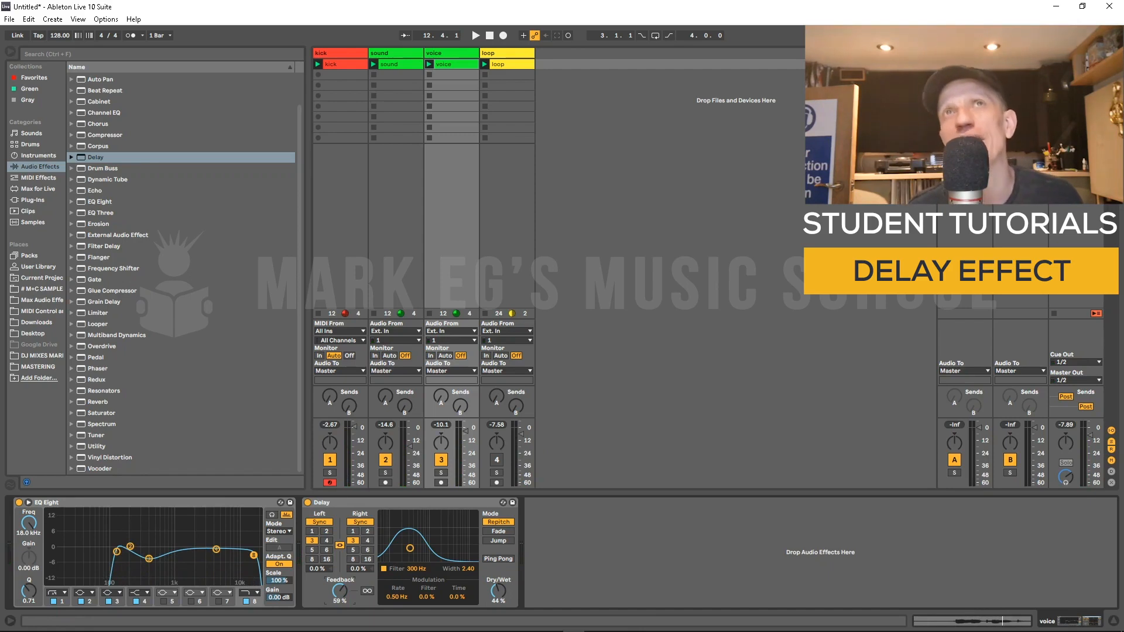
key(space)
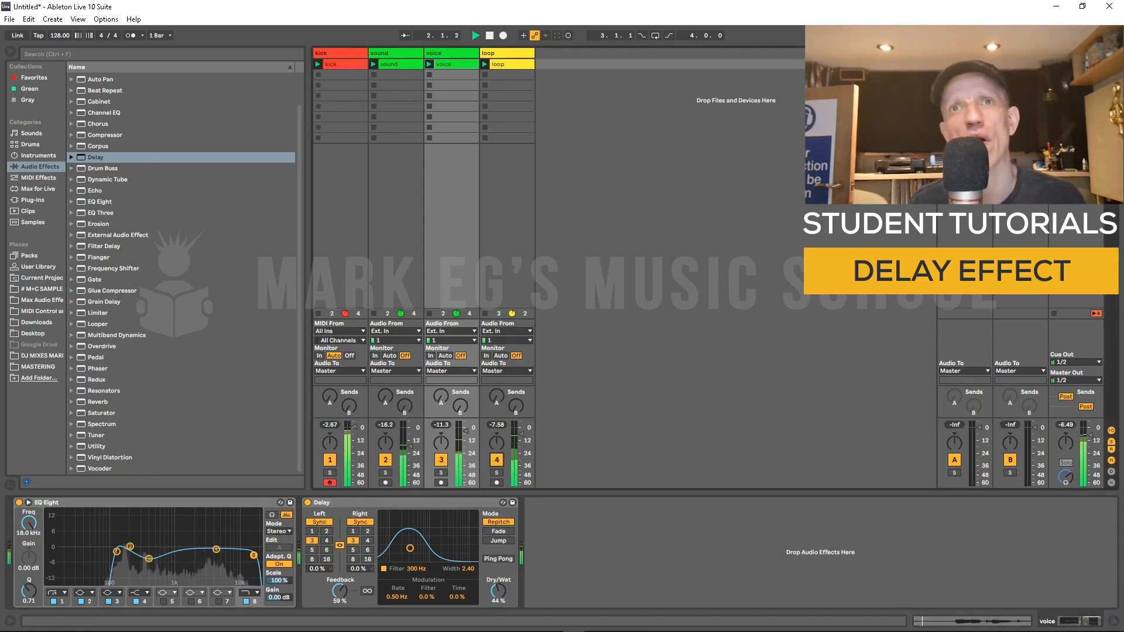
Step: Raise Dry/Wet to 48% and move the filter to 898 Hz with width 3.41
drag(498, 591, 498, 588)
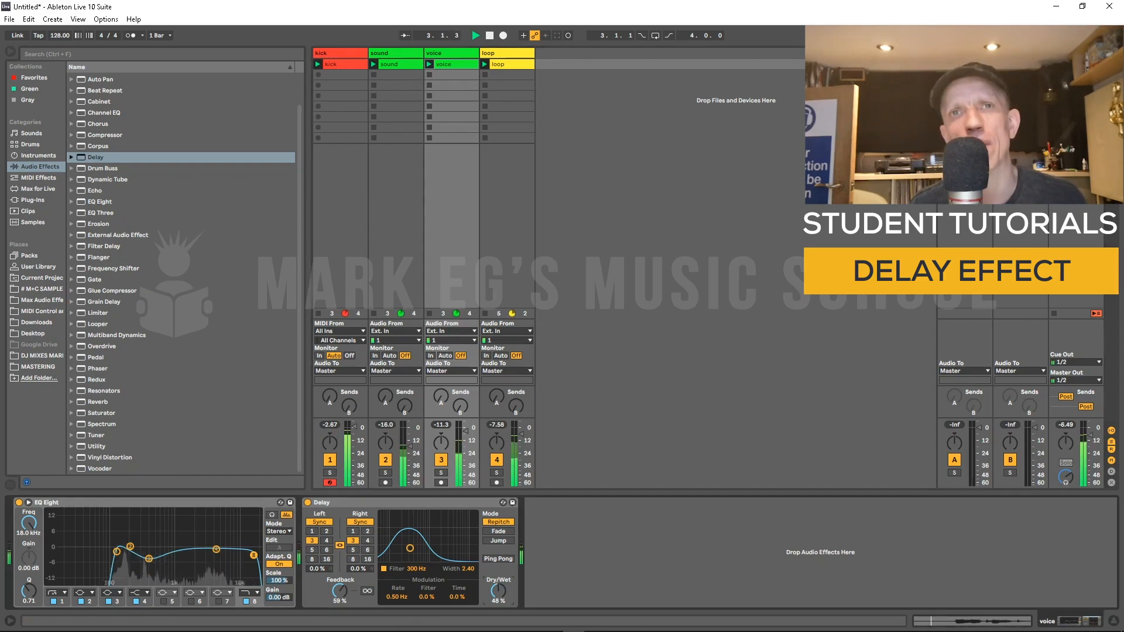
drag(410, 548, 428, 542)
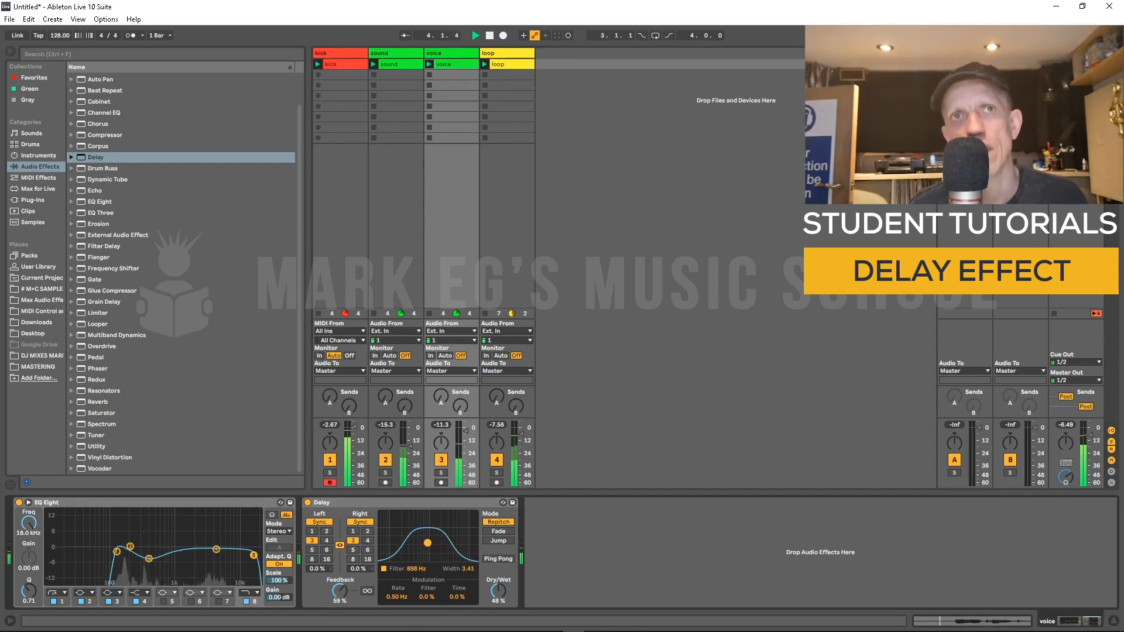
Step: Switch the delay to Time mode at 10.5 ms, move the filter to 1.55 kHz with width 2.96, and set Dry/Wet to 42%
click(319, 522)
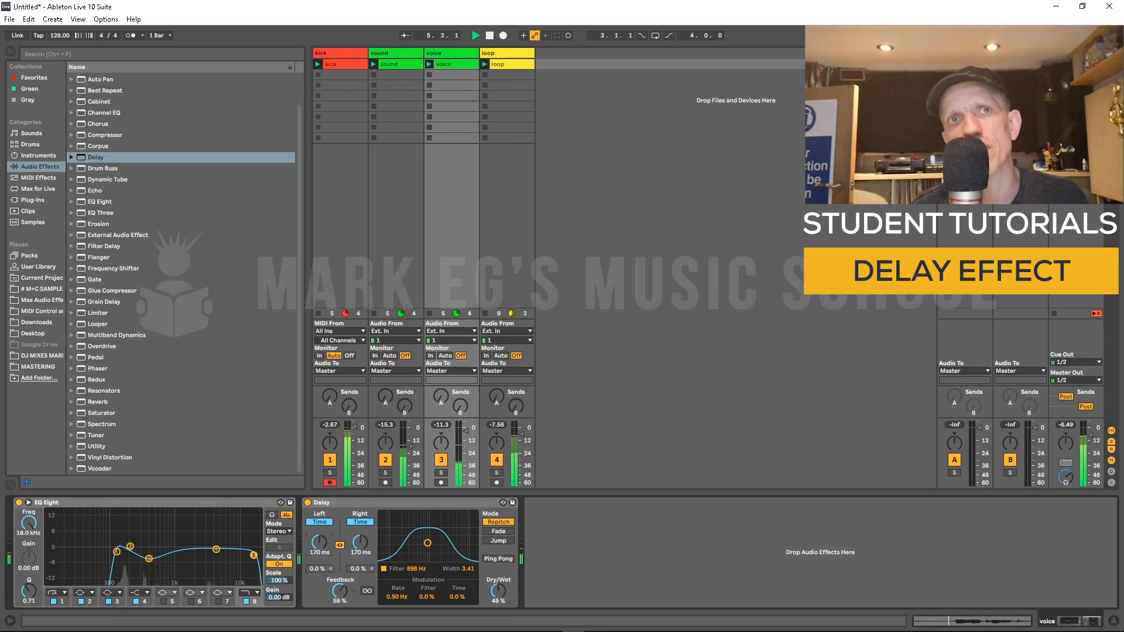
drag(319, 543, 360, 555)
mouse_move(427, 543)
mouse_down()
mouse_move(409, 545)
mouse_move(436, 545)
mouse_up()
drag(498, 590, 498, 594)
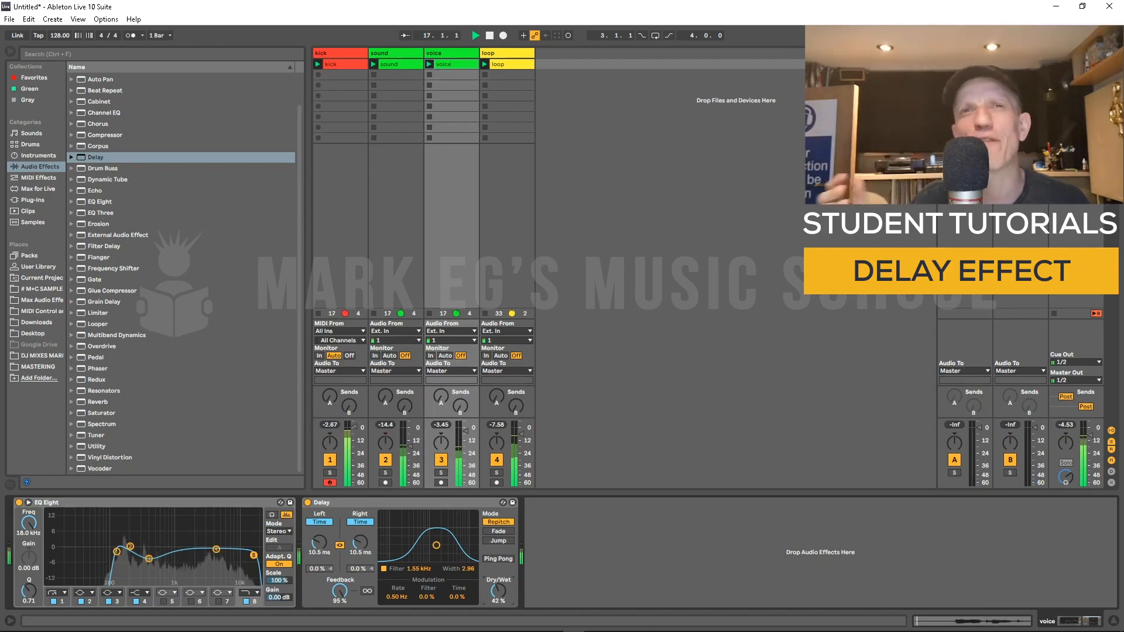
Step: Set the modulation filter amount to 100% and stop playback
drag(427, 596, 427, 526)
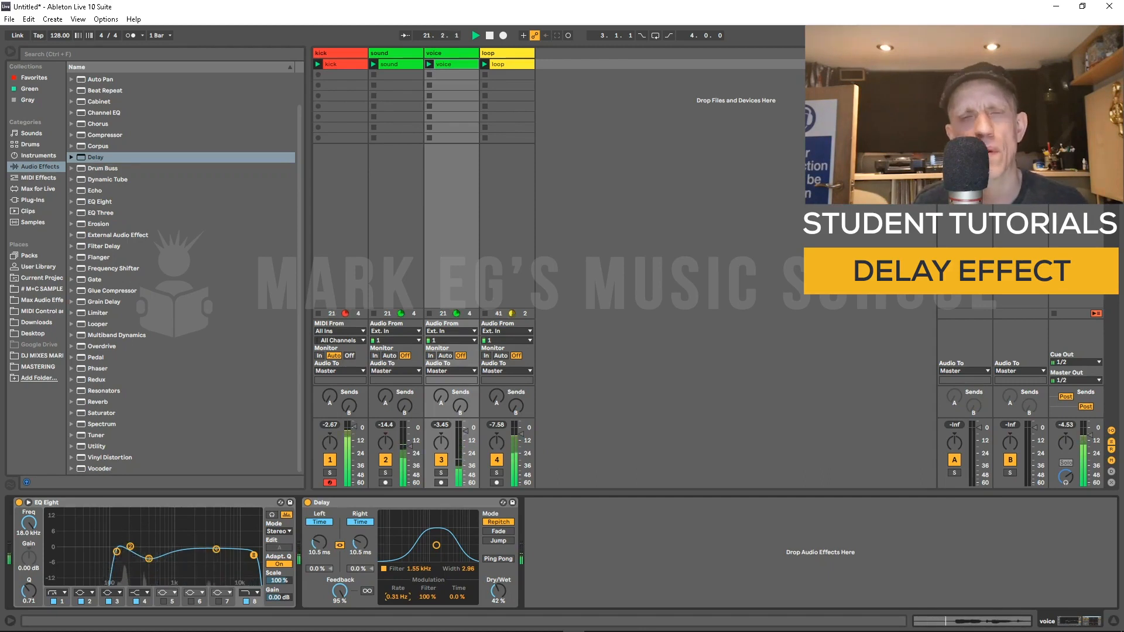
key(space)
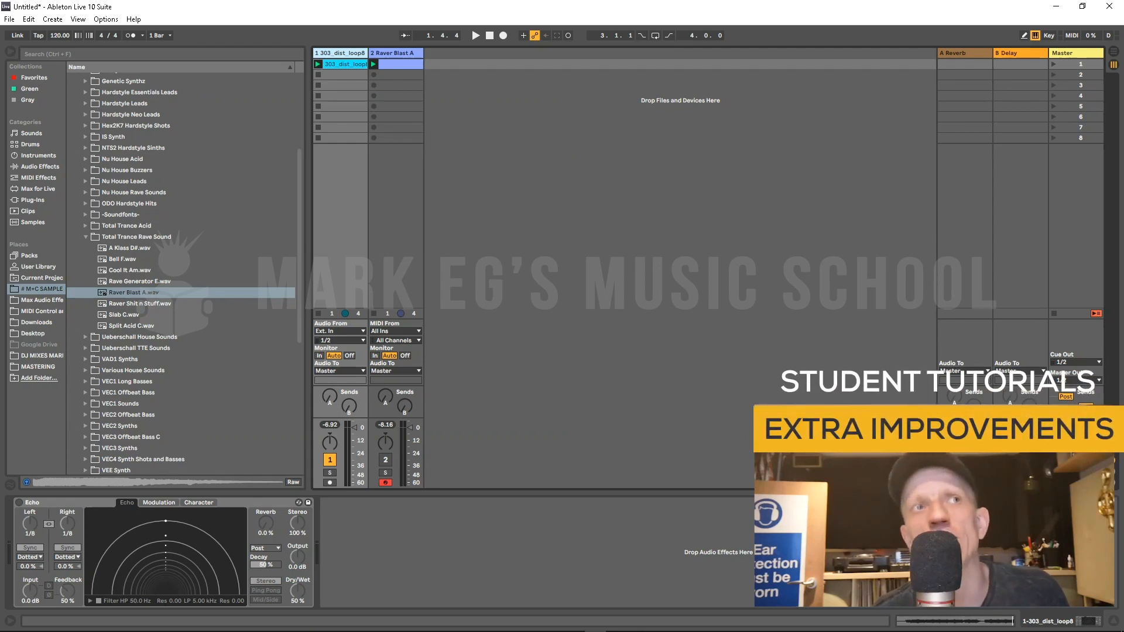
Step: Solo the 303_dist_loop track and play it briefly
click(65, 503)
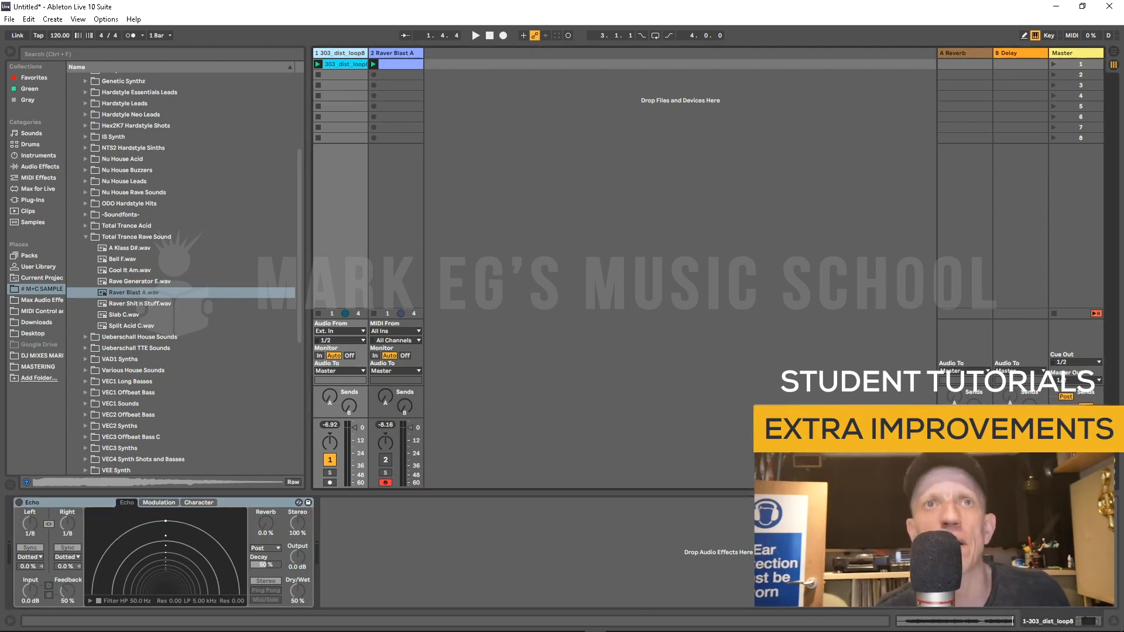
click(330, 472)
key(space)
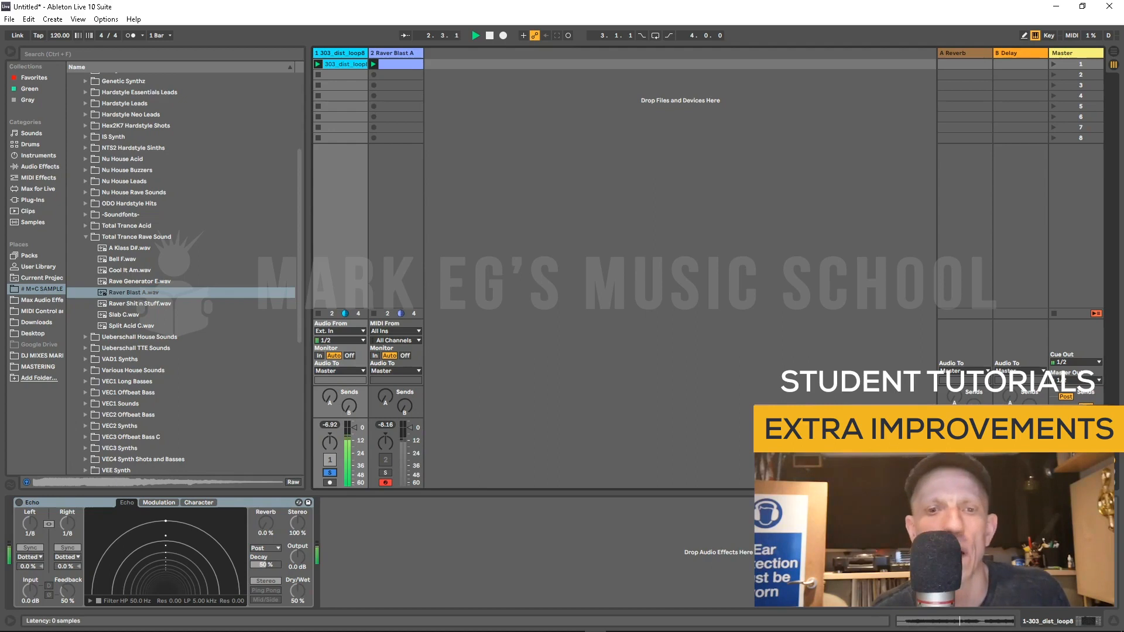
key(space)
Step: Activate the Echo device and play the loop through it
click(19, 503)
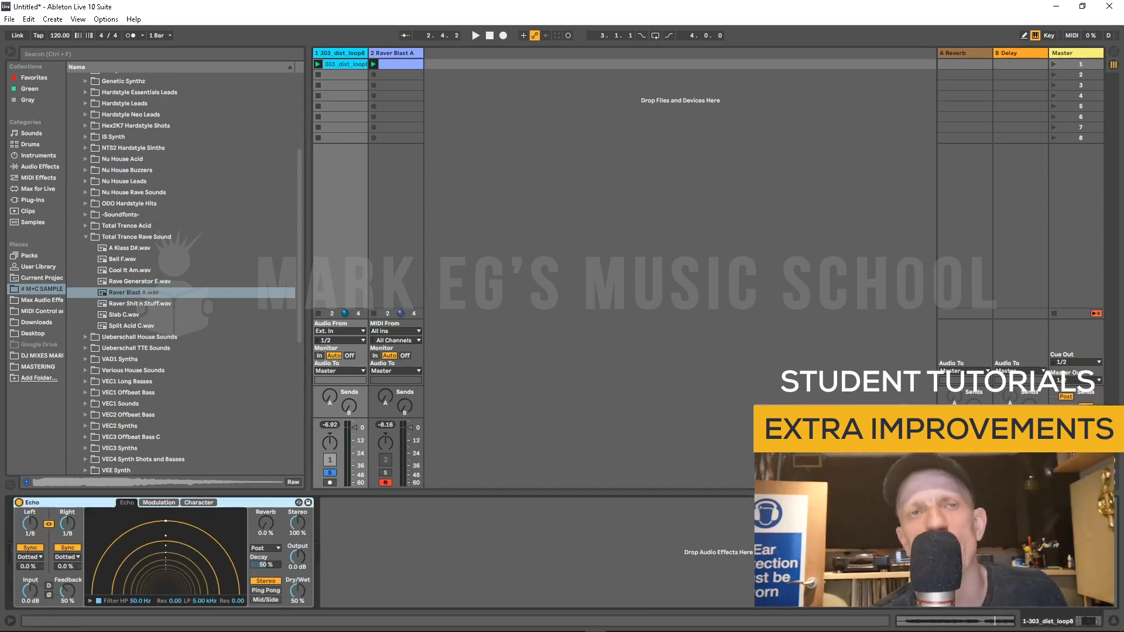
key(space)
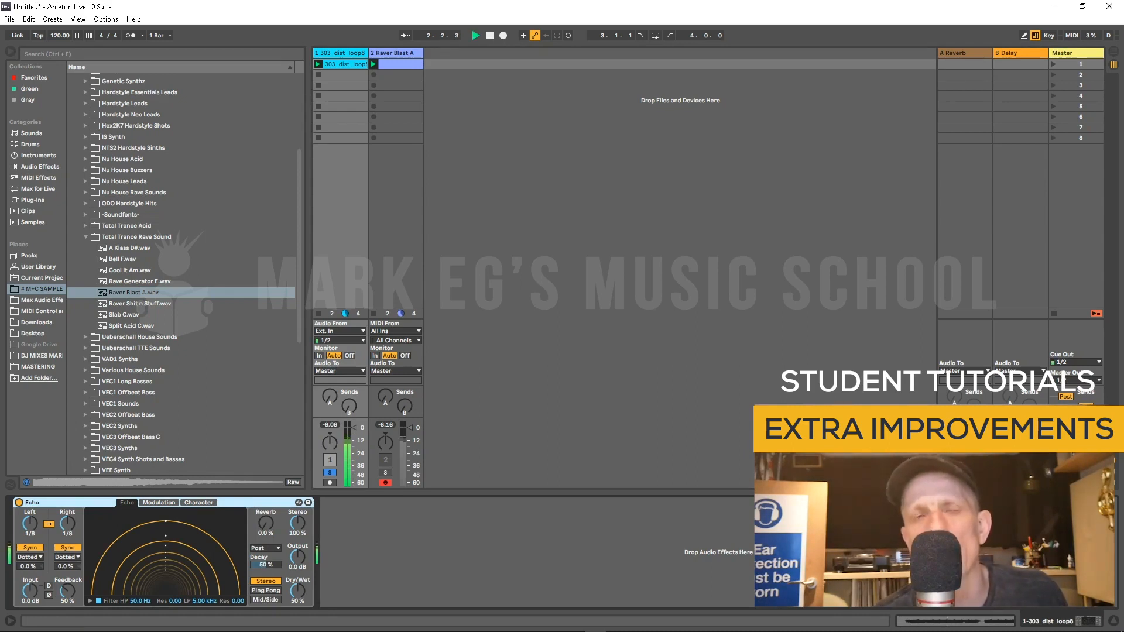
key(space)
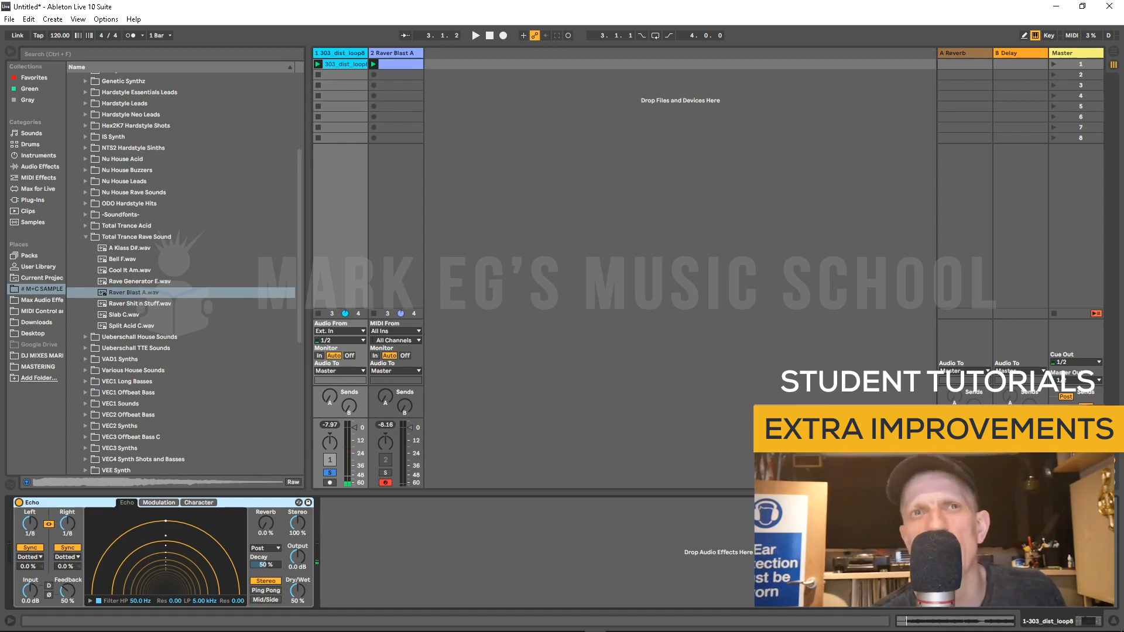
Step: Turn on the Echo's Equal-Loudness option and play the loop
right_click(299, 515)
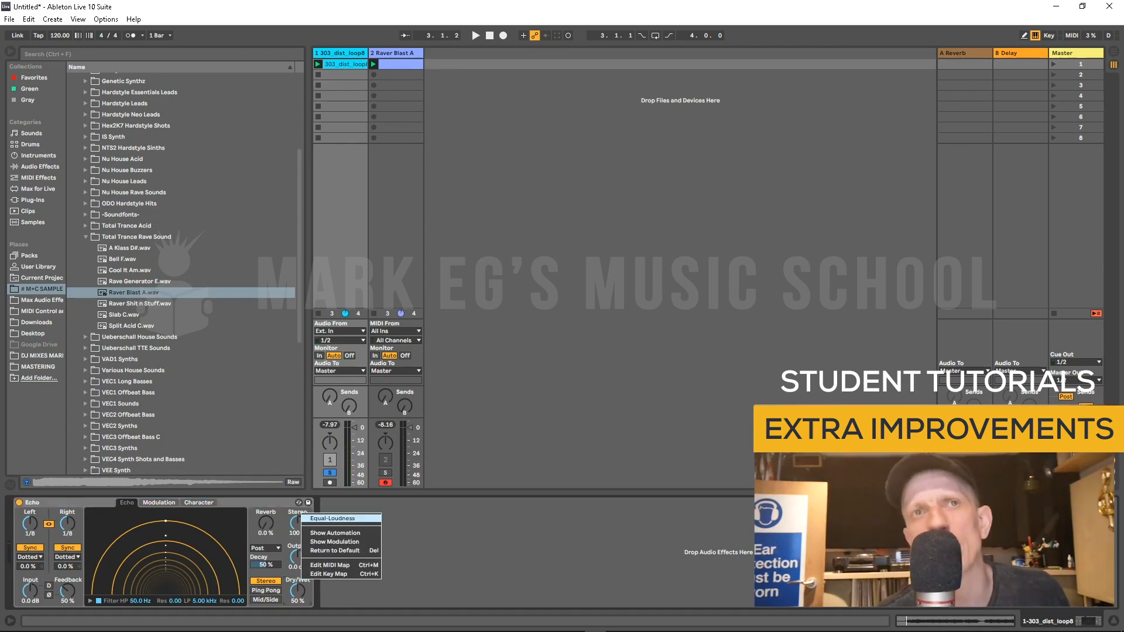
click(332, 519)
key(space)
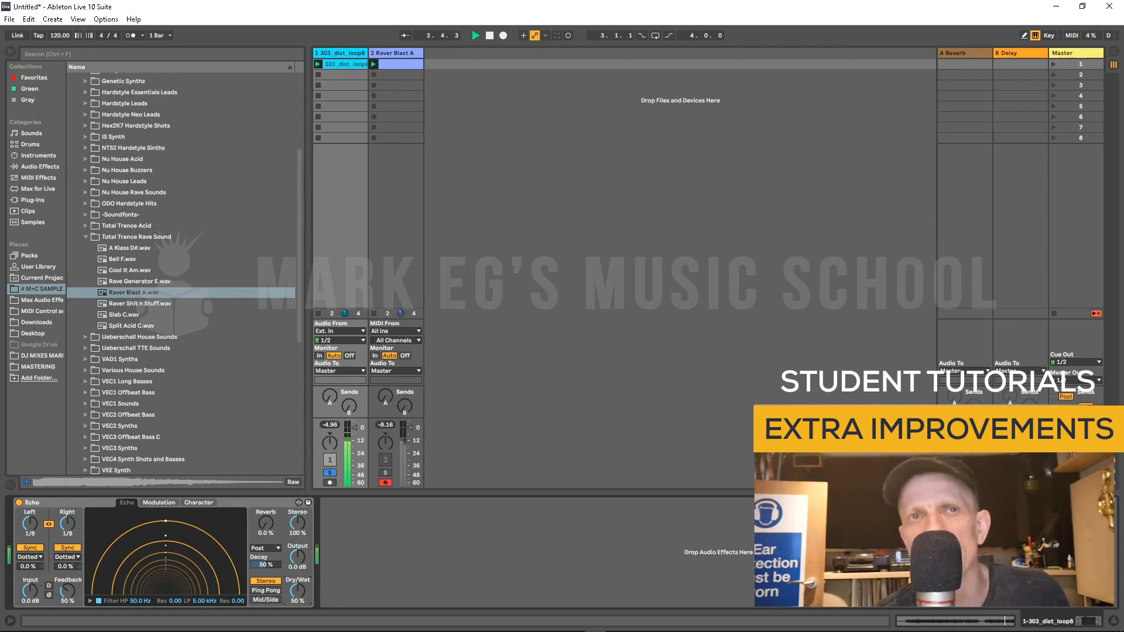
Step: Toggle Equal-Loudness off and back on to compare, then stop playback
right_click(297, 512)
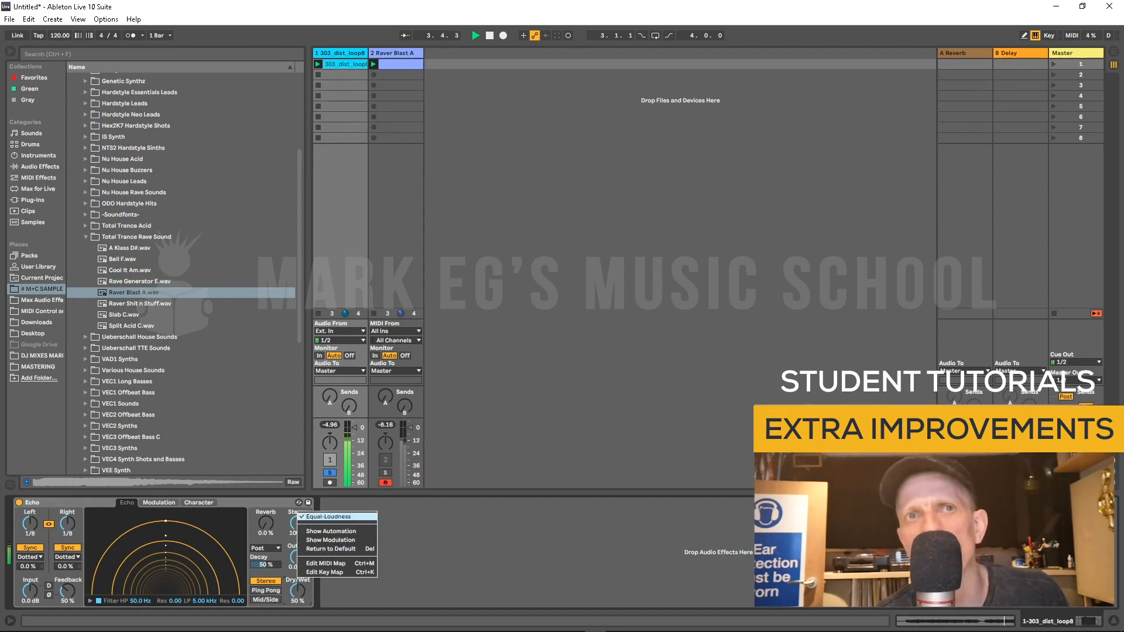
click(328, 516)
right_click(299, 511)
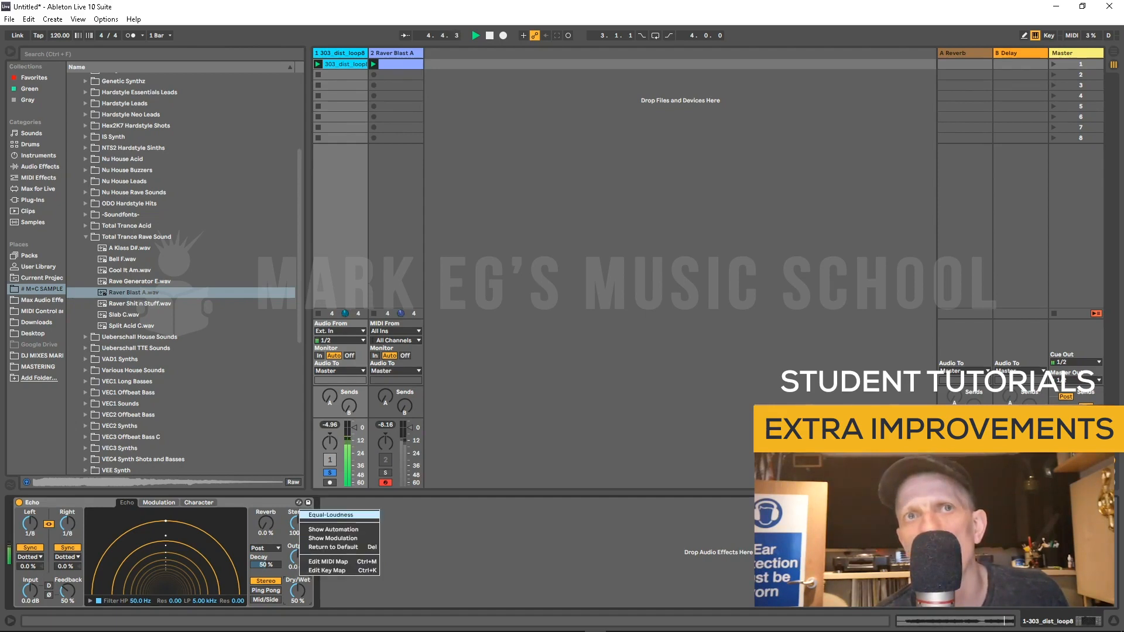
click(331, 514)
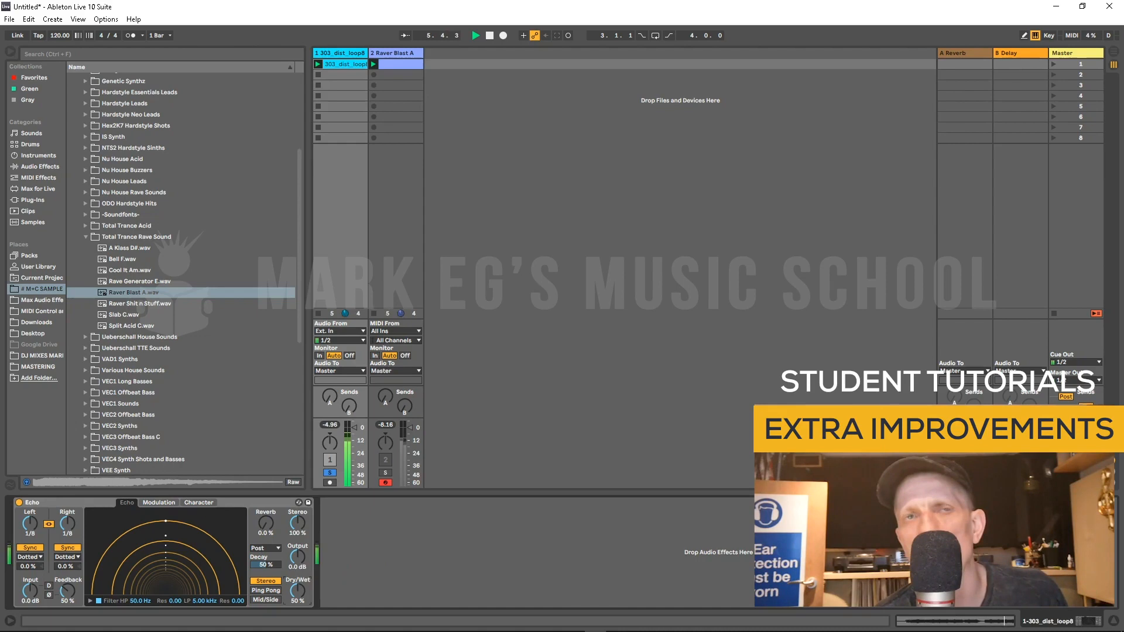
key(space)
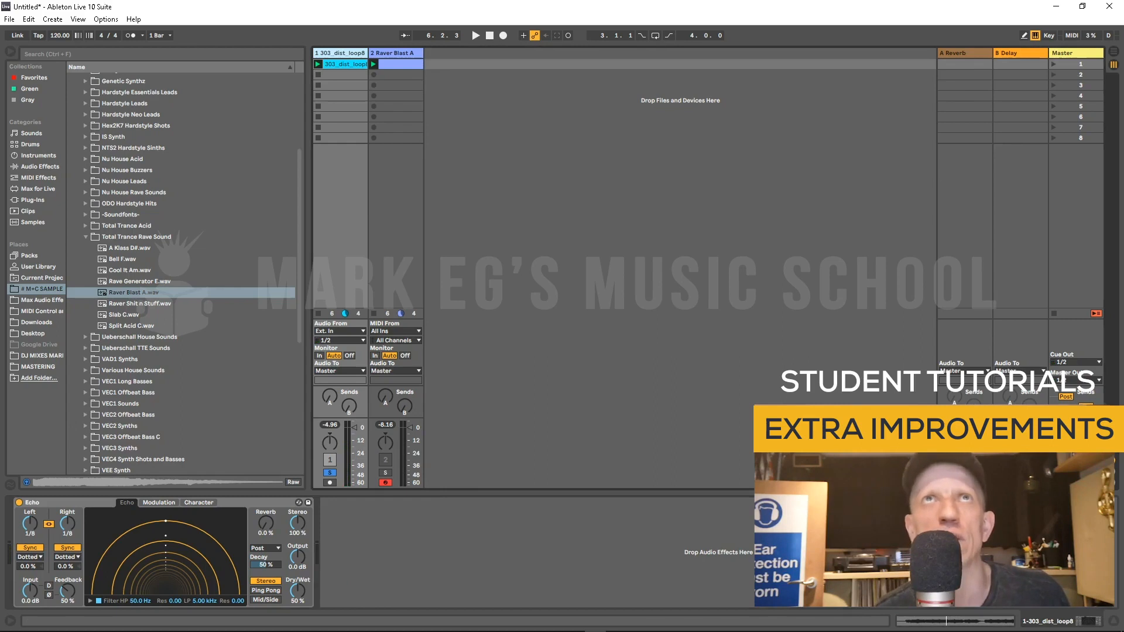
Step: Select and solo the Raver Blast A track
click(393, 53)
click(385, 472)
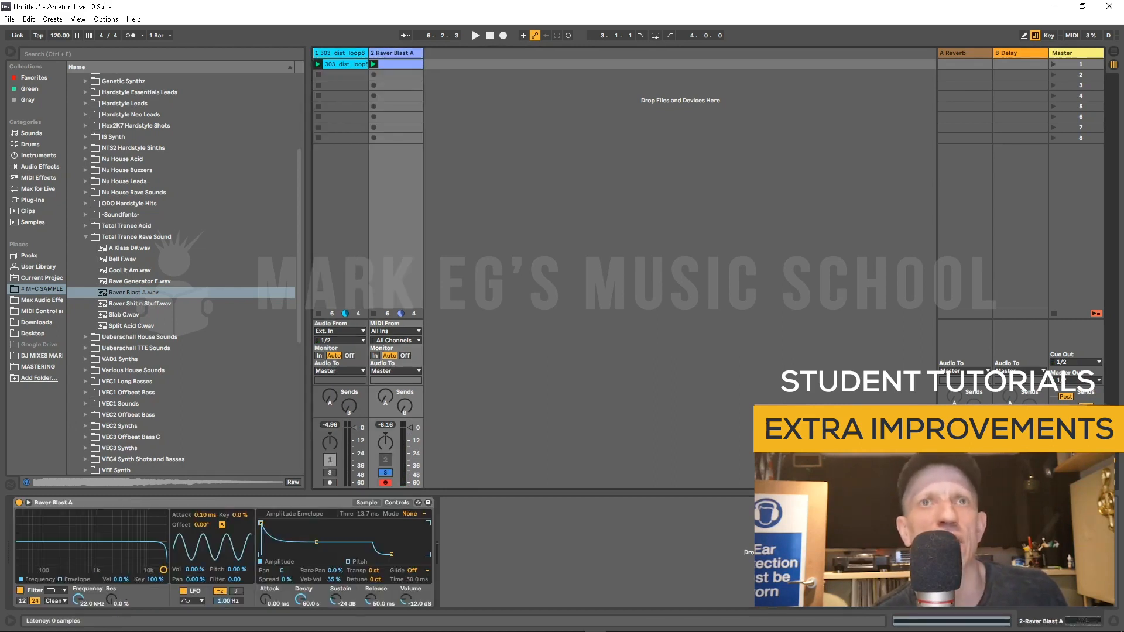
Step: Browse the Simpler's Sample and Controls views and the amplitude envelope Mode options
click(366, 502)
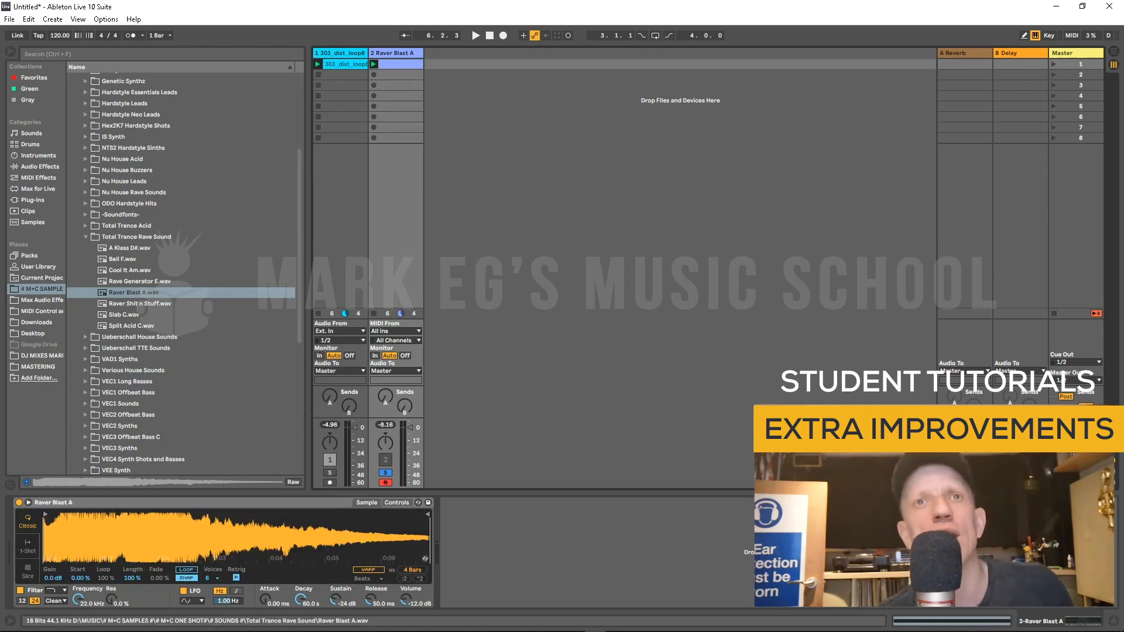
click(397, 502)
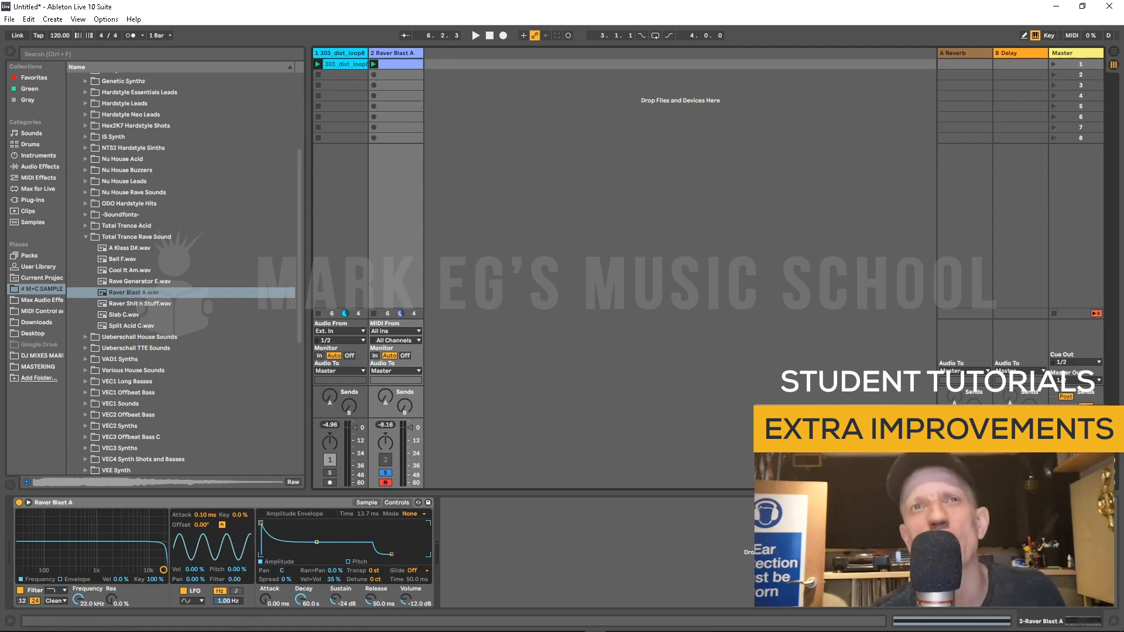
click(412, 513)
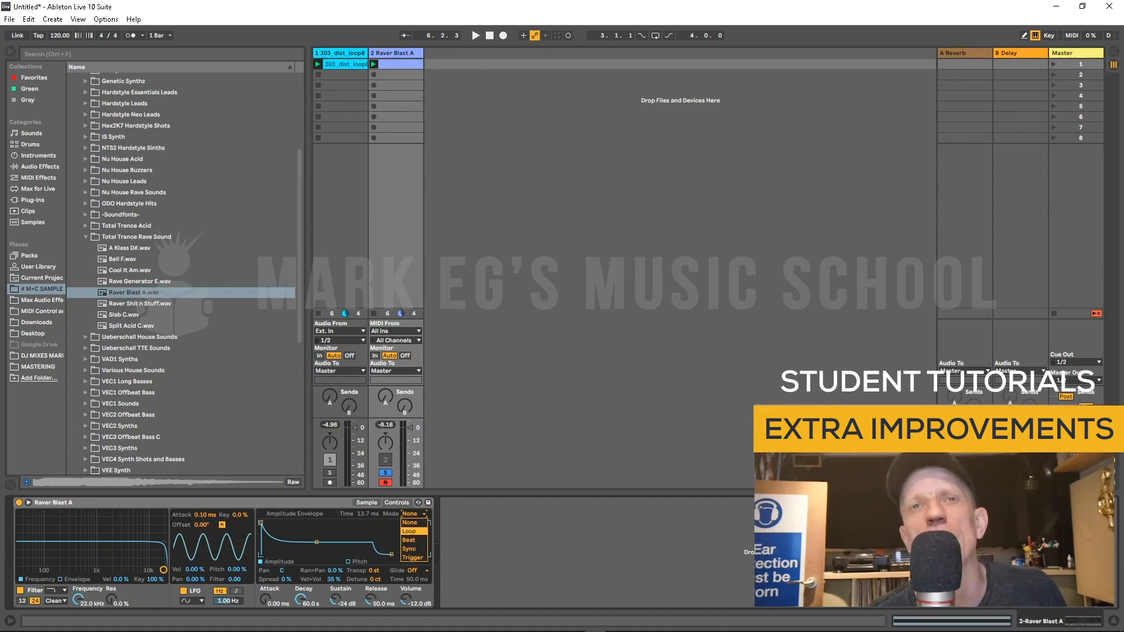
click(410, 522)
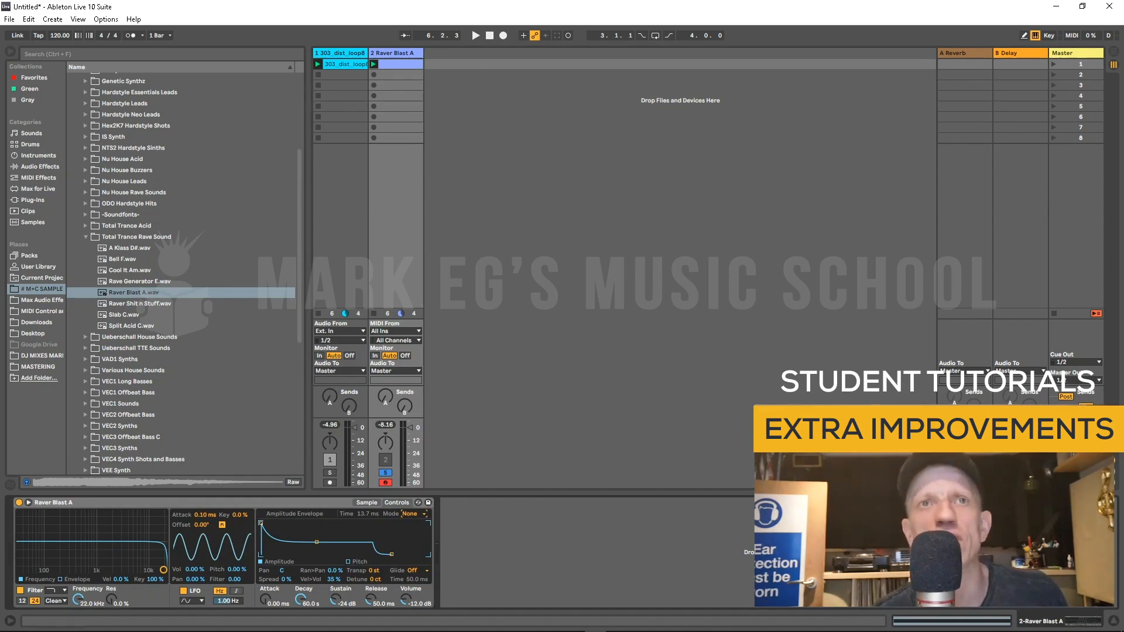
click(367, 502)
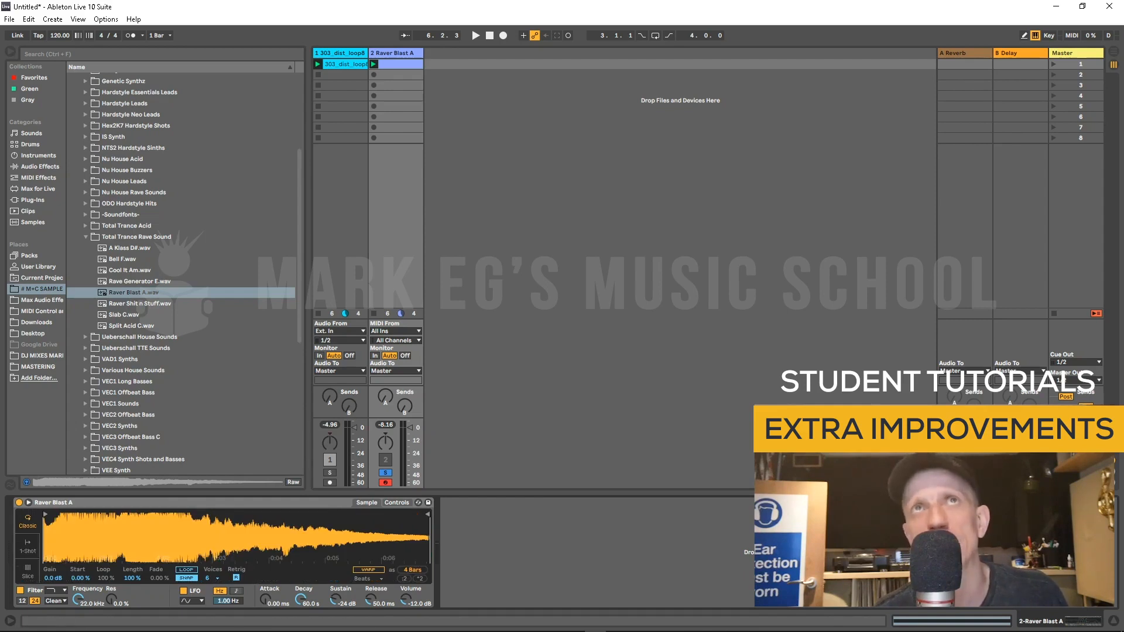
Step: Play the track and lengthen the Simpler's Decay to 2.59 s
key(shift+Tab)
key(space)
key(shift+Tab)
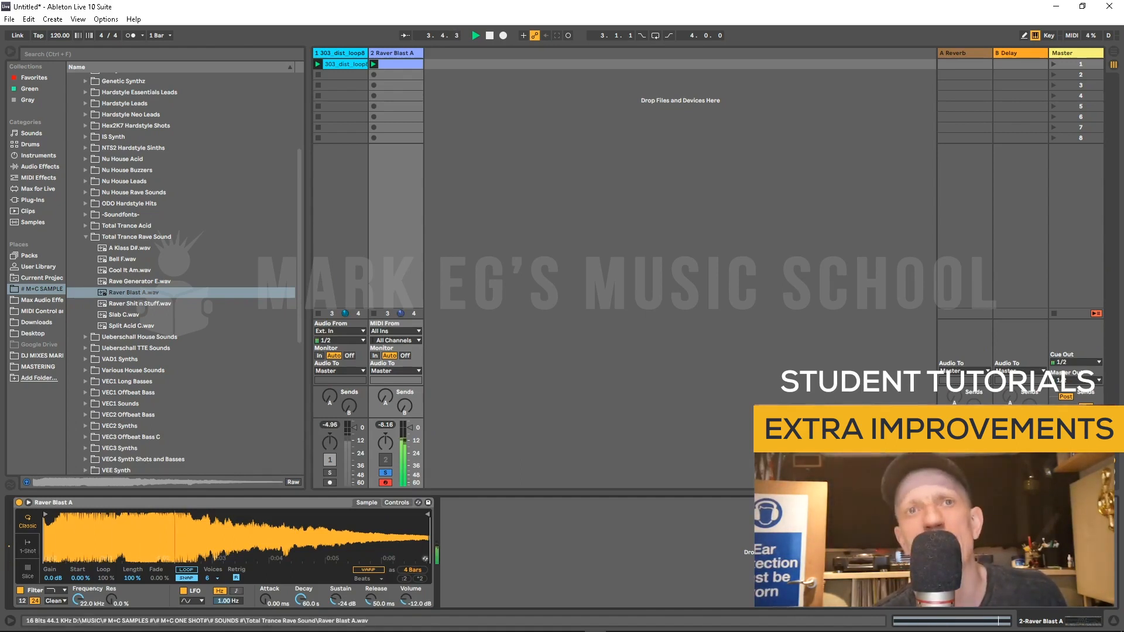
mouse_move(300, 599)
mouse_down()
mouse_move(300, 628)
mouse_move(300, 590)
mouse_up()
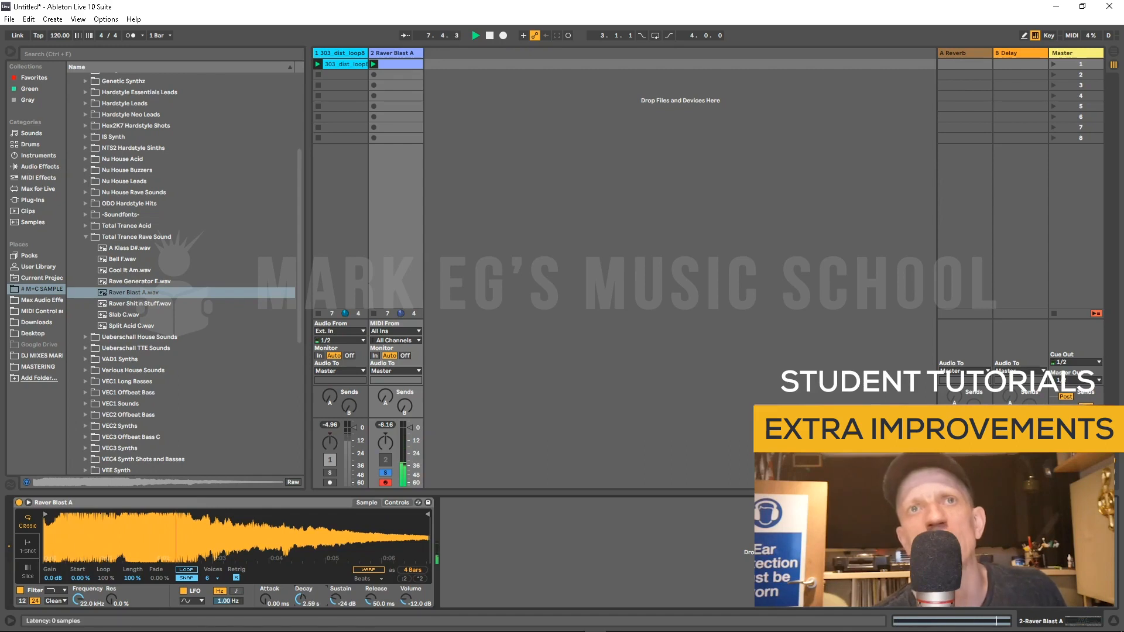
Step: Set the Simpler's Decay to 1.40 s and the amplitude envelope Mode to Loop
click(396, 502)
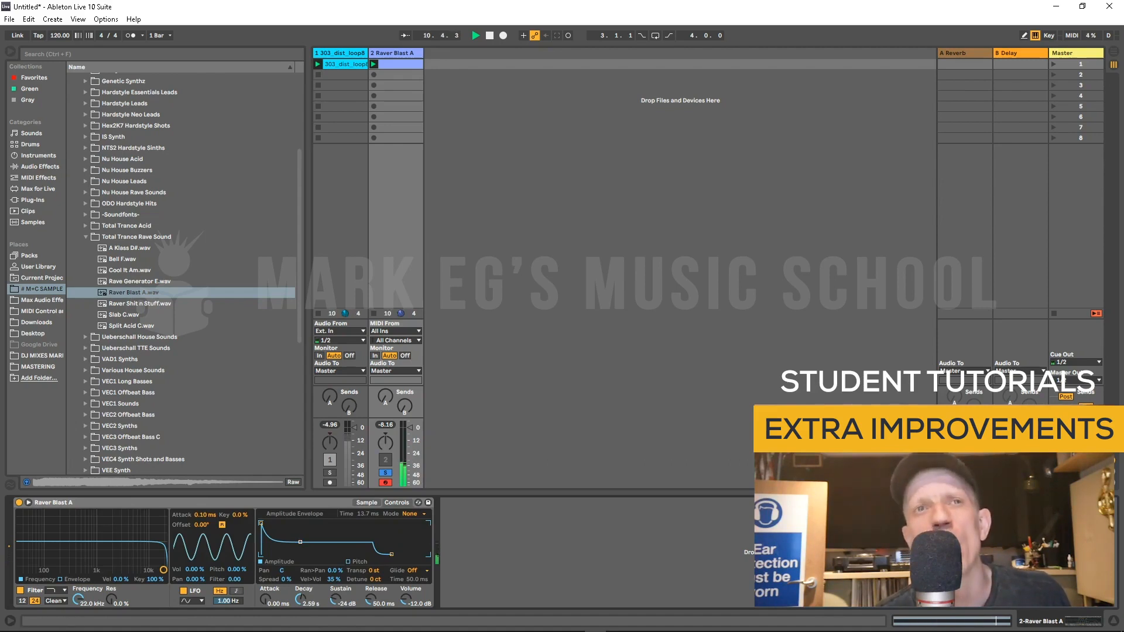
drag(300, 599, 300, 606)
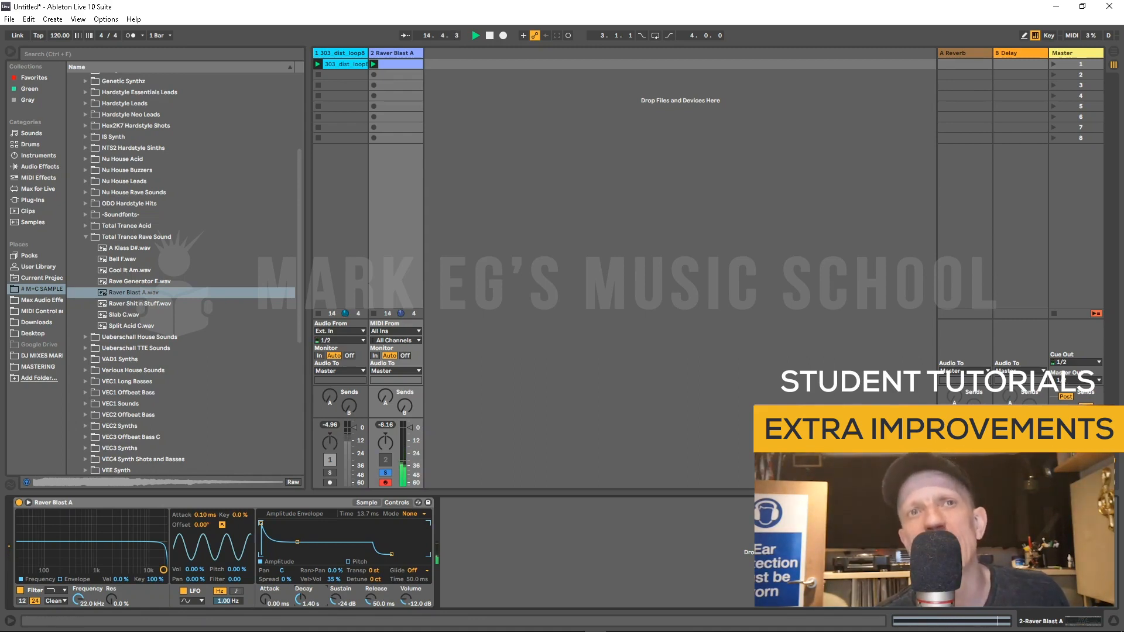
click(410, 513)
click(410, 528)
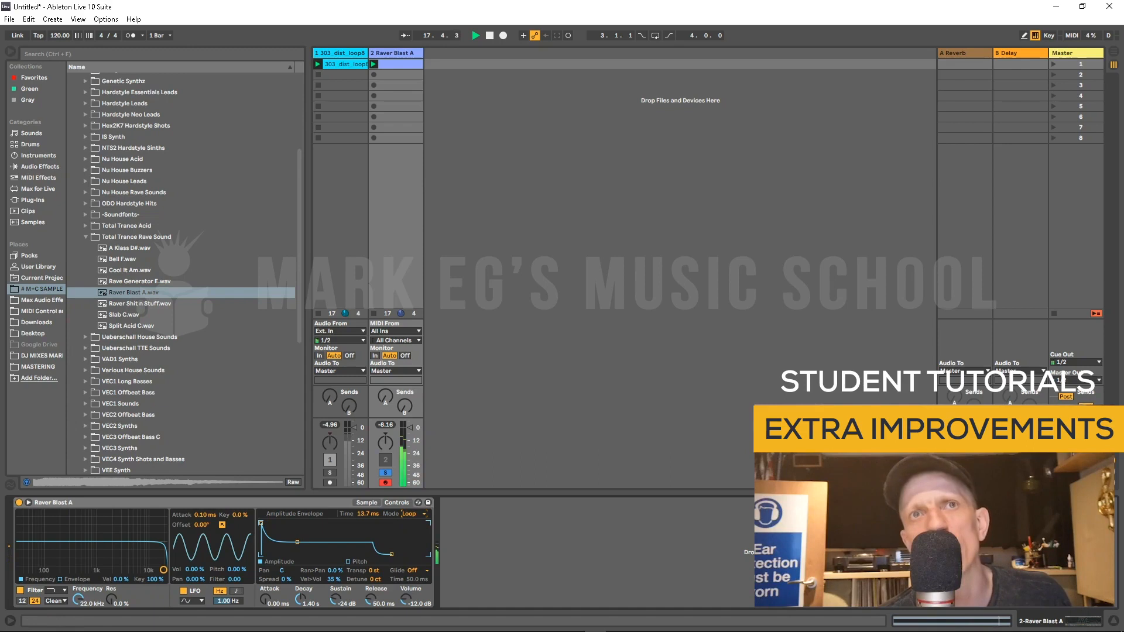
Step: Shorten the Simpler's amplitude envelope loop Time and reduce its Decay to 64.7 ms
drag(367, 514, 368, 529)
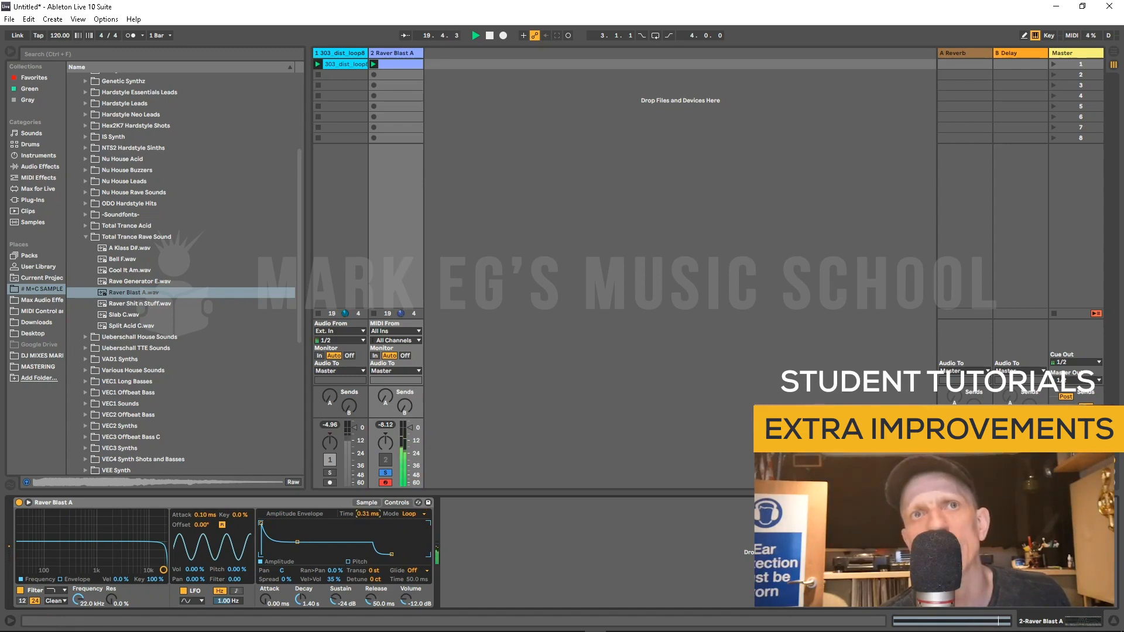
drag(297, 542, 282, 542)
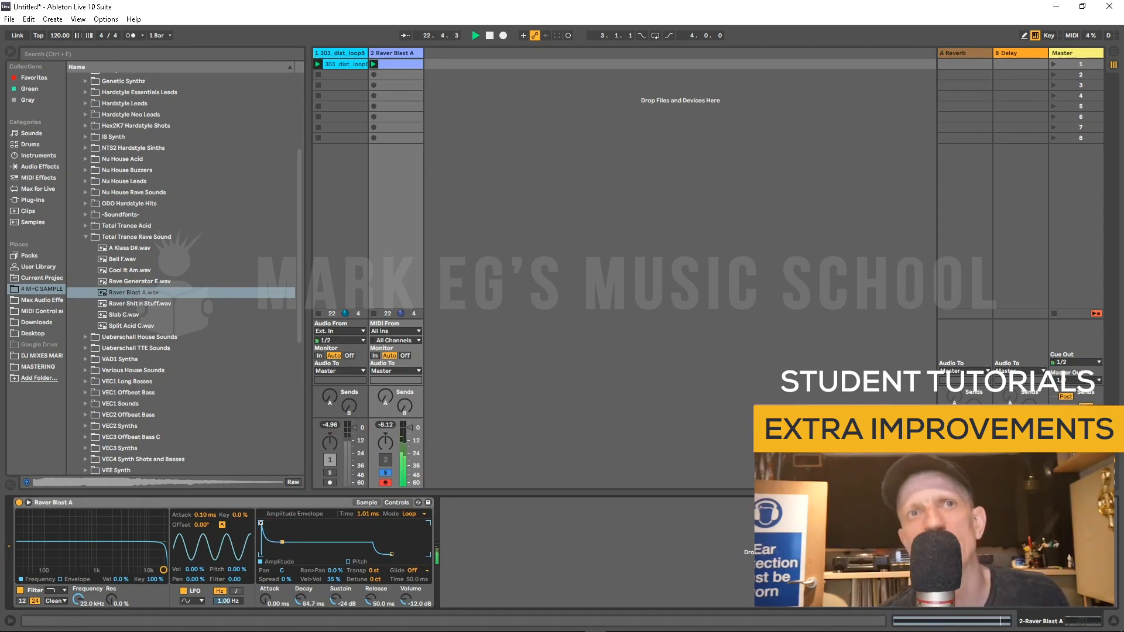
mouse_move(367, 514)
mouse_down()
mouse_move(368, 456)
mouse_move(368, 509)
mouse_up()
Step: Switch the amplitude envelope Mode to Beat and set its Rate to 1/24
click(413, 514)
click(412, 539)
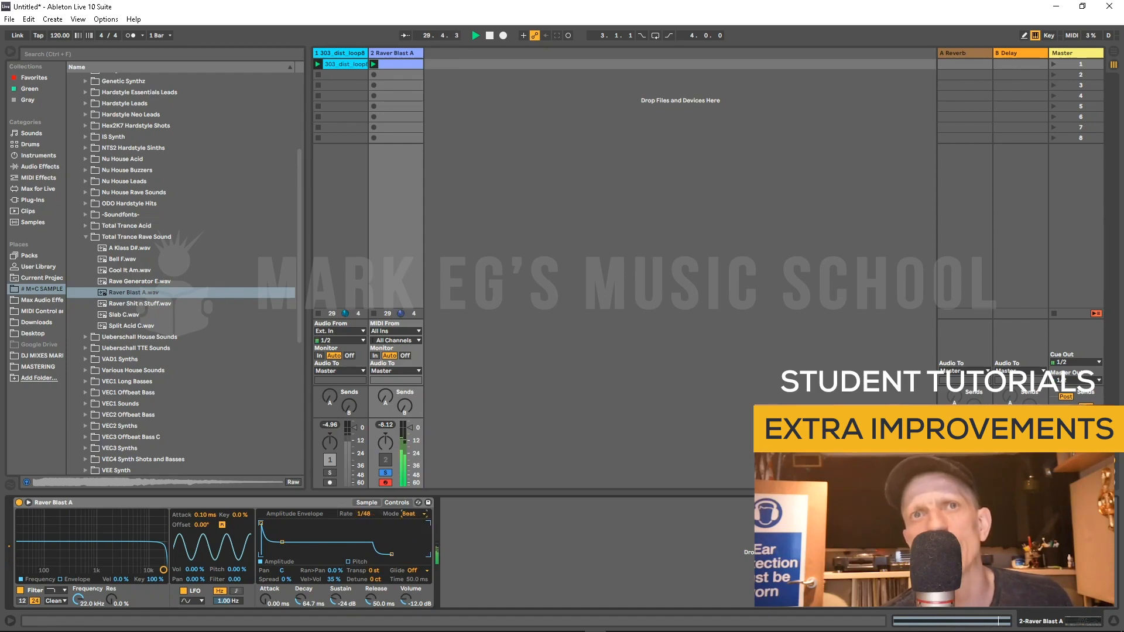
drag(364, 513, 363, 521)
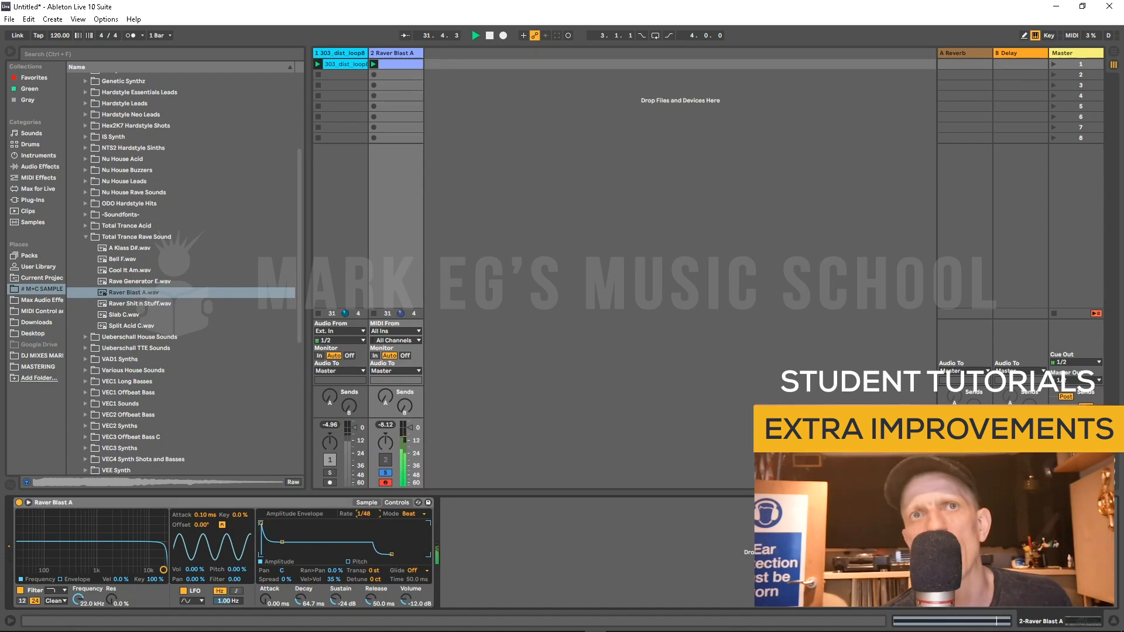
Step: Change the amplitude envelope Mode to Sync
click(409, 513)
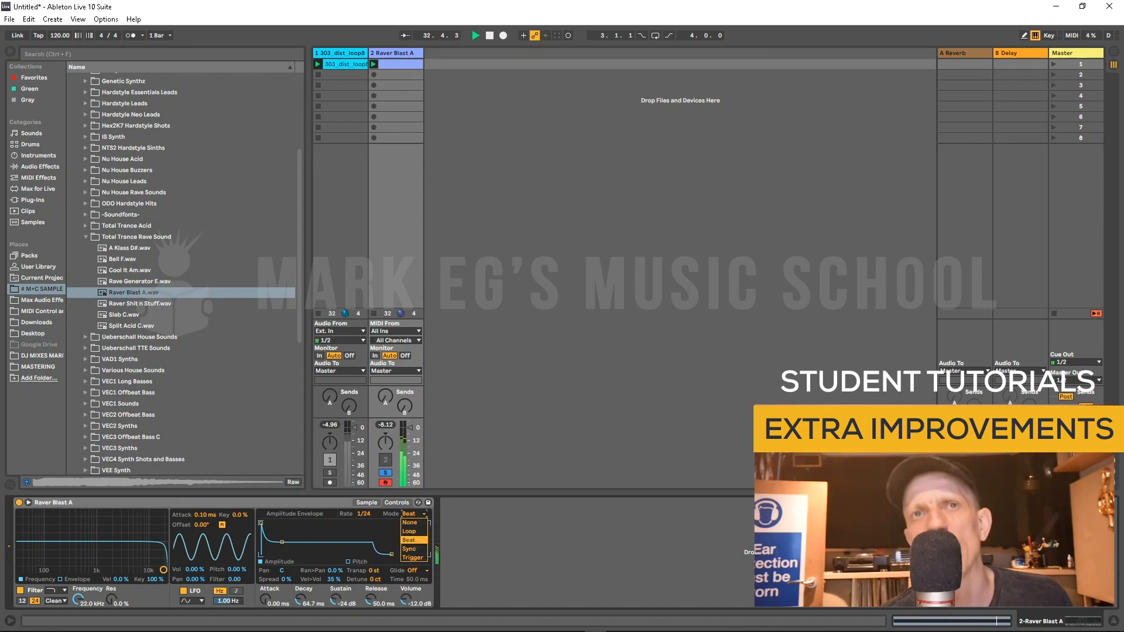
click(412, 544)
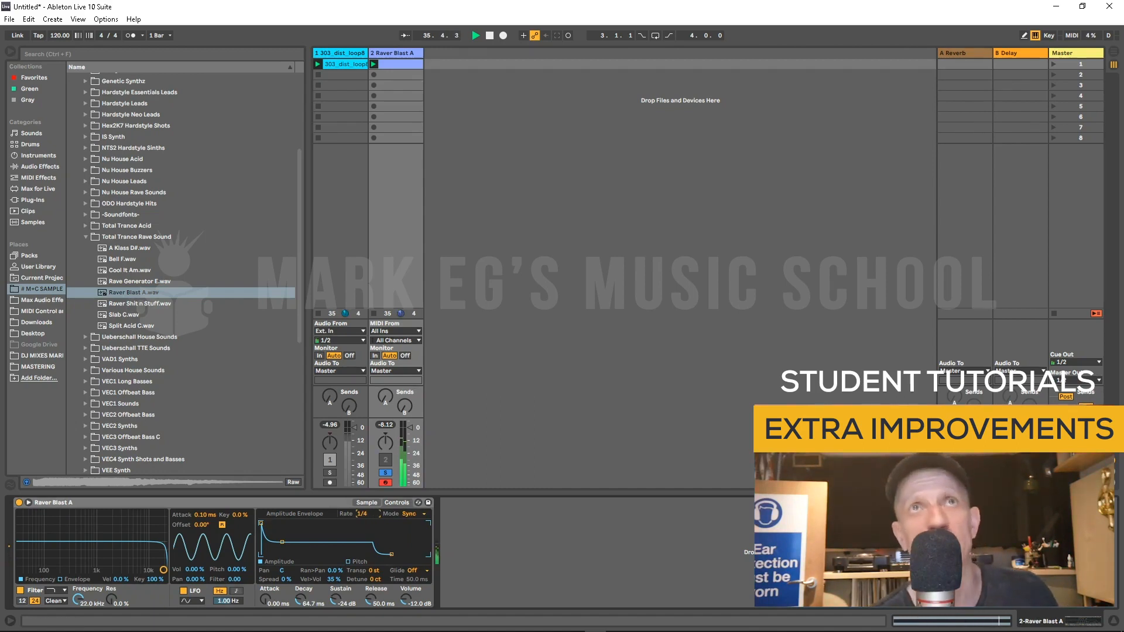
click(176, 502)
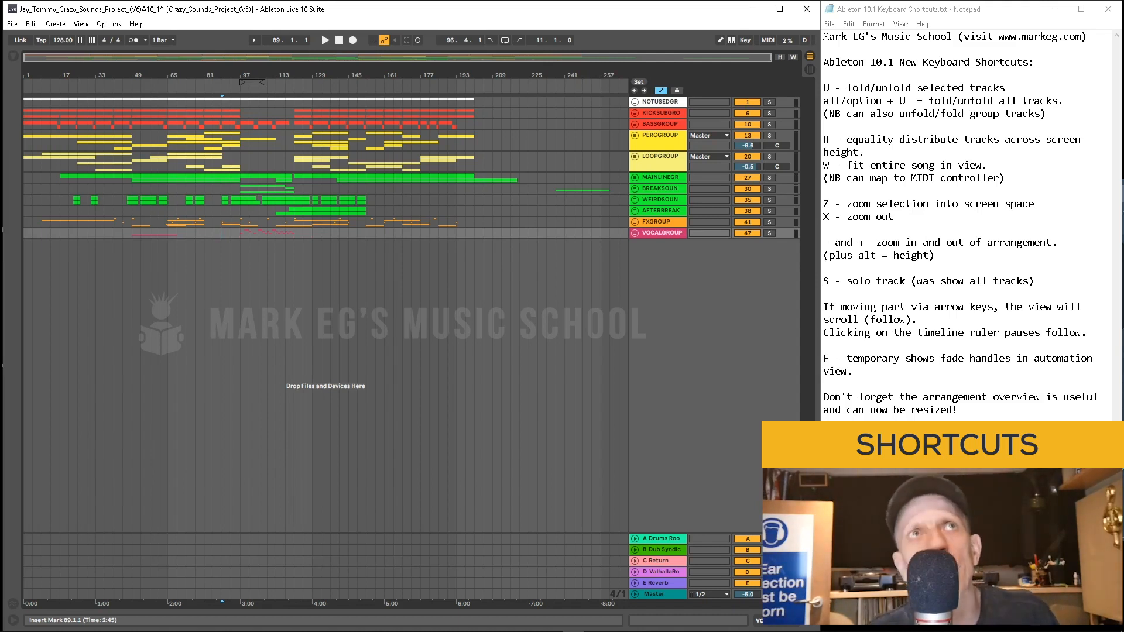
Step: Unfold the KICKSUBGRO group track and fold it closed again
click(86, 188)
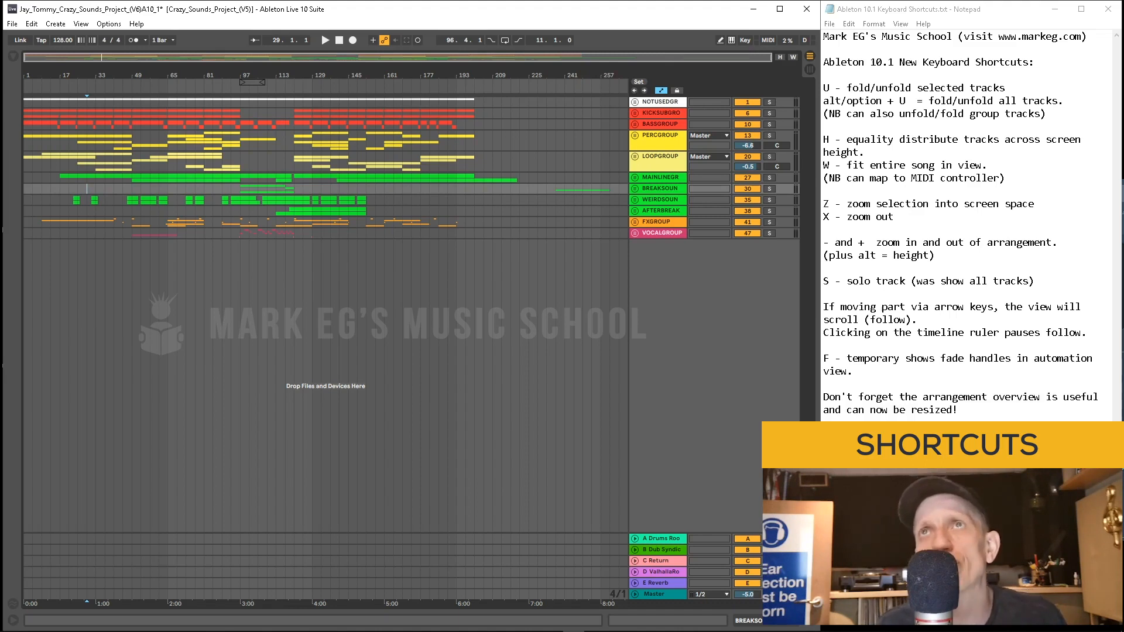
click(660, 138)
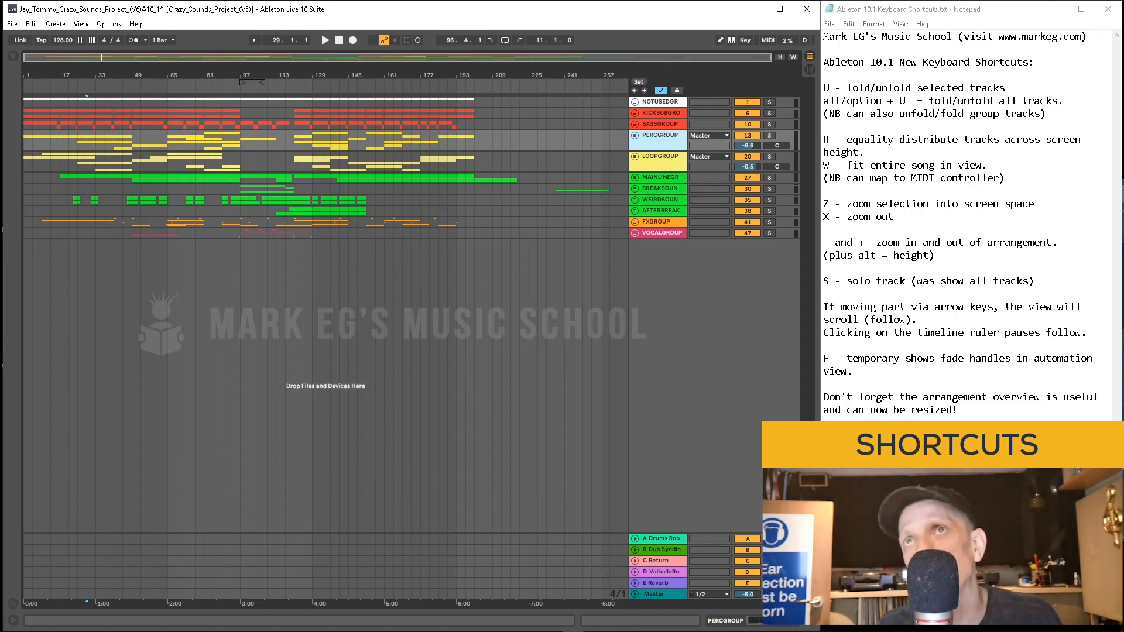
click(634, 112)
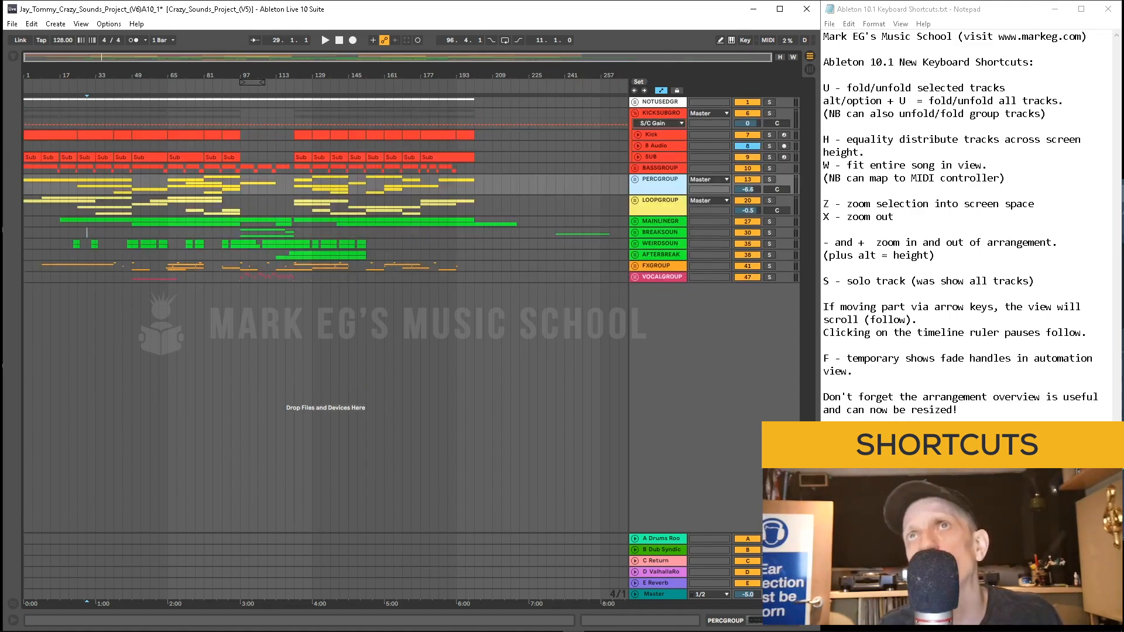
click(634, 113)
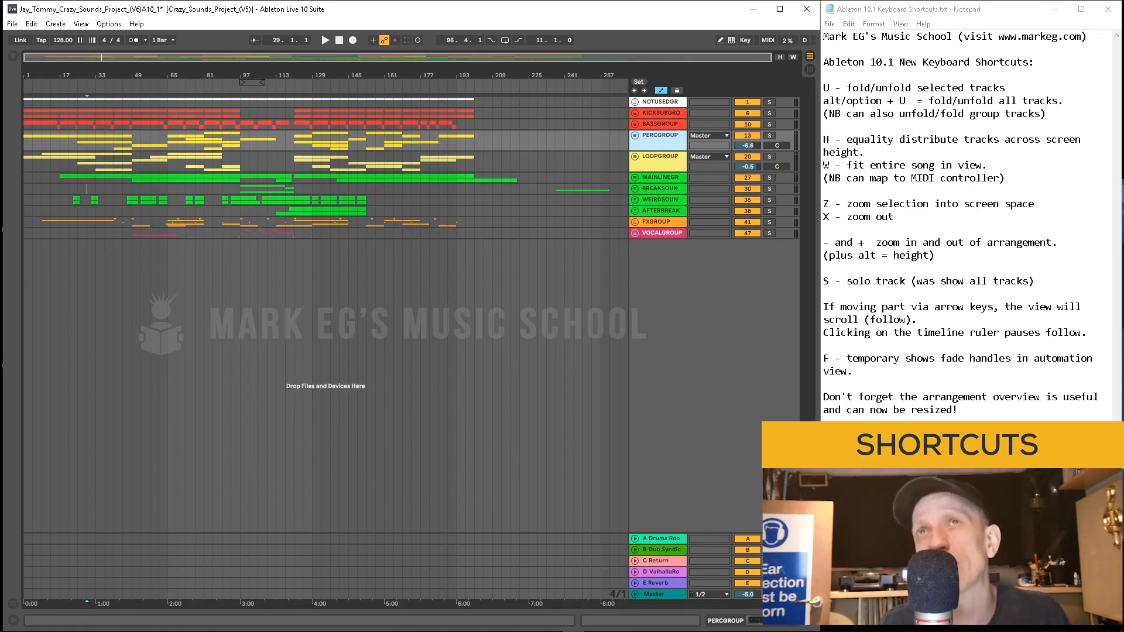
Step: Unfold the PERCGROUP group and move the selection down to its O Hat track
click(661, 113)
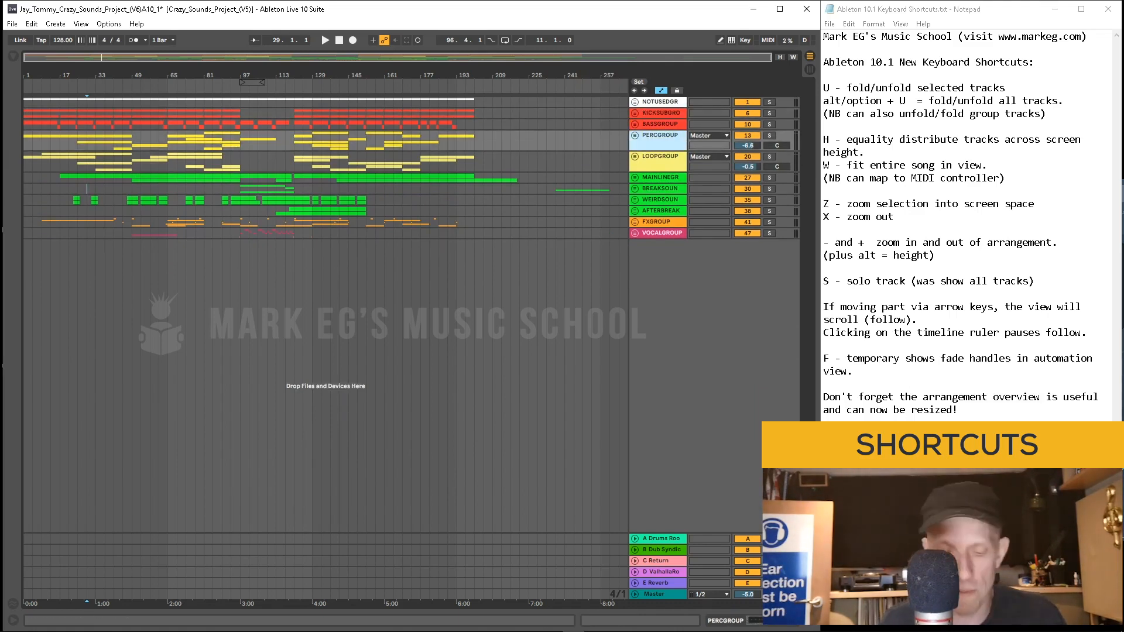
key(u)
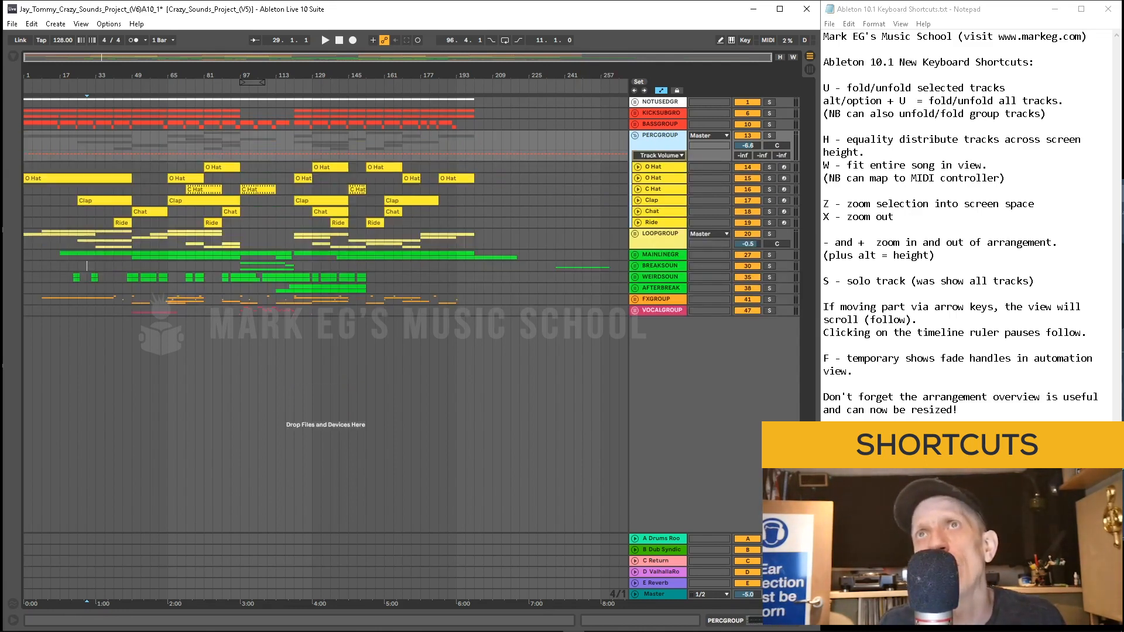
key(Down)
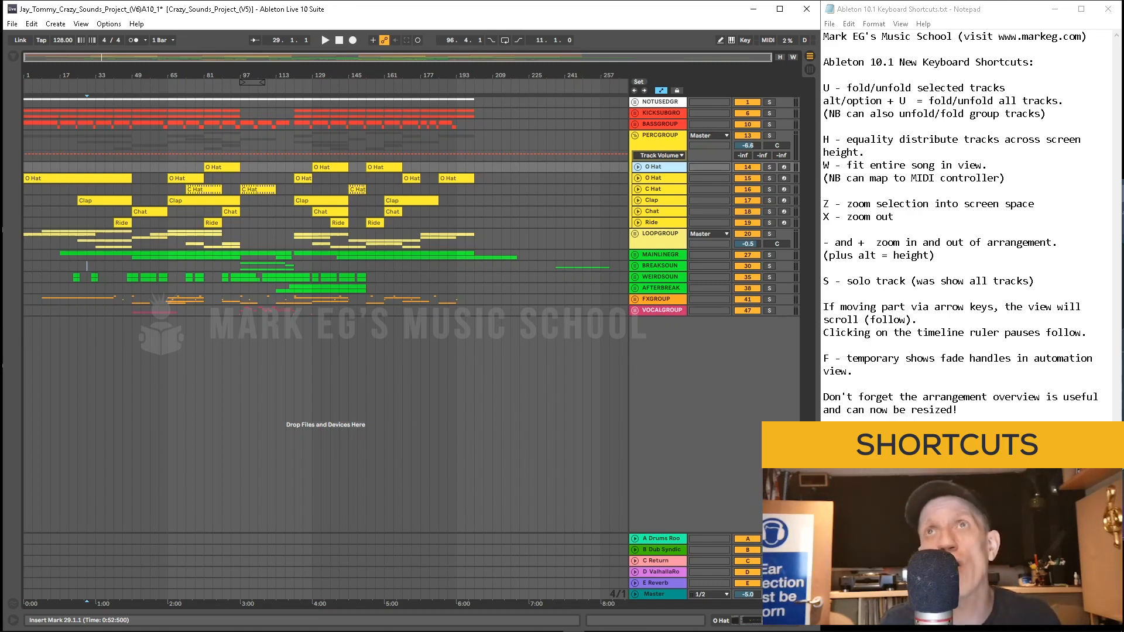
Step: Toggle all group tracks between unfolded and folded several times using the fold-all shortcut
key(alt+u)
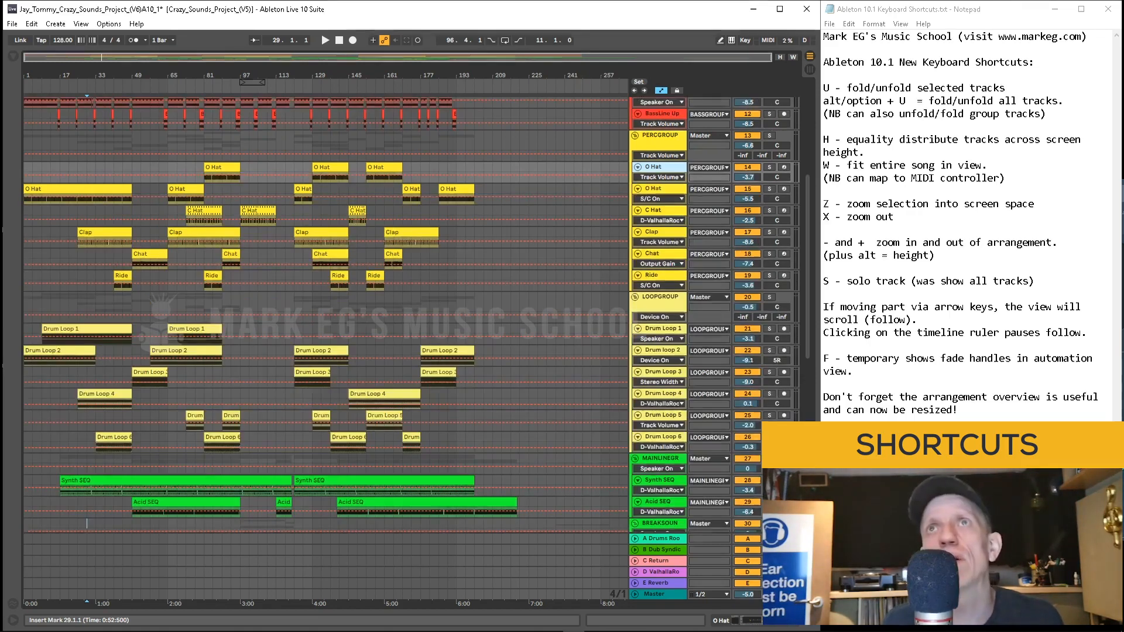
key(alt+u)
key(u)
key(alt+u)
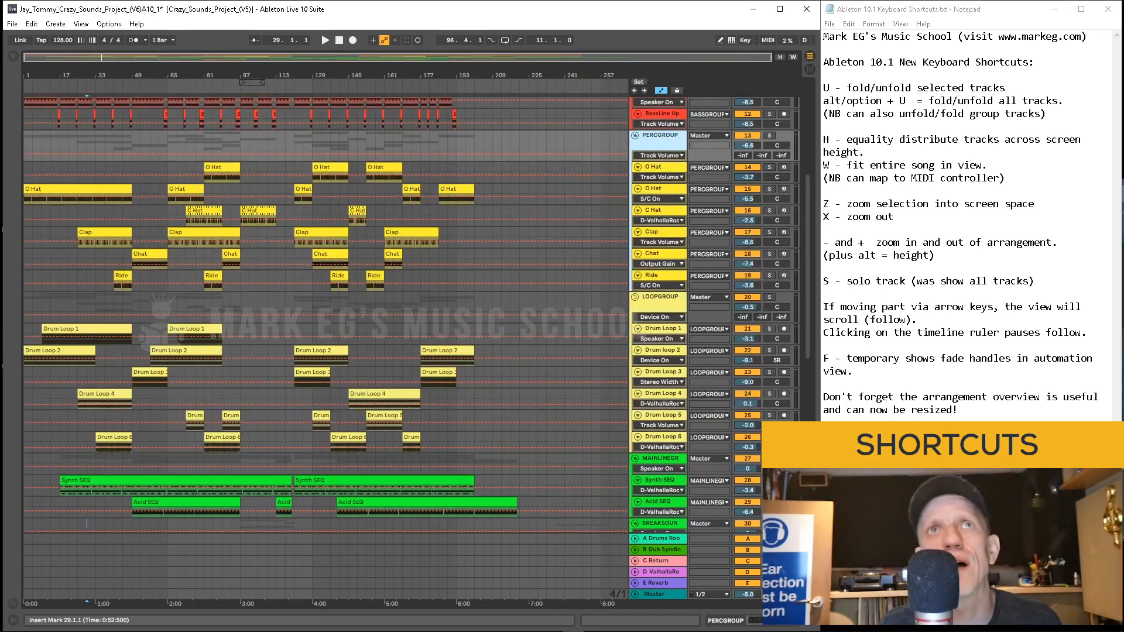
key(alt+u)
key(u)
key(alt+u)
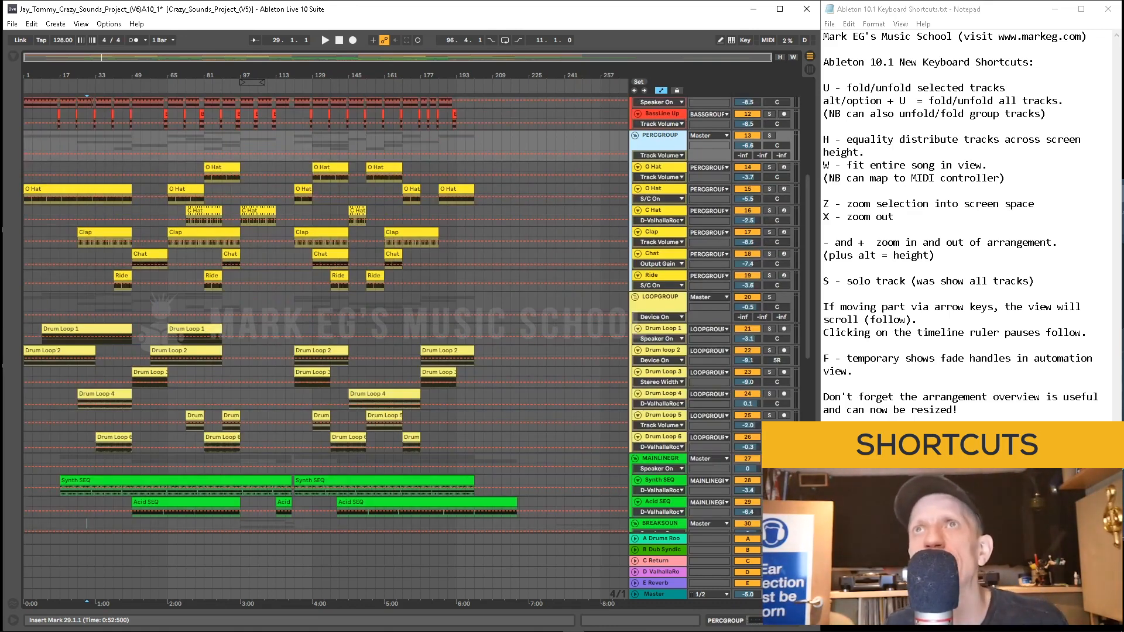
scroll(325, 316, down, 5)
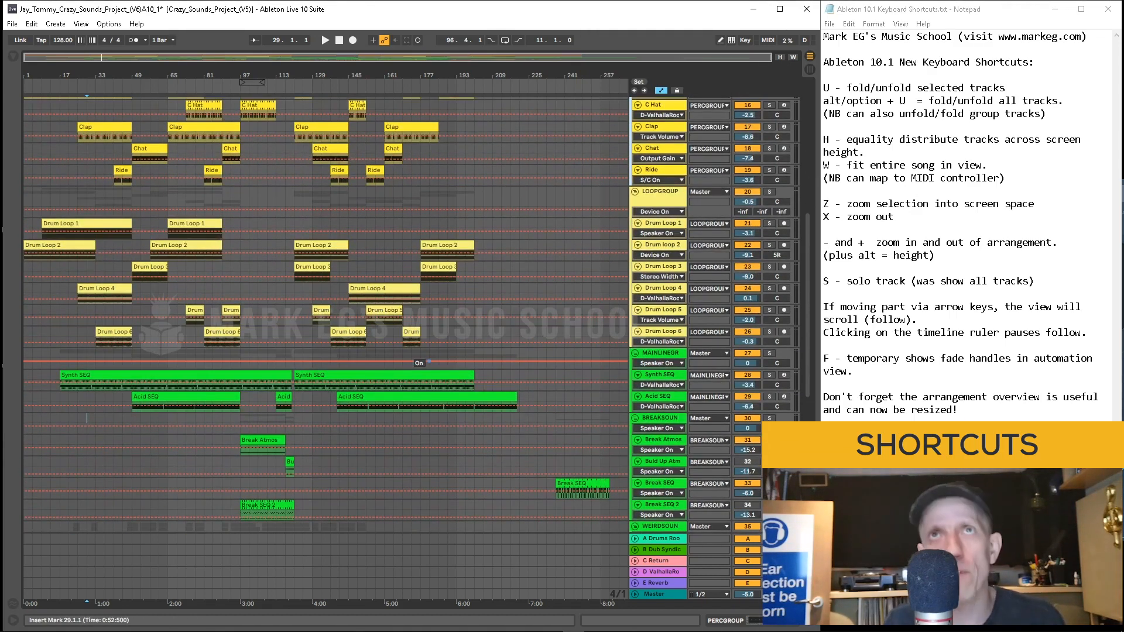
key(alt+u)
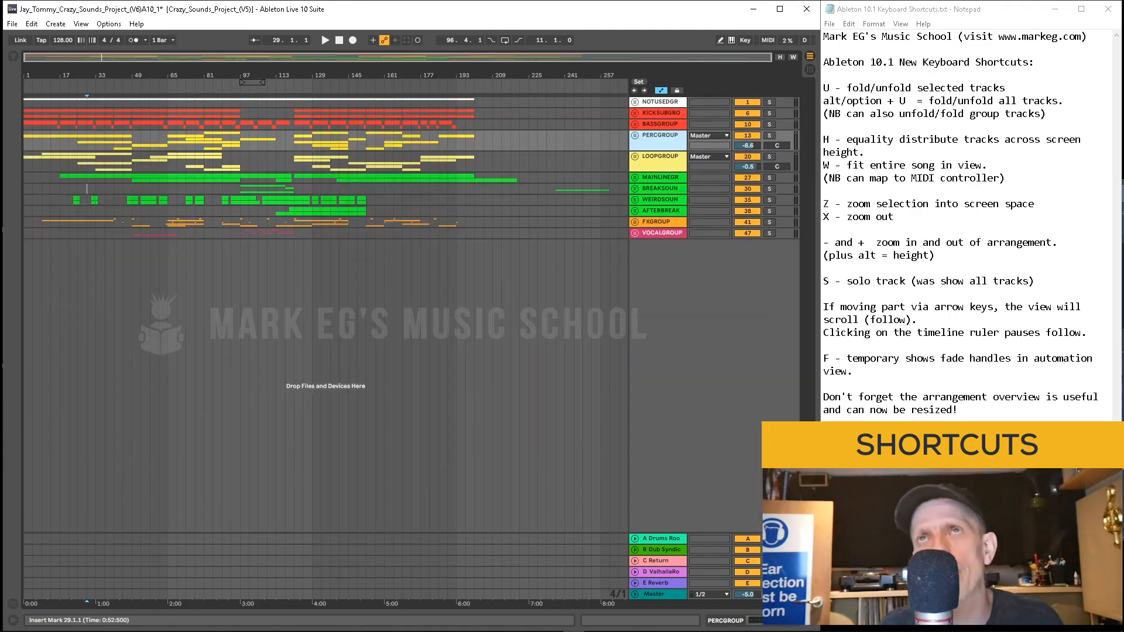
Step: Select the LOOPGROUP group and toggle it folded and unfolded several times with the fold shortcut
click(564, 140)
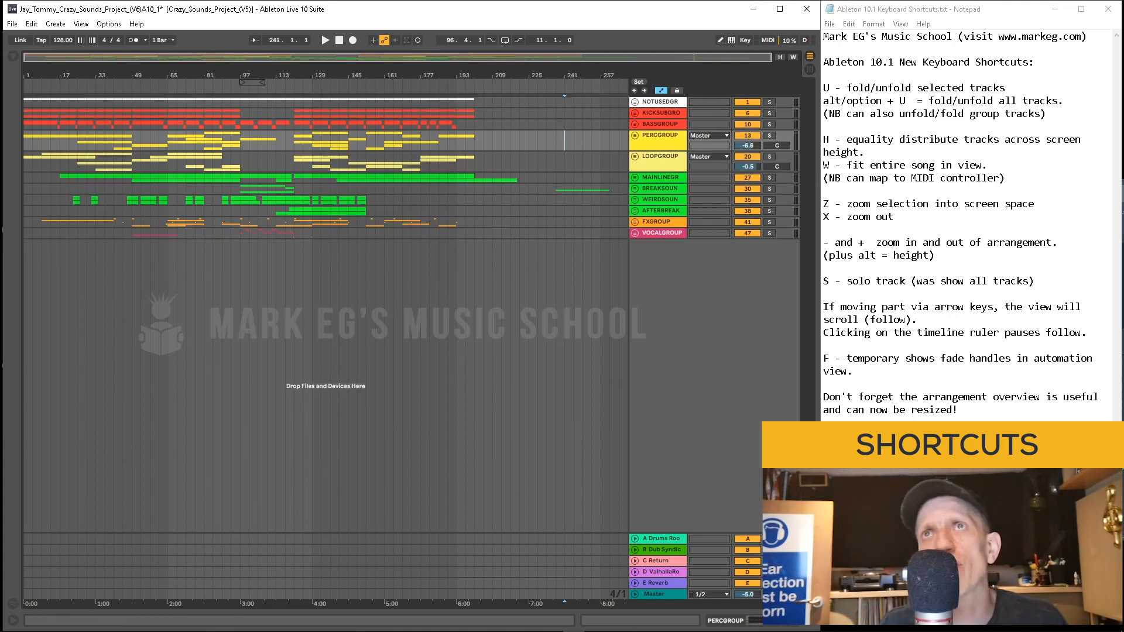
click(660, 157)
key(u)
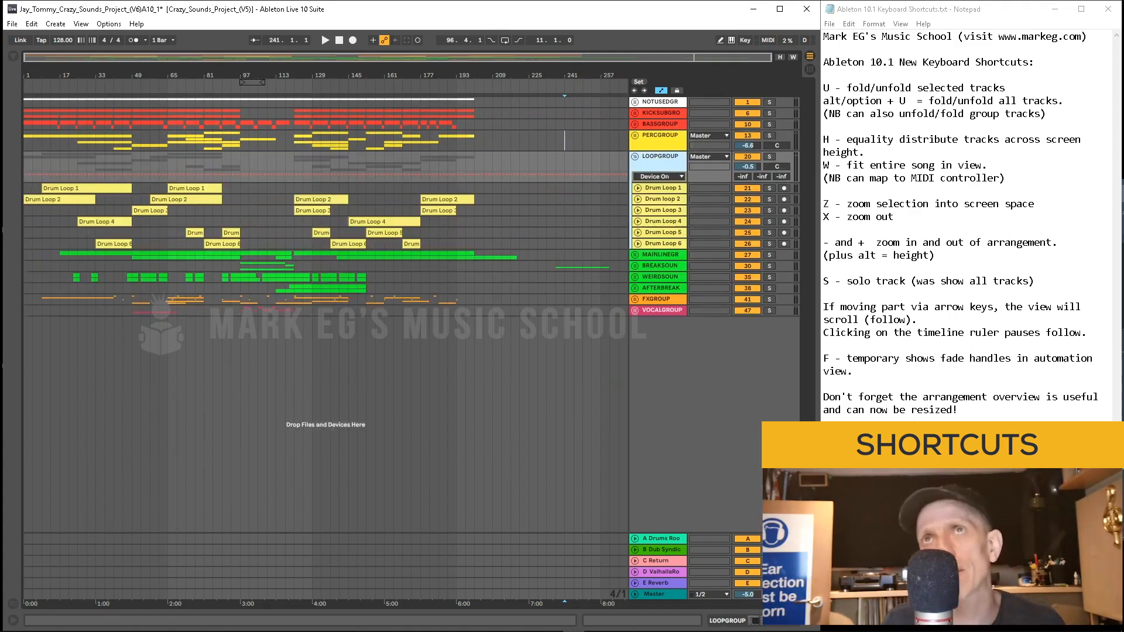
key(u)
key(u)
key(u)
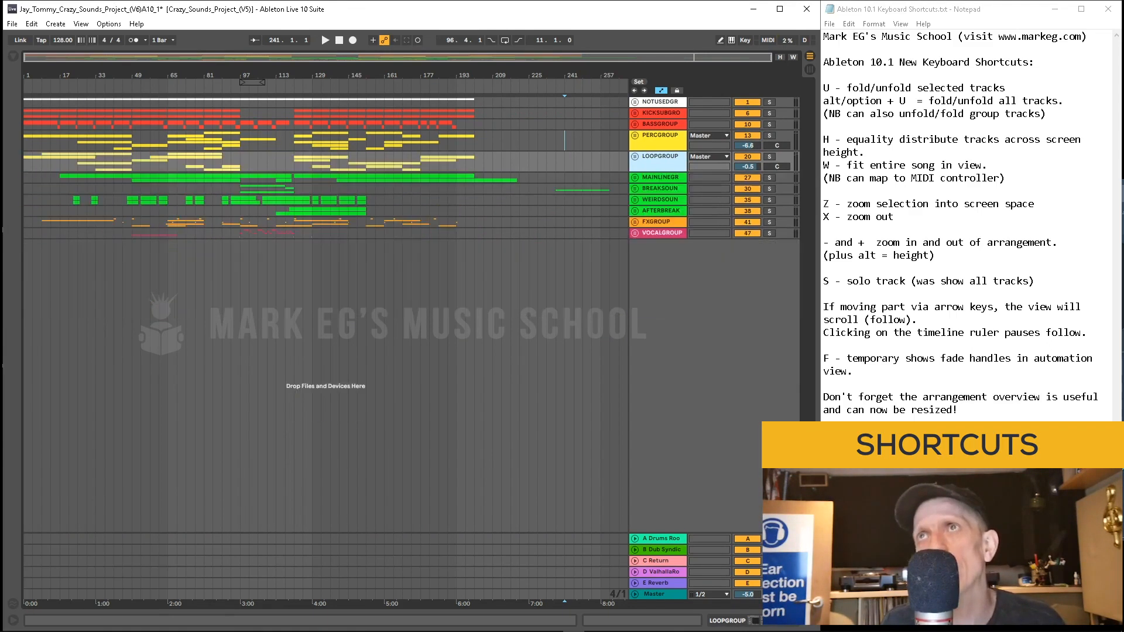
key(u)
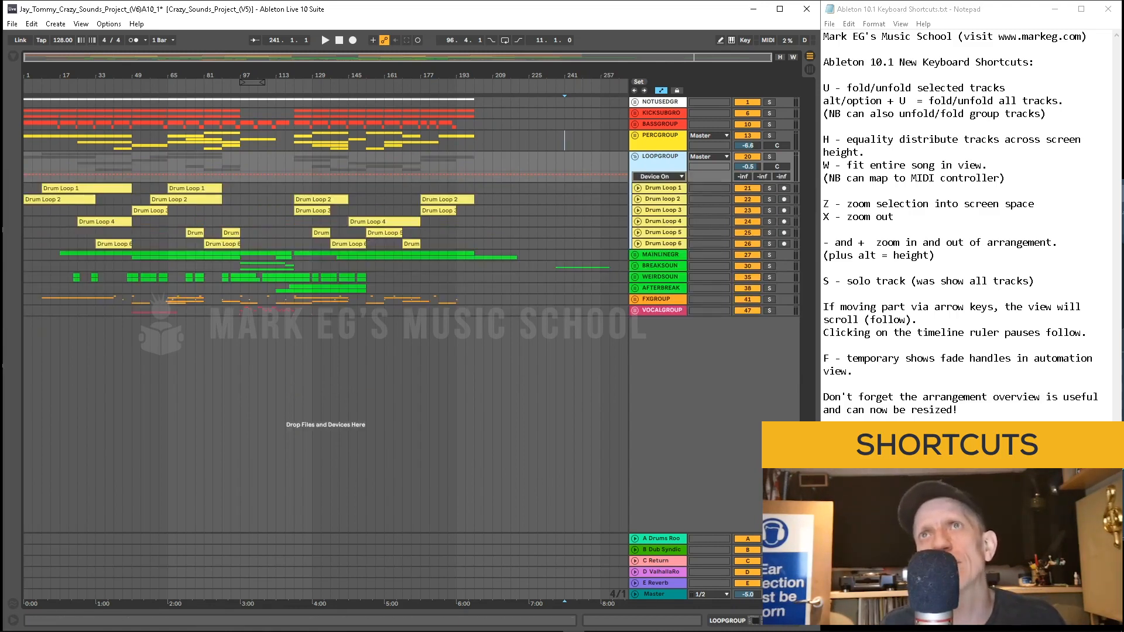
Step: Expand the Drum Loop 1 and Drum loop 2 tracks, then distribute track heights equally across the screen
click(638, 188)
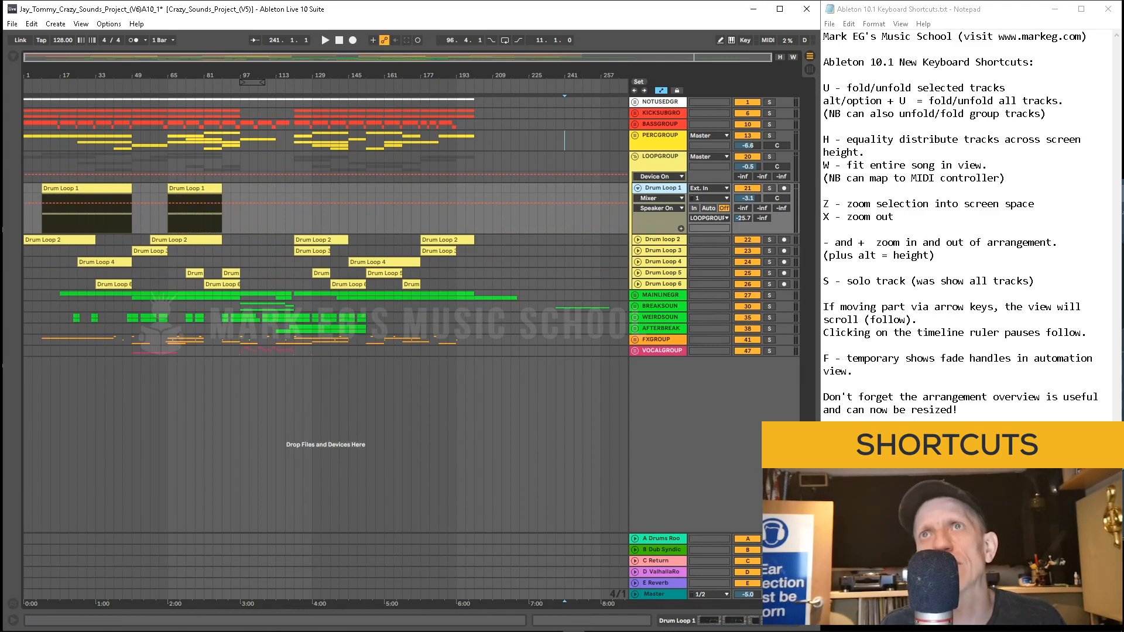
click(638, 239)
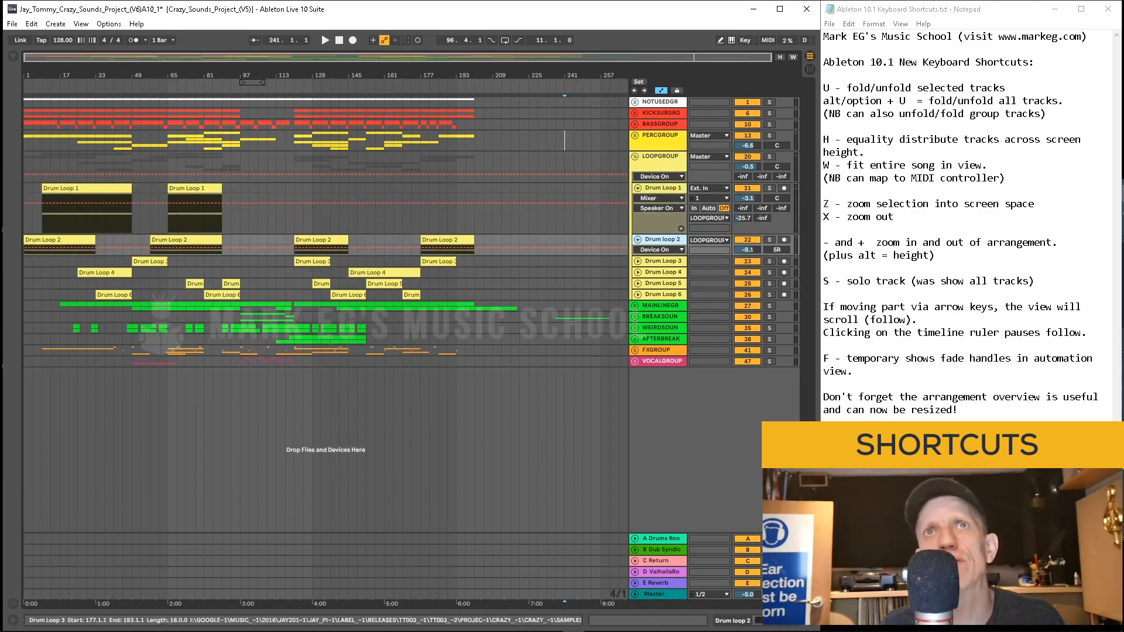
click(510, 214)
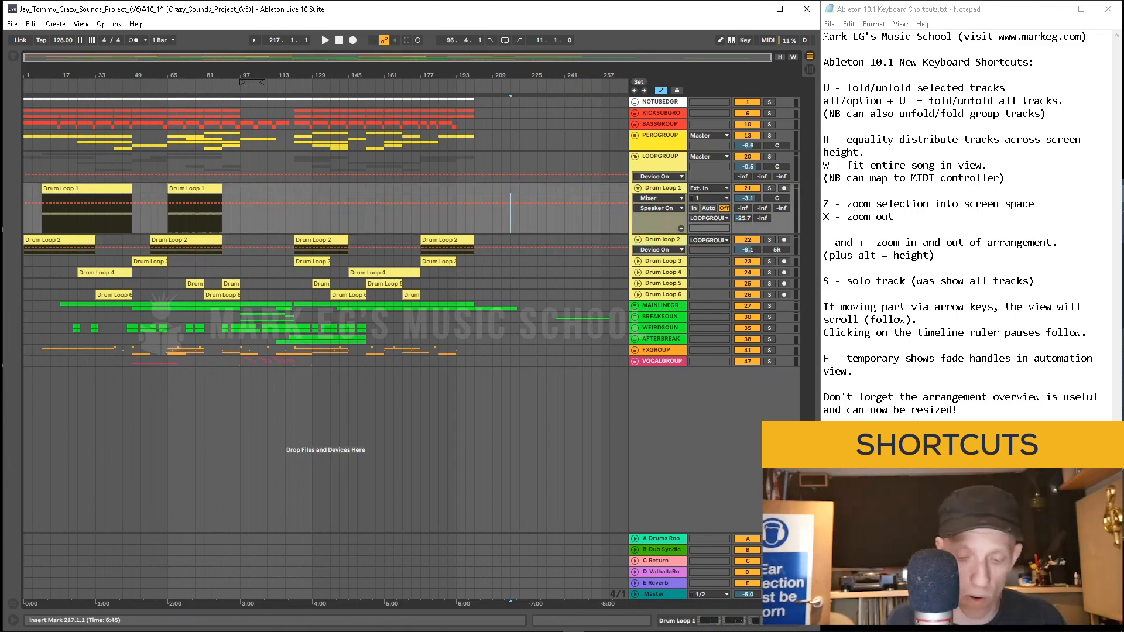
key(h)
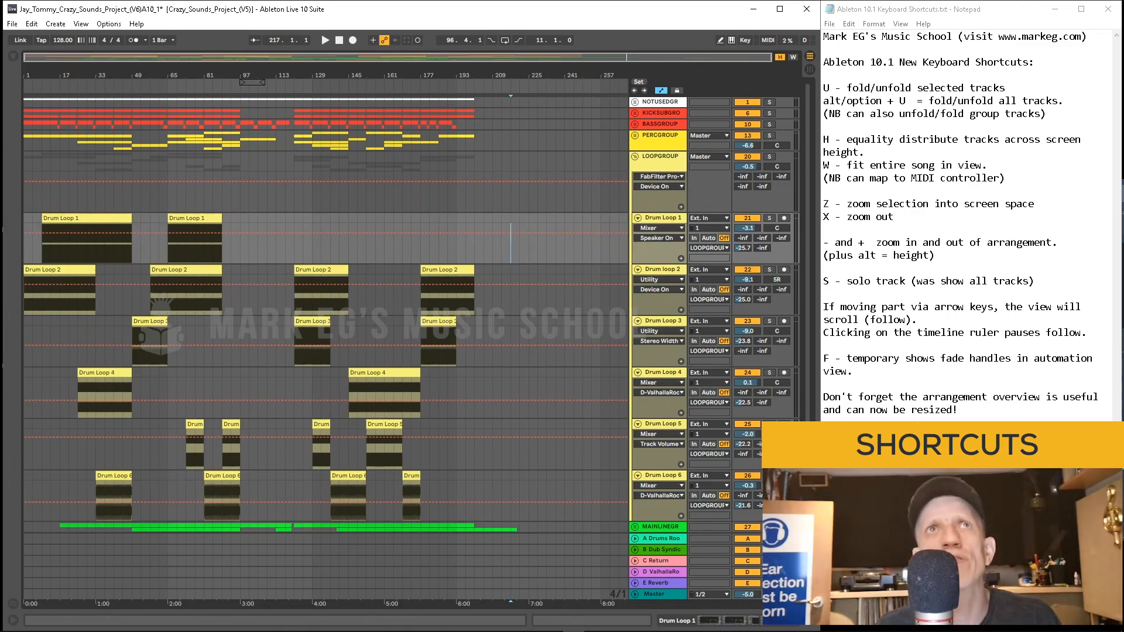
Step: Zoom into a section through the overview and toggle fitting the entire song in view
drag(310, 58, 236, 123)
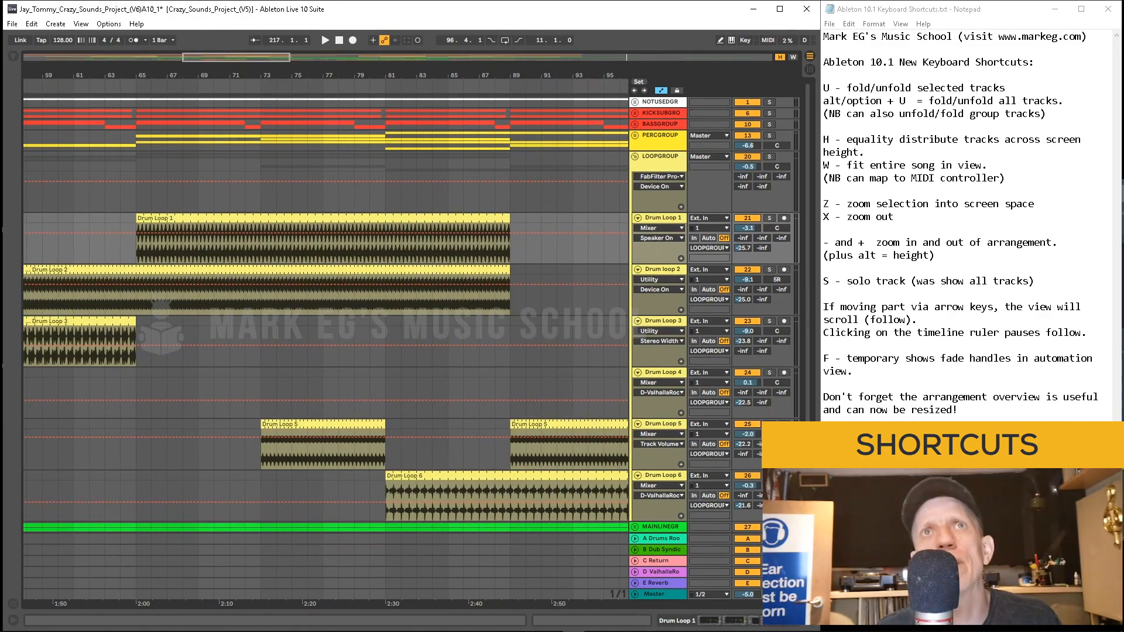
key(w)
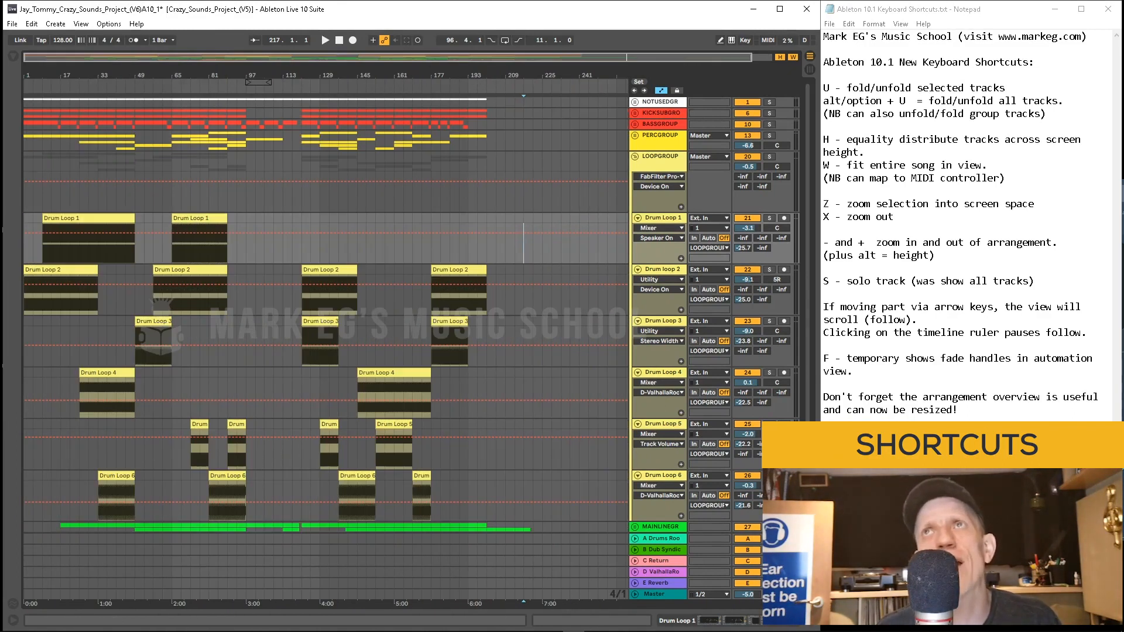
key(w)
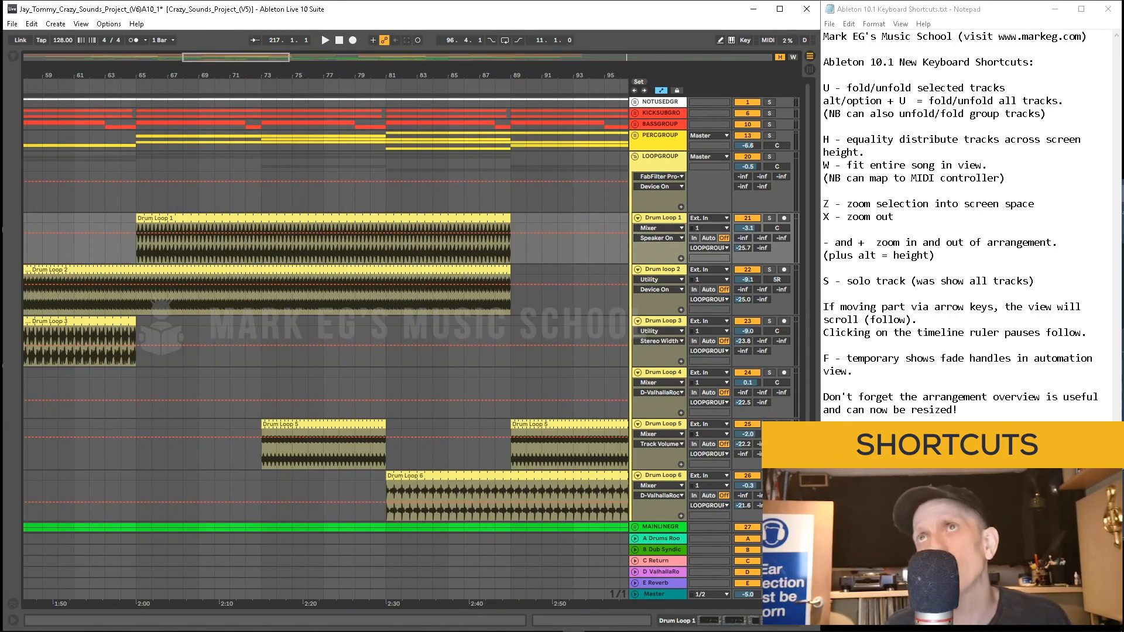
Step: Restore the previous track heights and fit the song in view again
key(h)
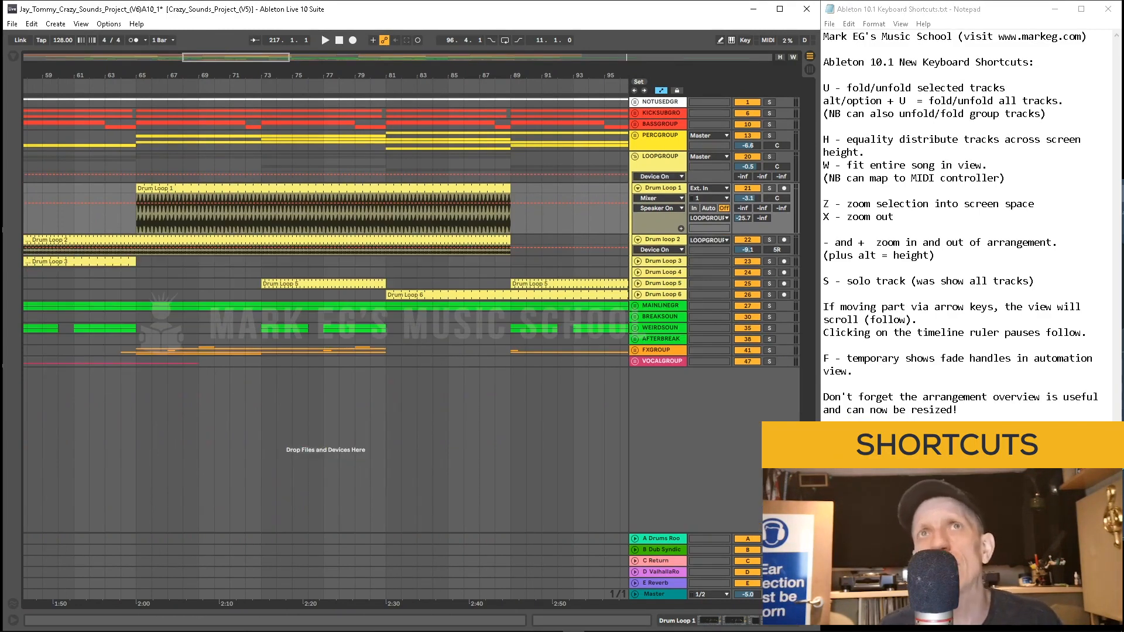
click(542, 220)
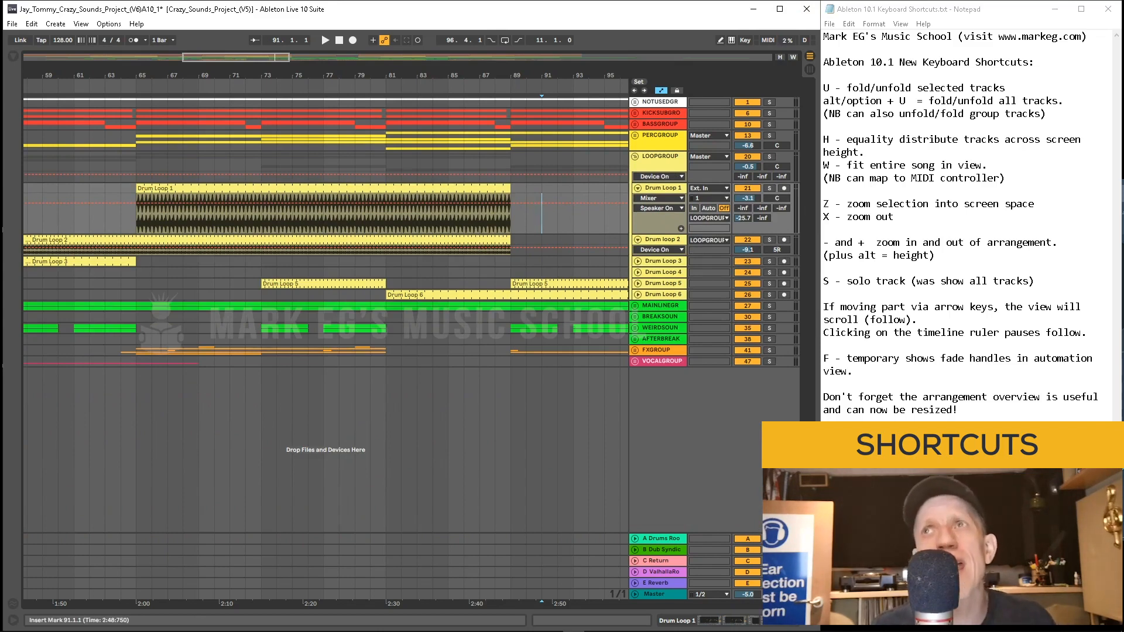
key(w)
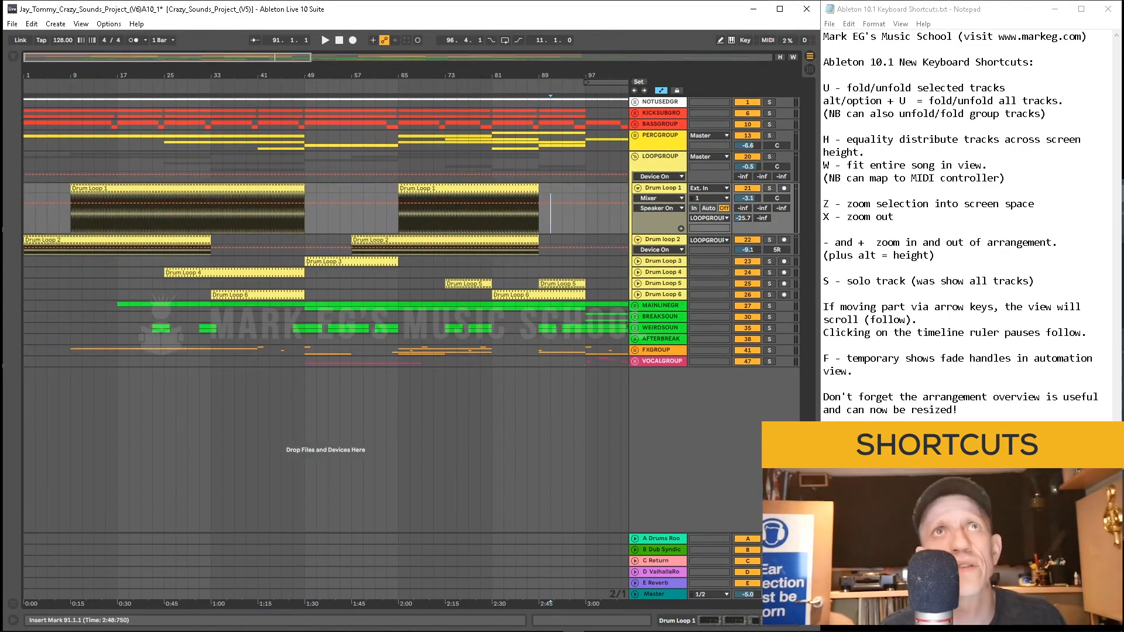
Step: Select a Drum Loop 1 clip and nudge it slightly along the timeline
click(270, 214)
click(200, 214)
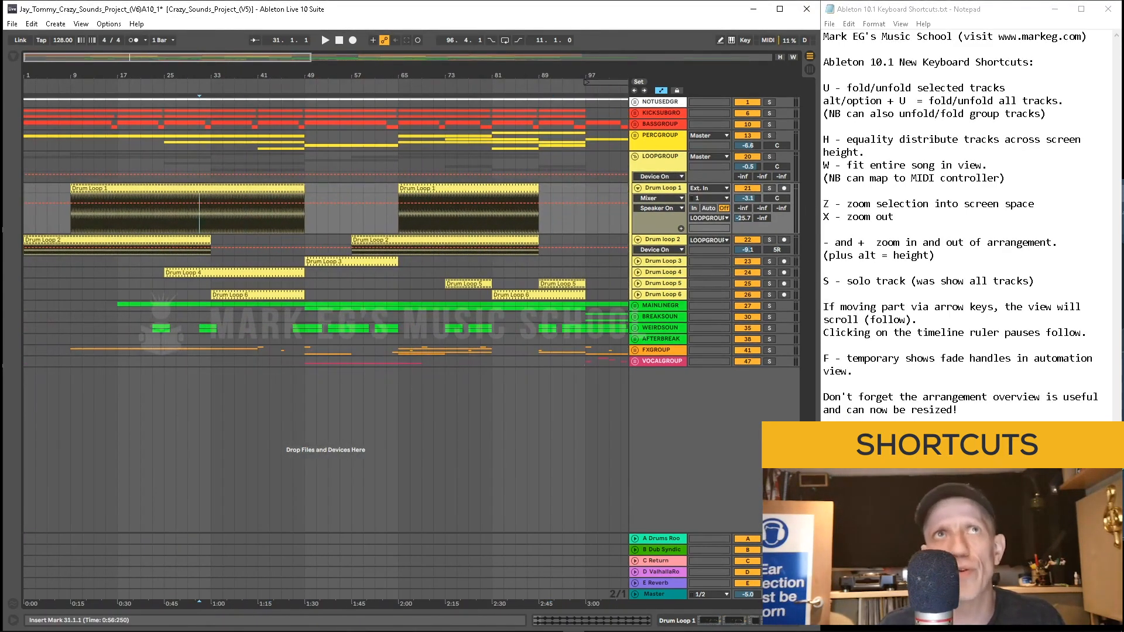
drag(432, 214, 446, 215)
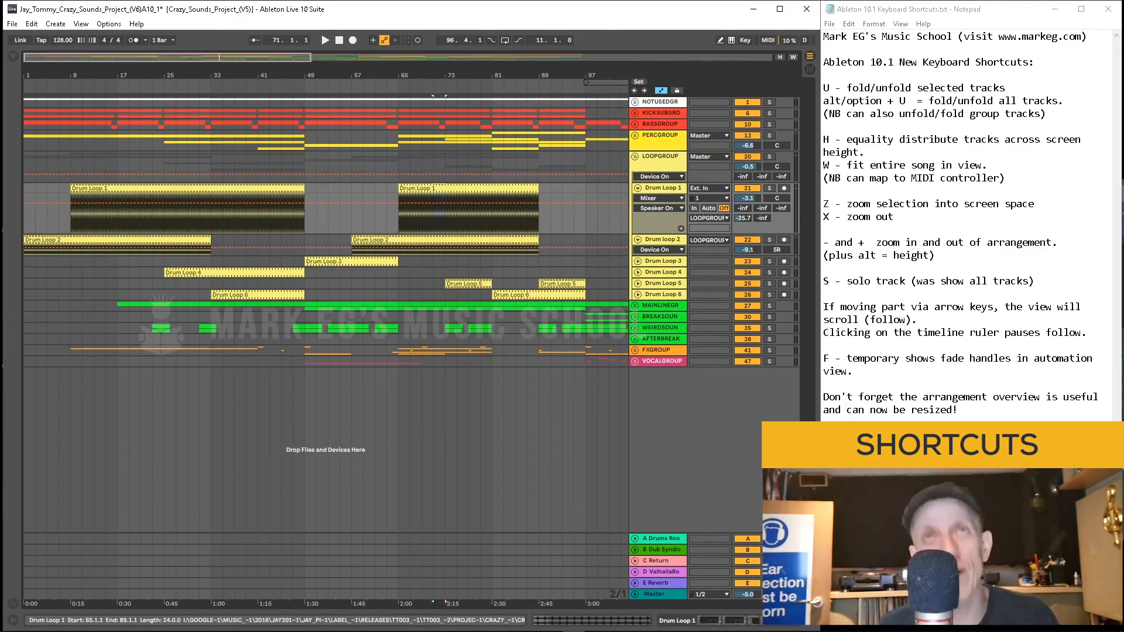
Step: Zoom the selected Drum Loop 1 clip to fill the screen, zoom back out, and start playback from bar 29
key(z)
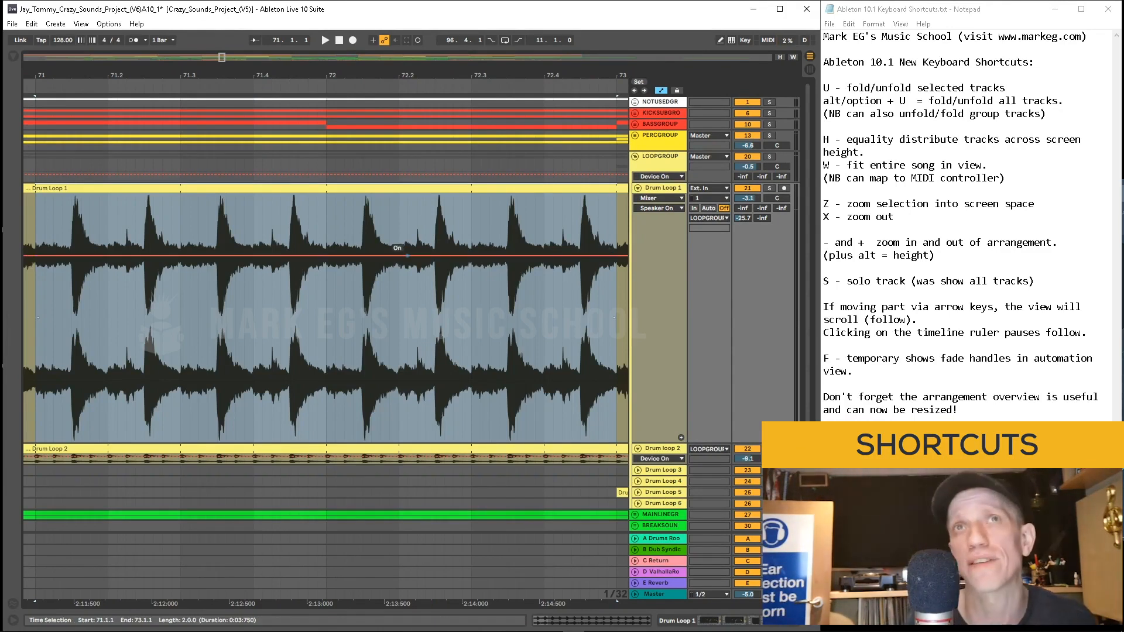
key(x)
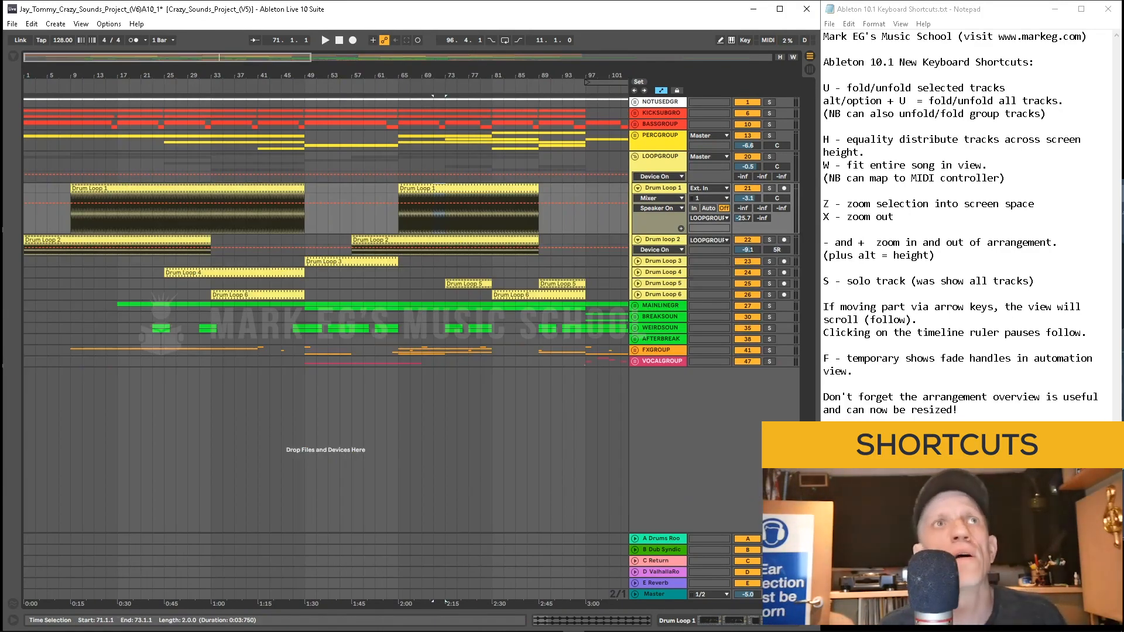
click(187, 211)
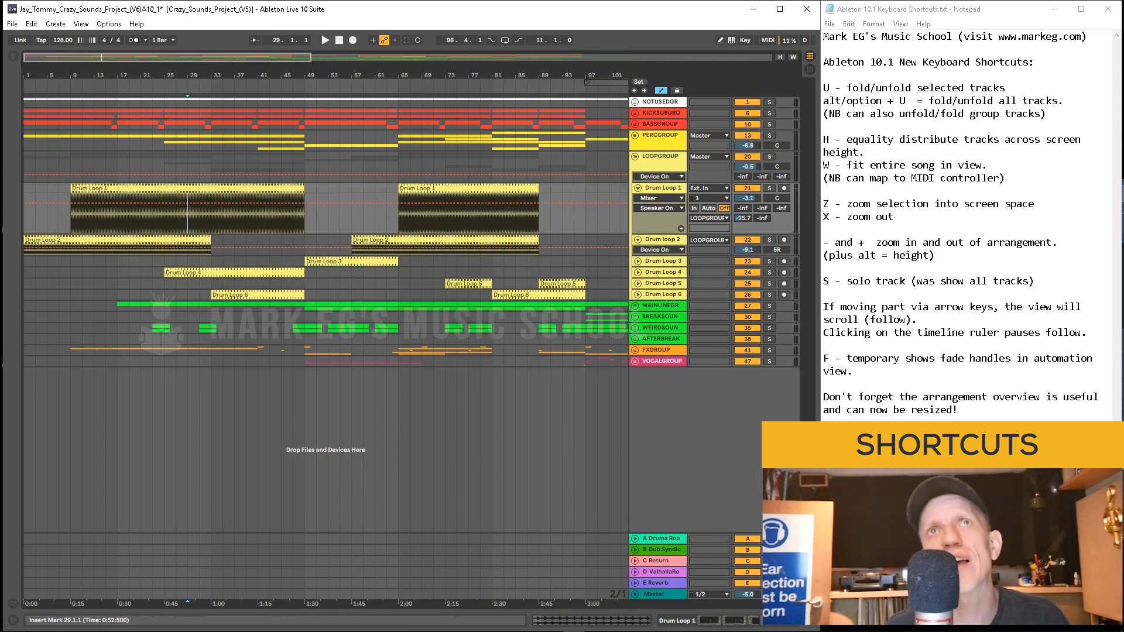
key(space)
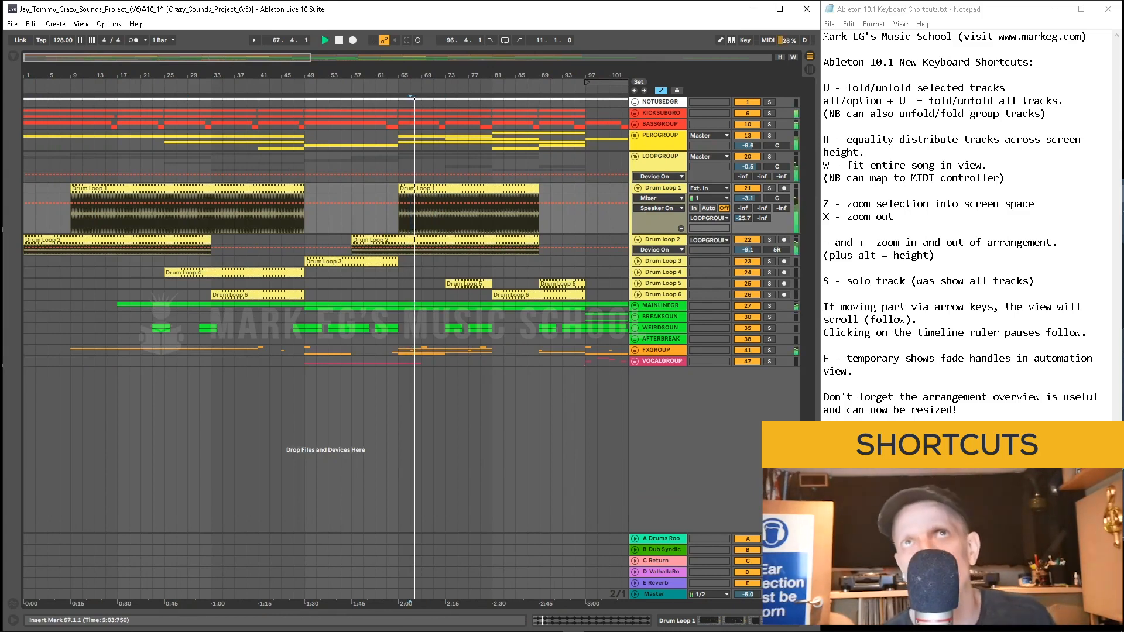
Step: Split the Drum Loop 1 clip at 80.4.3 and 81.1.1 to isolate a short segment
drag(436, 75, 255, 111)
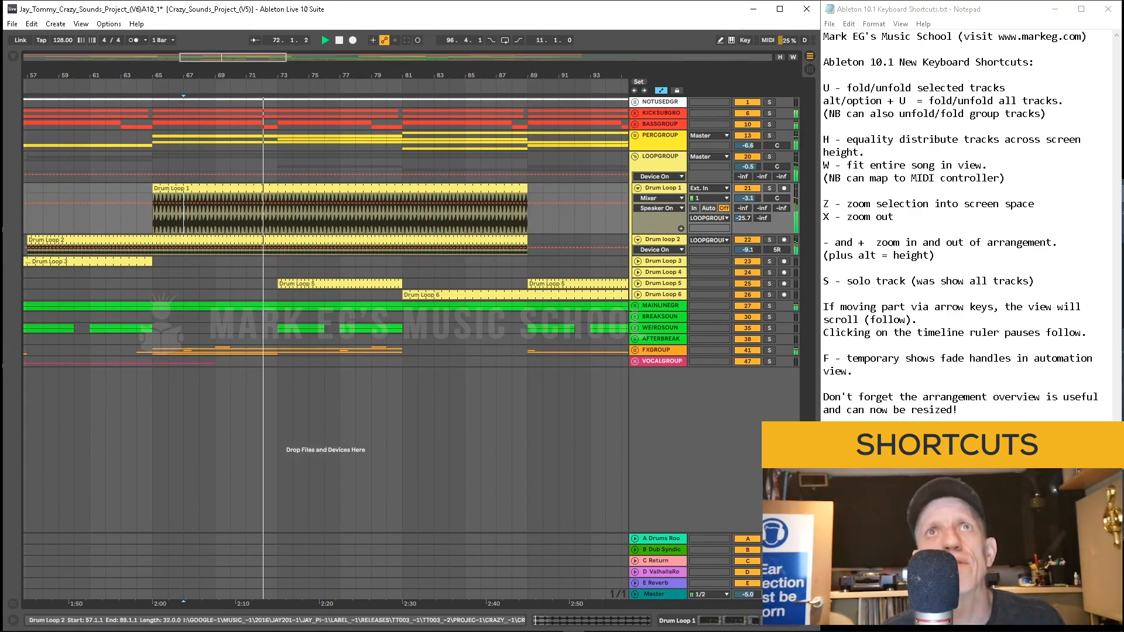
drag(387, 214, 402, 214)
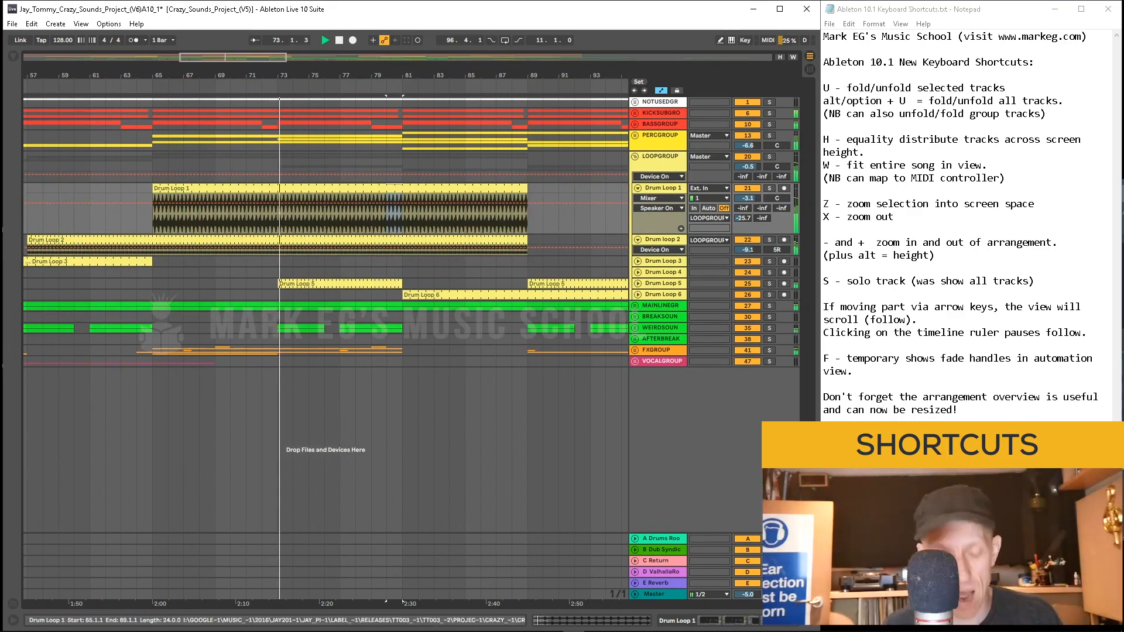
key(z)
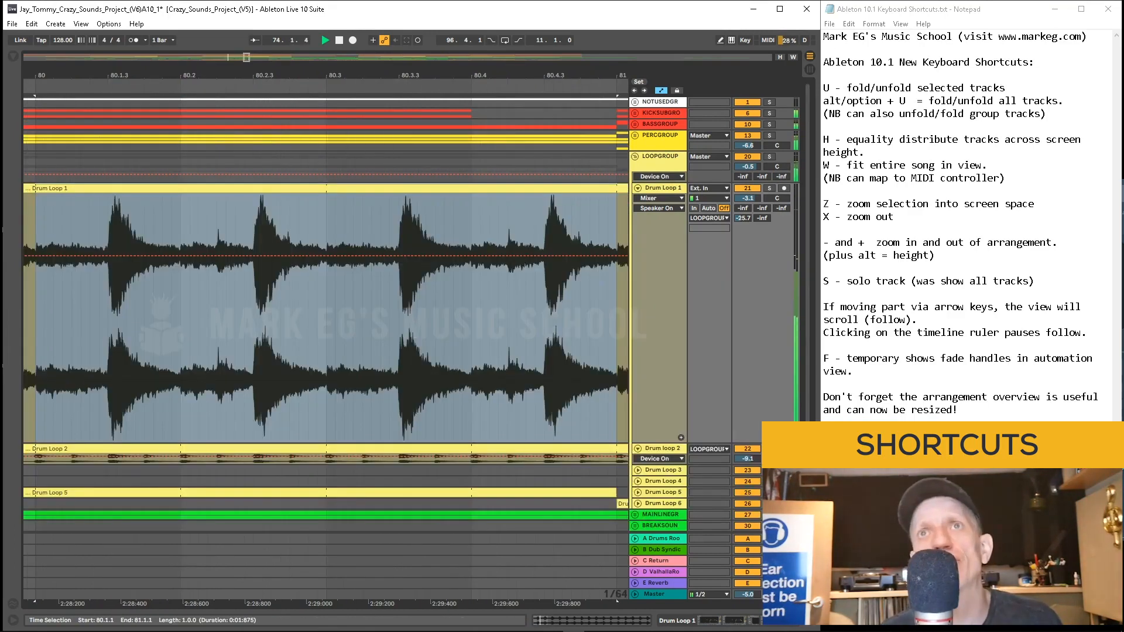
click(544, 318)
key(ctrl+e)
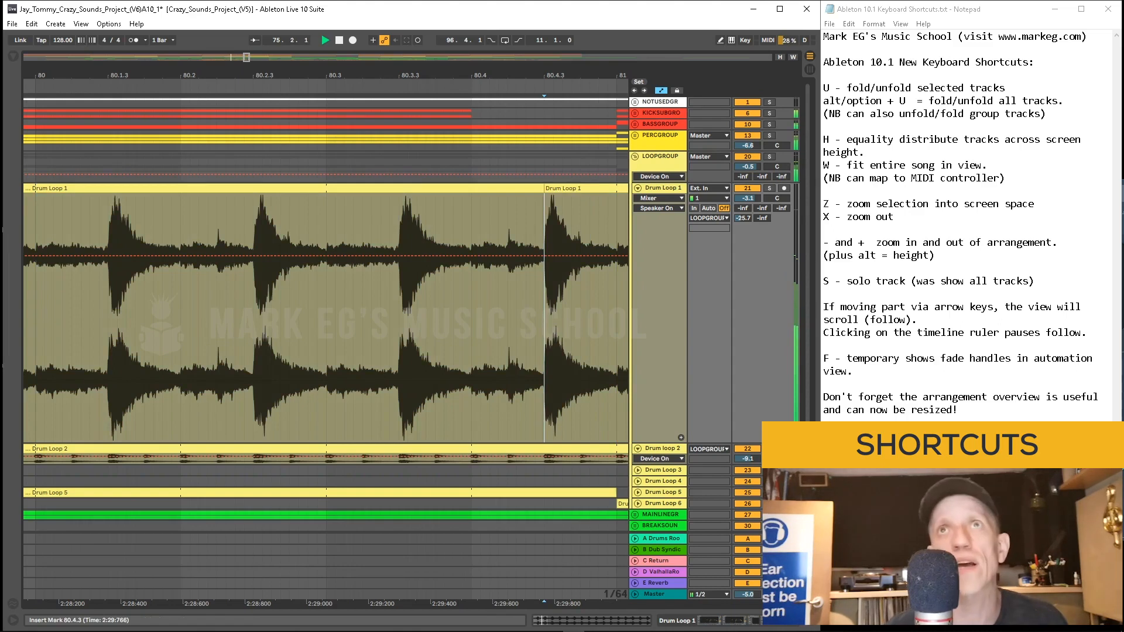
drag(544, 318, 616, 318)
click(616, 317)
key(ctrl+e)
Step: Select the isolated Drum Loop 1 segment and reverse it
click(580, 188)
key(shift+Tab)
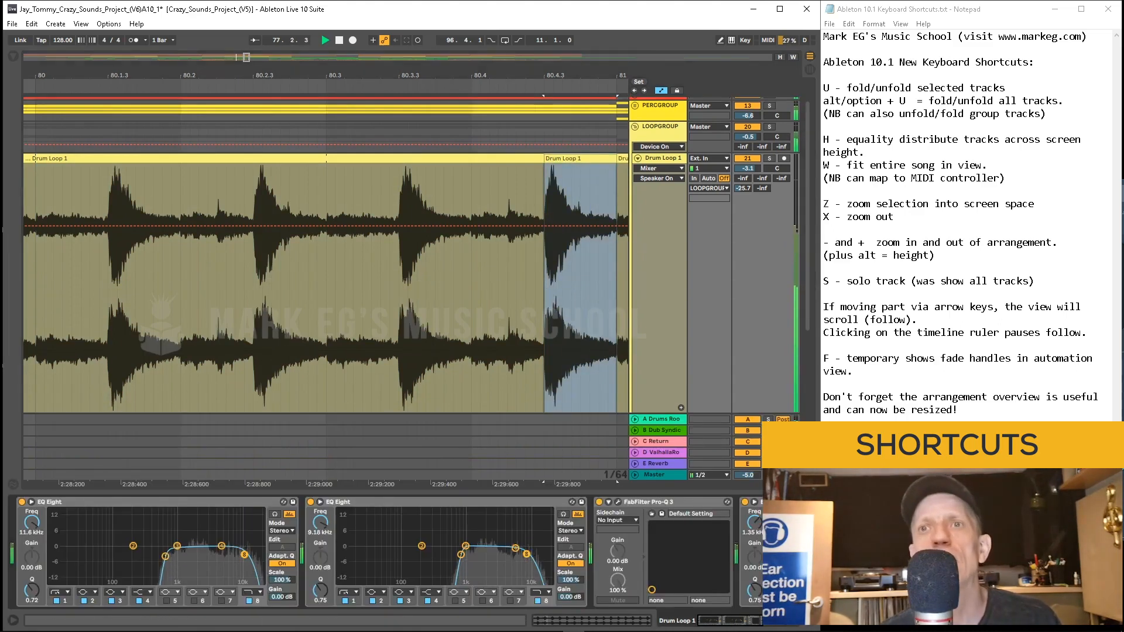
key(shift+Tab)
key(r)
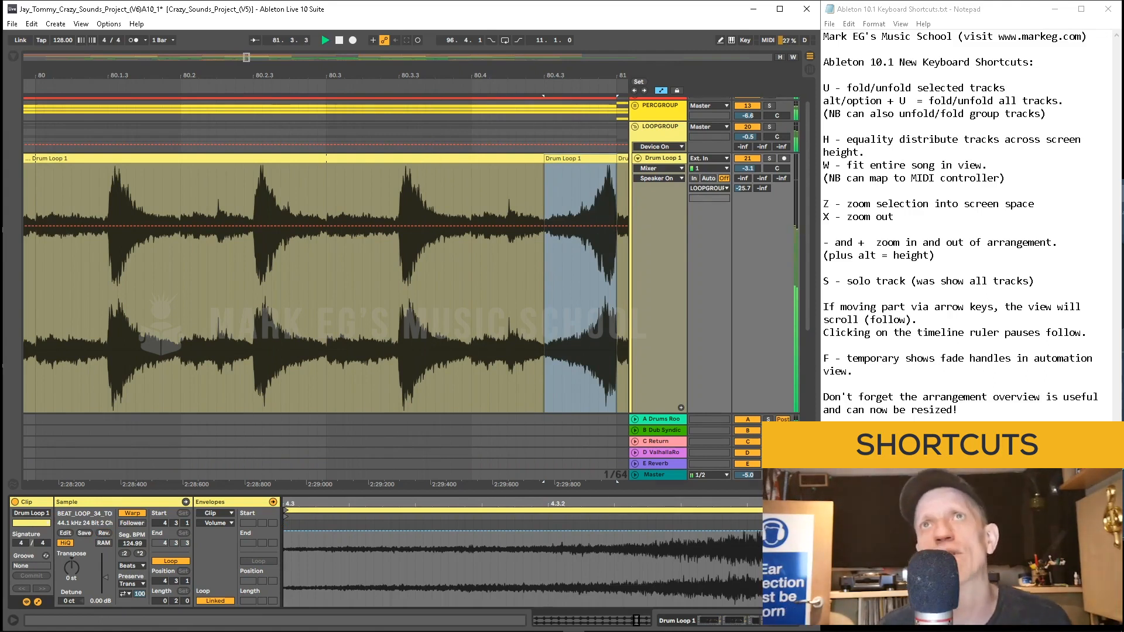
Step: Fit the song in view, stop playback, and zoom the arrangement in and out around bar 33
key(w)
key(space)
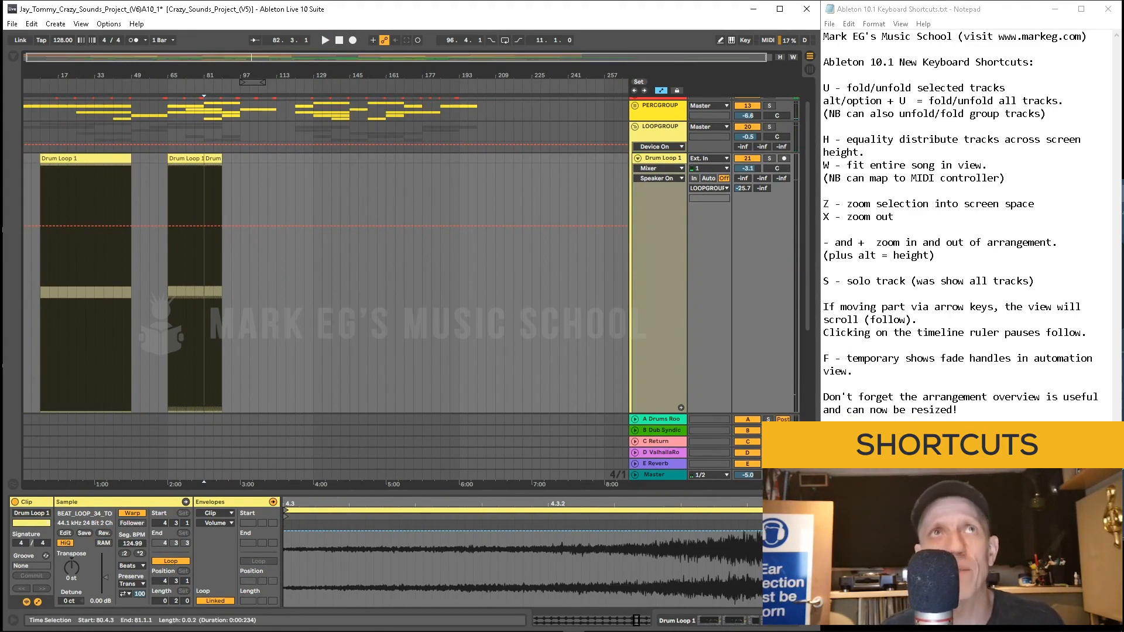
drag(180, 75, 404, 113)
drag(484, 75, 484, 140)
drag(475, 75, 475, 6)
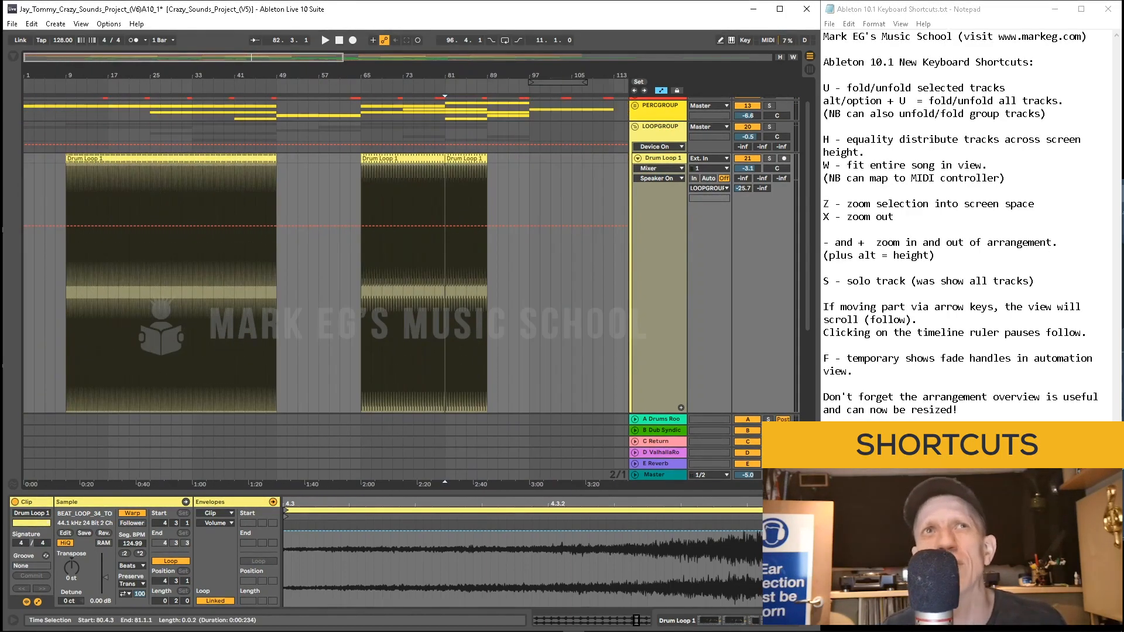
click(191, 257)
key(plus)
key(plus)
key(plus)
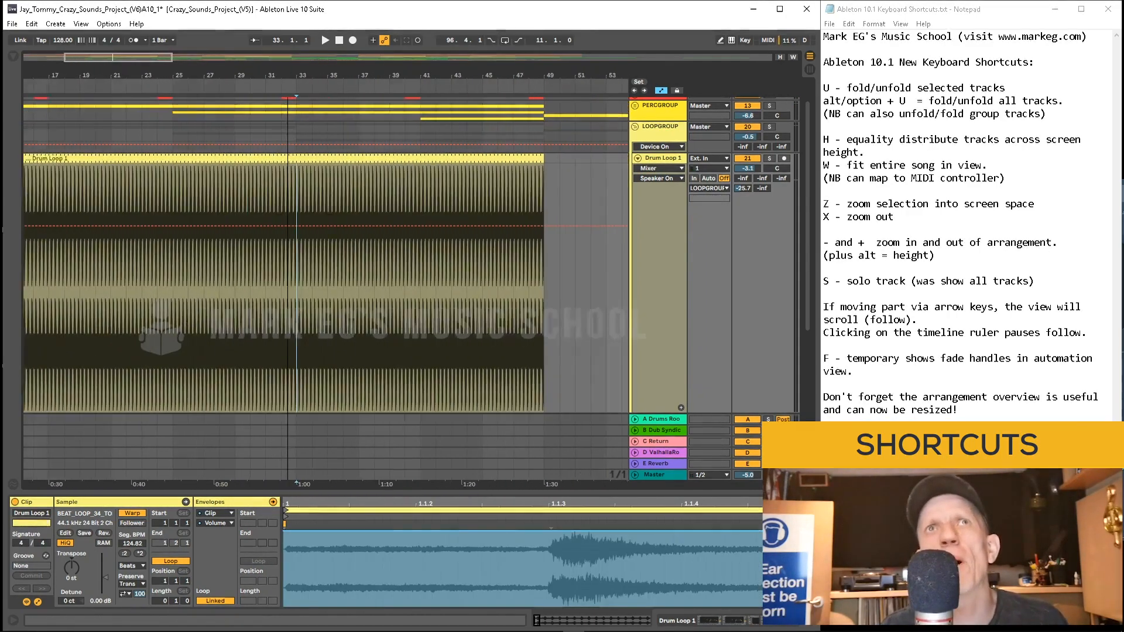
key(minus)
key(minus)
key(minus)
key(plus)
key(plus)
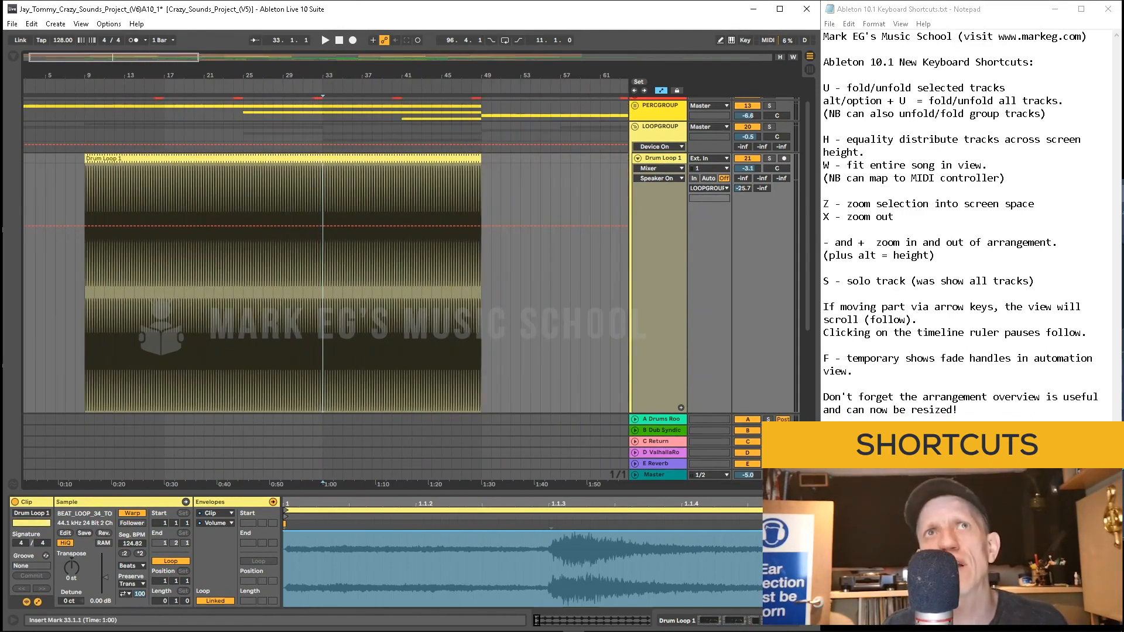
Step: Set the insert mark at bar 47 and zoom the arrangement in and out around it
click(461, 263)
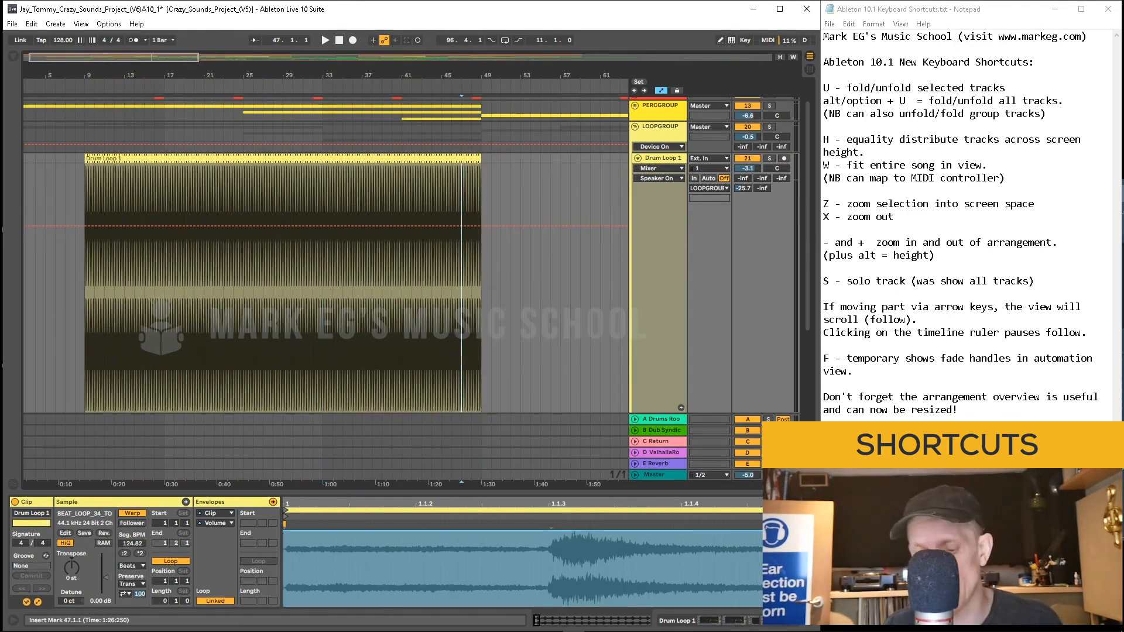
key(plus)
key(plus)
key(plus)
key(plus)
key(plus)
key(plus)
key(plus)
key(plus)
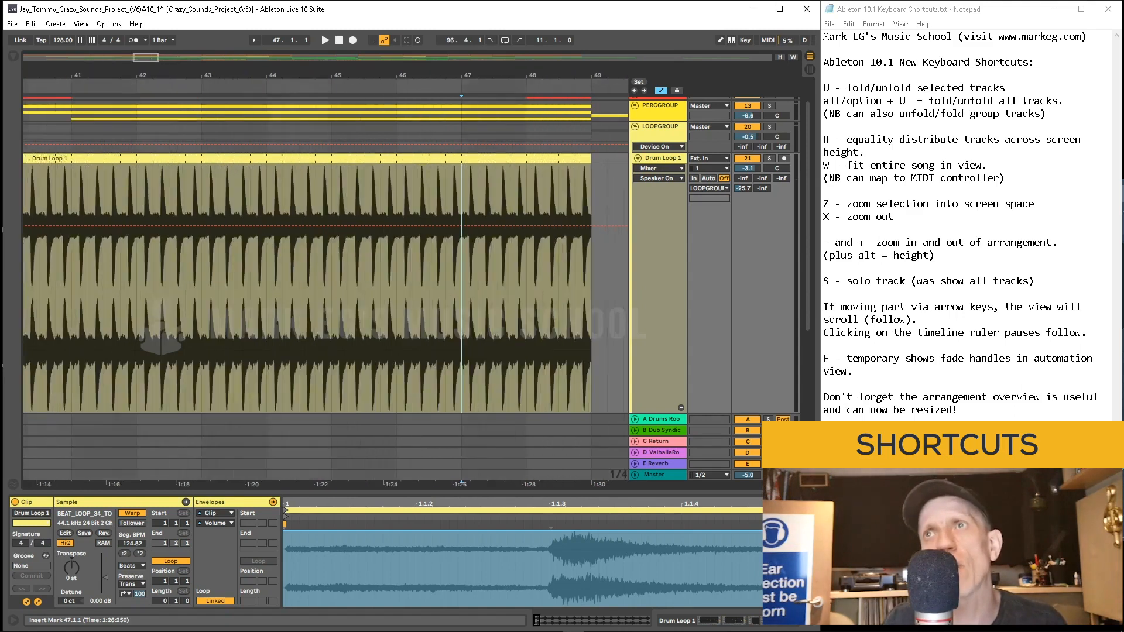
key(plus)
key(plus)
key(plus)
key(plus)
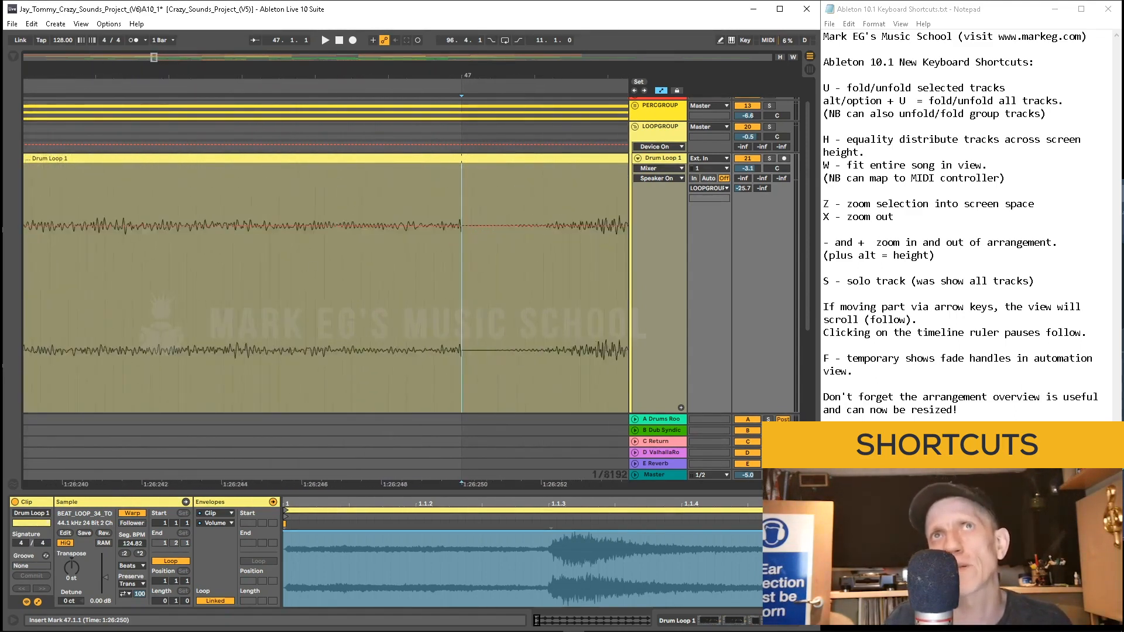
key(minus)
key(minus)
key(minus)
key(minus)
key(minus)
key(minus)
key(minus)
key(minus)
key(minus)
key(minus)
key(minus)
key(minus)
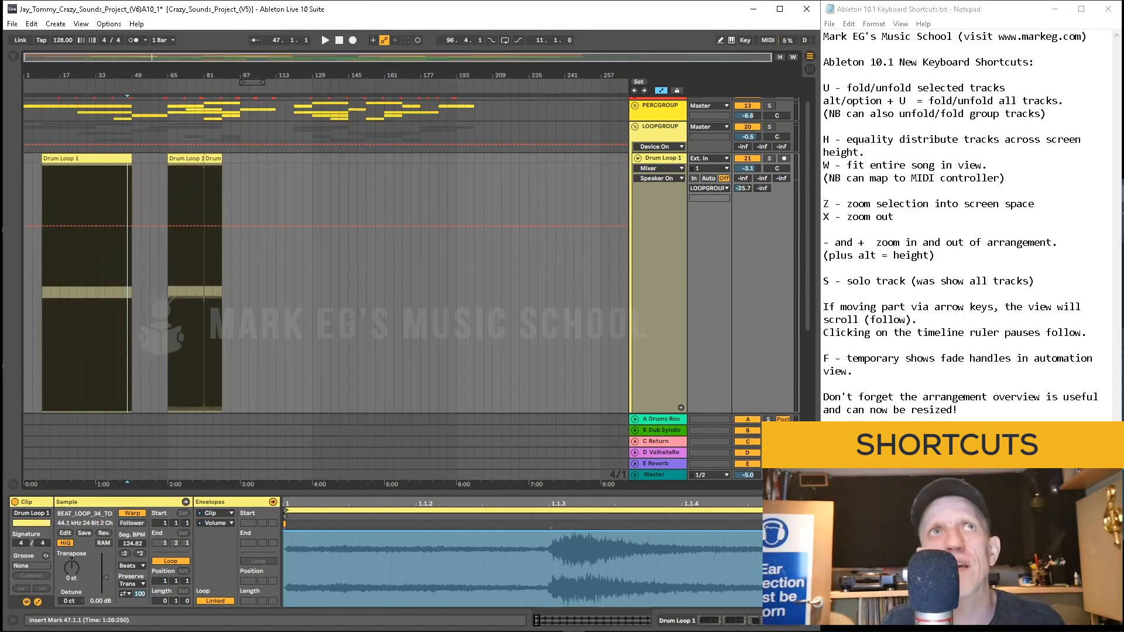
key(plus)
key(plus)
key(plus)
key(minus)
key(minus)
key(minus)
key(minus)
key(minus)
key(minus)
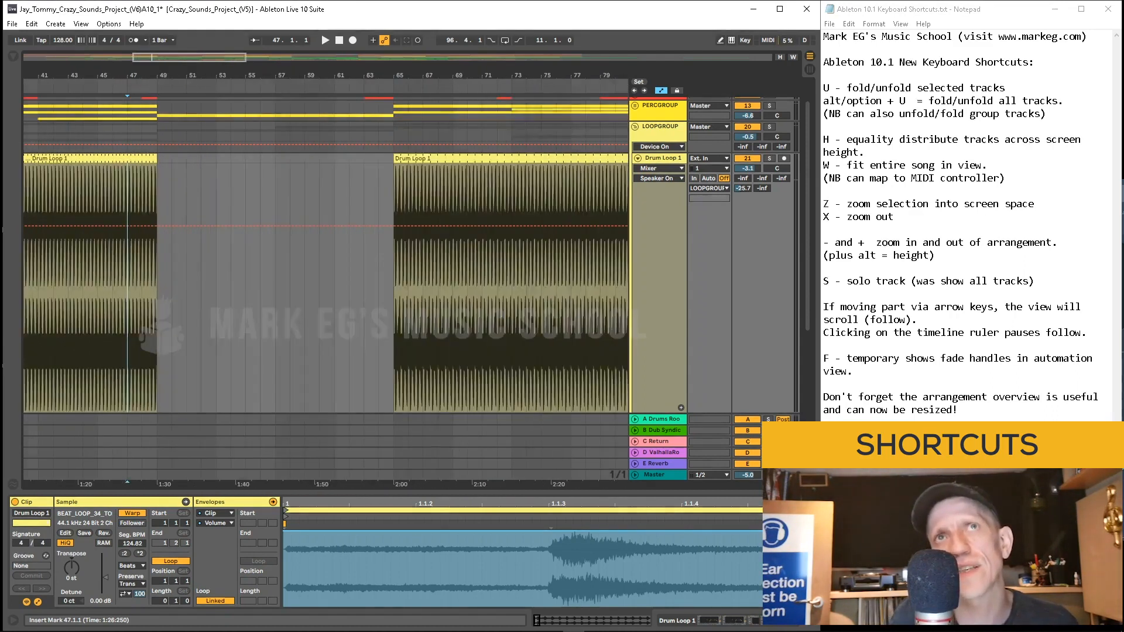
Step: Zoom in and out around other points on the Drum Loop 1 track, ending around bar 95
click(312, 287)
key(plus)
key(plus)
key(plus)
key(plus)
key(minus)
key(minus)
key(minus)
key(minus)
drag(394, 287, 403, 287)
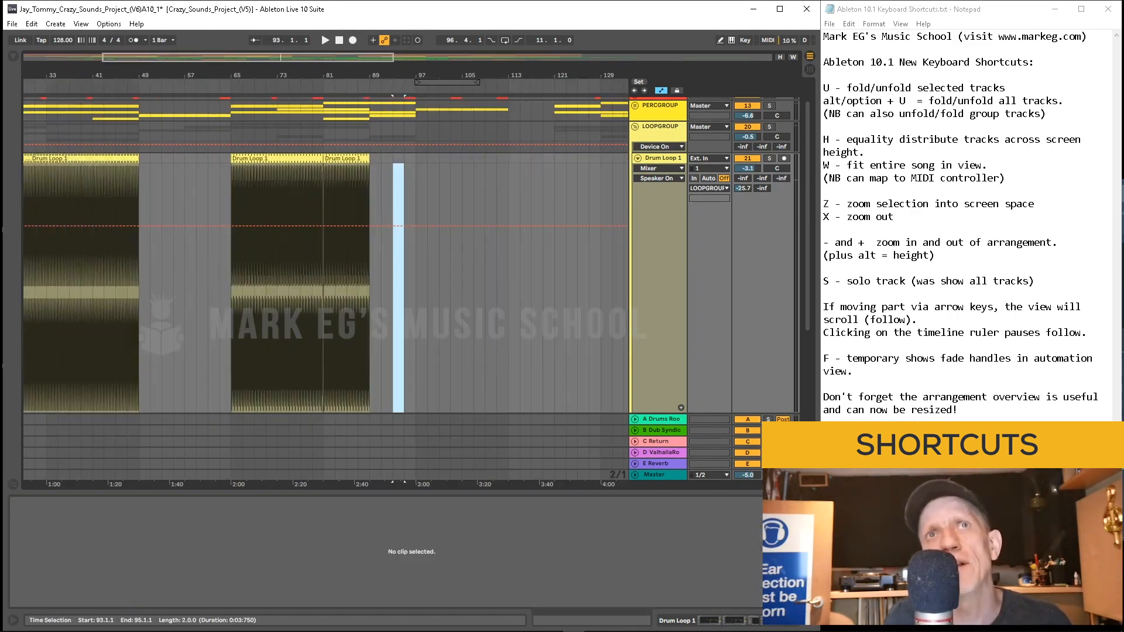
click(404, 286)
key(plus)
key(plus)
key(plus)
key(plus)
key(plus)
key(plus)
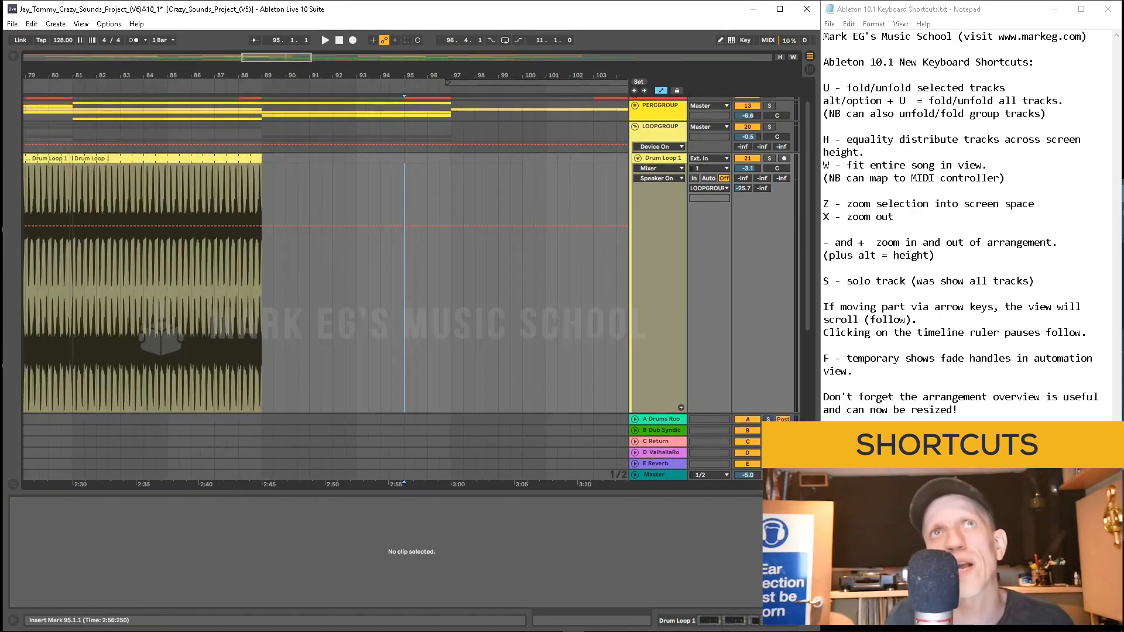
key(minus)
key(minus)
key(minus)
key(minus)
key(minus)
key(minus)
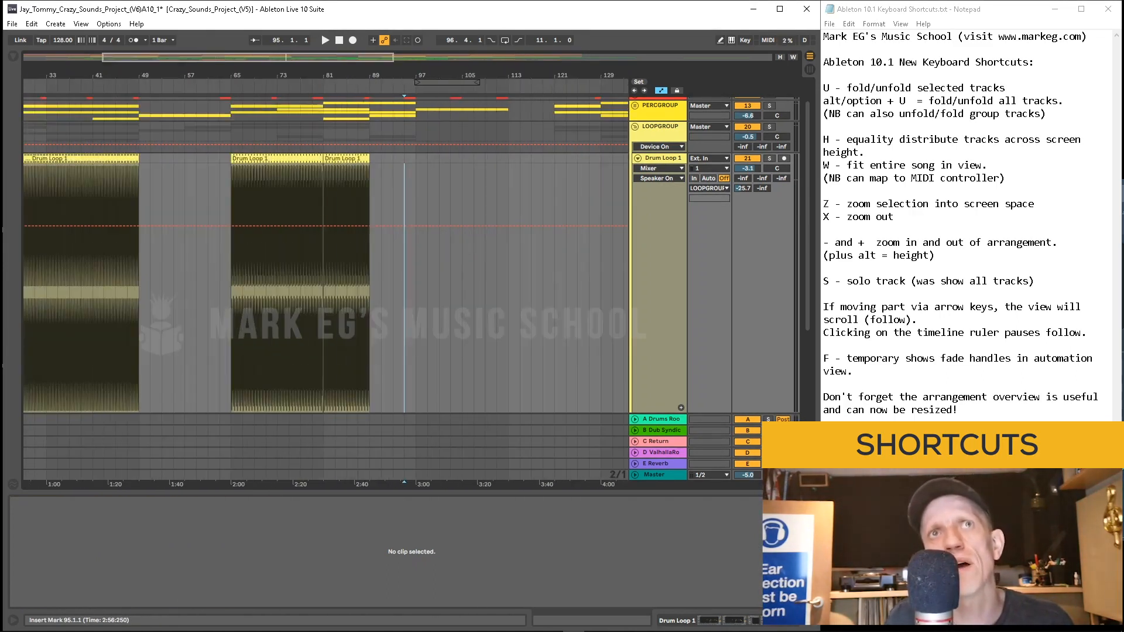
Step: Zoom the two-bar range at bar 83 to fill the screen, zoom back out, and fit the song in view
drag(346, 287, 335, 287)
key(z)
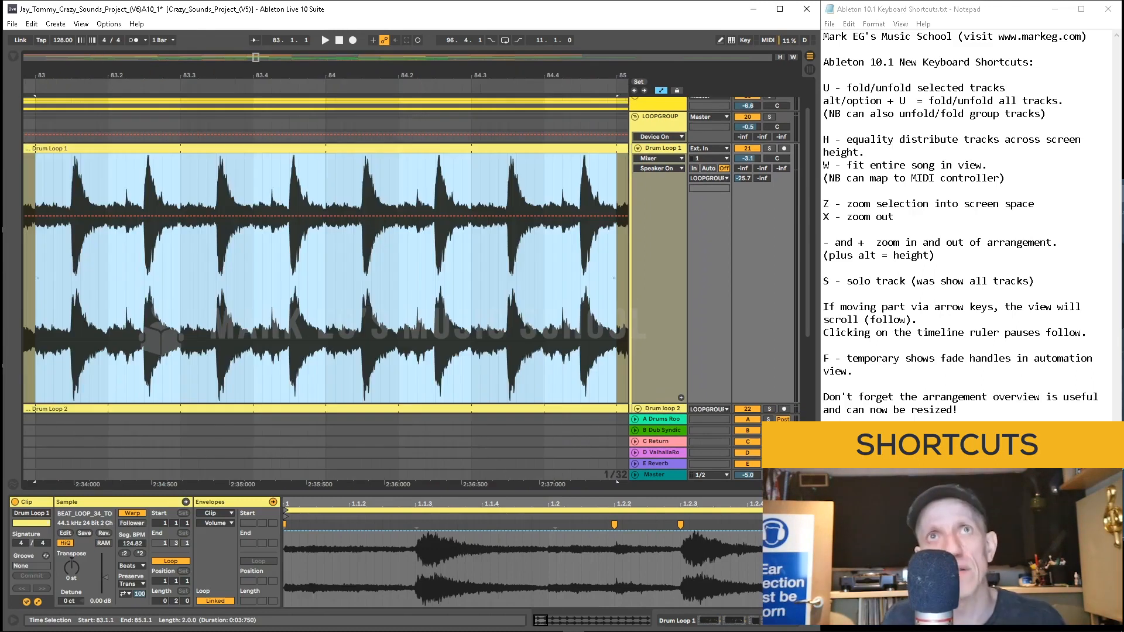
key(x)
click(393, 287)
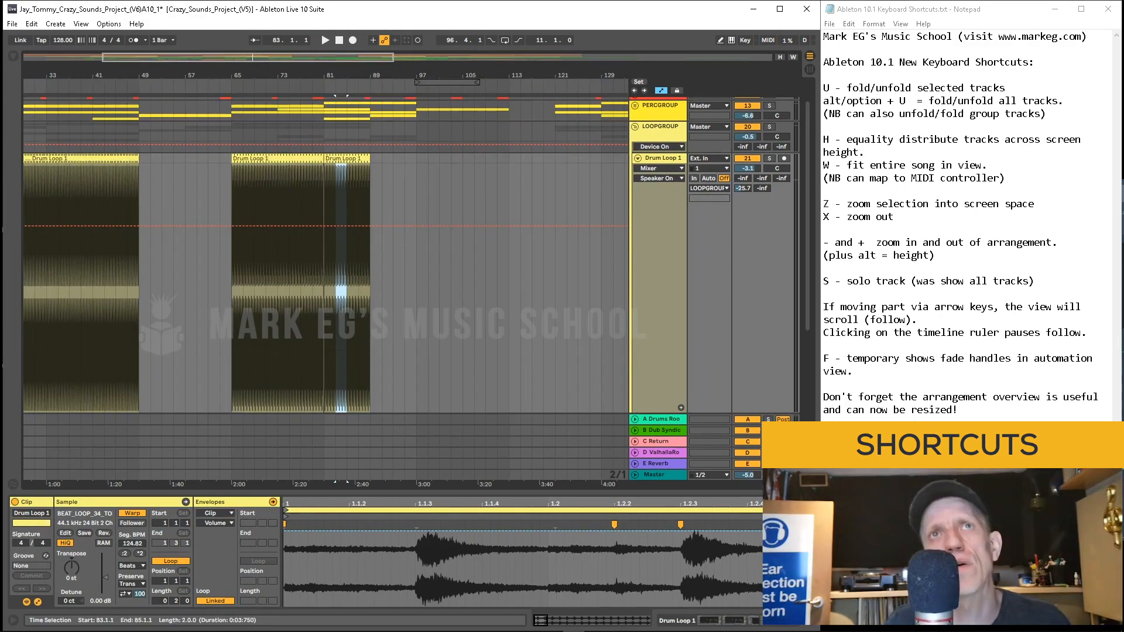
key(plus)
key(plus)
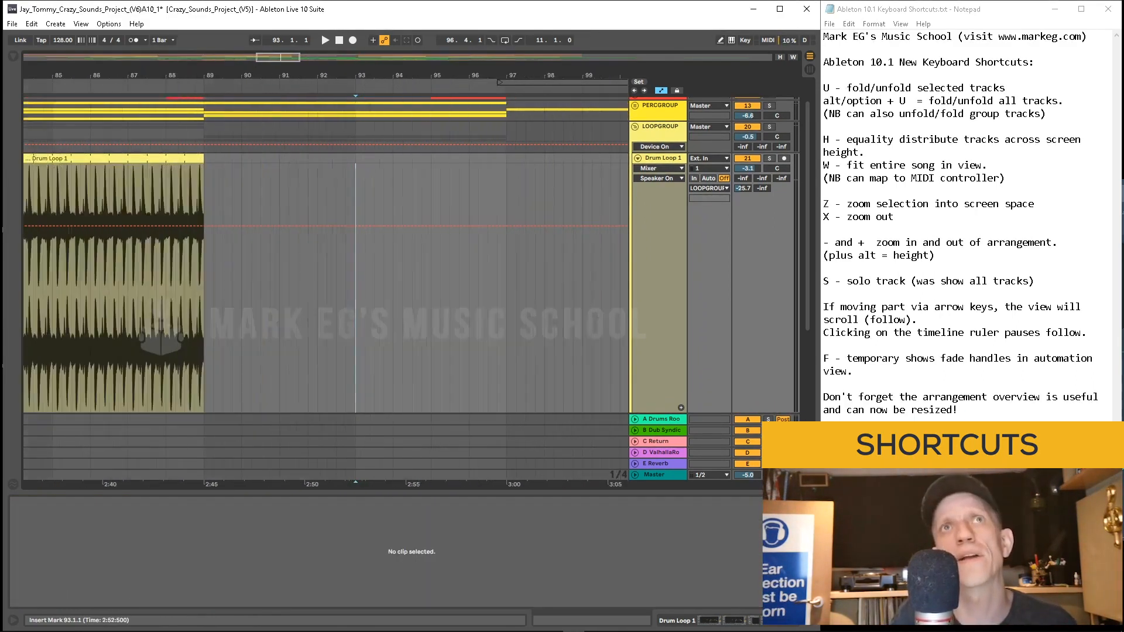
key(w)
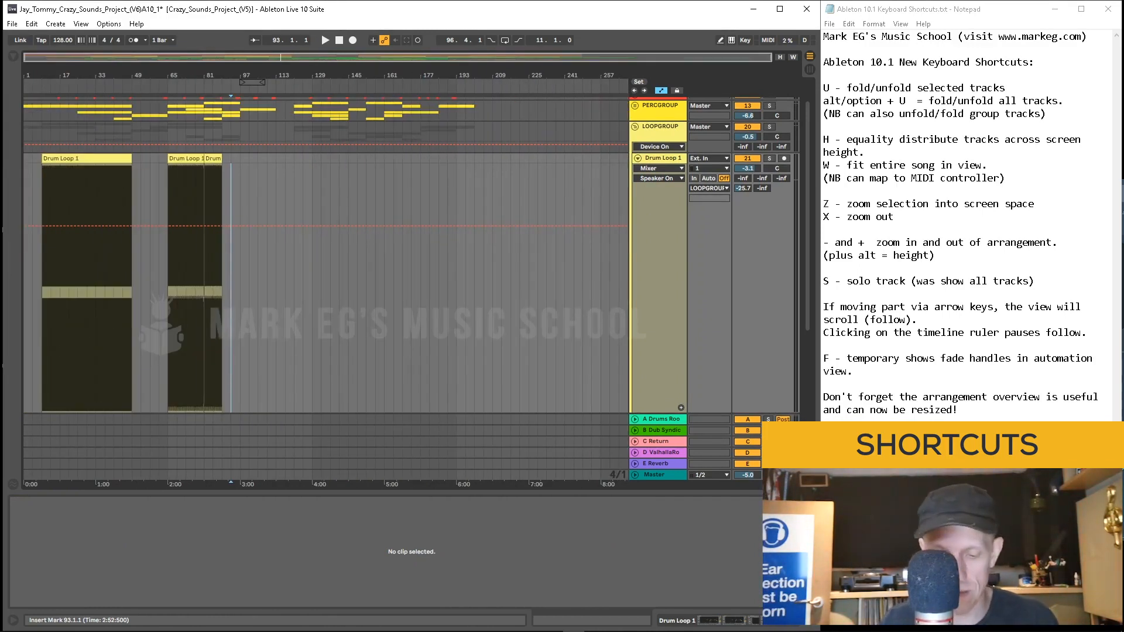
Step: Distribute track heights equally across the screen, then repeatedly increase and decrease all track heights
key(h)
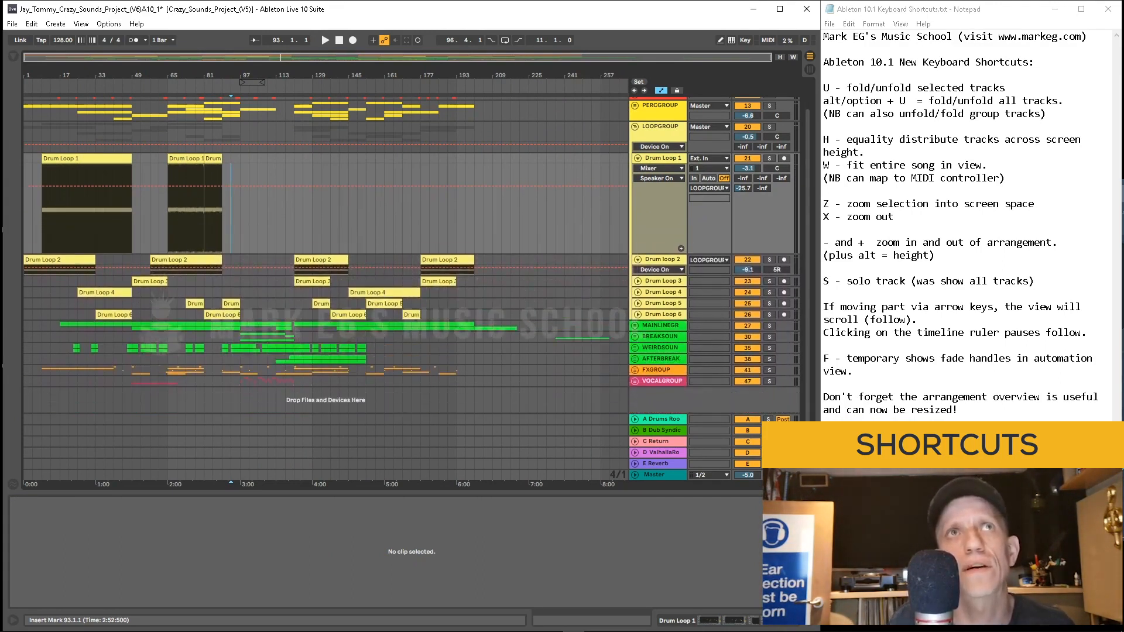
key(alt+plus)
key(alt+plus)
key(alt+plus)
key(alt+plus)
key(alt+plus)
key(alt+plus)
key(alt+plus)
key(alt+plus)
key(alt+minus)
key(alt+minus)
key(alt+minus)
key(alt+minus)
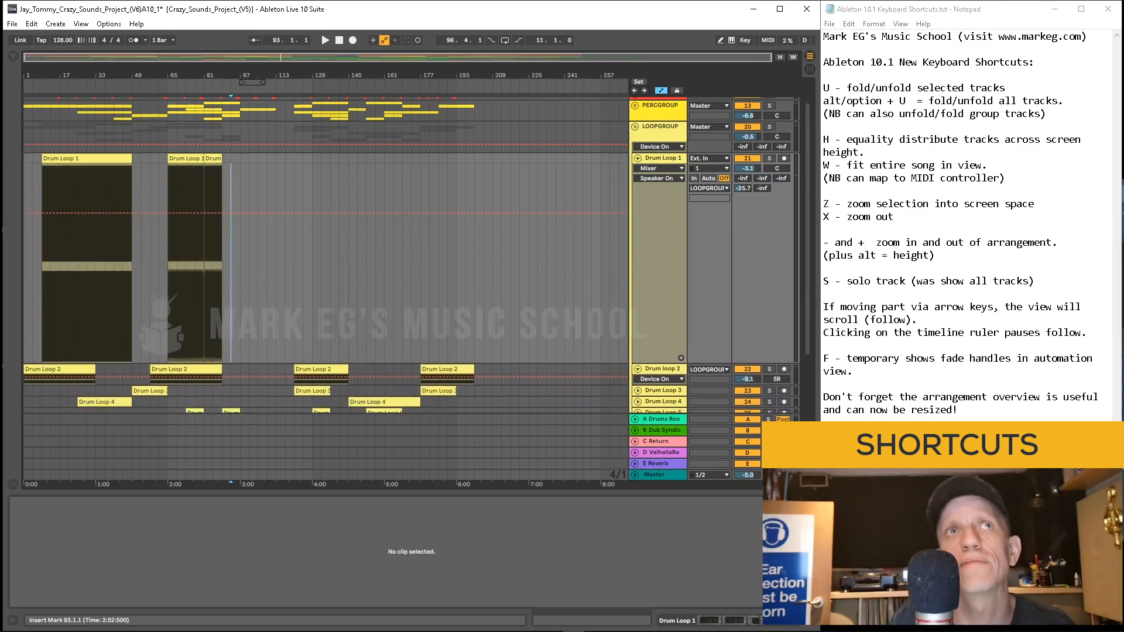
key(alt+minus)
key(alt+minus)
key(alt+minus)
key(alt+minus)
key(alt+minus)
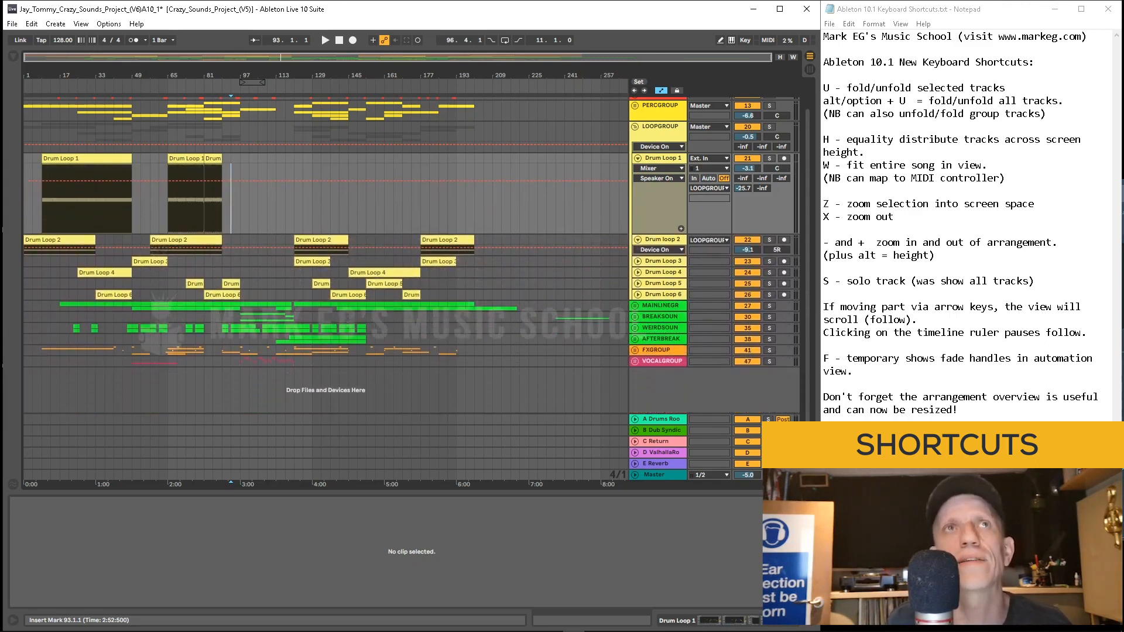
key(alt+plus)
key(alt+plus)
key(alt+plus)
key(alt+plus)
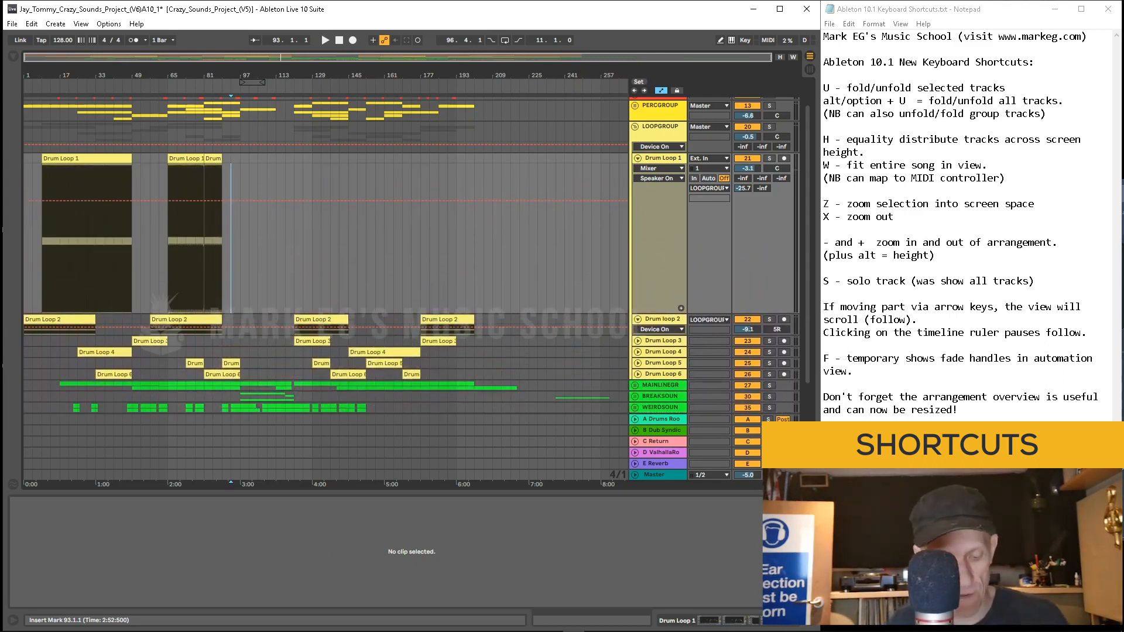
key(alt+minus)
key(alt+minus)
key(alt+minus)
key(alt+minus)
key(alt+minus)
key(alt+minus)
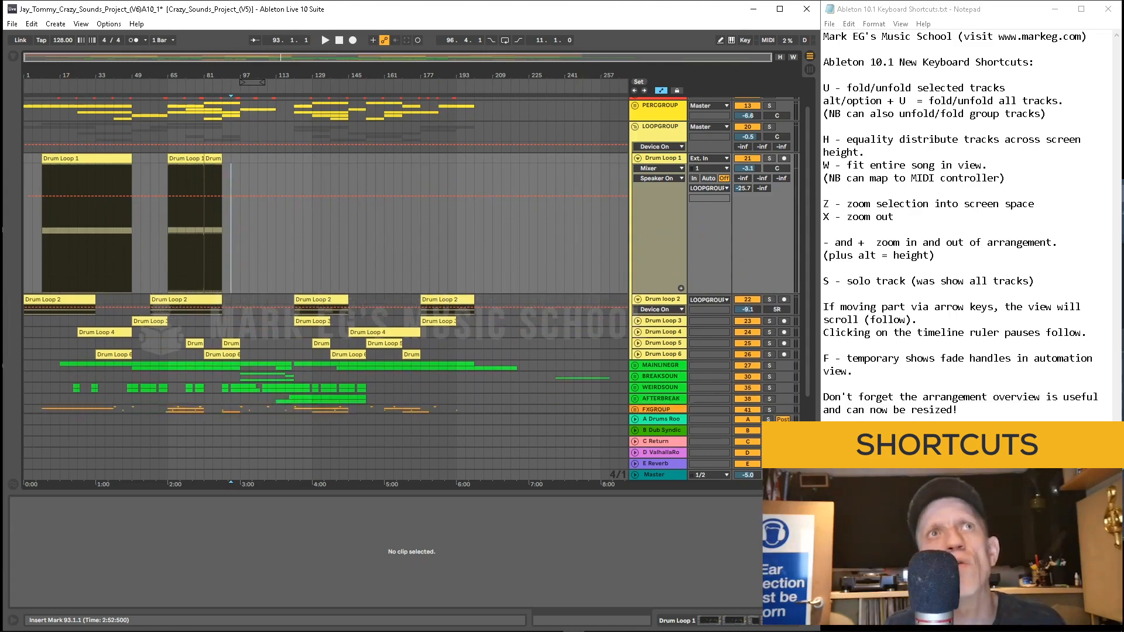
key(alt+plus)
key(alt+plus)
key(alt+plus)
key(alt+plus)
key(alt+plus)
key(alt+plus)
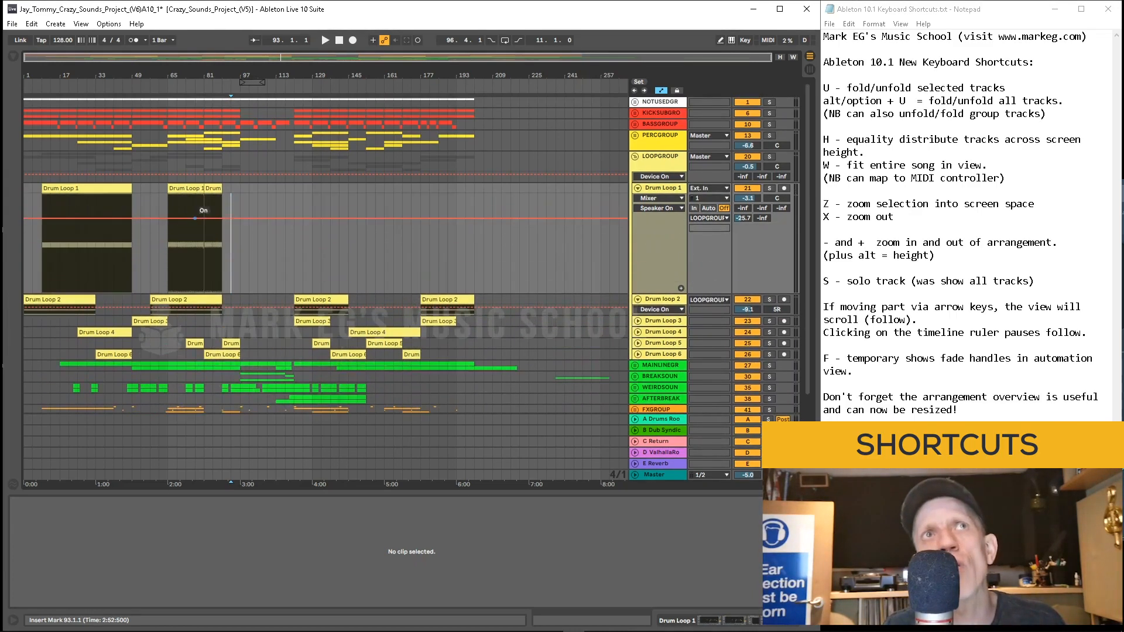
key(alt+minus)
key(alt+minus)
key(alt+minus)
key(alt+minus)
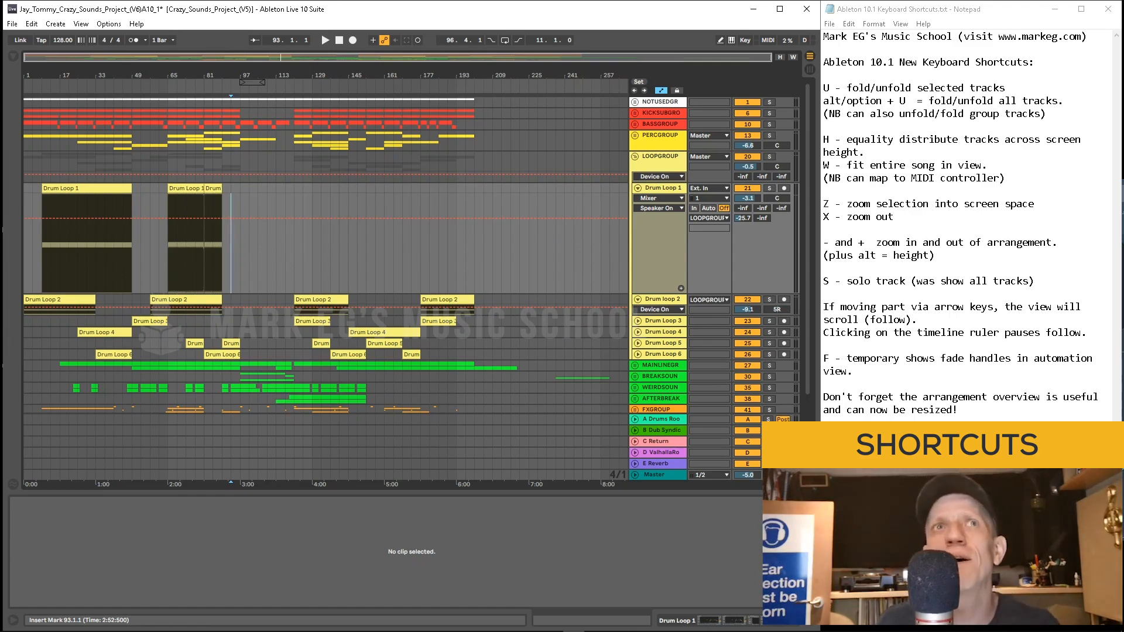
Step: Select a clip and a track, then solo and unsolo it with the solo shortcut
click(195, 251)
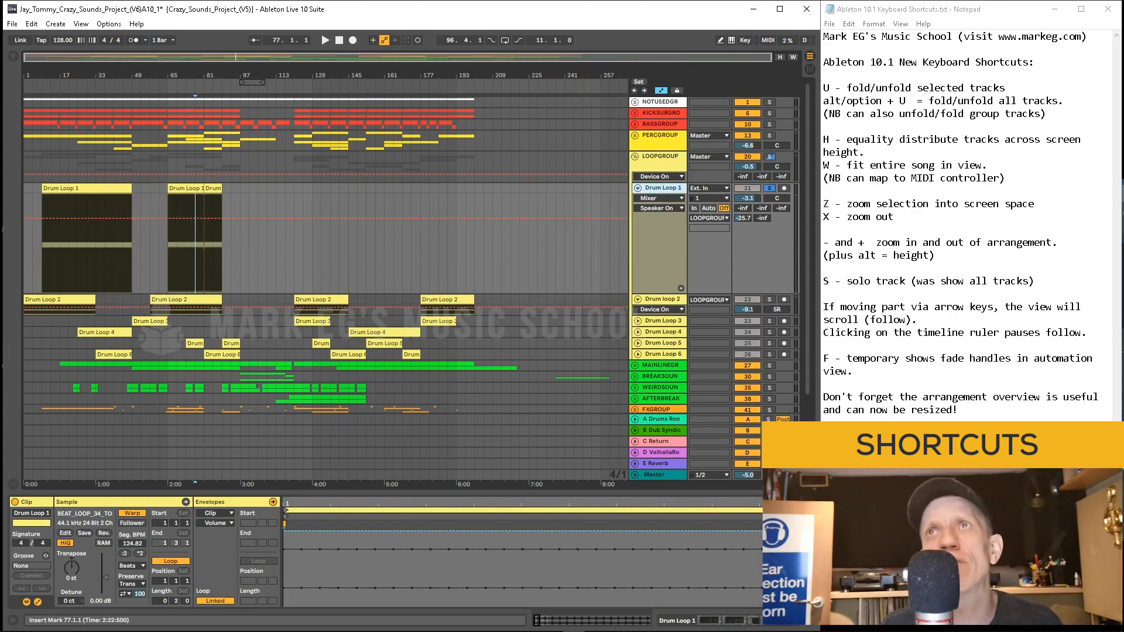
scroll(326, 252, down, 3)
click(660, 325)
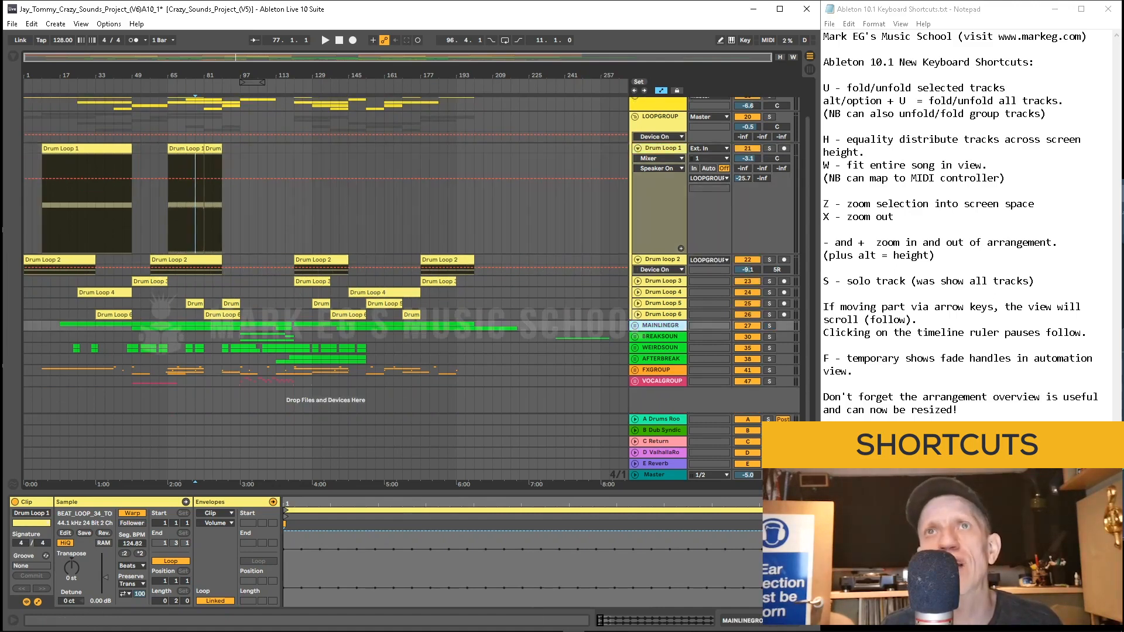
click(447, 303)
key(s)
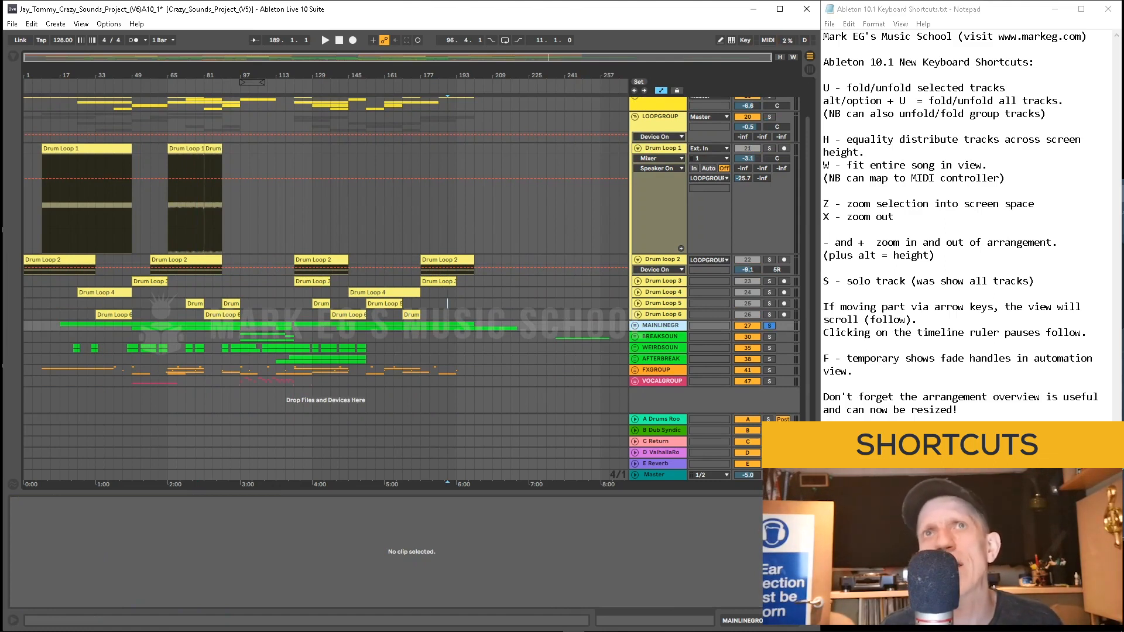
key(s)
Step: Solo and unsolo the Drum Loop 1 track, and start and stop playback from around bar 85
click(213, 292)
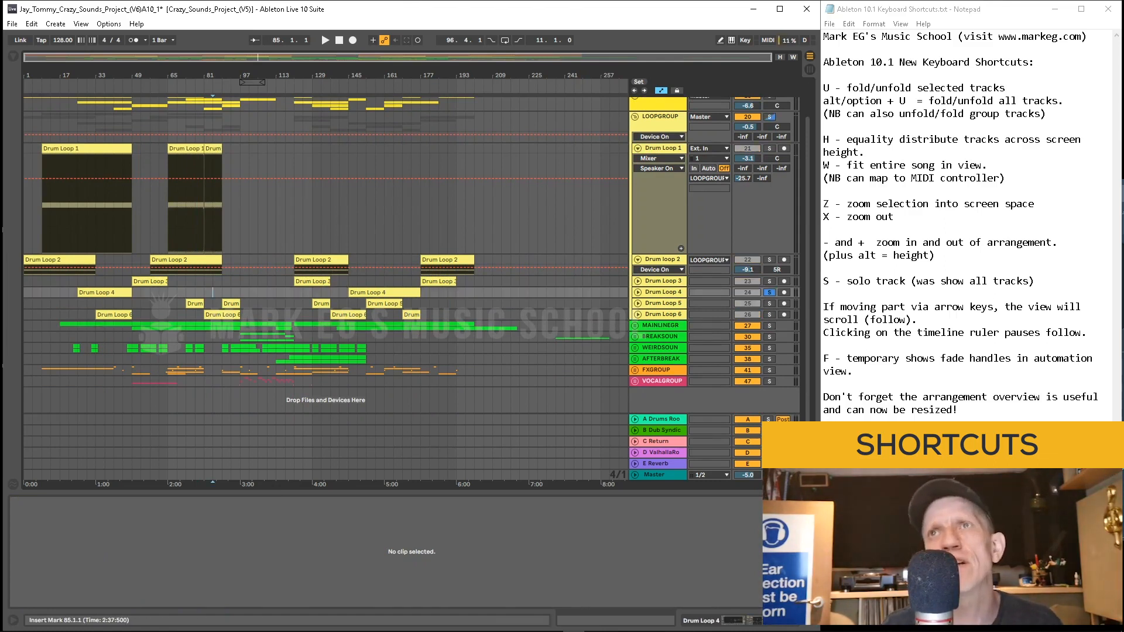
click(240, 216)
key(s)
key(s)
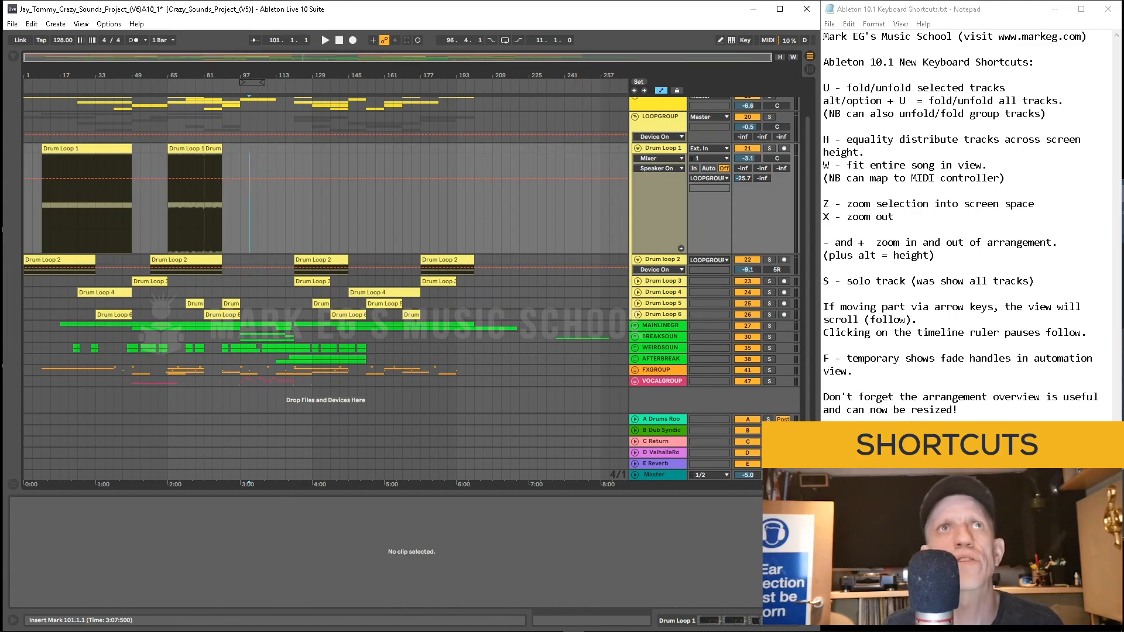
click(186, 217)
key(space)
click(212, 217)
key(space)
key(space)
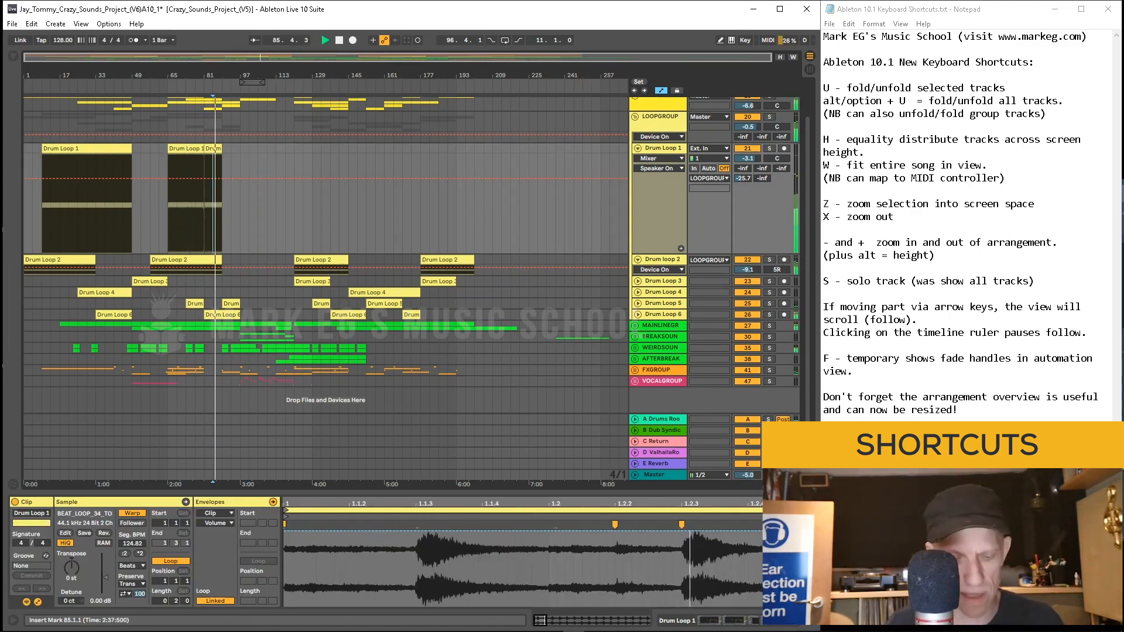
Step: Select the Drum Loop 6 track and solo then unsolo it
click(195, 315)
key(s)
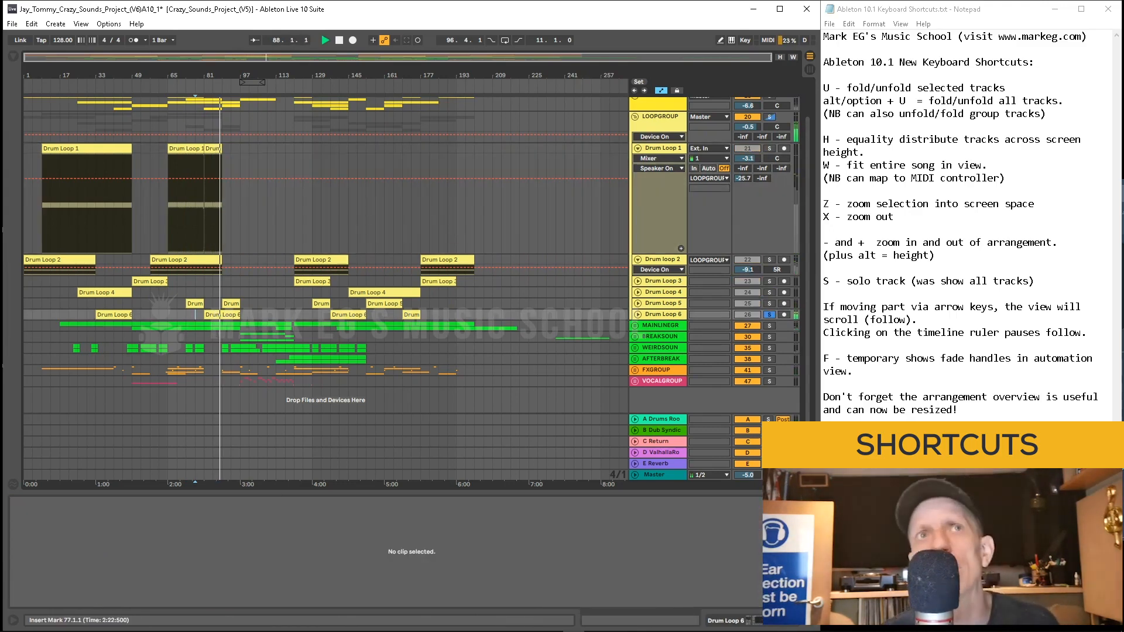
key(s)
Step: Solo the PERCGROUP track, audition it with playback from bar 133, and unsolo it
scroll(231, 141, up, 2)
click(231, 141)
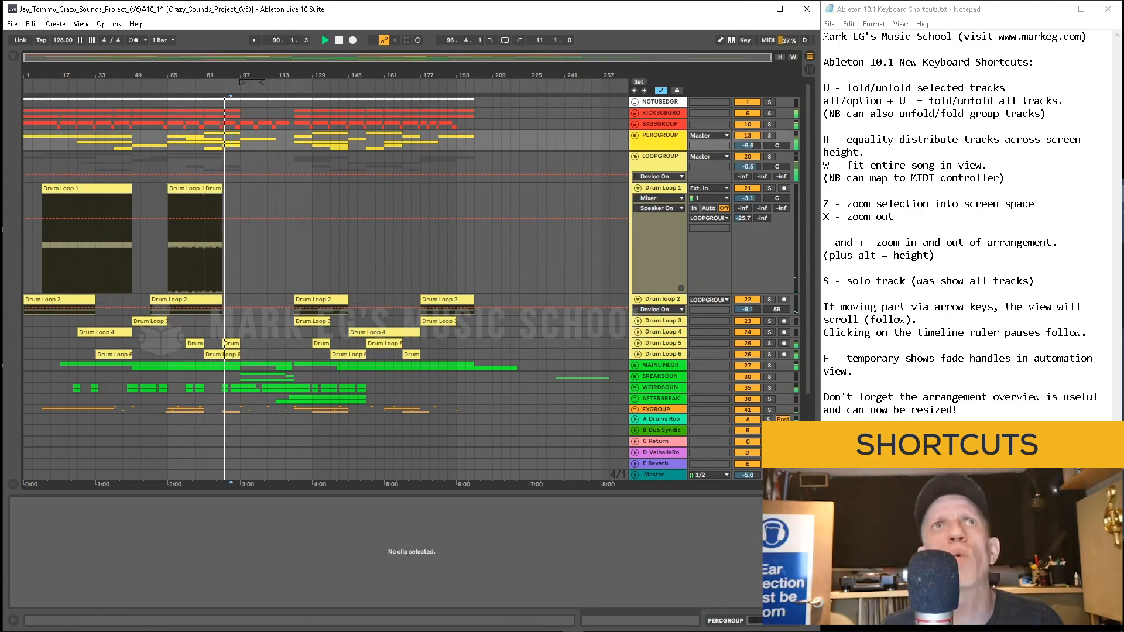
key(s)
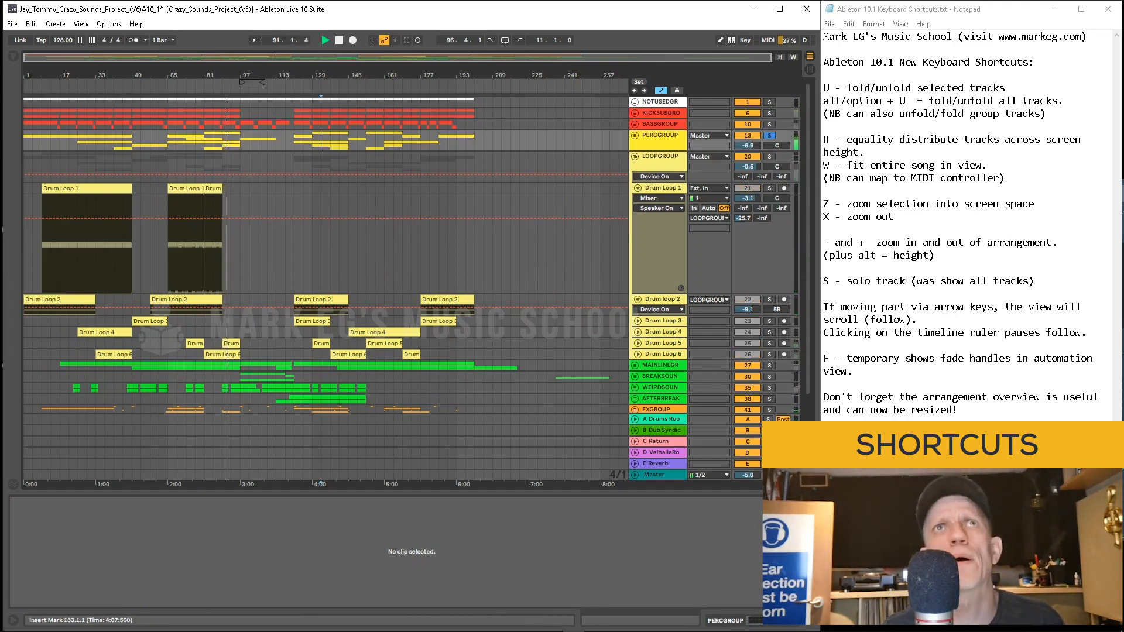
click(321, 142)
key(space)
key(space)
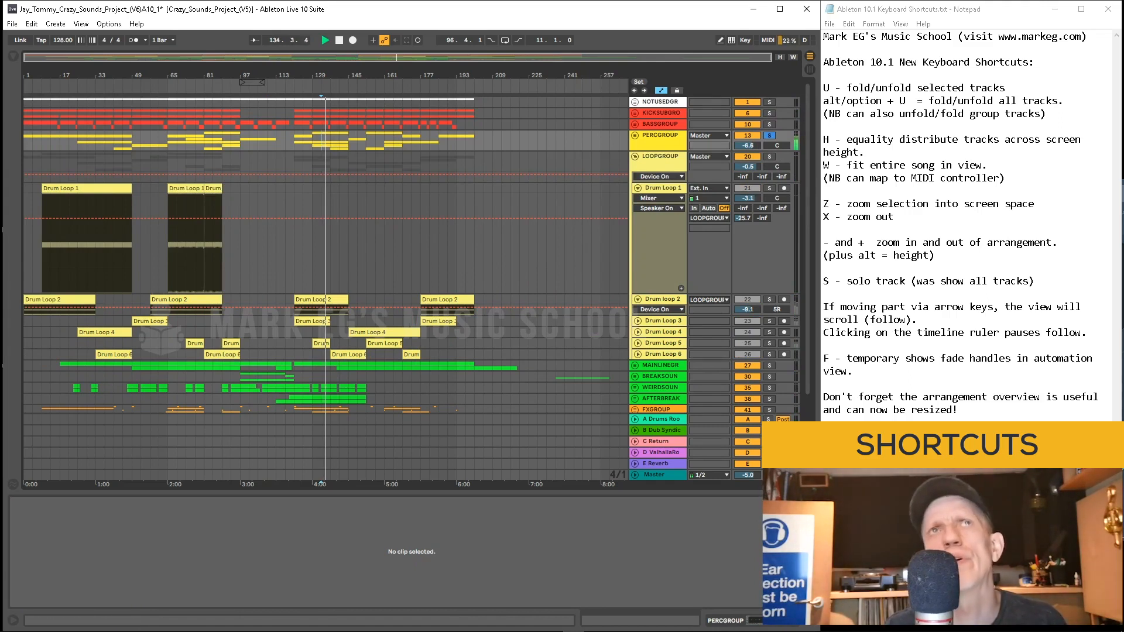
key(space)
key(s)
key(space)
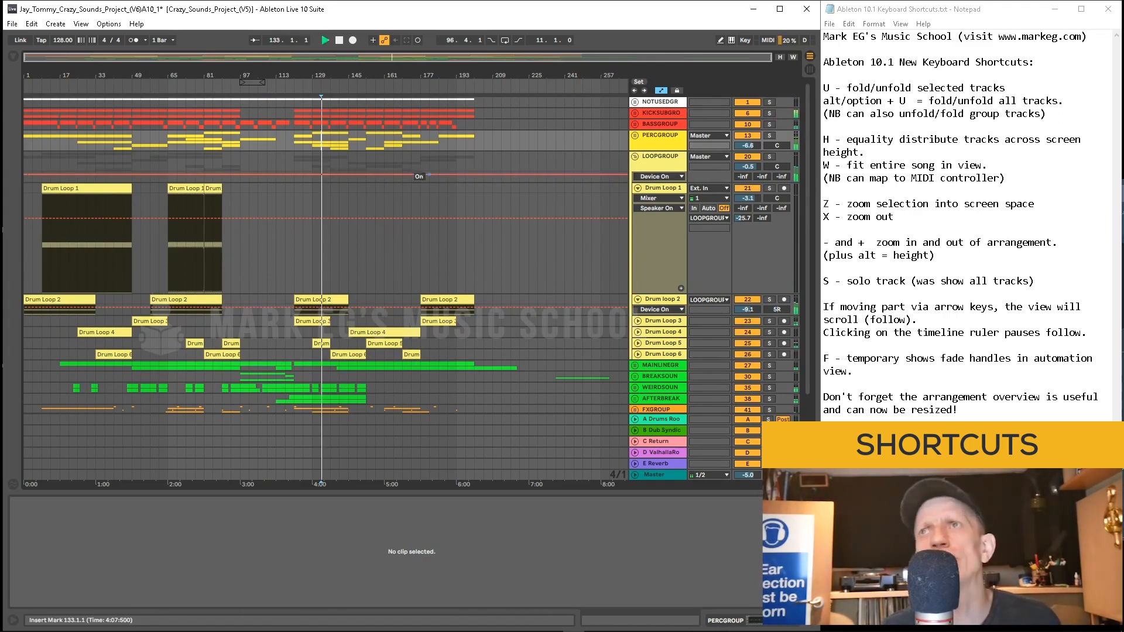
key(space)
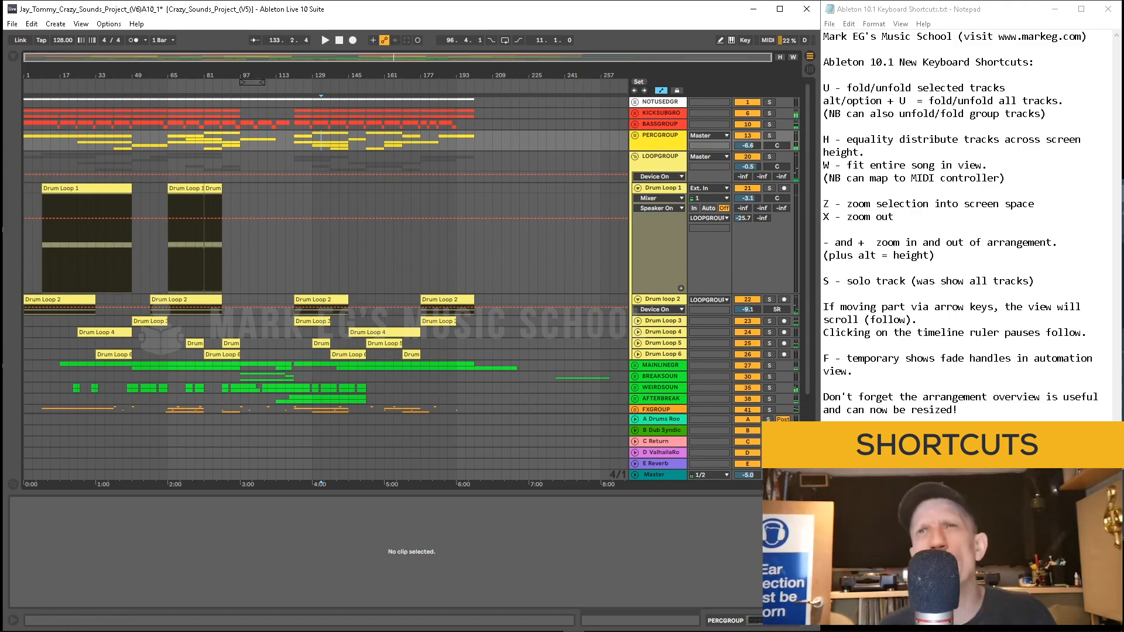
Step: Unfold the PERCGROUP group and zoom the arrangement in with taller tracks
key(u)
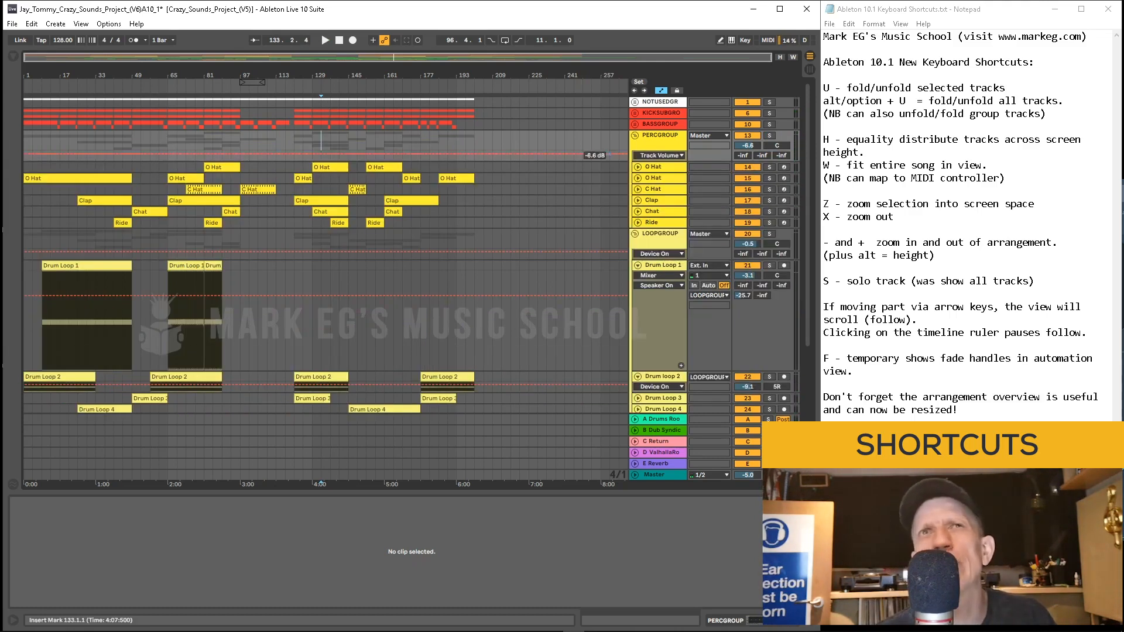
key(plus)
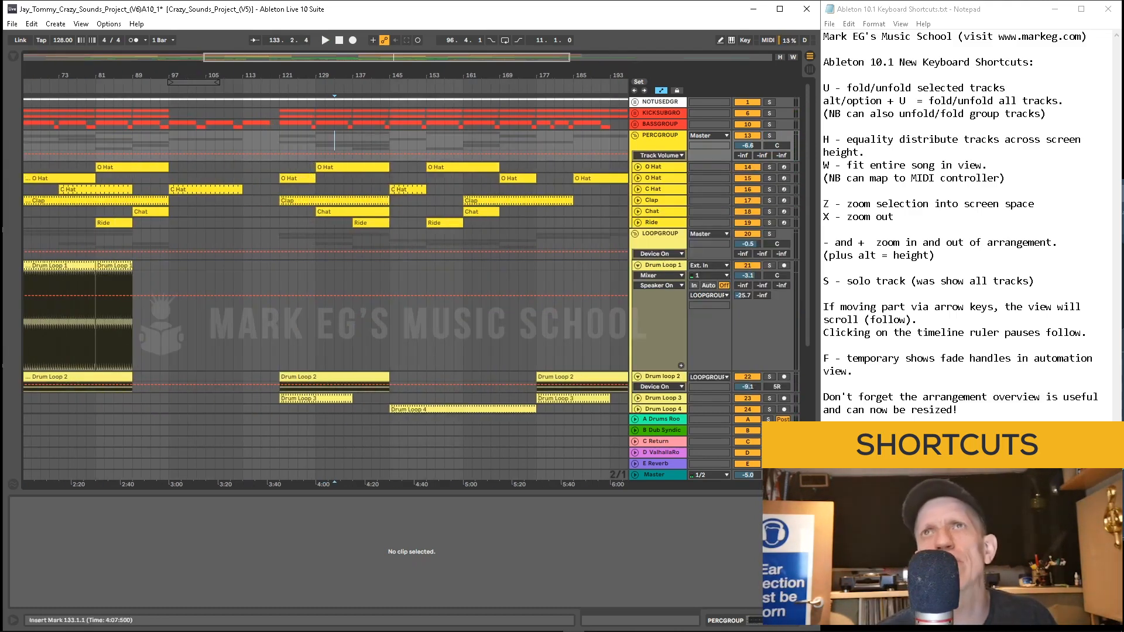
key(alt+plus)
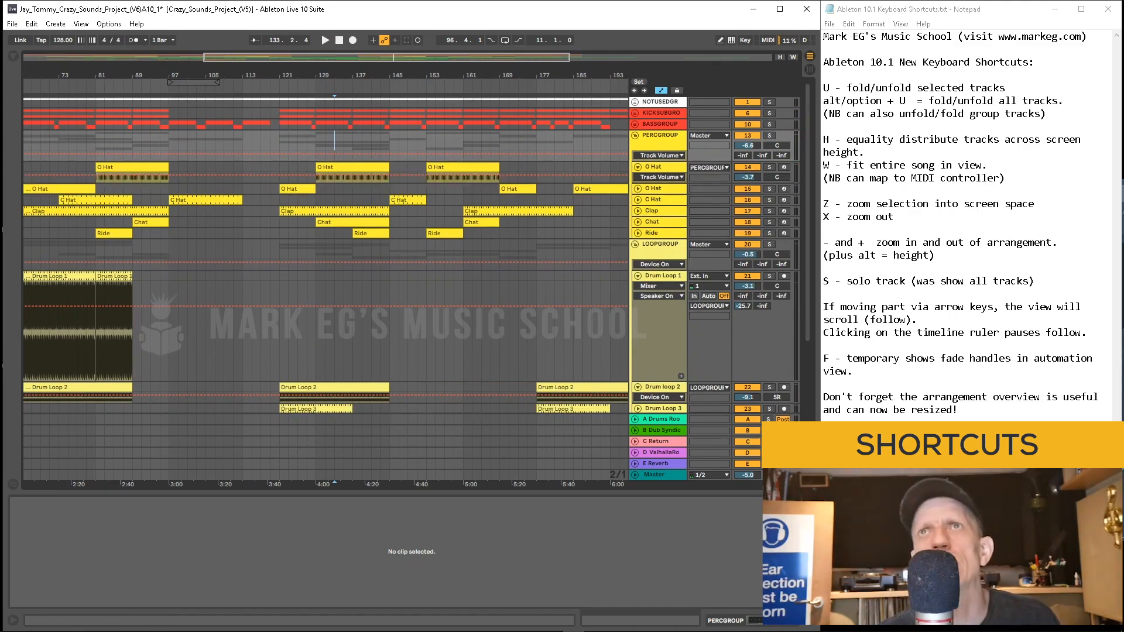
Step: Fold and unfold the group tracks inside the percussion and loop groups using their fold toggles
click(638, 189)
click(638, 243)
click(638, 243)
scroll(412, 254, down, 3)
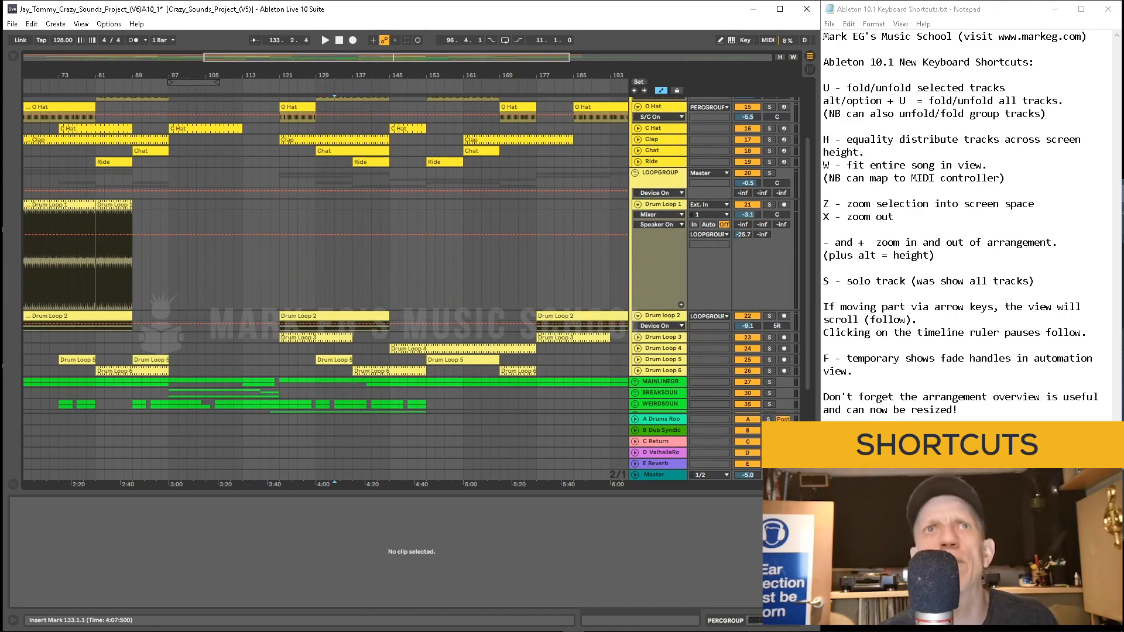
scroll(325, 254, down, 1)
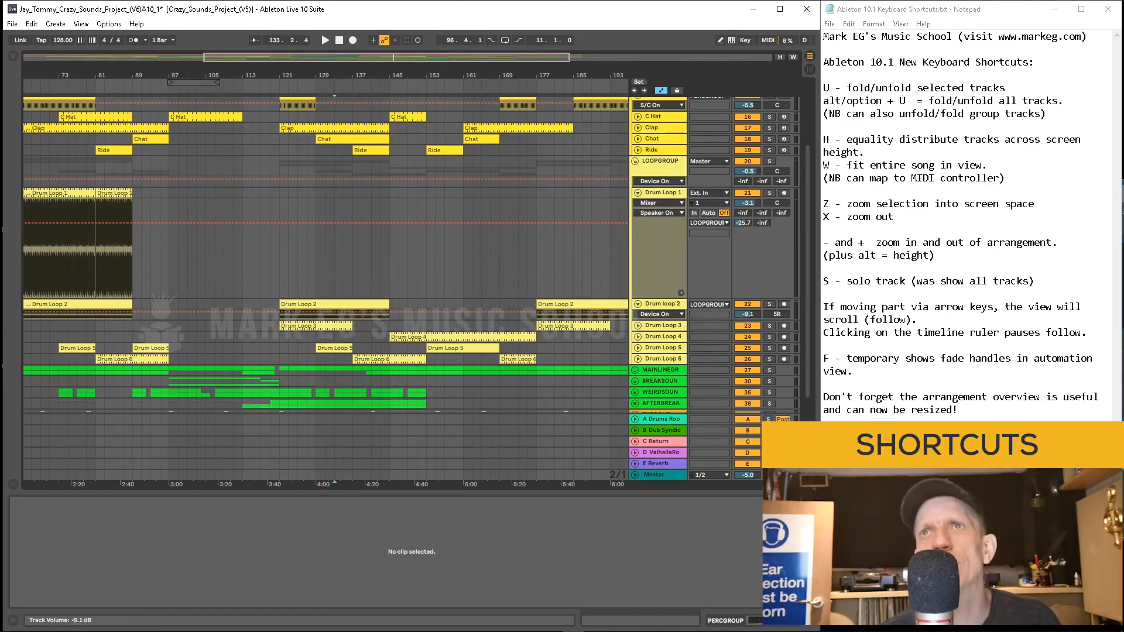
Step: Solo the Drum loop 2 track and play its clip starting at bar 121
click(398, 304)
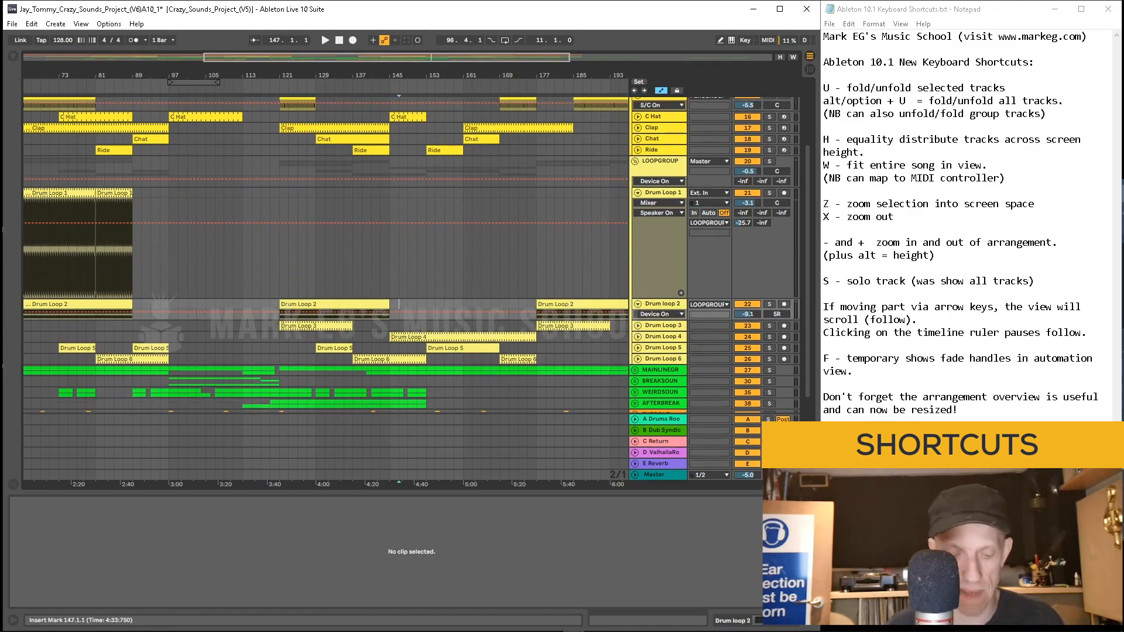
key(s)
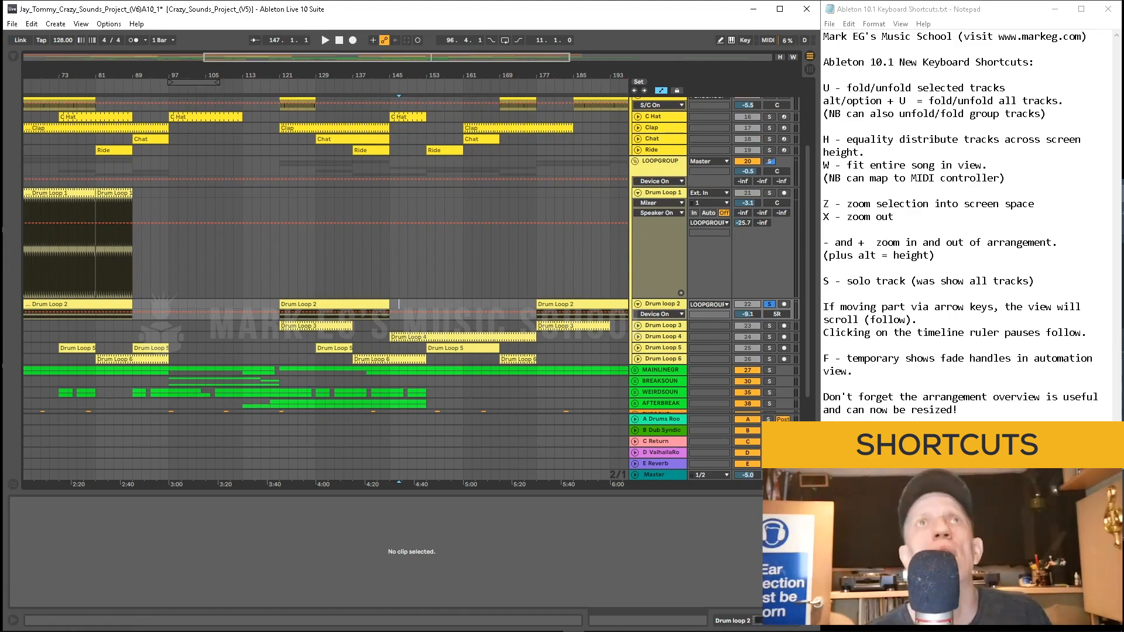
key(space)
drag(286, 75, 306, 133)
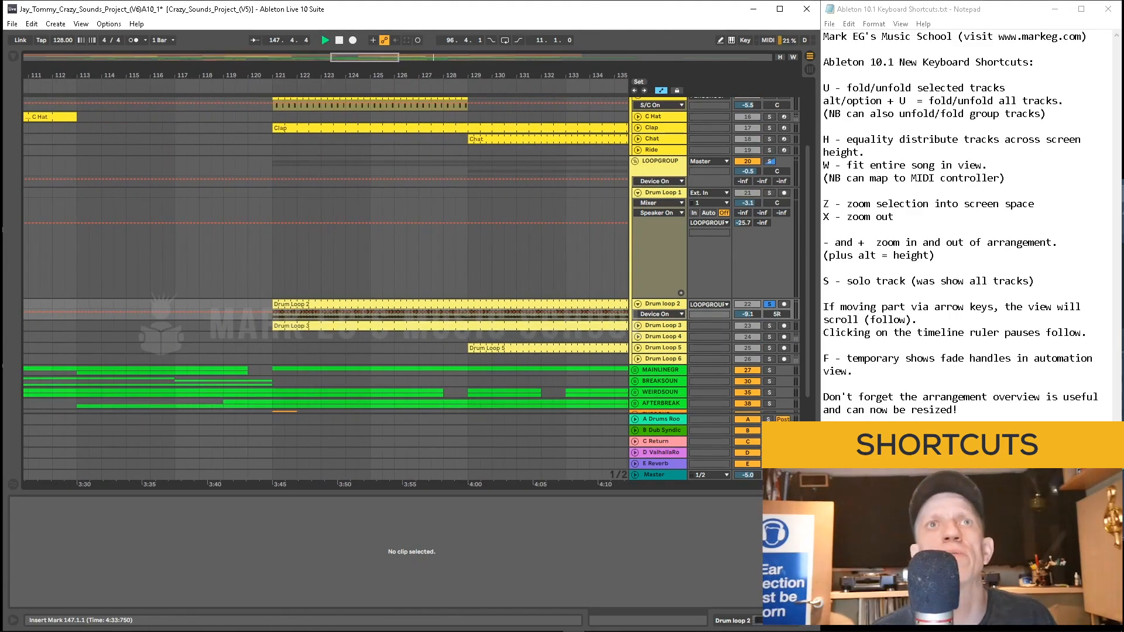
click(274, 313)
key(space)
key(space)
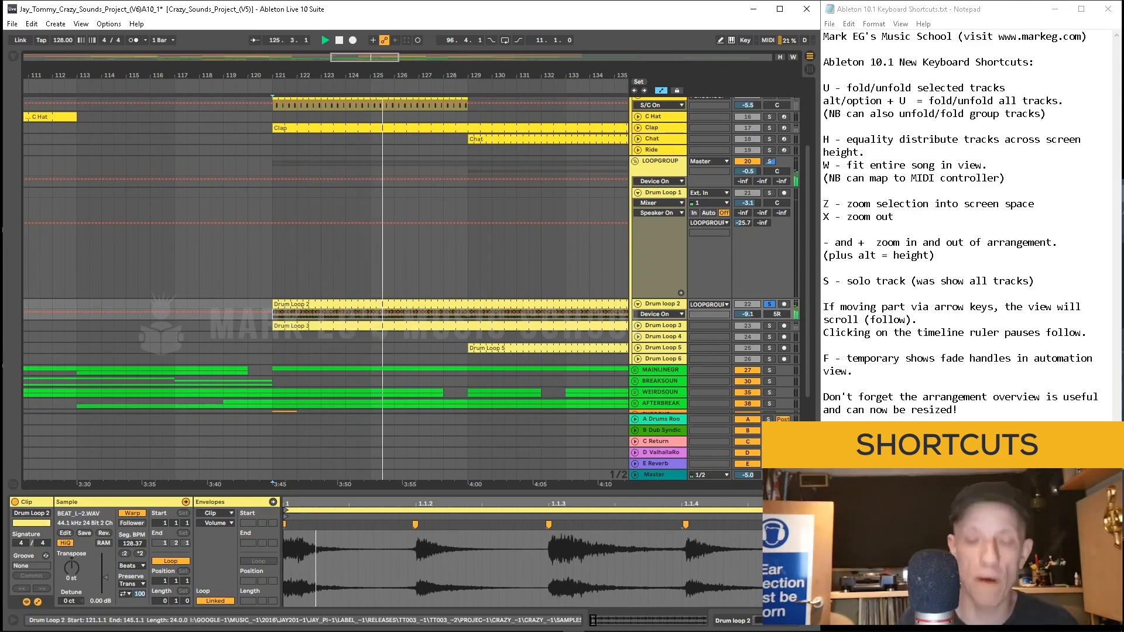
Step: Unfold the Drum loop 2 track and repeatedly increase track heights
key(u)
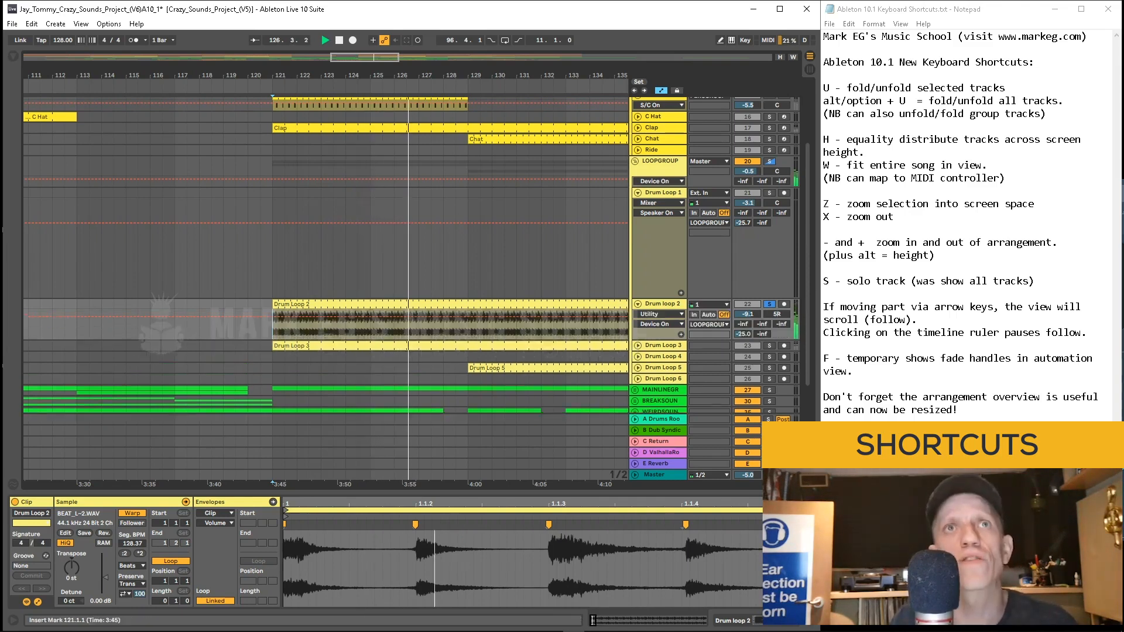
key(alt+plus)
key(alt+plus)
key(alt+plus)
key(alt+plus)
key(alt+plus)
key(alt+plus)
key(alt+plus)
key(alt+plus)
key(alt+plus)
key(alt+plus)
key(alt+plus)
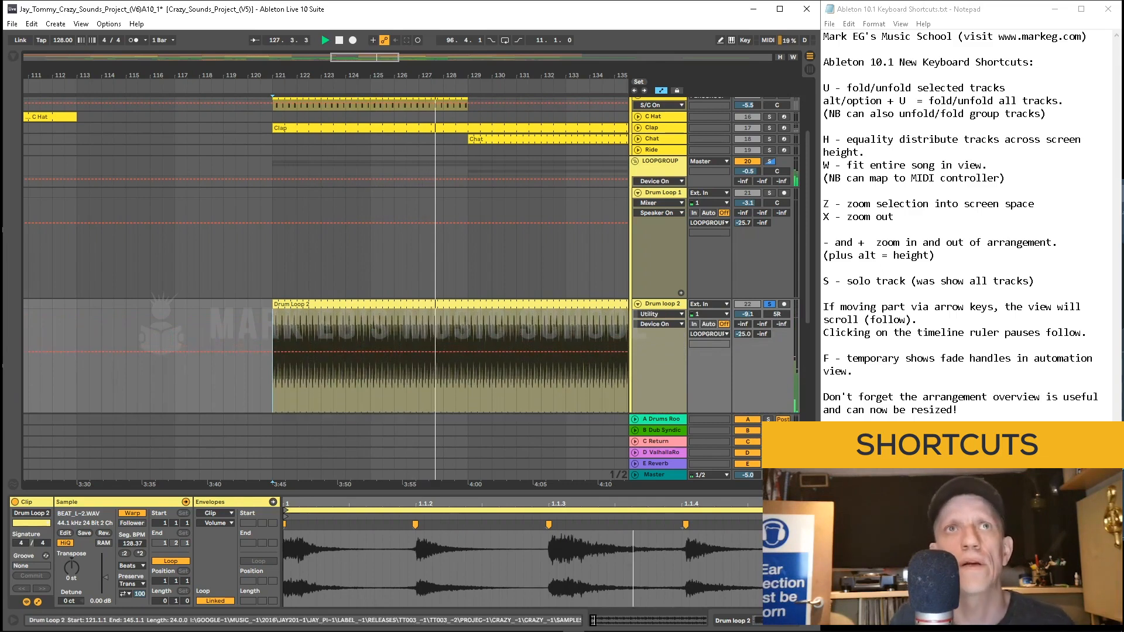
key(alt+plus)
key(alt+plus)
key(alt+plus)
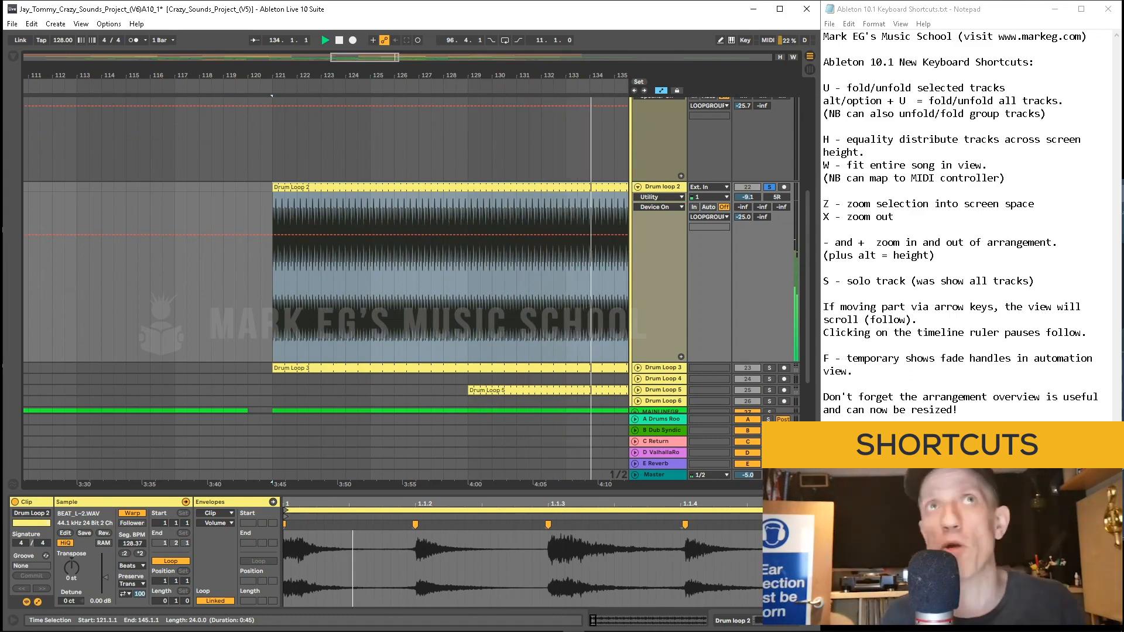
Step: Show the temporary fade handles and add a fade-in at the start of the Drum Loop 2 clip
key(f)
key(f)
click(273, 193)
drag(274, 194, 274, 194)
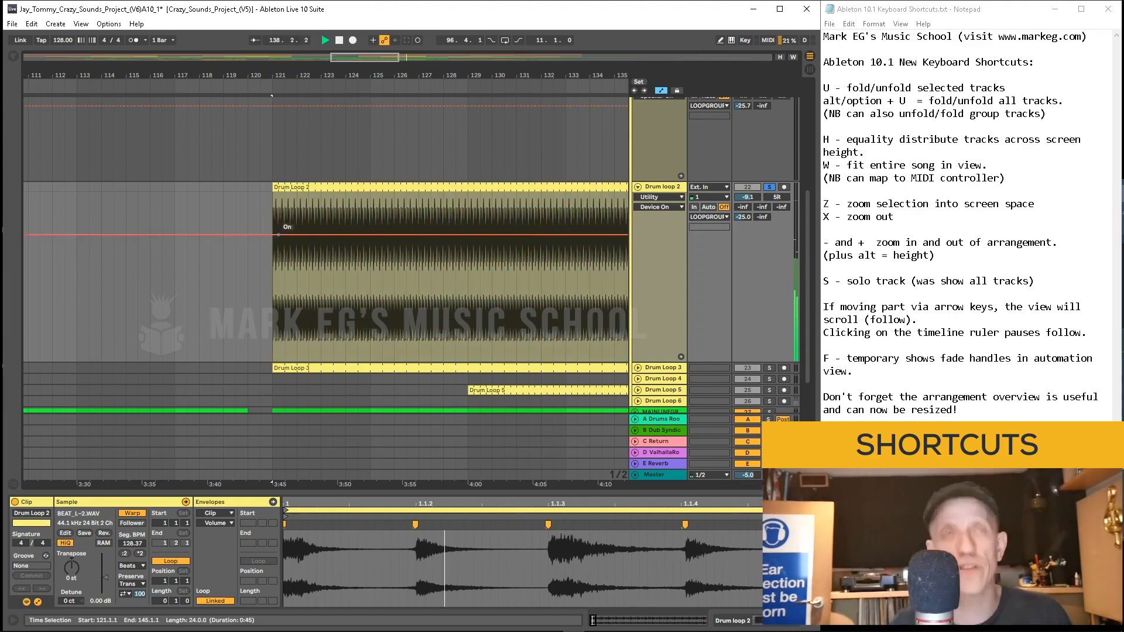
click(273, 196)
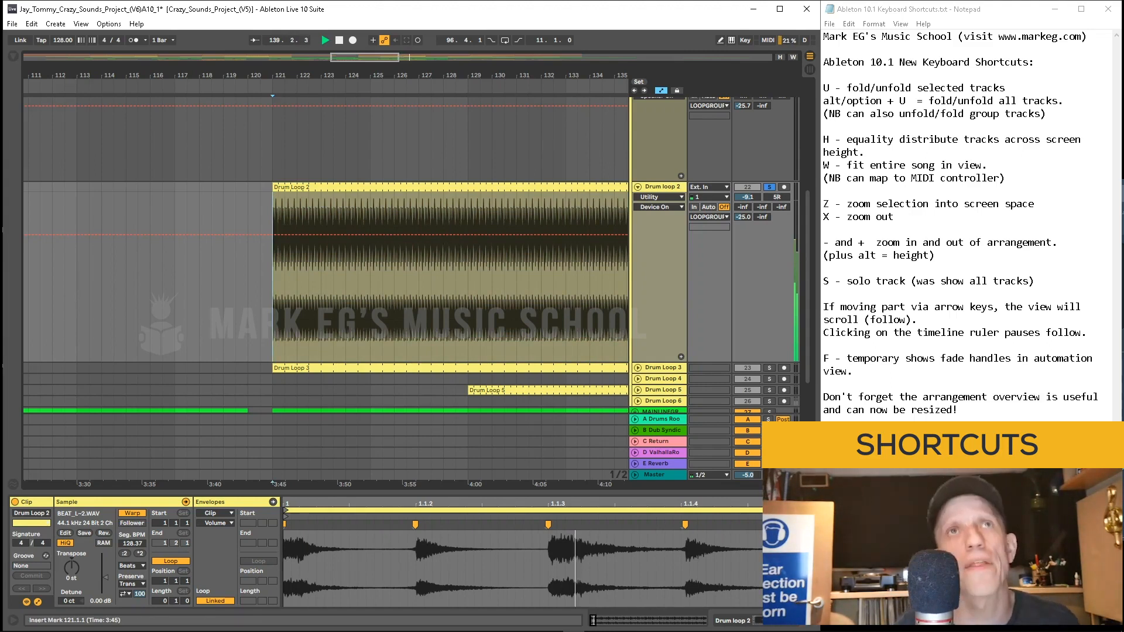
key(plus)
key(plus)
key(plus)
key(plus)
key(plus)
key(plus)
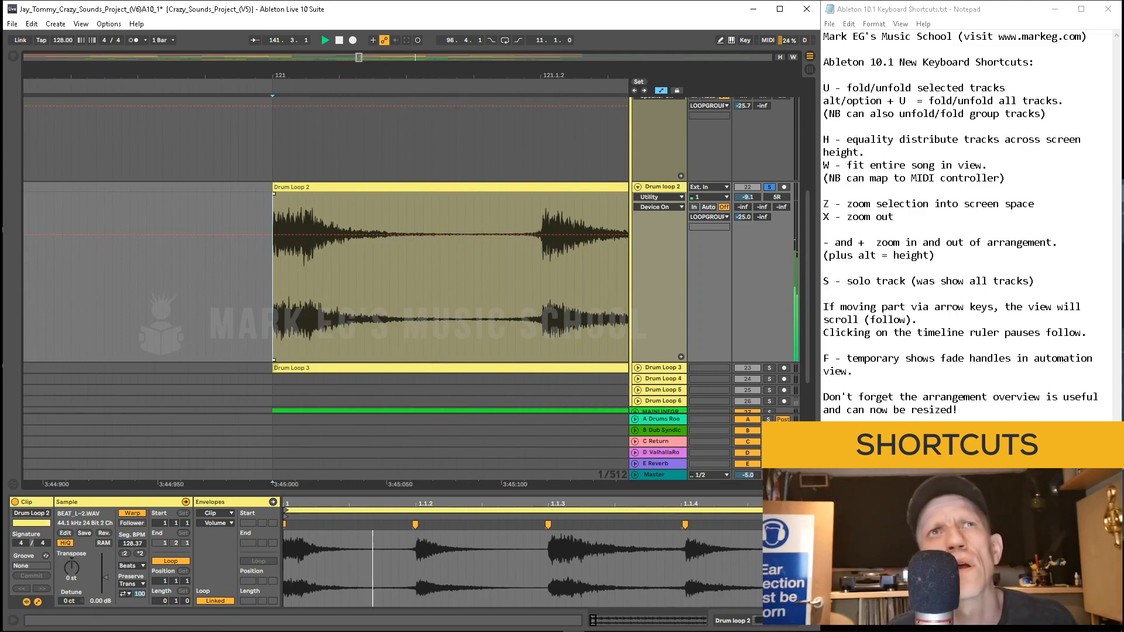
drag(273, 191, 345, 191)
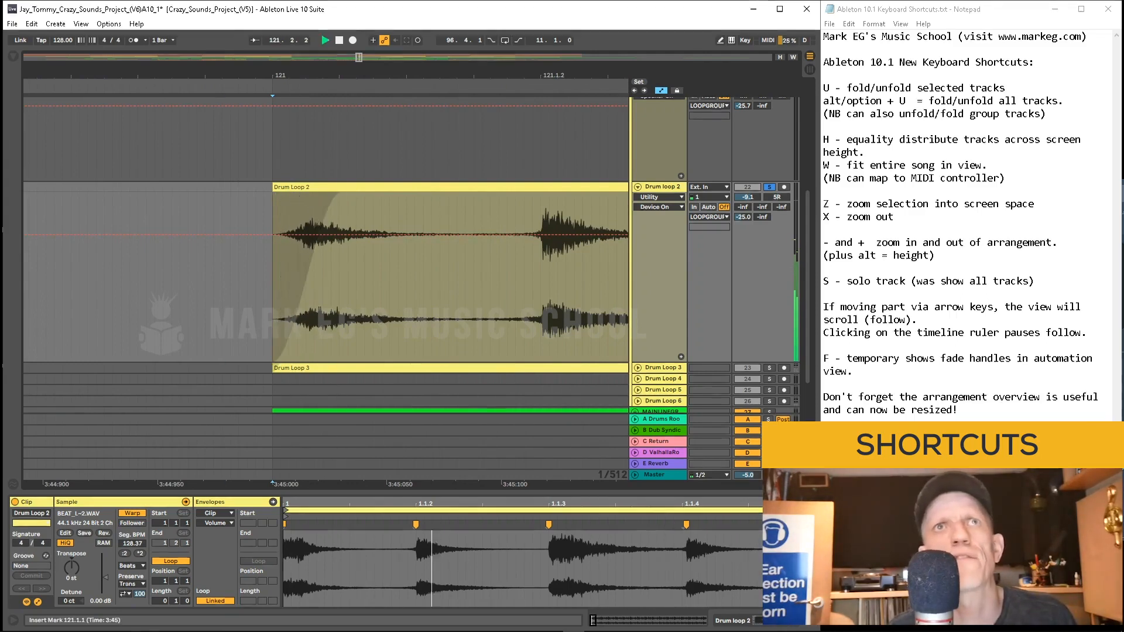
Step: Unsolo the Drum loop 2 track and start and stop playback
click(222, 276)
key(s)
key(space)
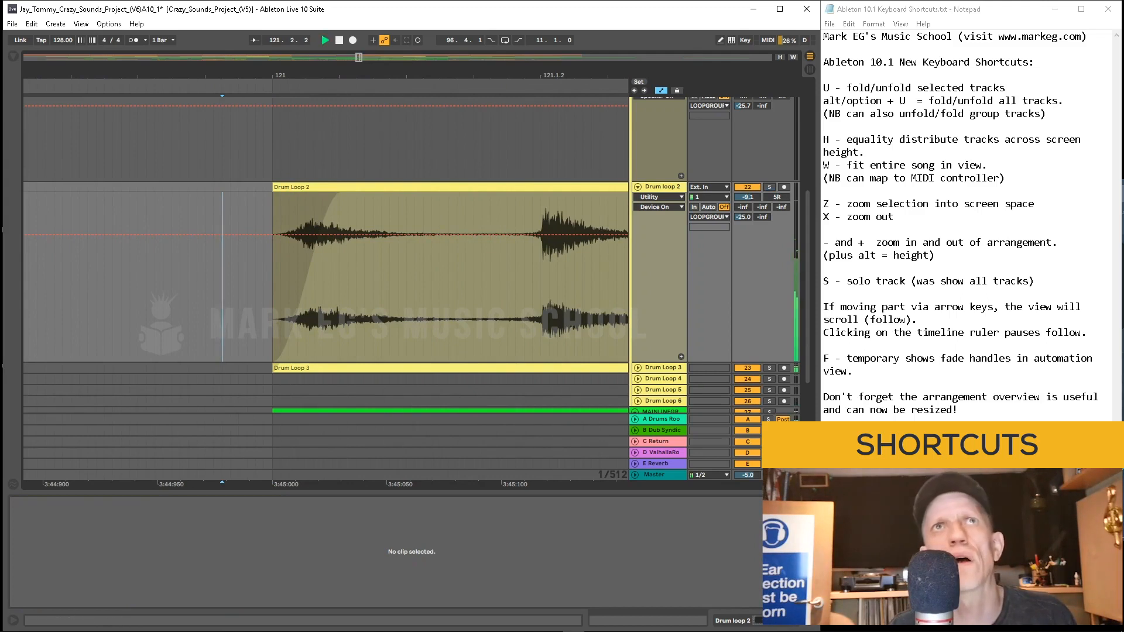
key(w)
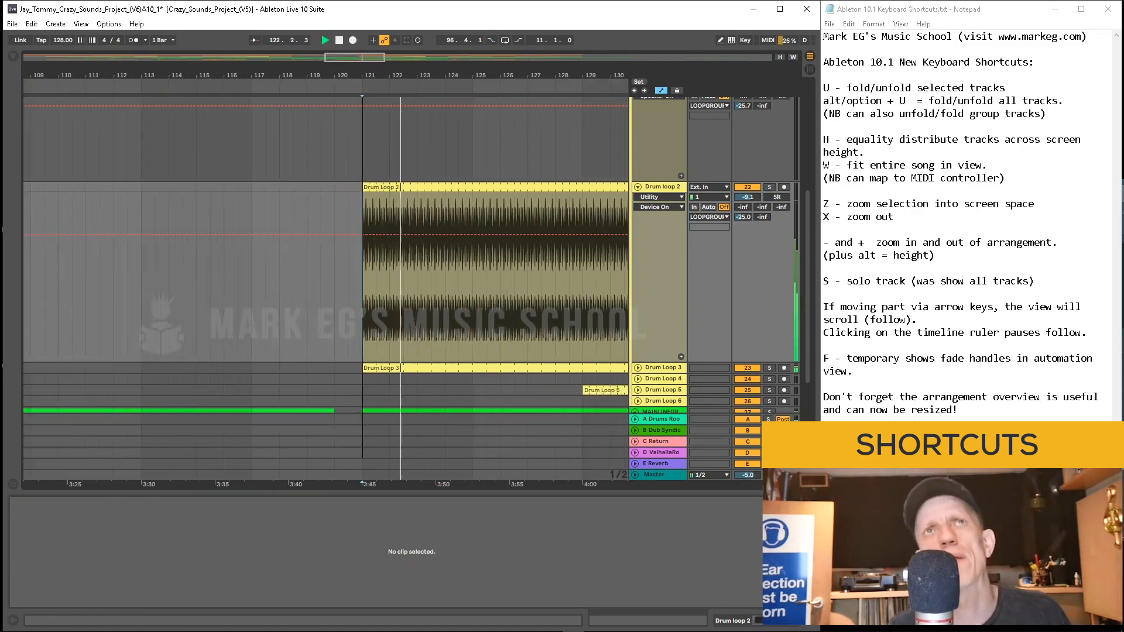
key(space)
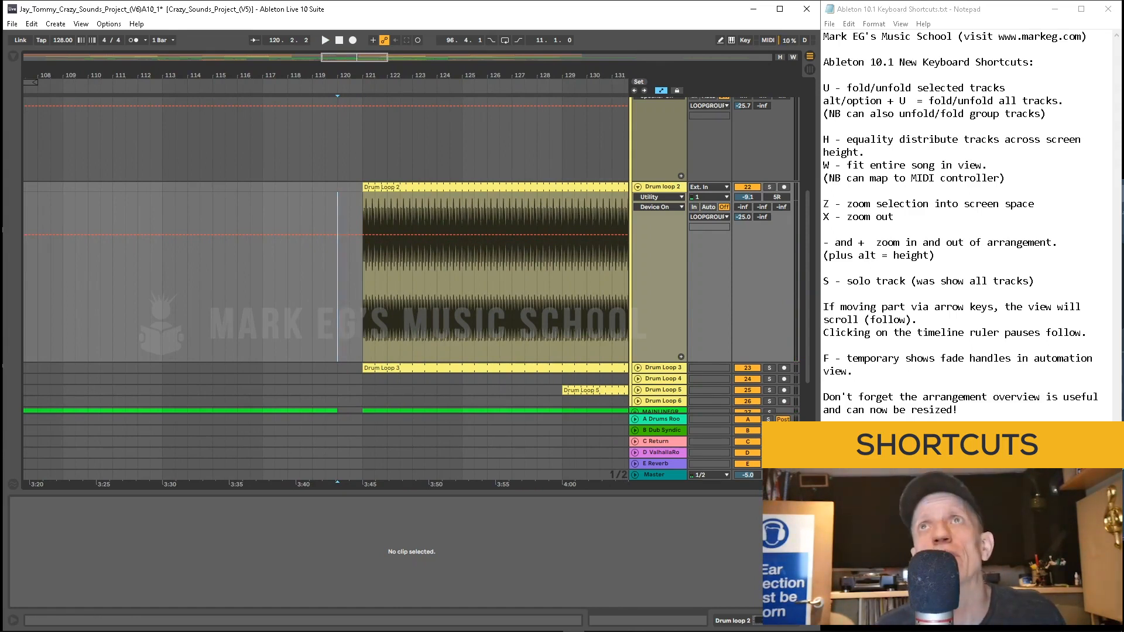
Step: Resize the arrangement overview taller, navigate with it, and set the insert mark at bar 124
drag(398, 64, 398, 113)
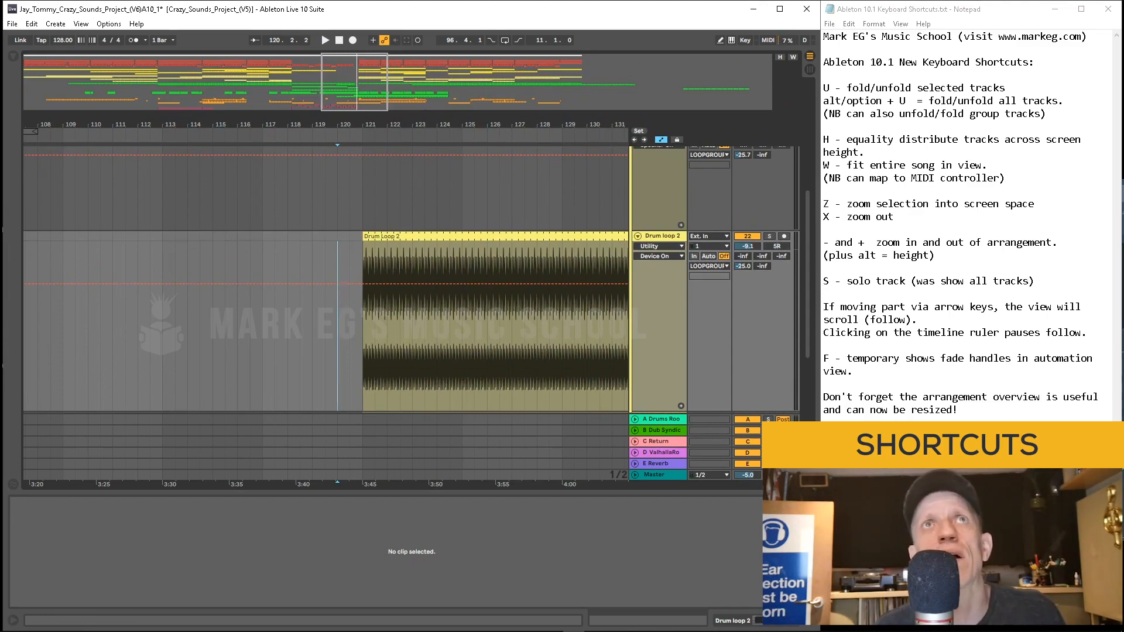
key(w)
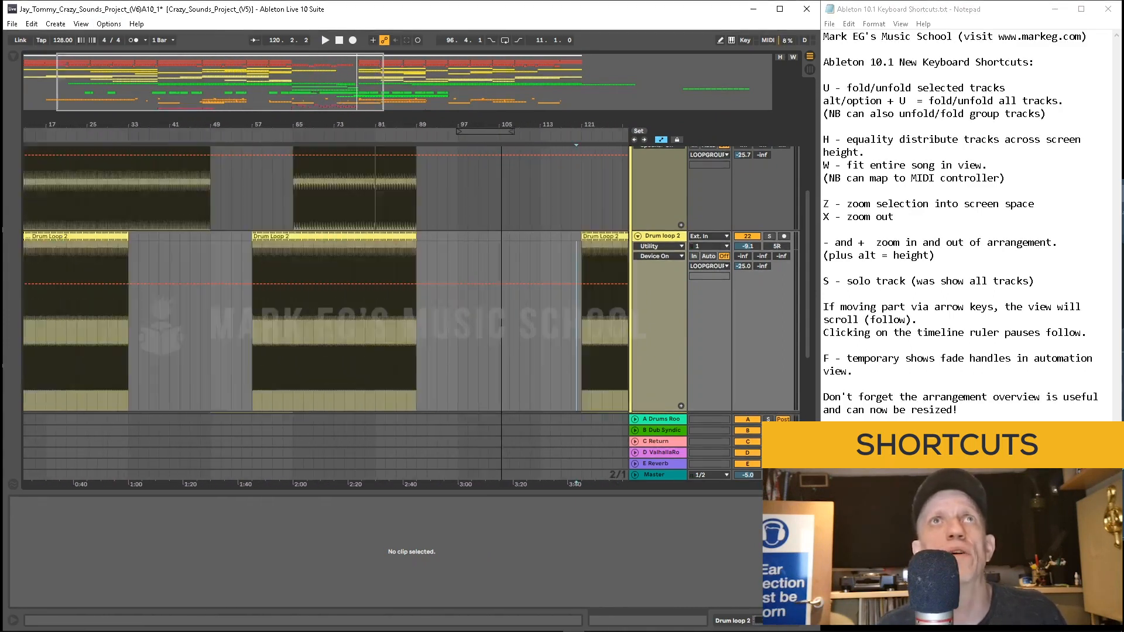
mouse_move(114, 82)
mouse_down()
mouse_move(114, 146)
mouse_move(113, 82)
mouse_up()
drag(103, 125, 317, 185)
drag(121, 88, 332, 70)
drag(280, 125, 279, 202)
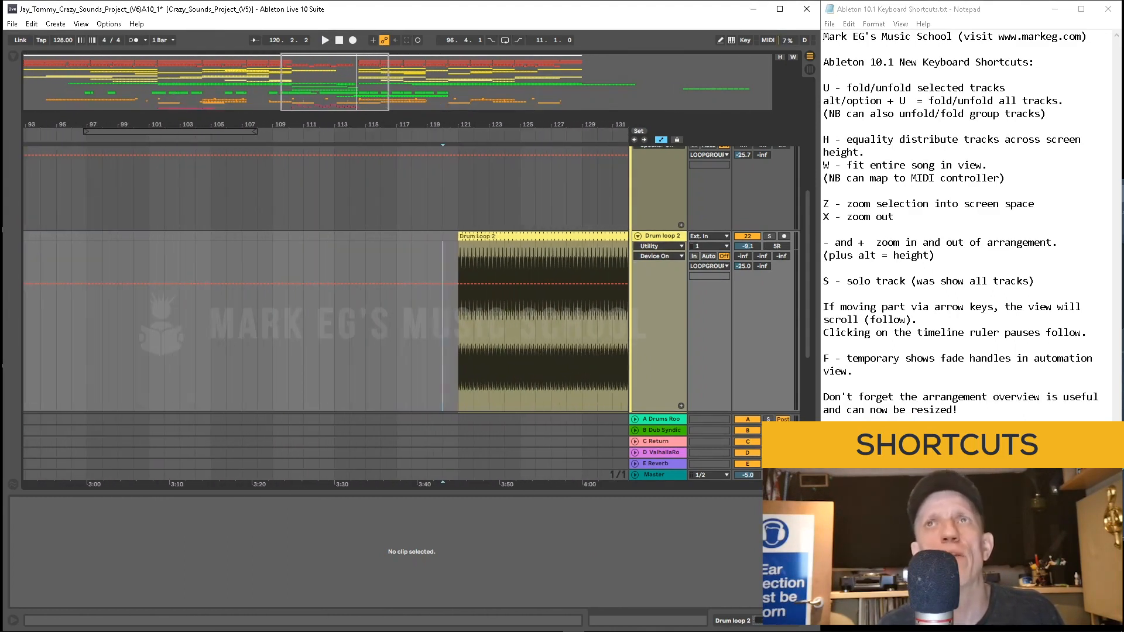
click(504, 193)
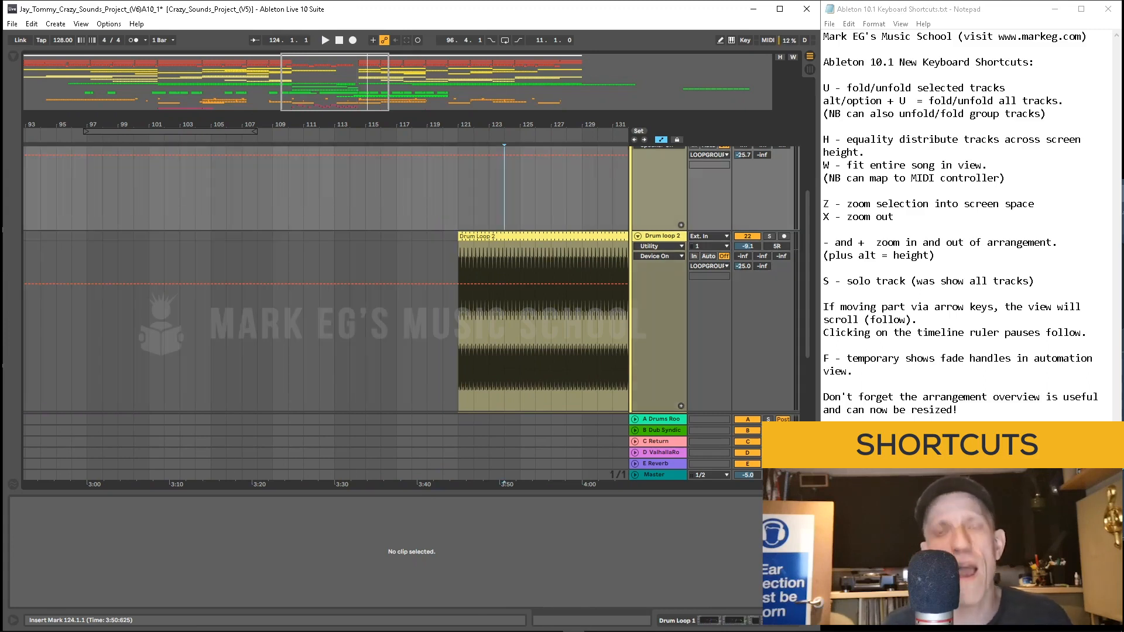
Step: Distribute all tracks equally across the arrangement height and shrink the arrangement overview back down
key(h)
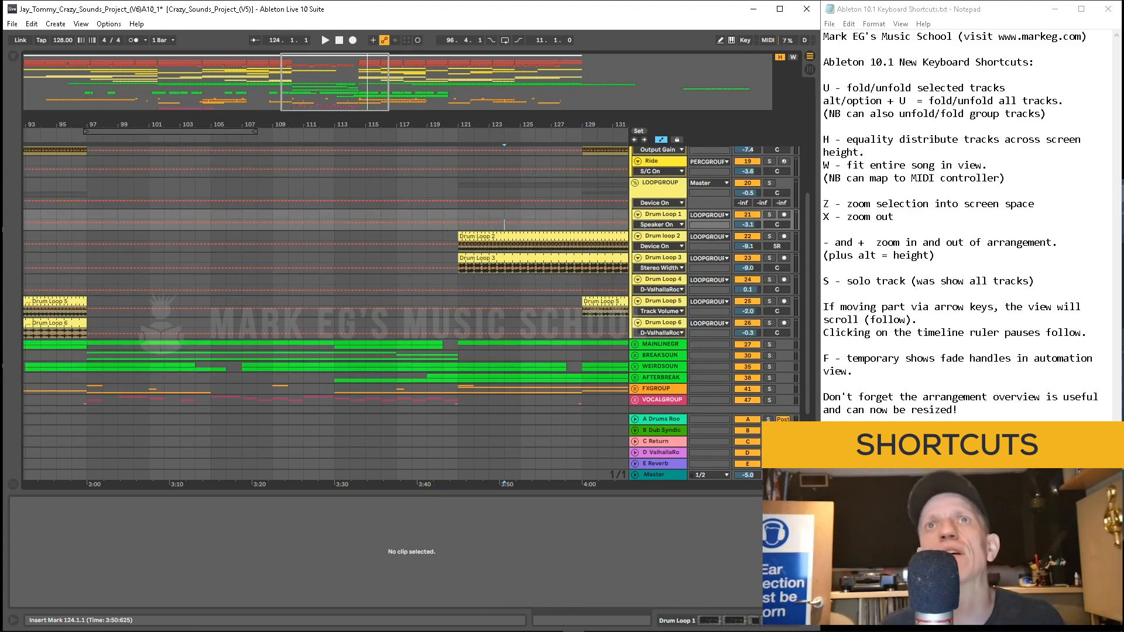
scroll(412, 279, up, 2)
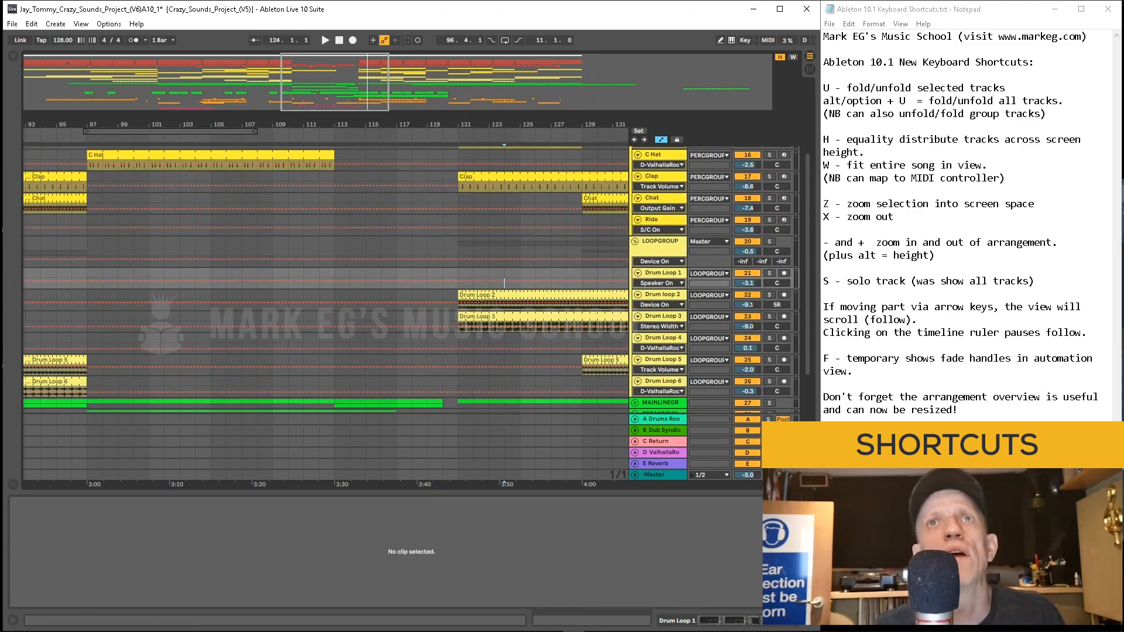
scroll(412, 279, up, 2)
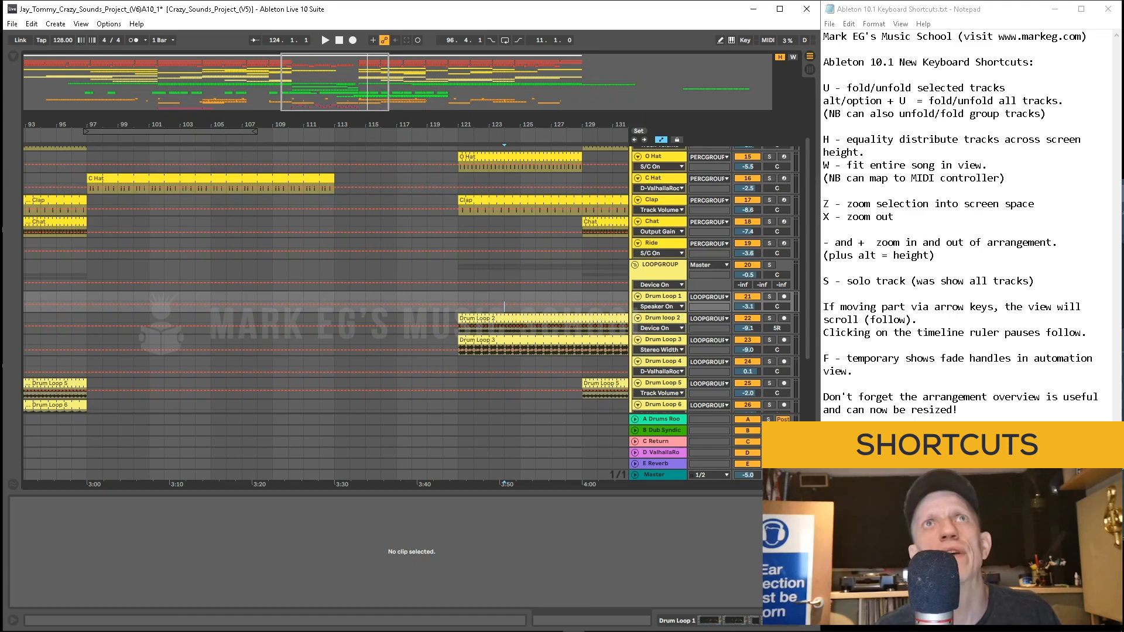
drag(445, 112, 445, 64)
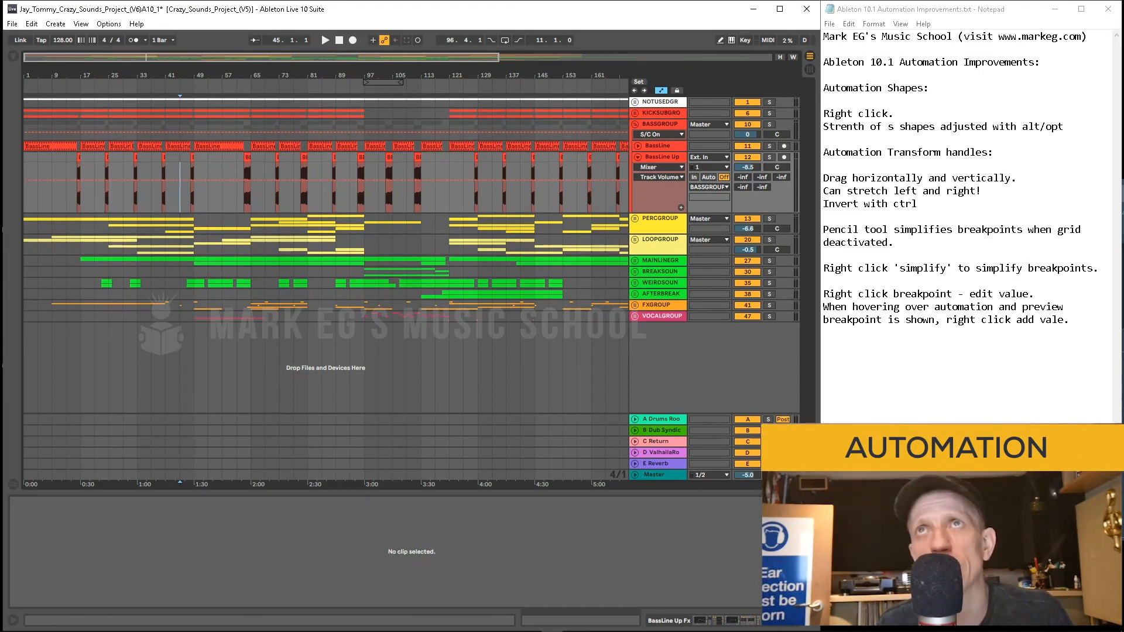
Step: Expand the BassLine track's Auto Filter Frequency automation and play it back from bar 41 while zooming in
click(638, 146)
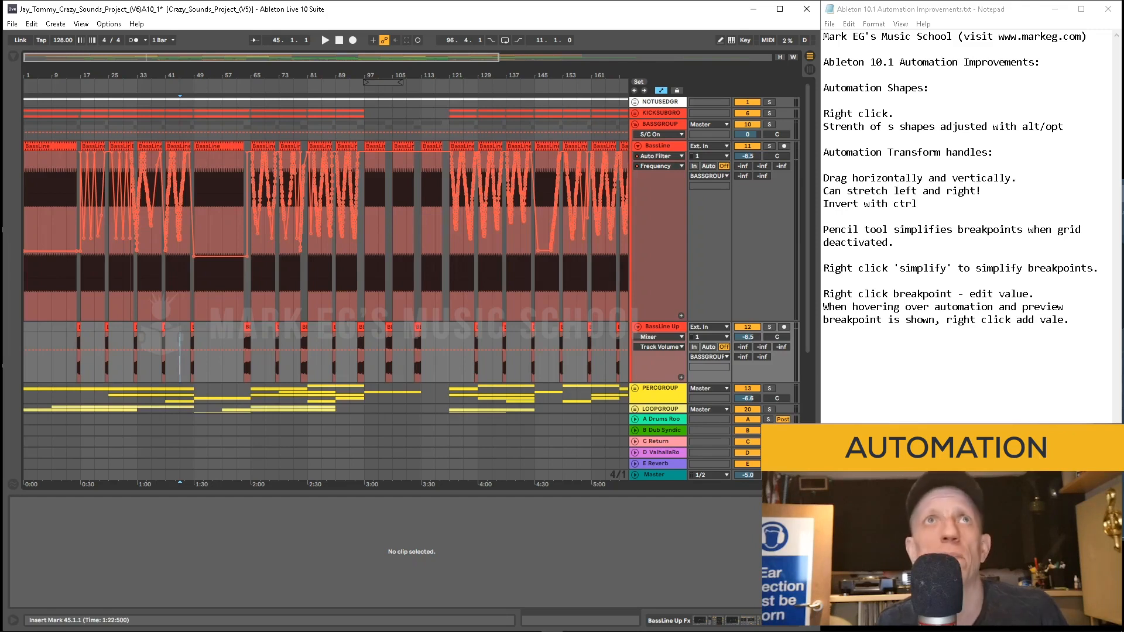
click(166, 234)
key(space)
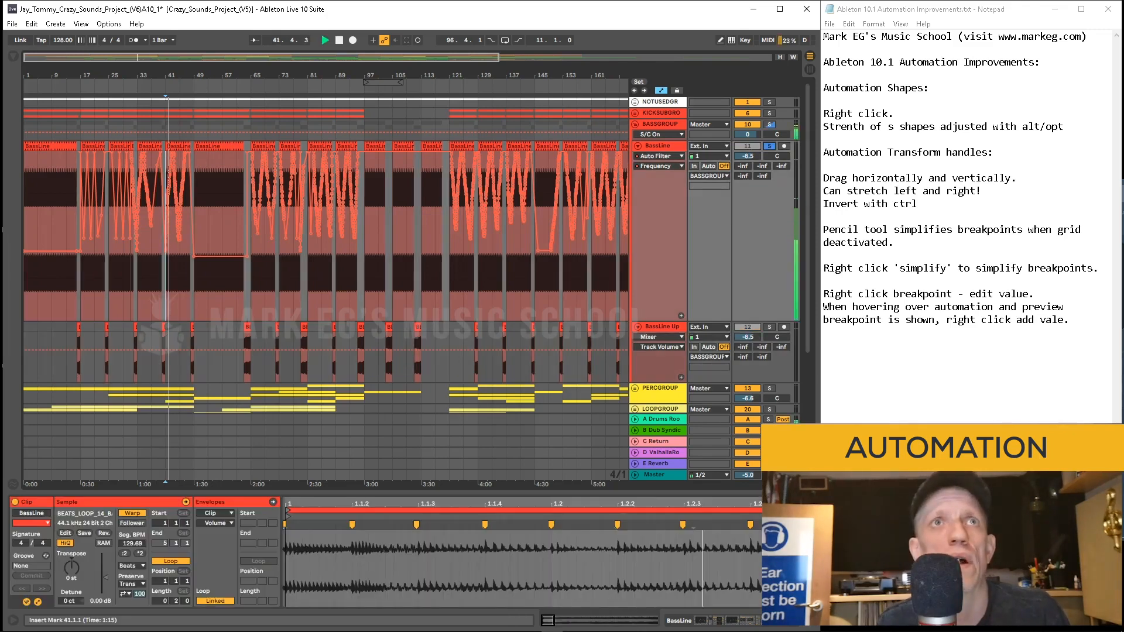
drag(171, 75, 331, 97)
key(space)
Step: Select bars 49 to 63 of the BassLine automation and insert a sine automation shape there
click(342, 234)
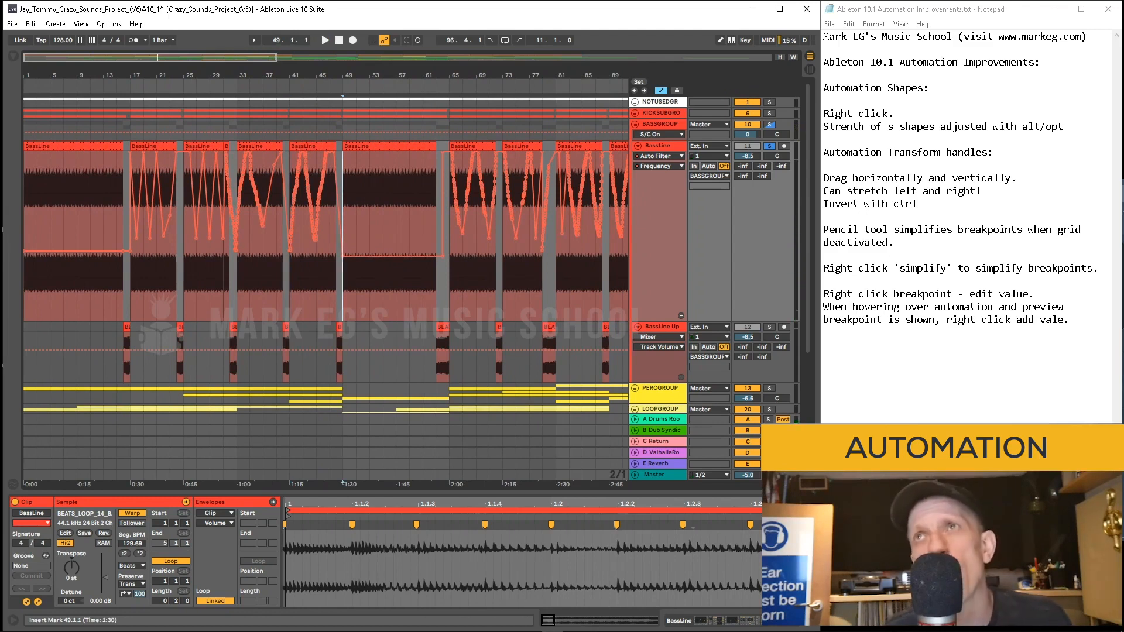
drag(342, 234, 435, 234)
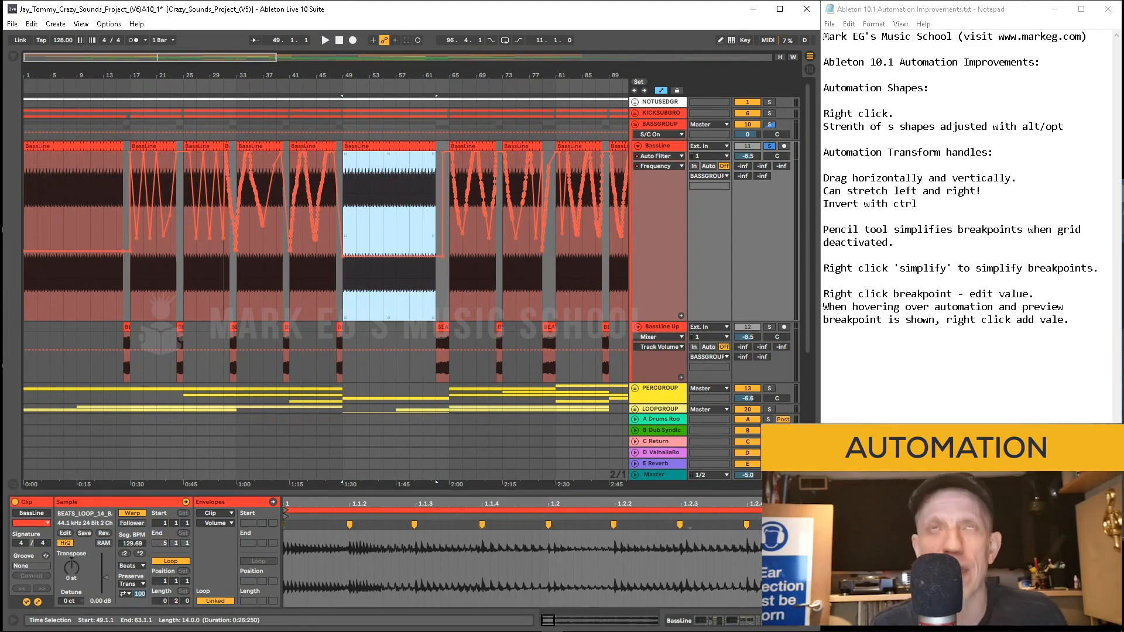
right_click(387, 297)
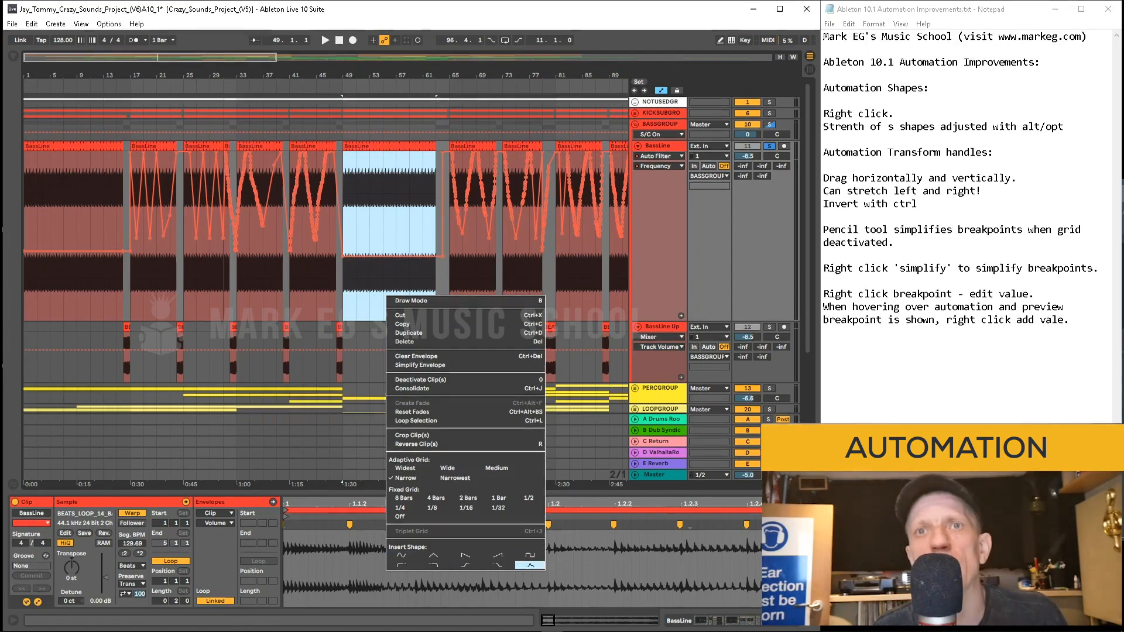
click(401, 554)
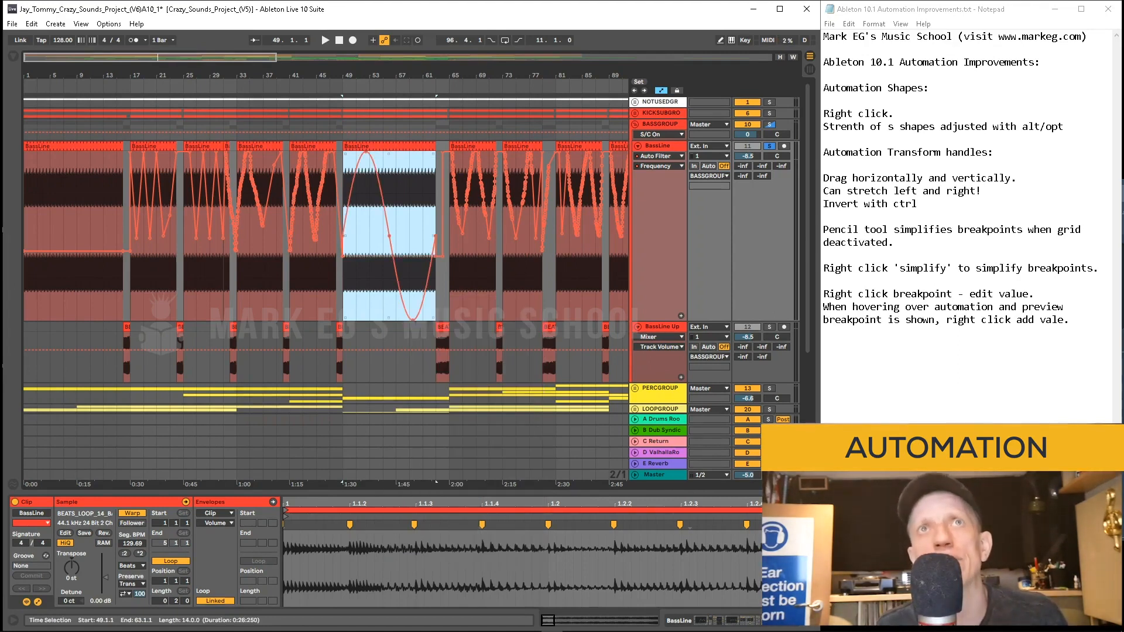
Step: Zoom in on the inserted sine automation curve around bar 52
drag(387, 75, 341, 138)
click(280, 234)
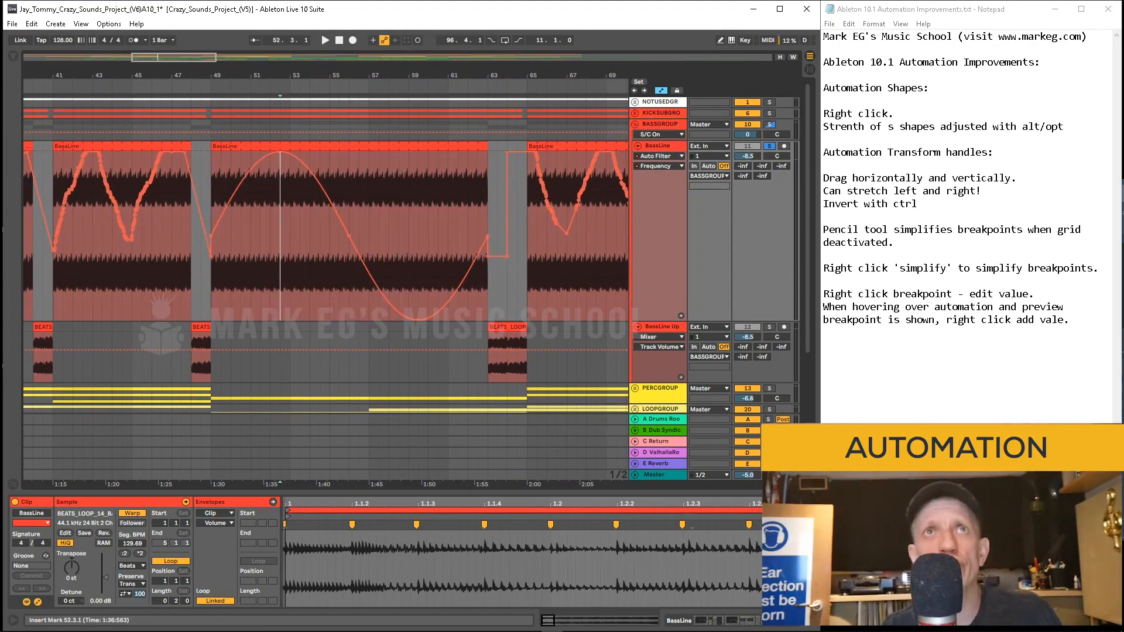
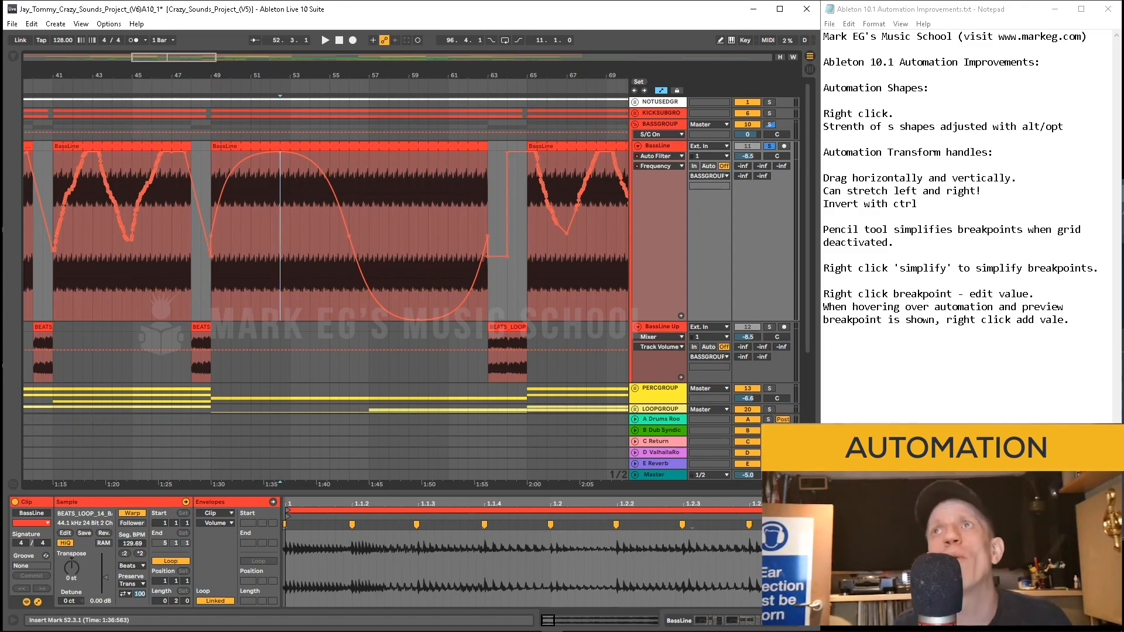
Step: Select the sine automation between bars 49 and 63 and try out its transform handles on each side
drag(211, 281, 487, 281)
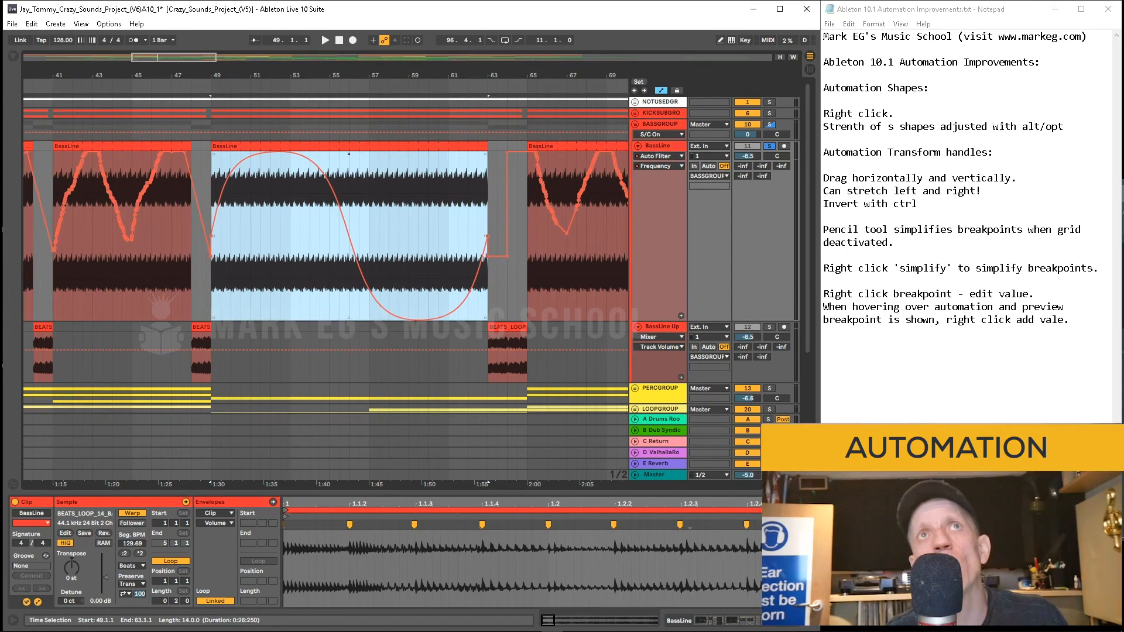
mouse_move(349, 153)
mouse_down()
mouse_move(349, 257)
mouse_move(349, 153)
mouse_up()
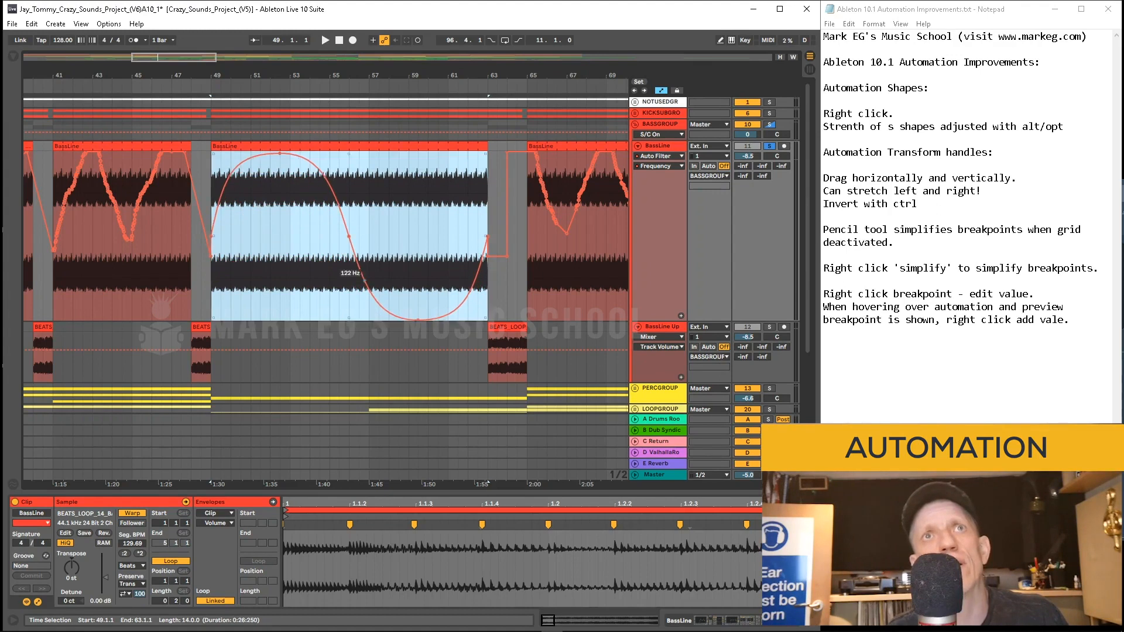
mouse_move(349, 318)
mouse_down()
mouse_move(348, 229)
mouse_move(349, 319)
mouse_up()
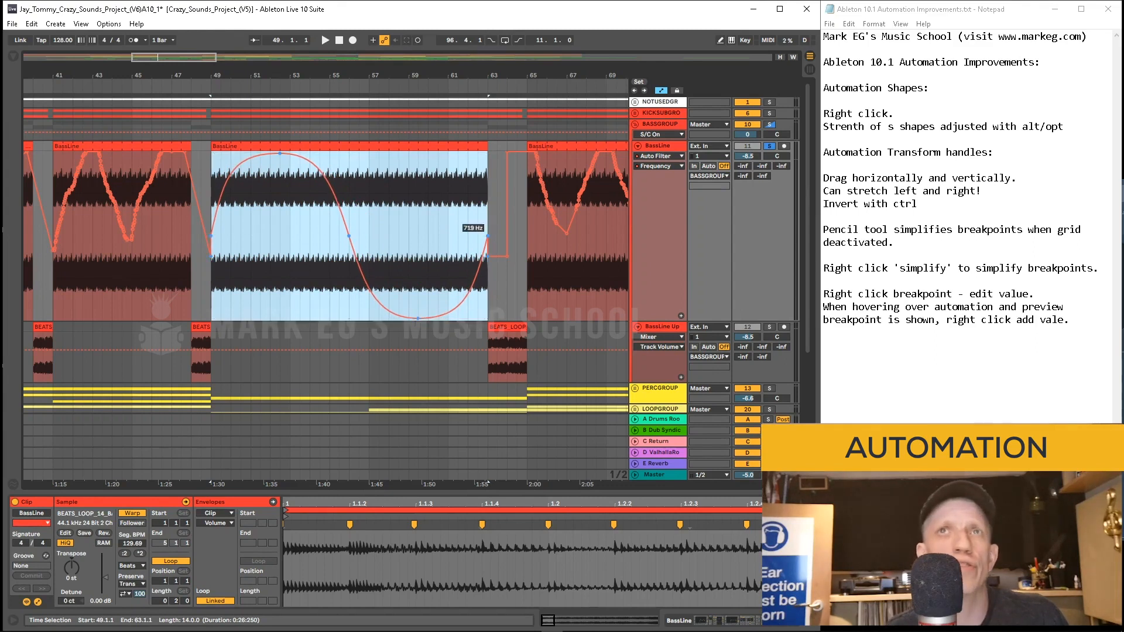
mouse_move(488, 237)
mouse_down()
mouse_move(620, 236)
mouse_move(485, 236)
mouse_up()
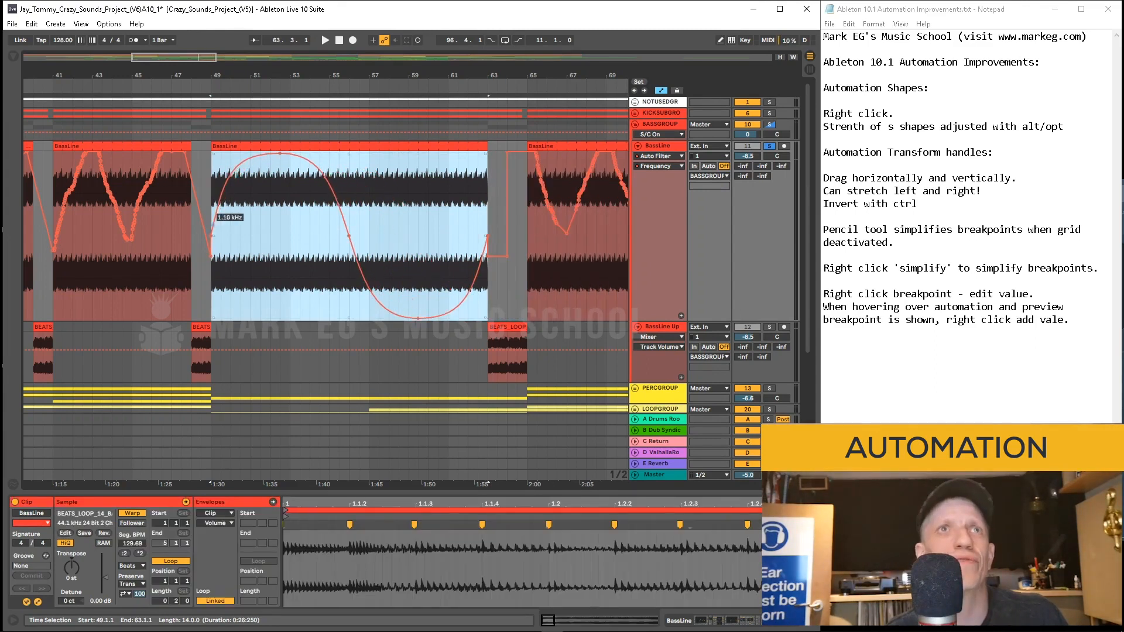
mouse_move(213, 235)
mouse_down()
mouse_move(56, 236)
mouse_move(213, 236)
mouse_up()
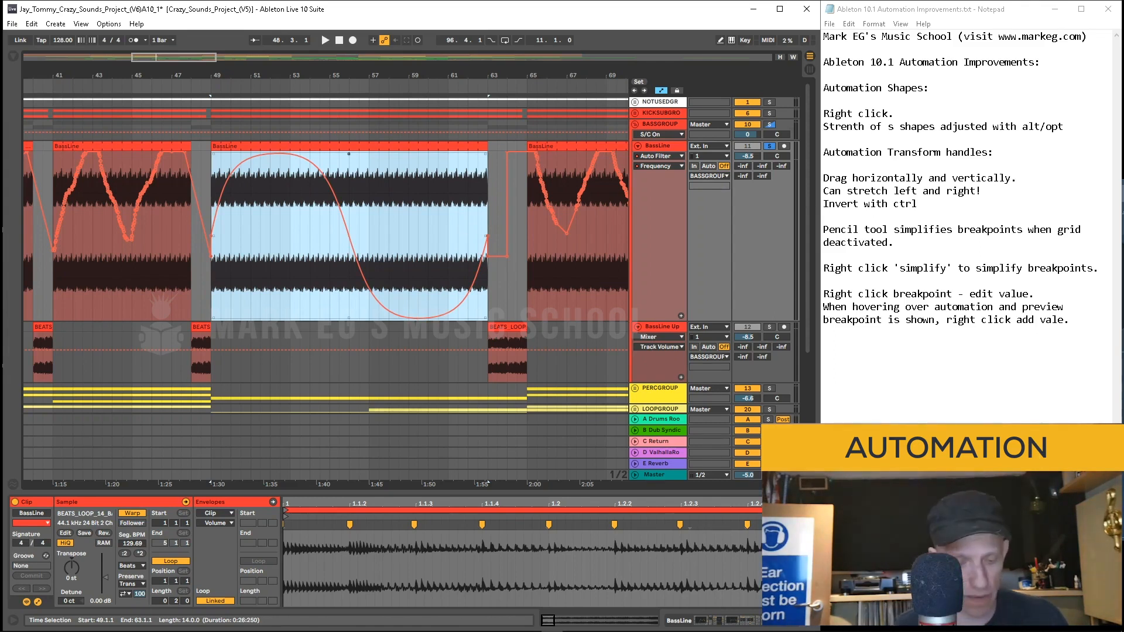
mouse_move(349, 153)
mouse_down()
mouse_move(348, 323)
mouse_move(348, 154)
mouse_up()
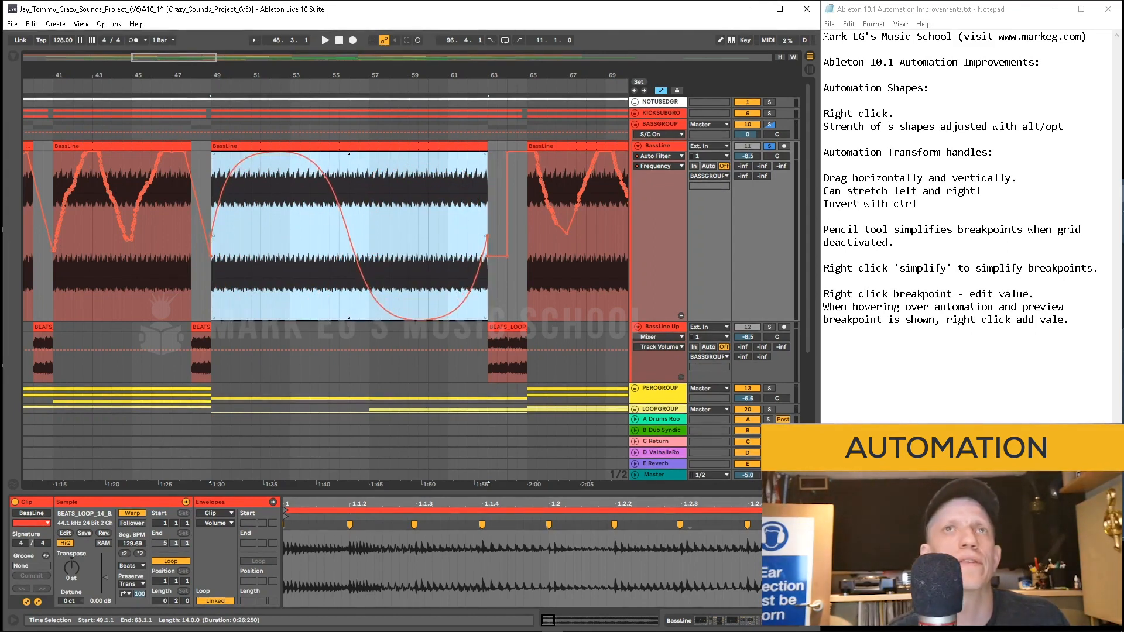
Step: Start playback, compress the sine automation into bars 49 to 56, and duplicate it to fill bars 56 to 63
click(200, 263)
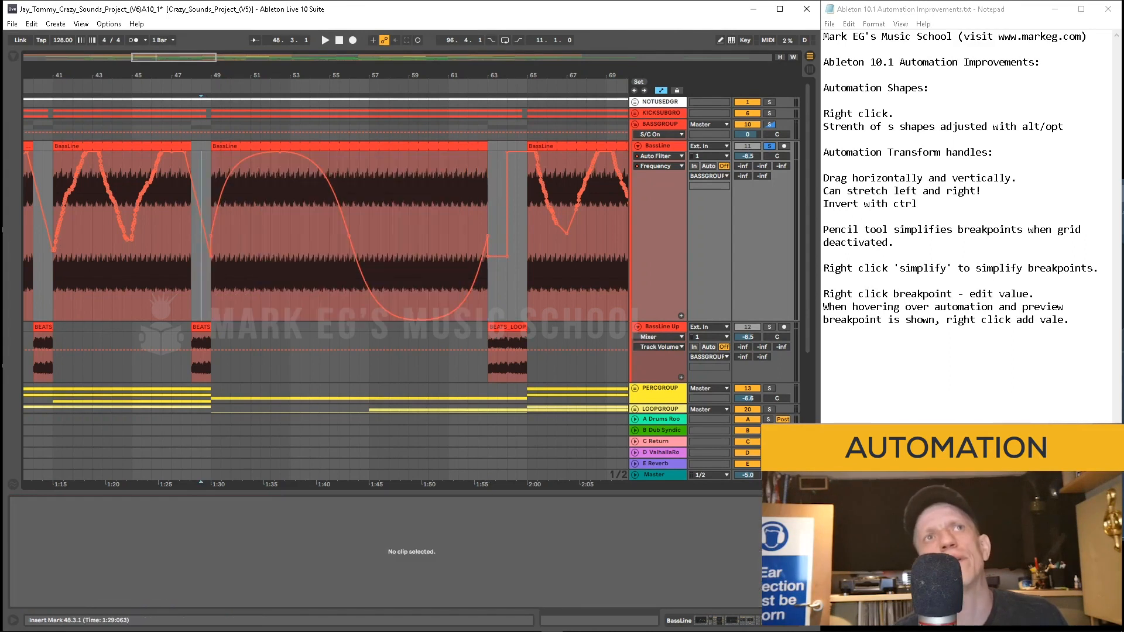
key(space)
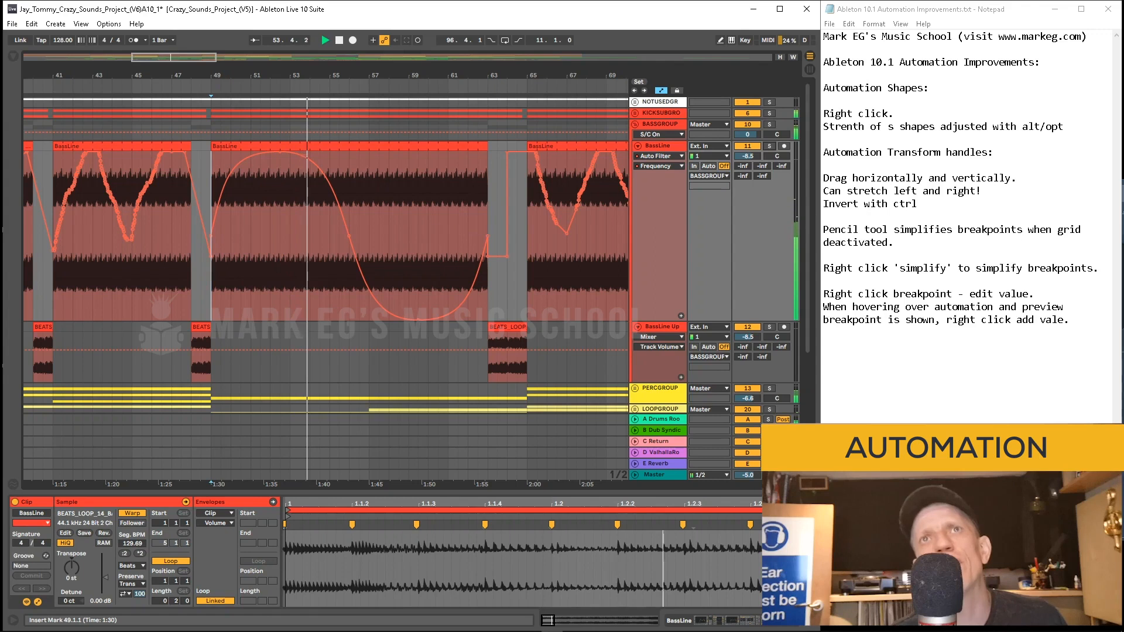
drag(212, 234, 347, 236)
drag(211, 234, 349, 234)
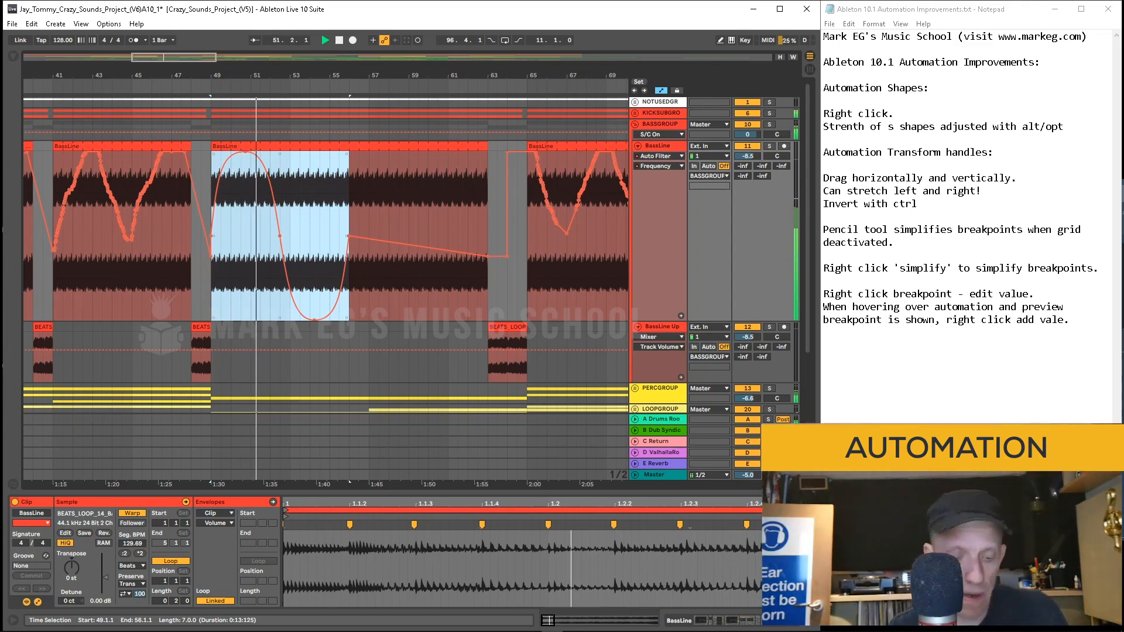
key(ctrl+d)
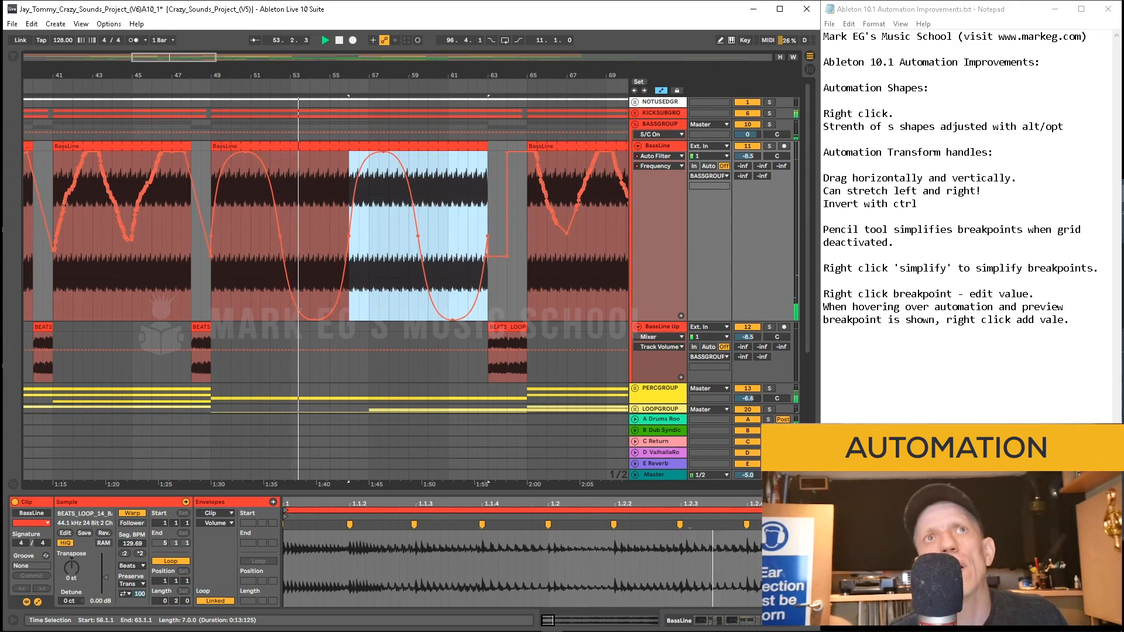
Step: Select both sine cycles from bar 49 to 63 and raise the curve's lower limit with the bottom handle
click(212, 286)
drag(211, 287, 486, 287)
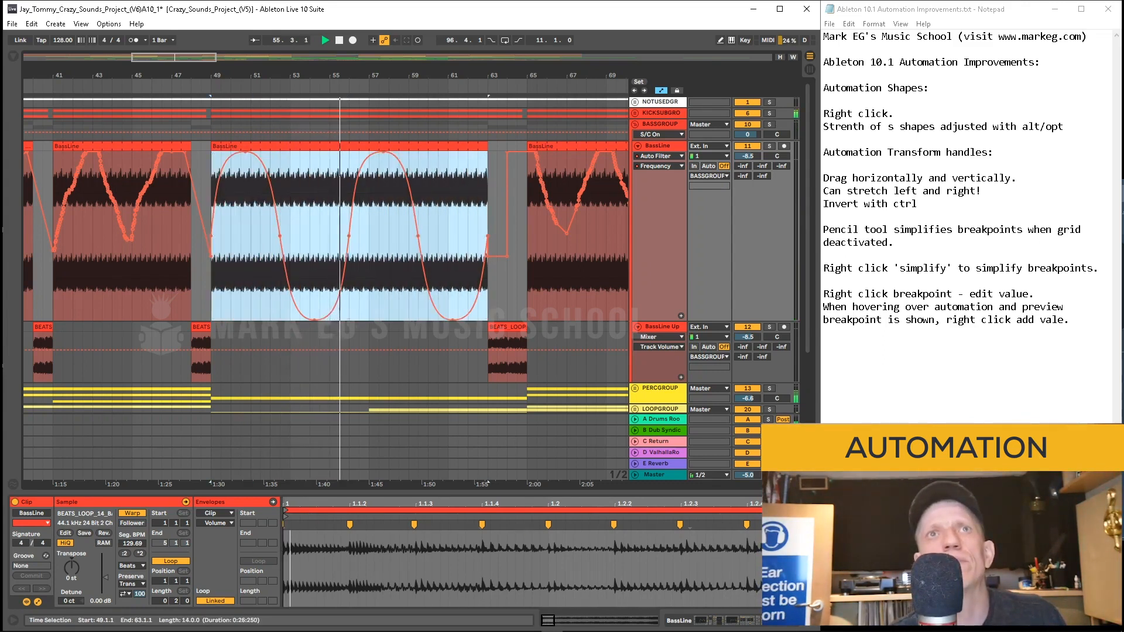
drag(349, 318, 349, 252)
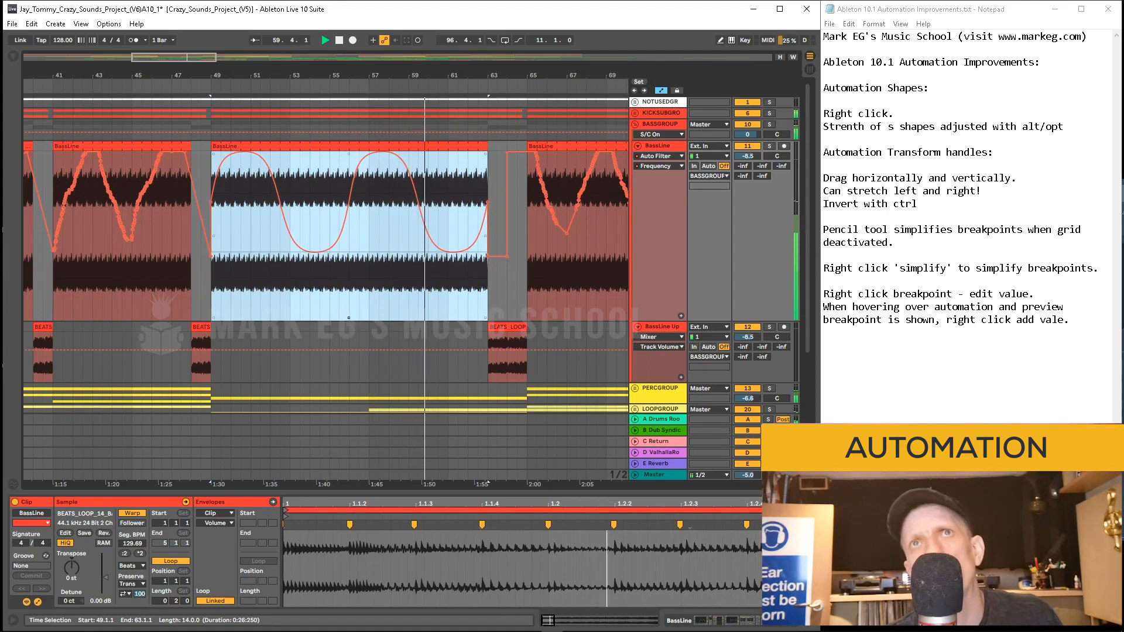
drag(348, 251, 349, 249)
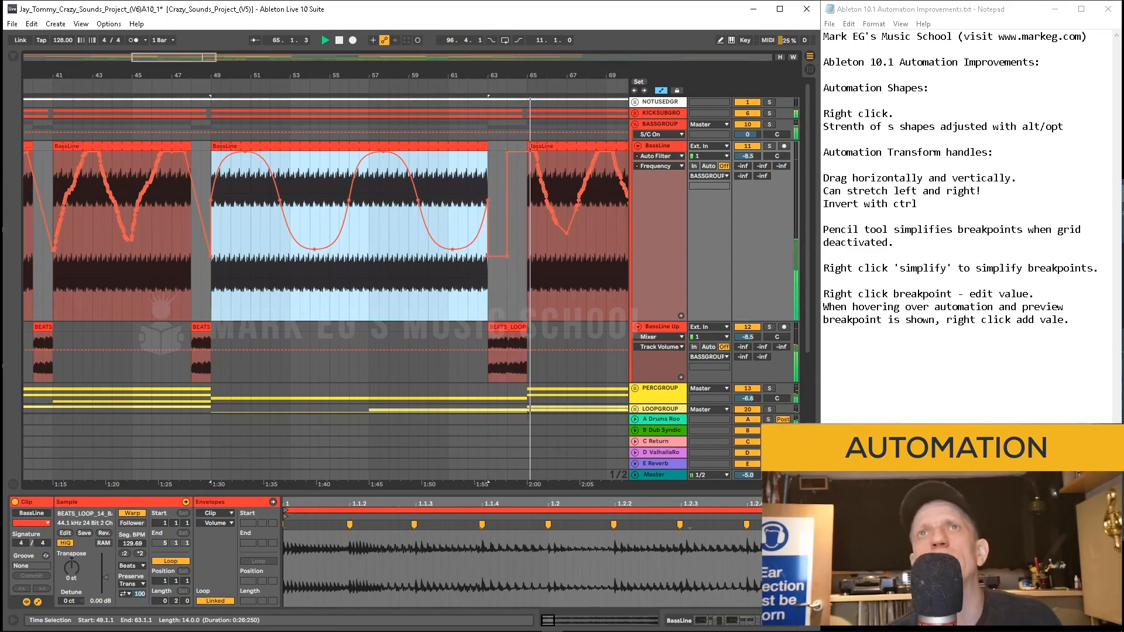
Step: Zoom out over the BassLine automation across the arrangement and review the automation context menu options
key(minus)
key(minus)
key(minus)
key(minus)
key(minus)
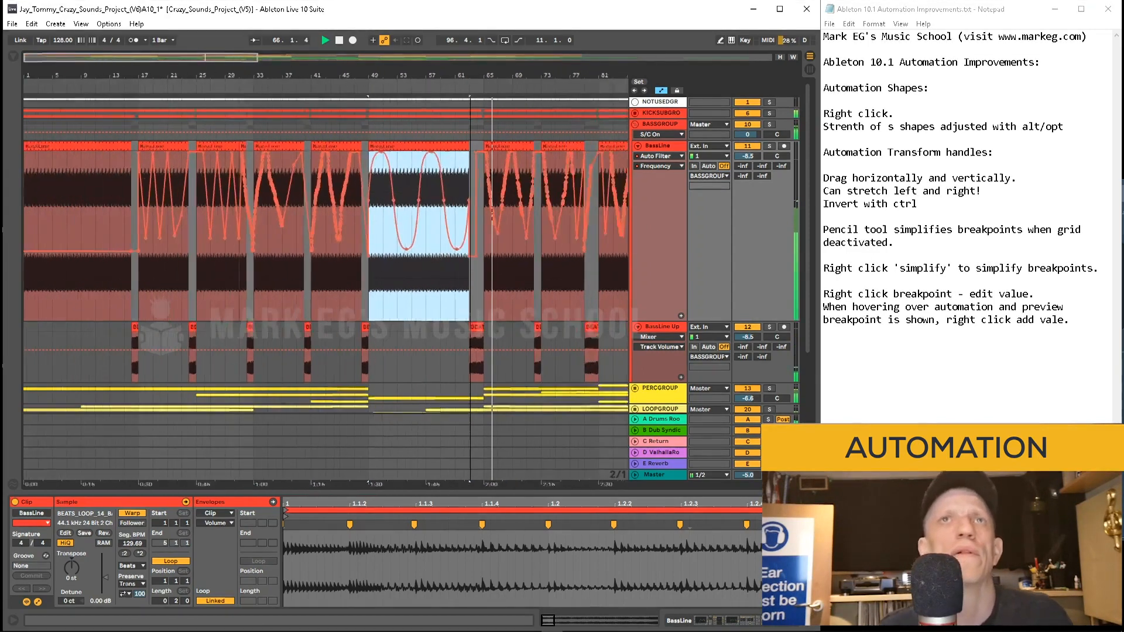
key(plus)
key(plus)
key(plus)
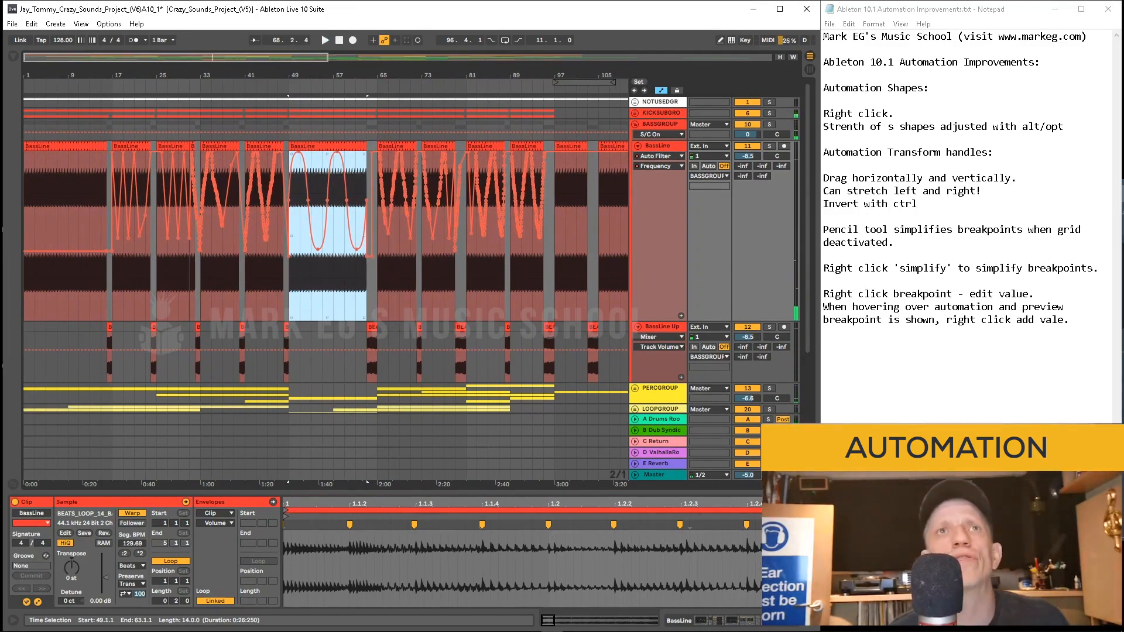
right_click(326, 294)
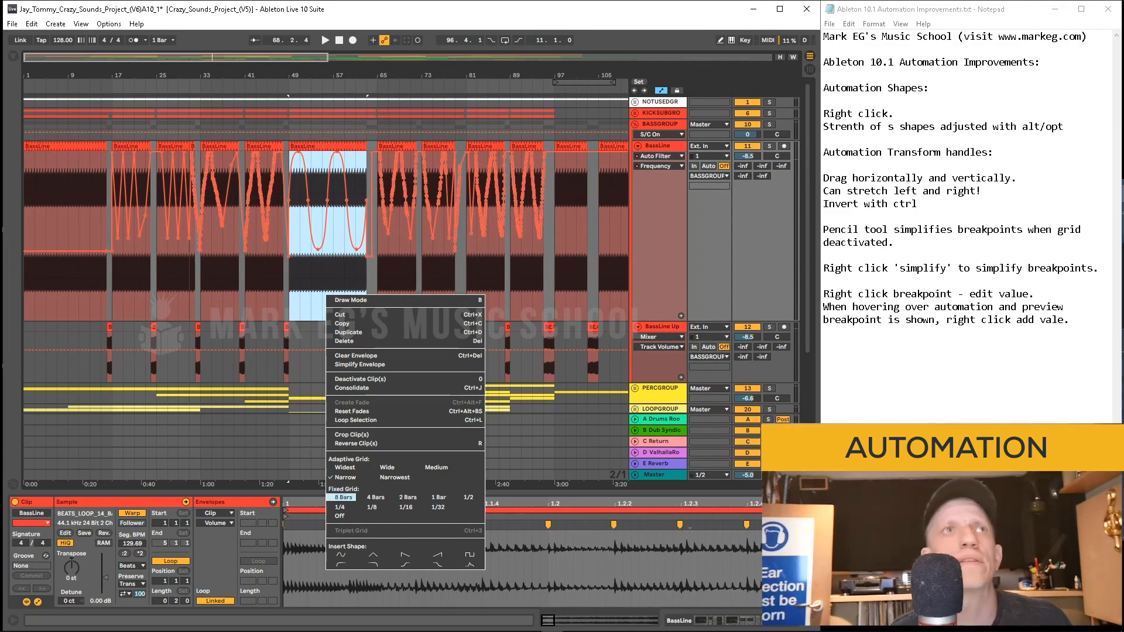
key(Escape)
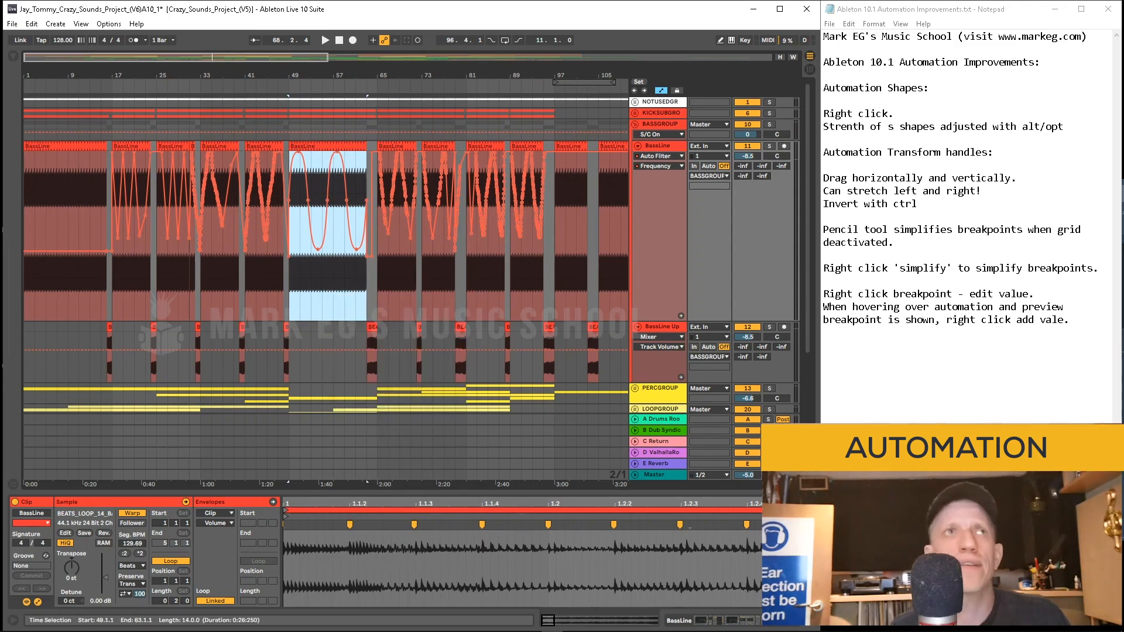
Step: Return to the song start, play, switch to Draw Mode and pencil a stepped rising ramp into the first BassLine clip
mouse_move(328, 57)
mouse_down()
mouse_move(81, 57)
mouse_move(137, 56)
mouse_up()
key(Home)
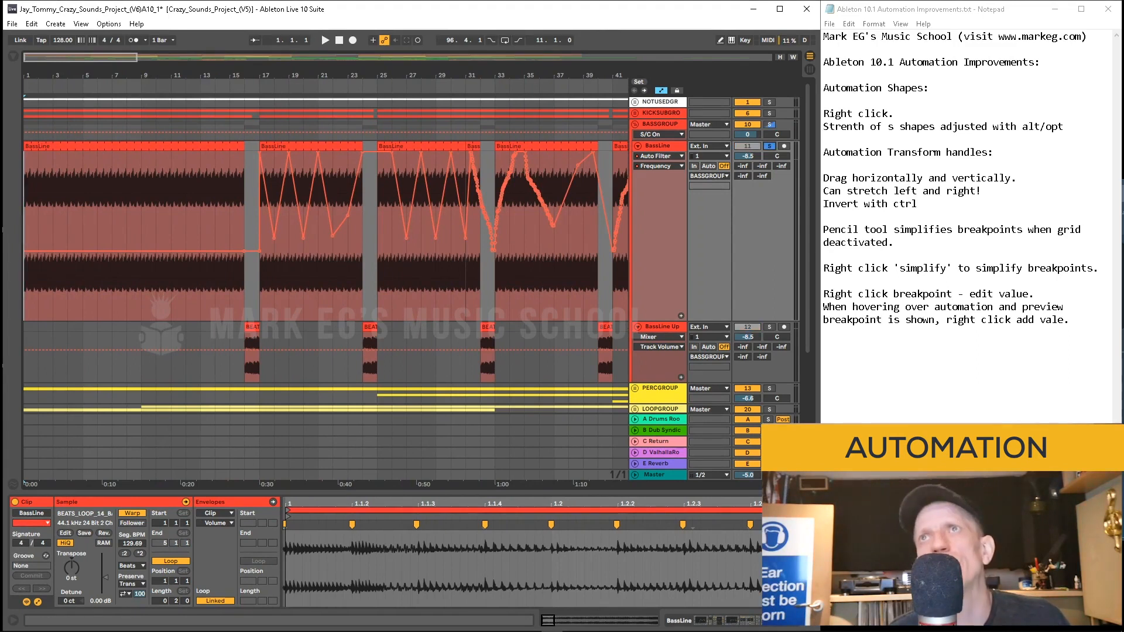
key(space)
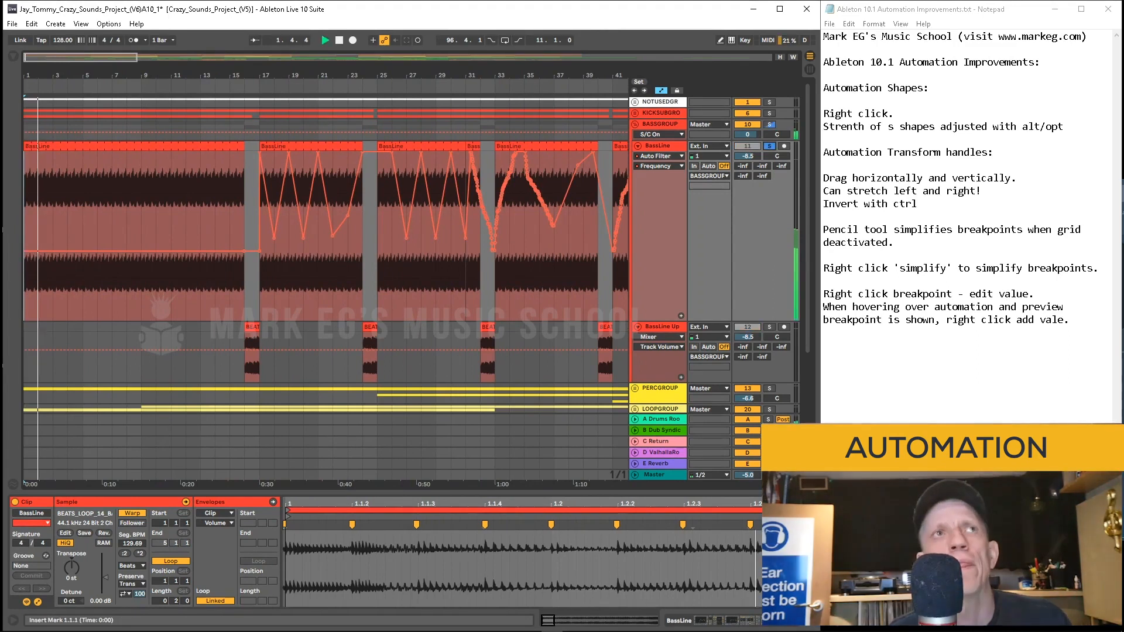
key(b)
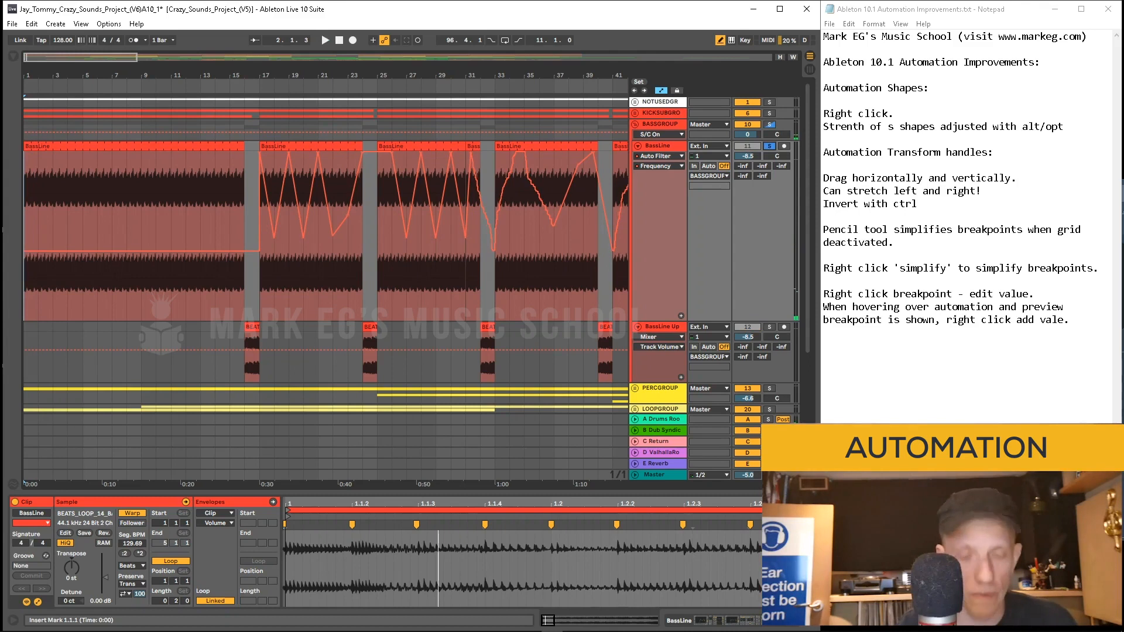
mouse_move(52, 248)
mouse_down()
mouse_move(200, 208)
mouse_move(265, 204)
mouse_move(136, 225)
mouse_up()
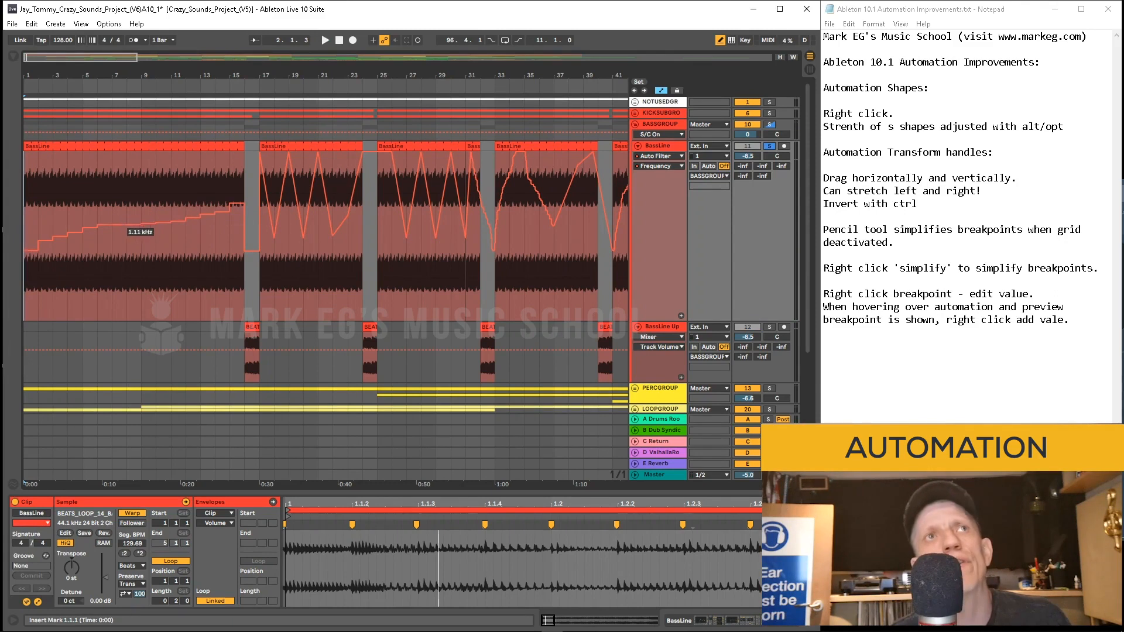
drag(74, 254, 220, 205)
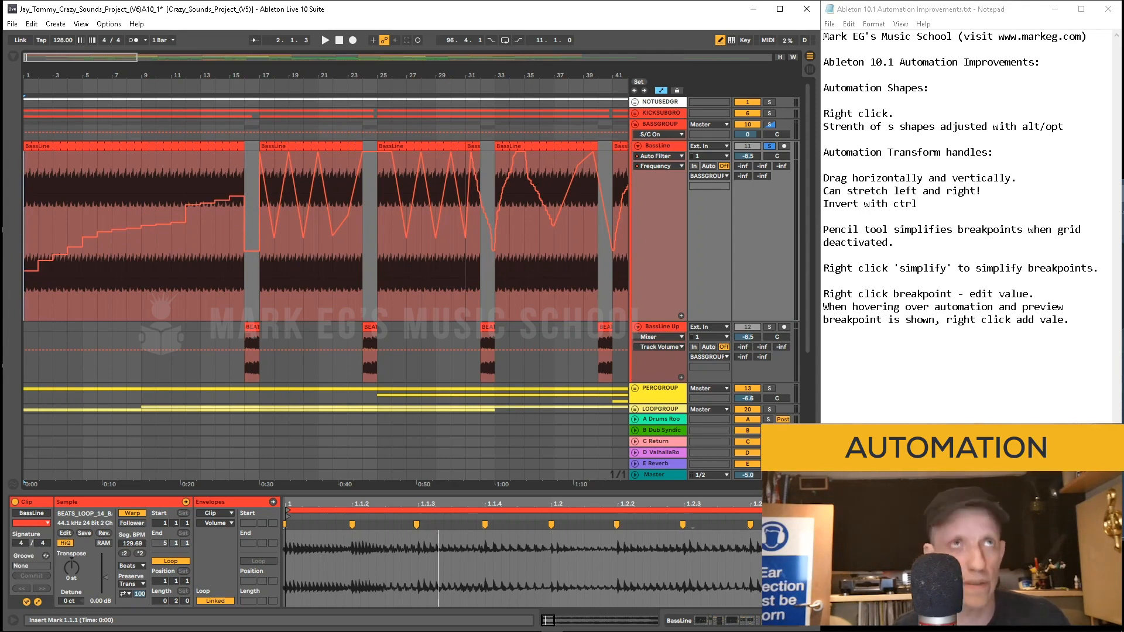
Step: Zoom in and redraw the rising filter ramp more smoothly across the first BassLine clip
drag(64, 75, 119, 147)
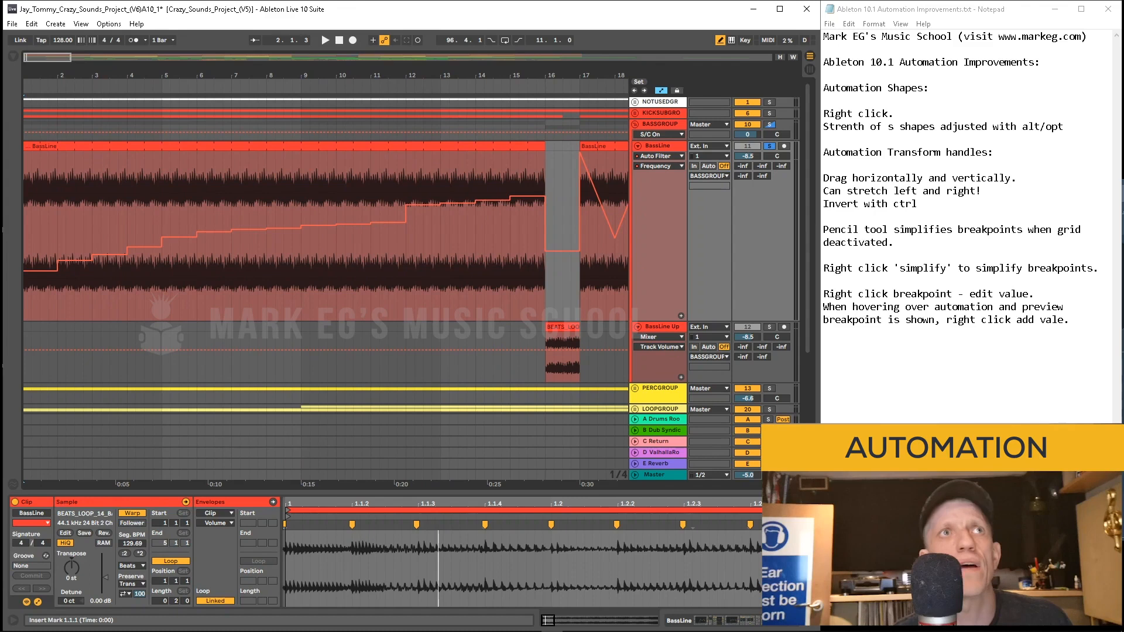
drag(195, 245, 505, 200)
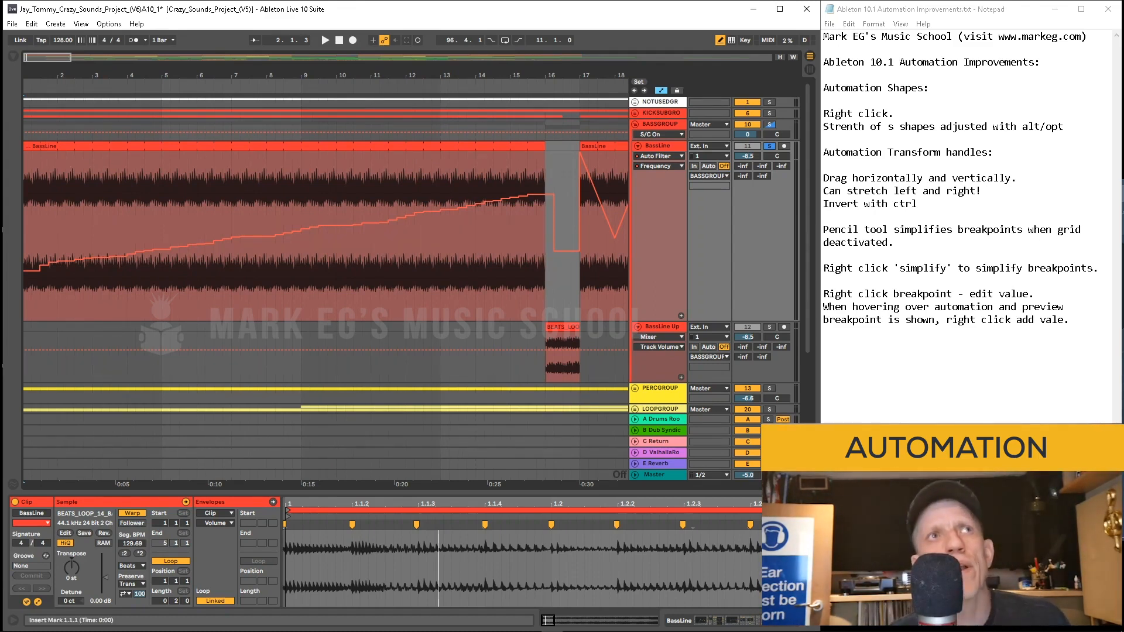
mouse_move(134, 263)
mouse_down()
mouse_move(313, 228)
mouse_move(410, 231)
mouse_move(520, 202)
mouse_up()
mouse_move(57, 75)
mouse_down()
mouse_move(77, 139)
mouse_move(50, 66)
mouse_up()
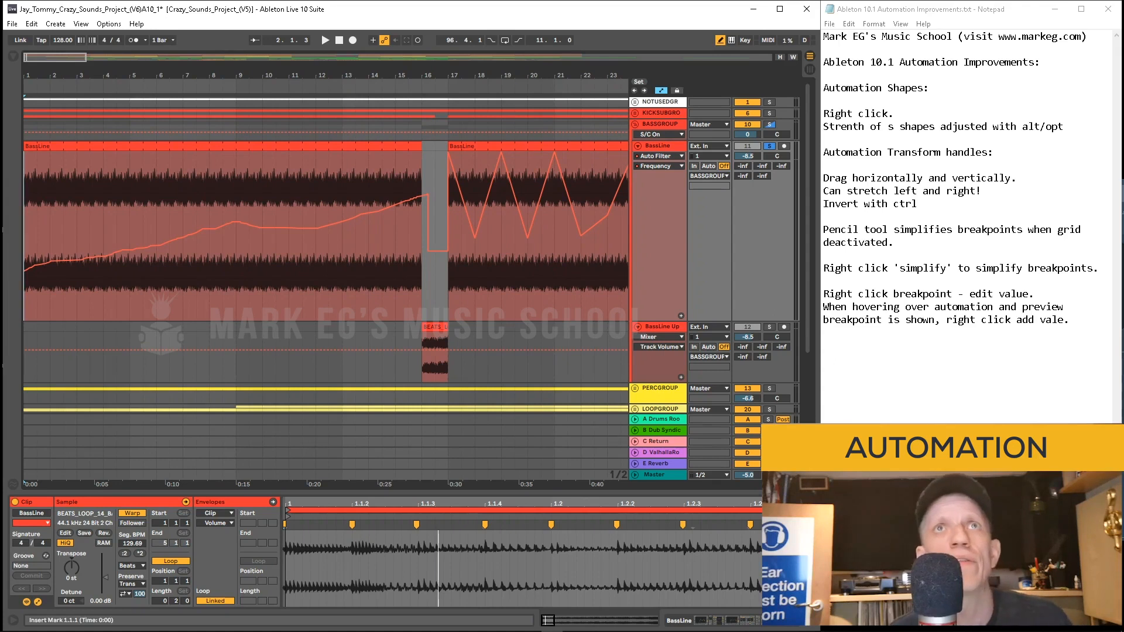
drag(184, 75, 115, 60)
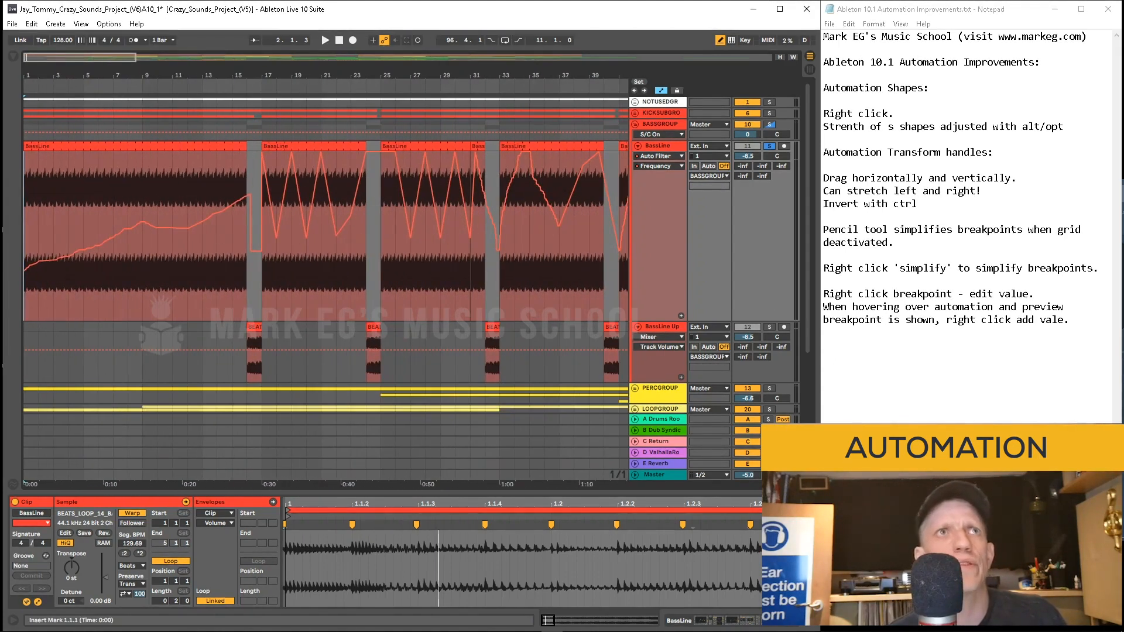
drag(239, 76, 242, 171)
mouse_move(203, 202)
mouse_down()
mouse_move(319, 220)
mouse_move(355, 242)
mouse_up()
drag(282, 76, 282, 3)
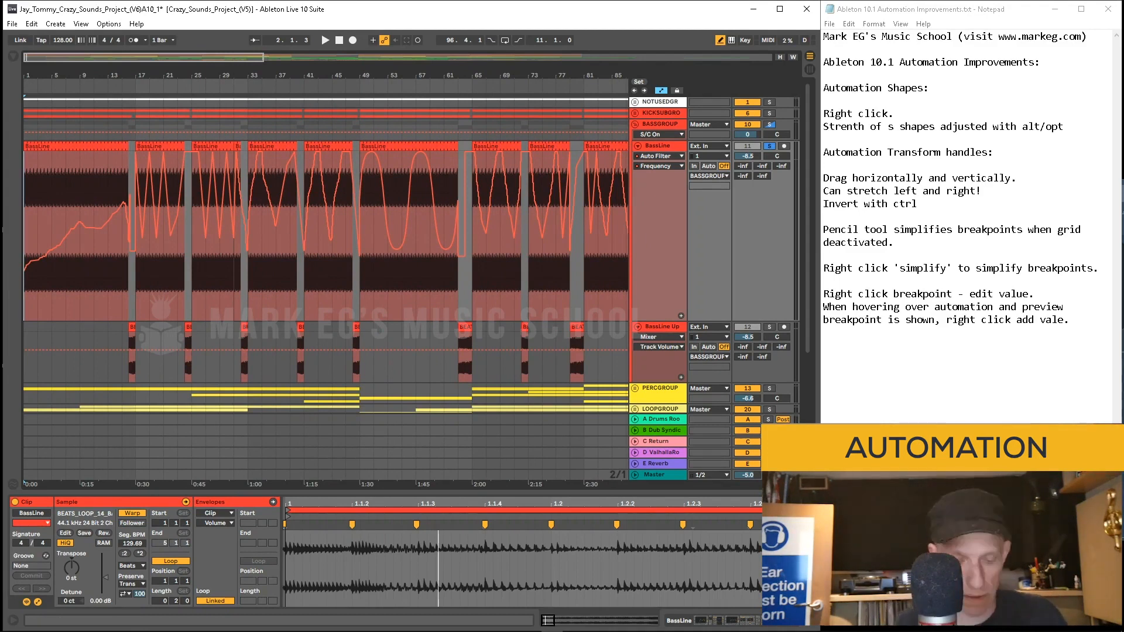
Step: Leave Draw Mode, select the BassLine automation from bar 89 to 95, and simplify its envelope
key(b)
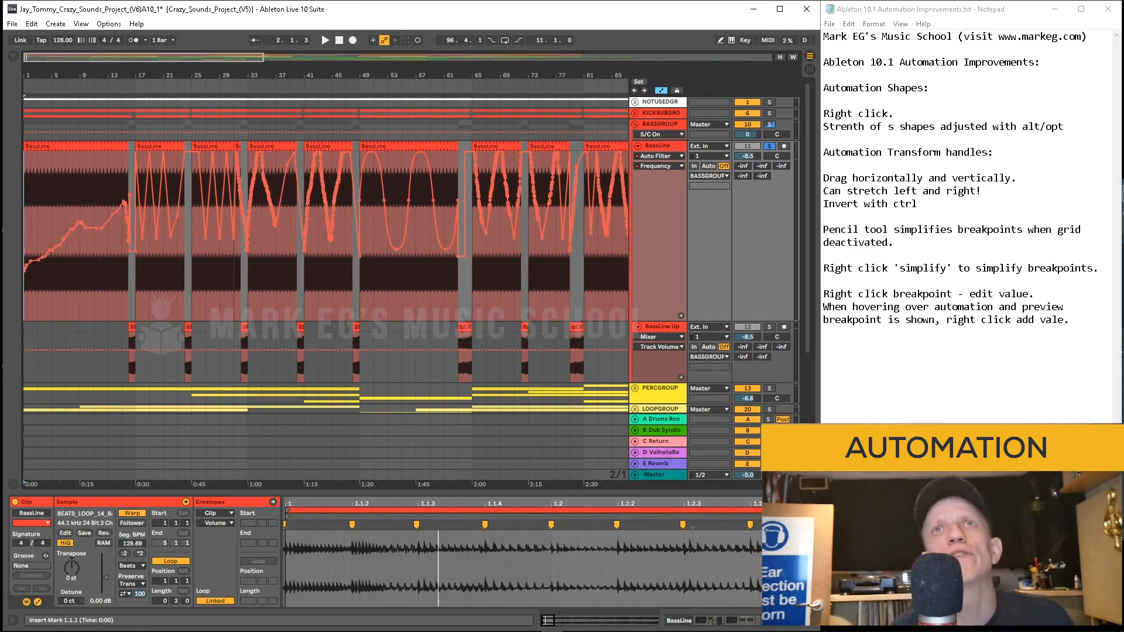
drag(544, 76, 371, 61)
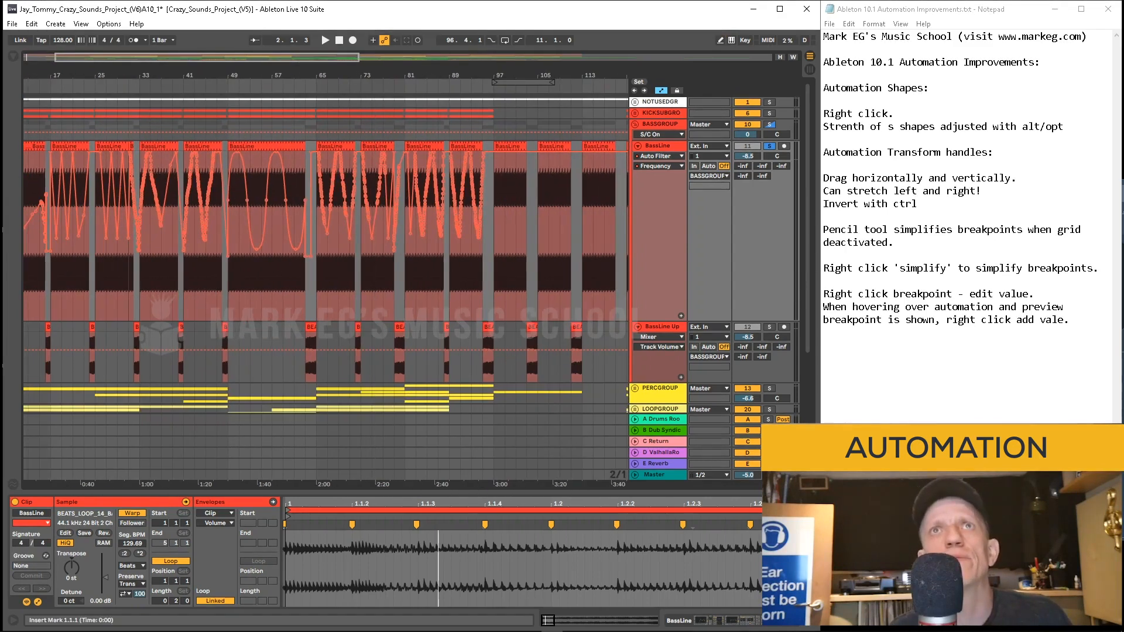
drag(460, 76, 317, 148)
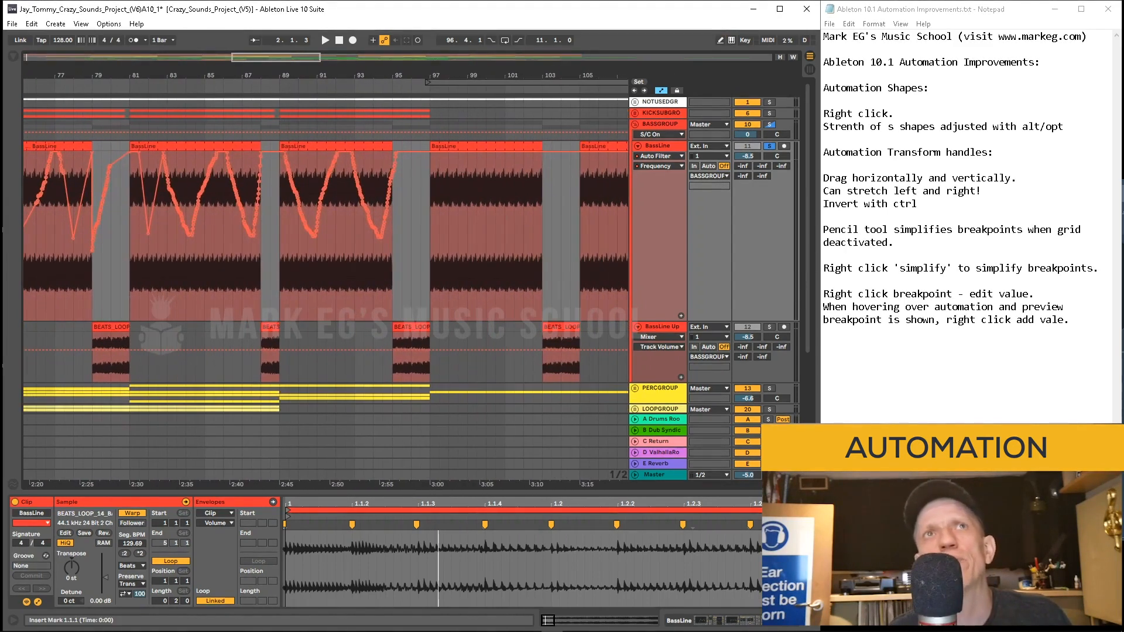
drag(280, 234, 392, 234)
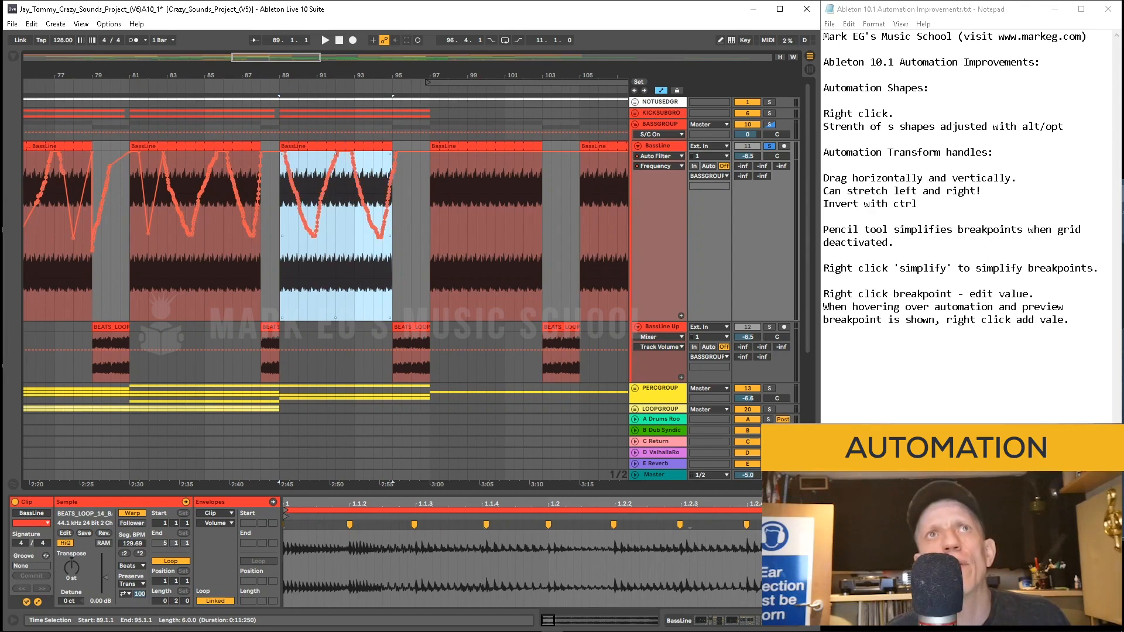
right_click(325, 192)
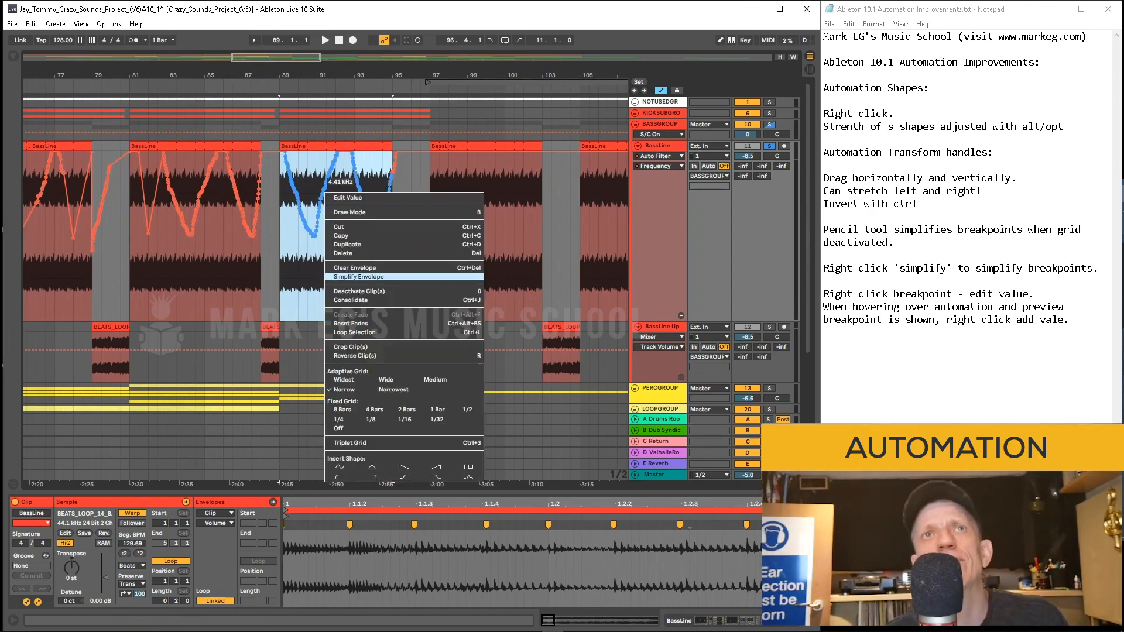
click(359, 276)
Step: Edit the value of the BassLine filter breakpoint near bar 90.4
key(z)
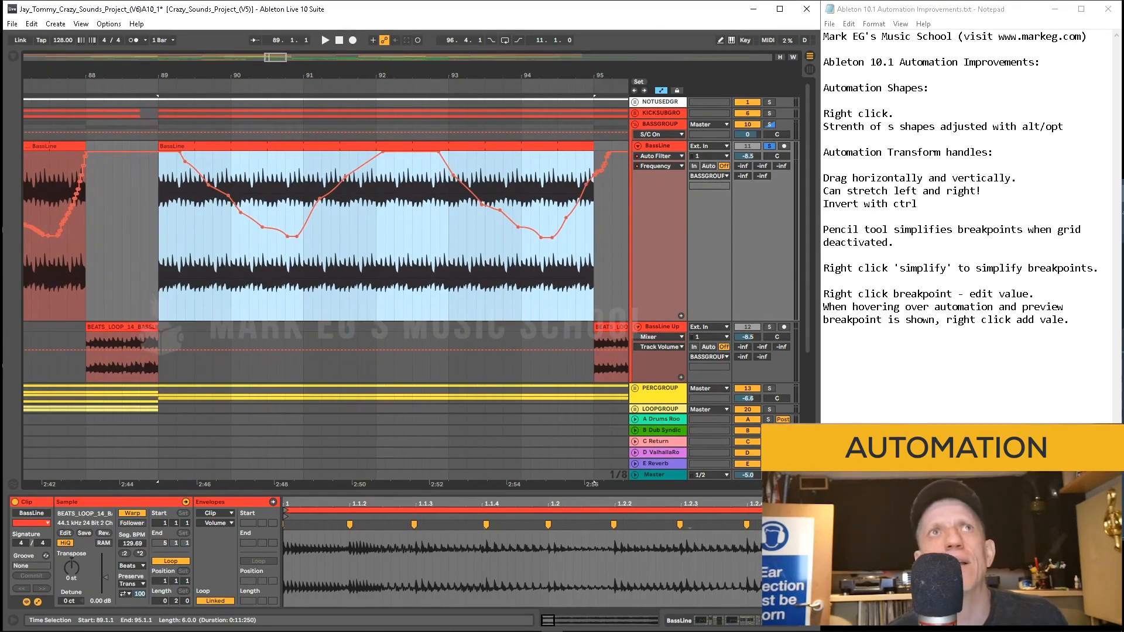
click(149, 234)
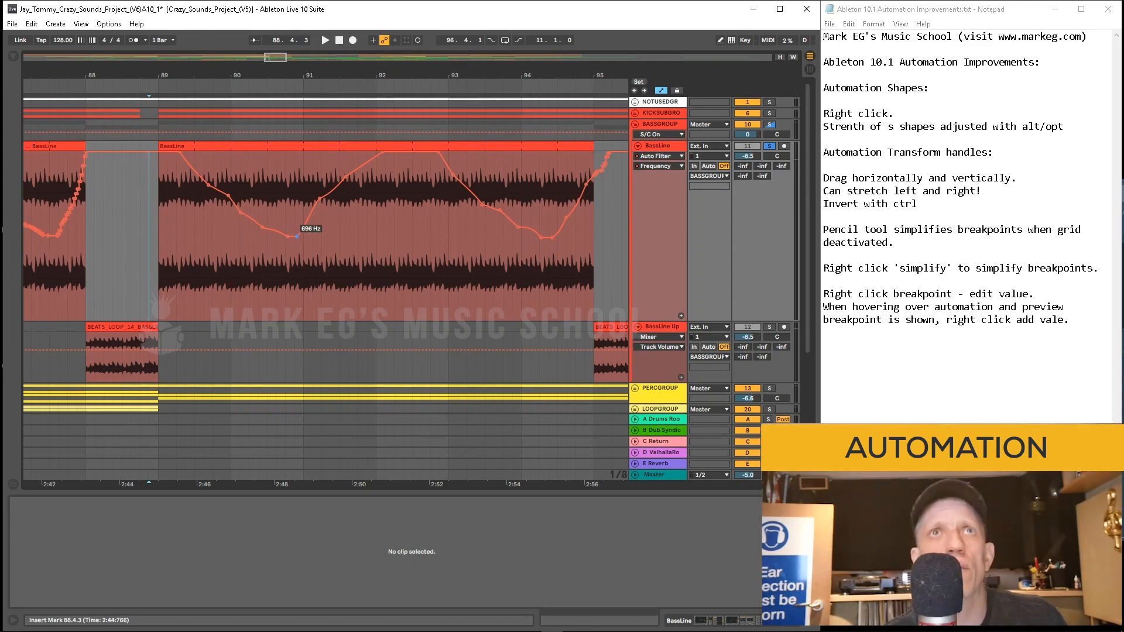
right_click(296, 236)
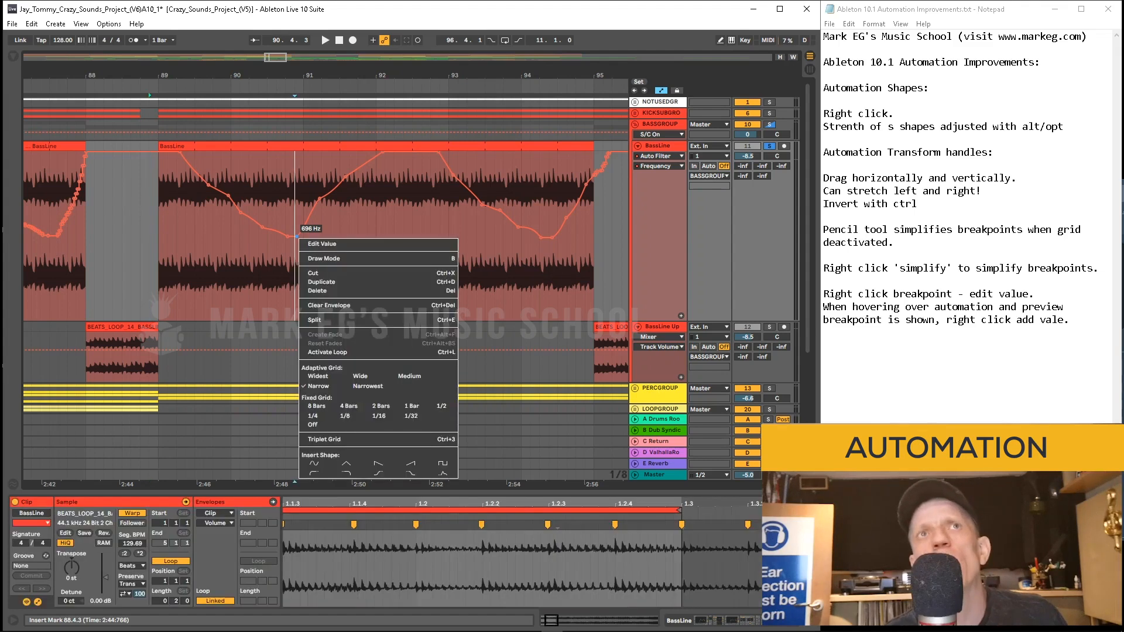
click(322, 244)
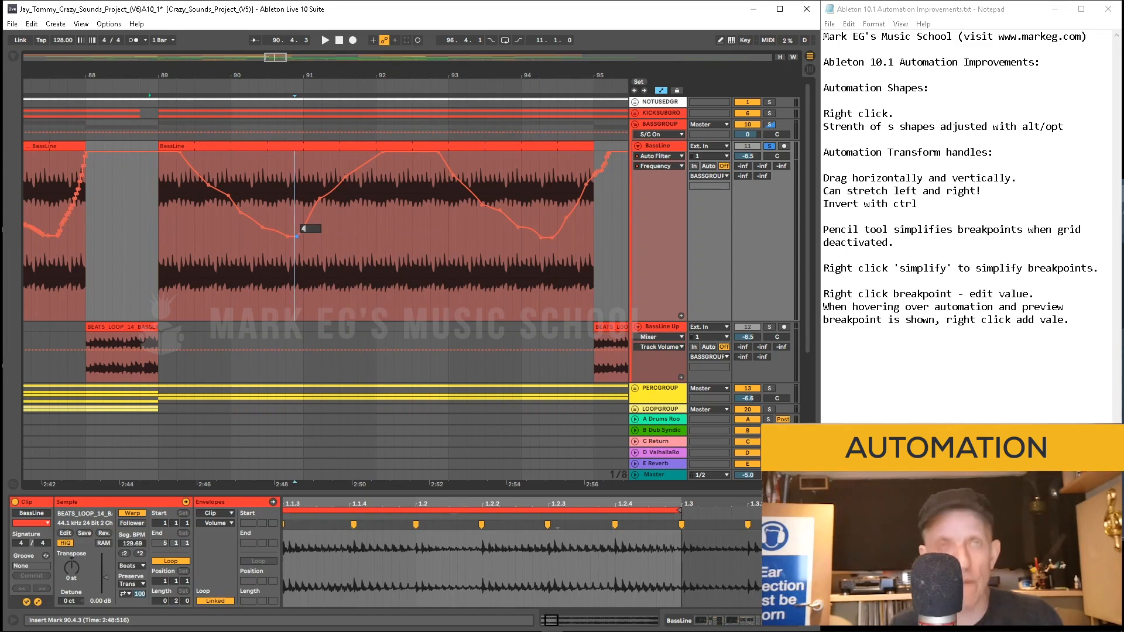
key(Return)
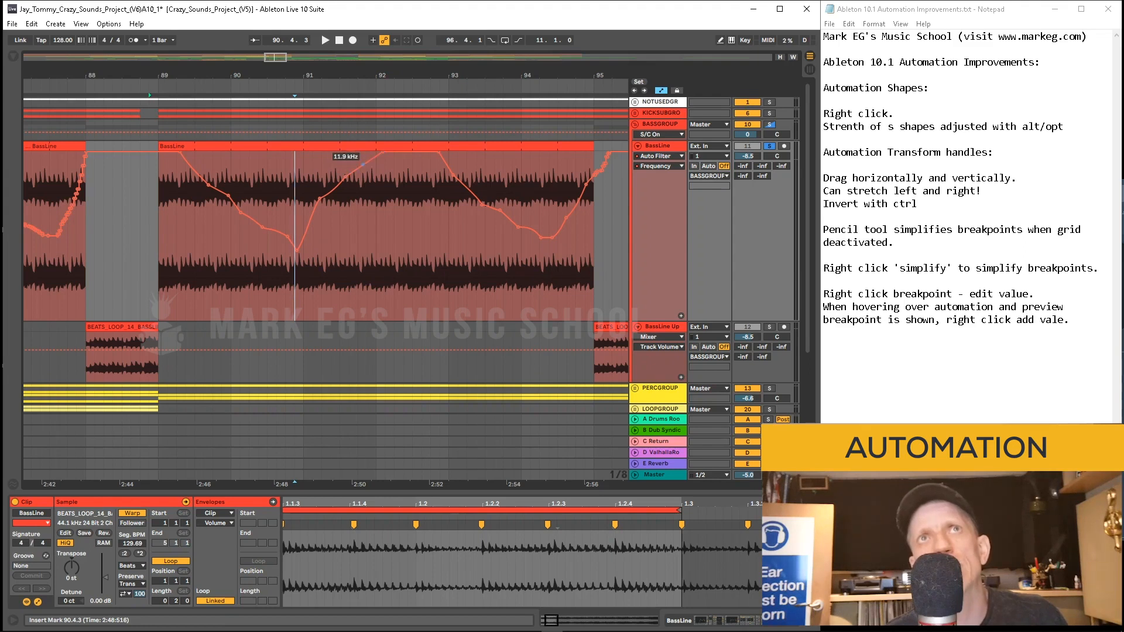
Step: Add a new breakpoint near bar 91.4 on the BassLine automation with a value of 400
right_click(361, 165)
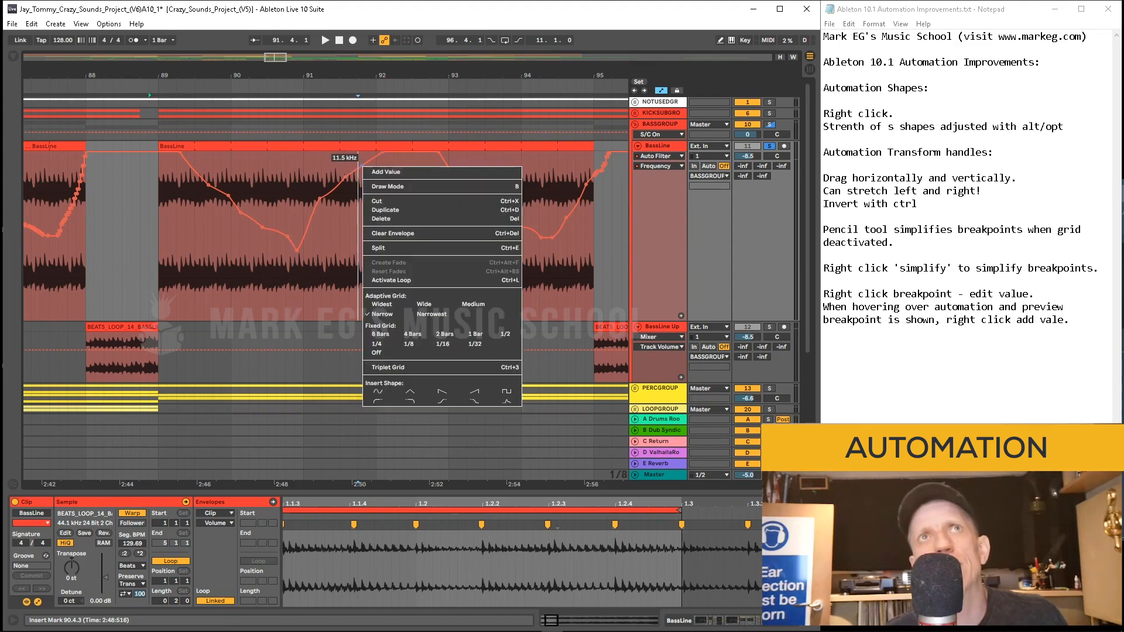
click(375, 170)
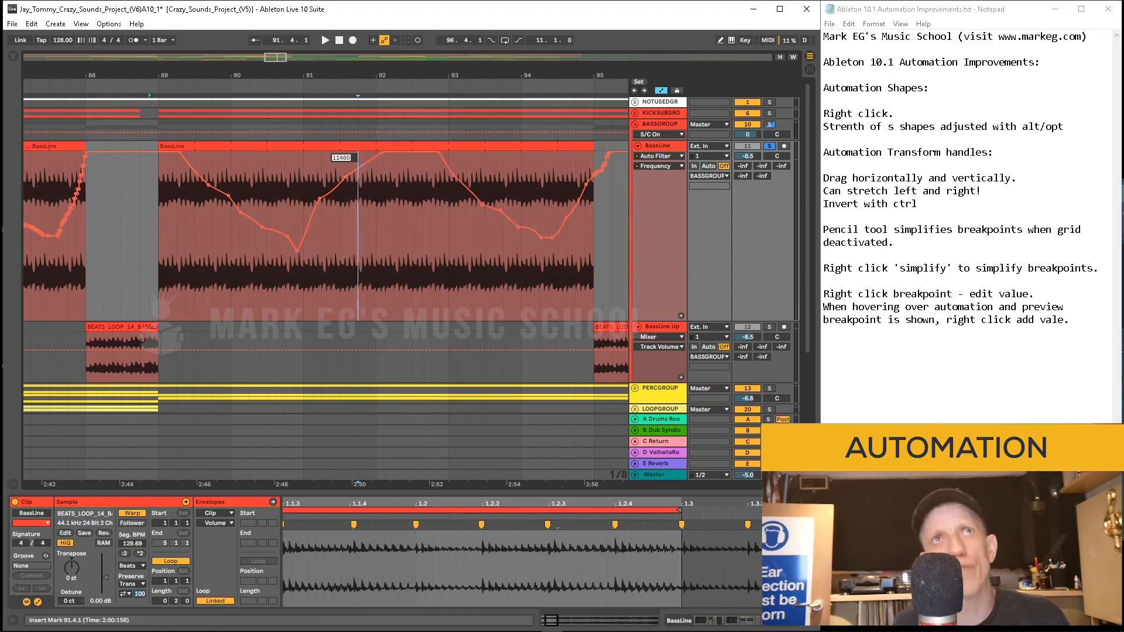
text(400)
key(Return)
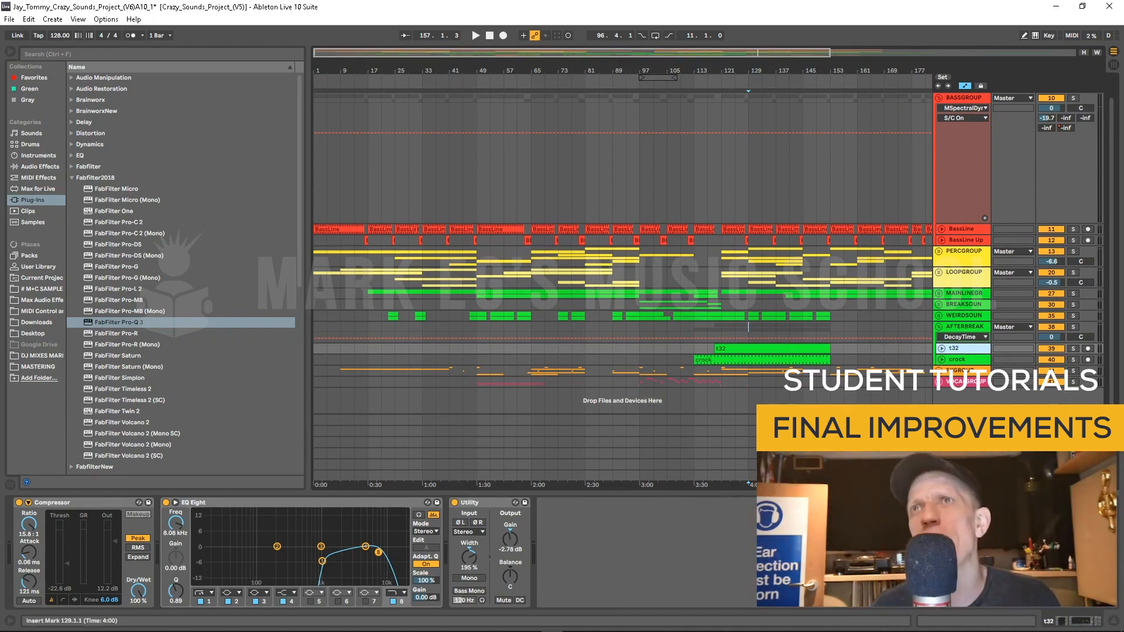
Step: Select the t32 track and its clip, solo the track, and start playback
click(761, 326)
click(762, 348)
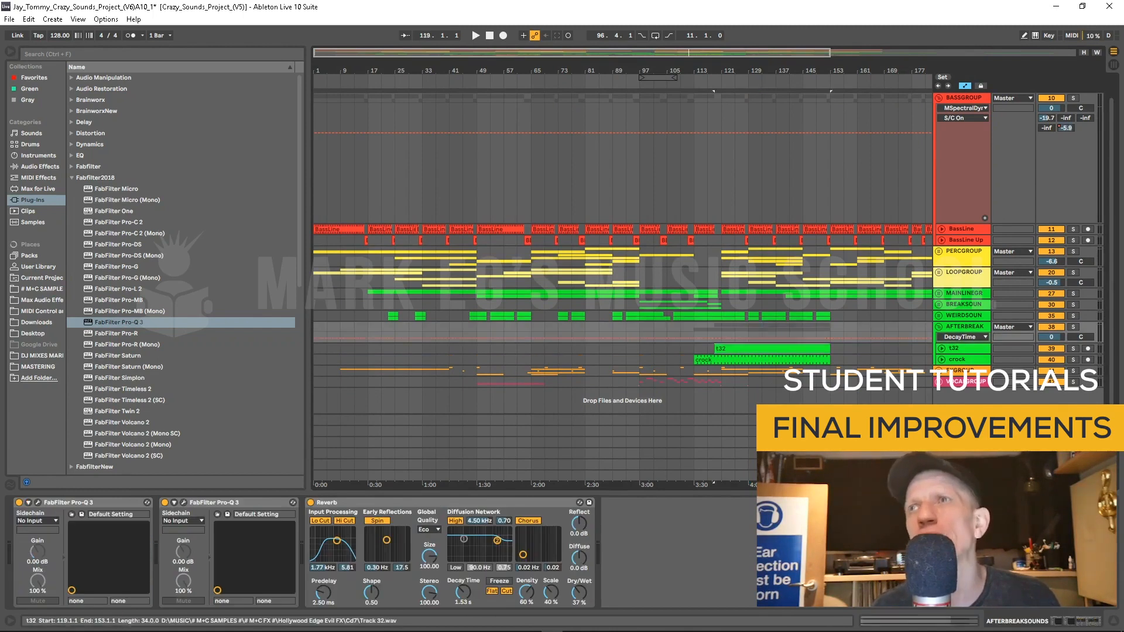
click(960, 349)
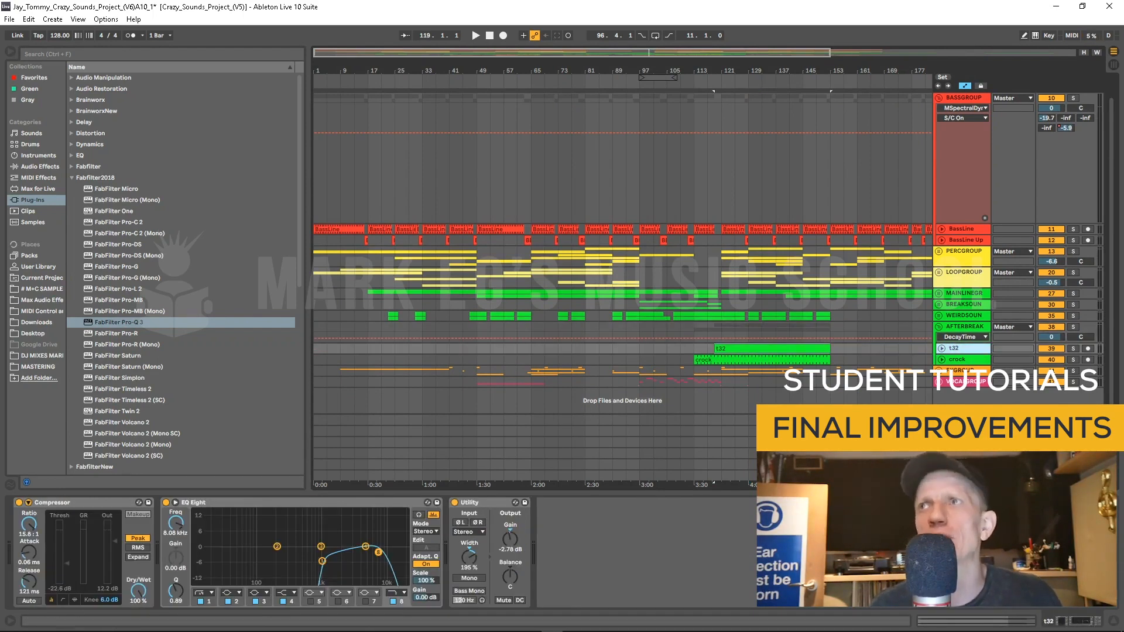
click(1072, 348)
key(space)
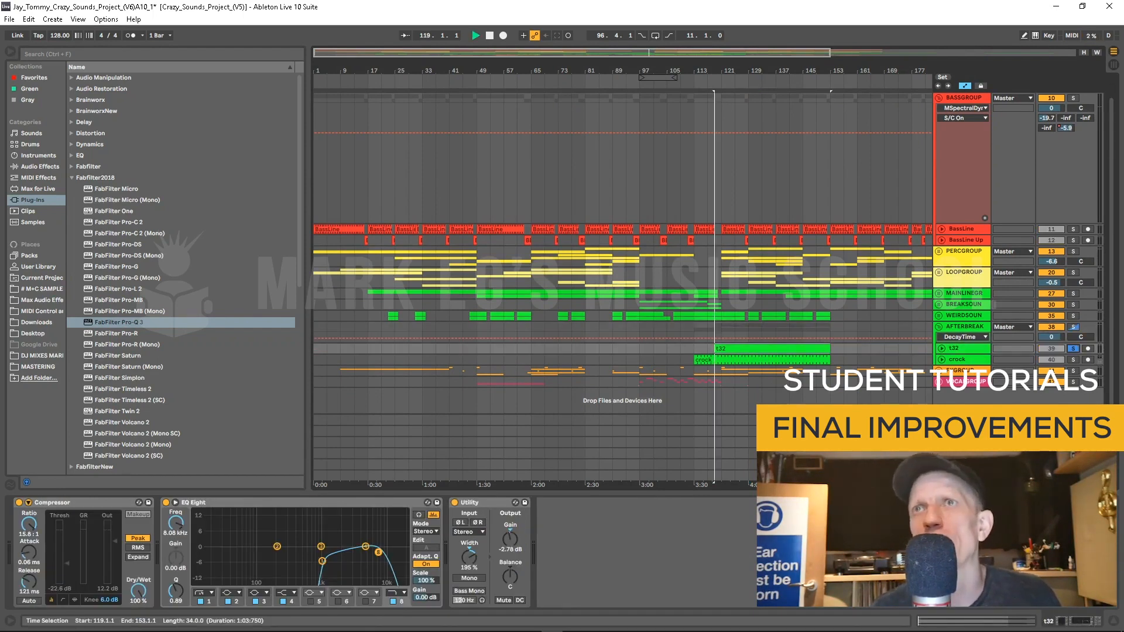
Step: Audition the arrangement from a couple of positions around bars 125 to 129
click(735, 328)
key(space)
key(space)
click(748, 329)
key(space)
key(space)
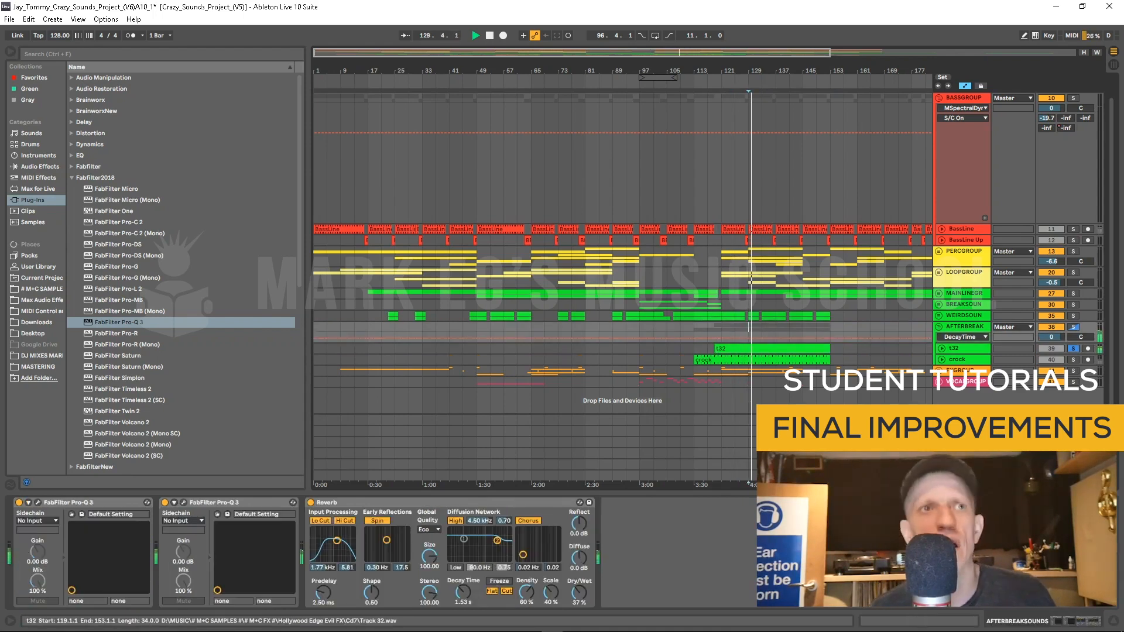
Step: Show and hide the Compressor's sidechain settings on the selected track
click(755, 349)
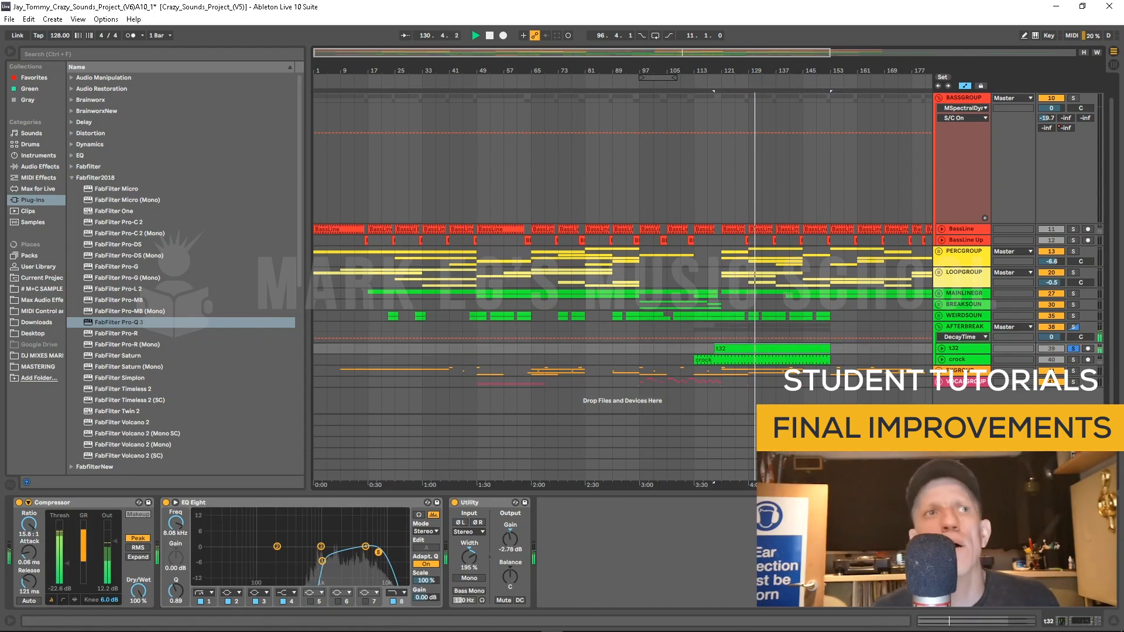
click(28, 502)
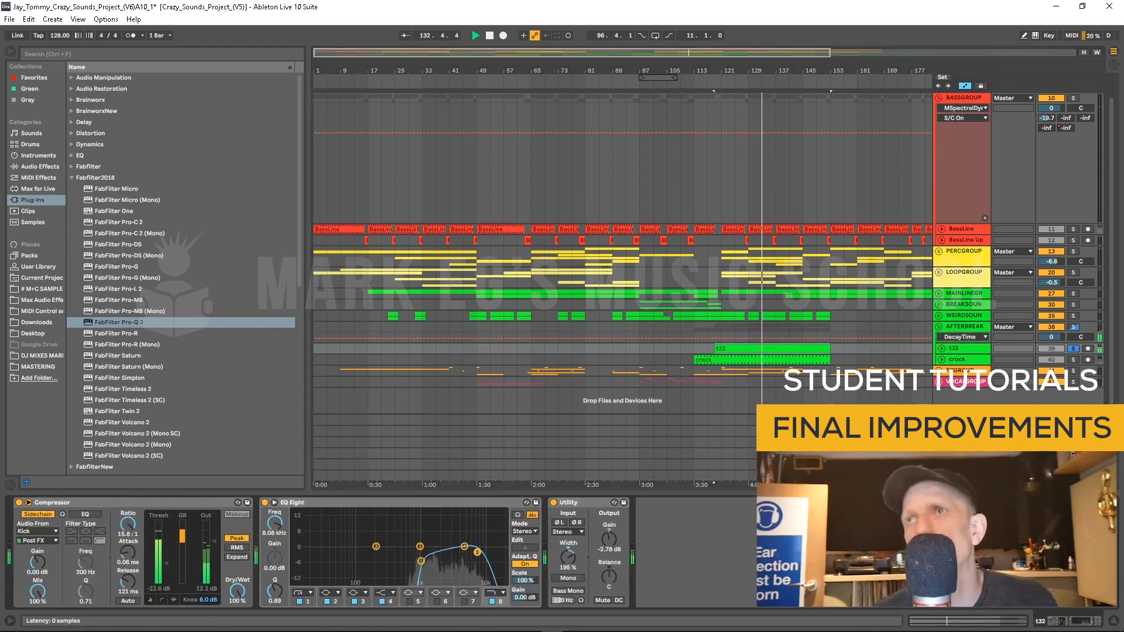
click(28, 502)
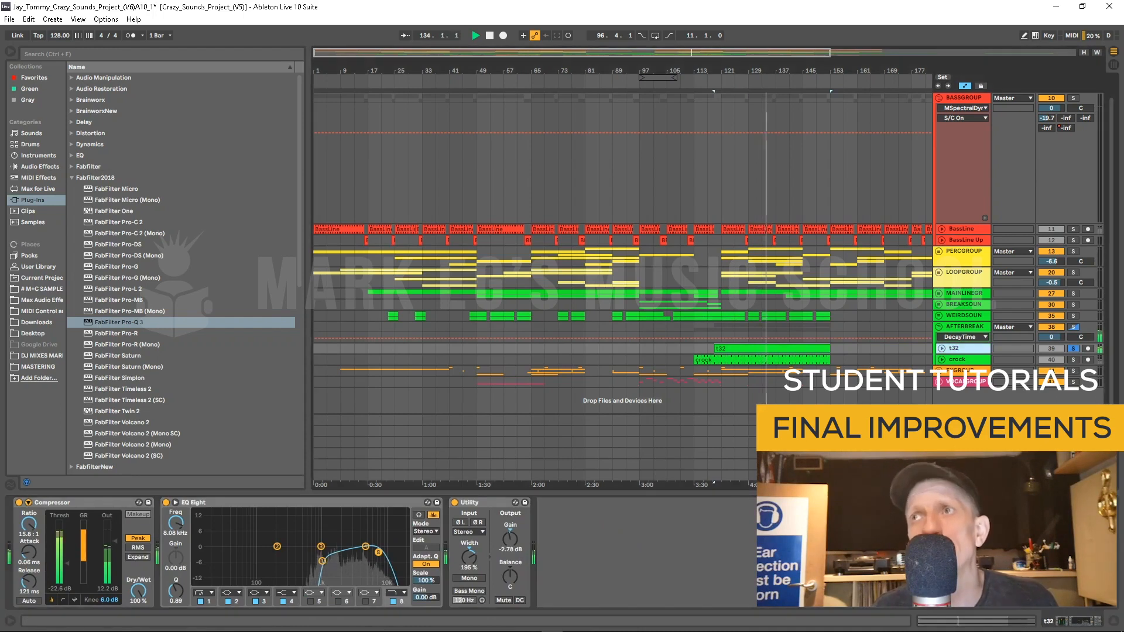
right_click(963, 347)
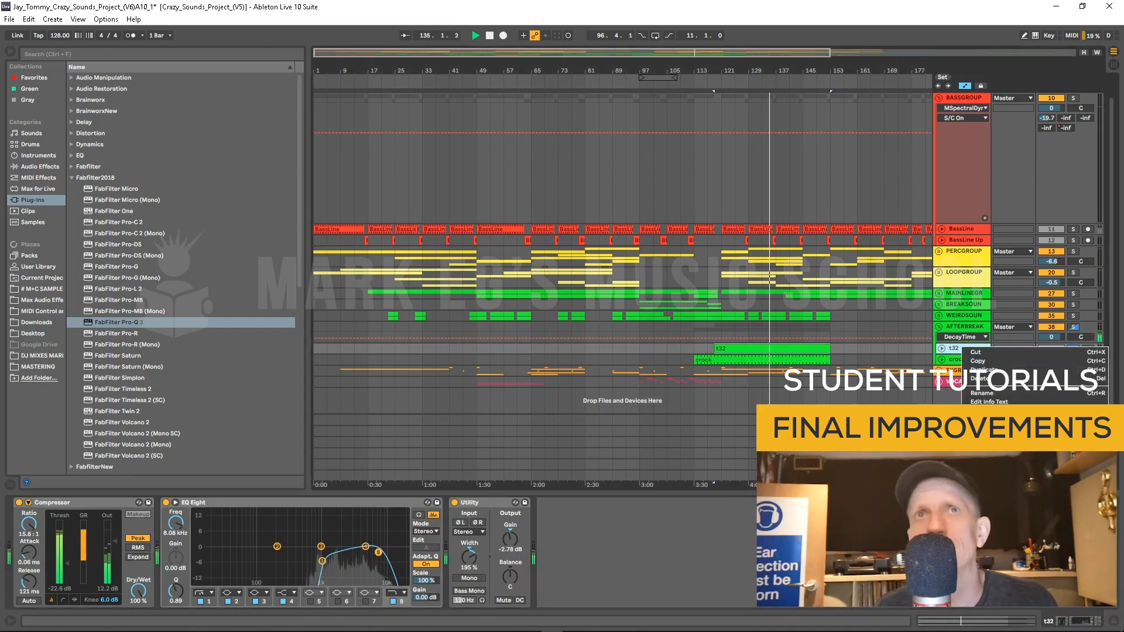
click(989, 432)
key(Return)
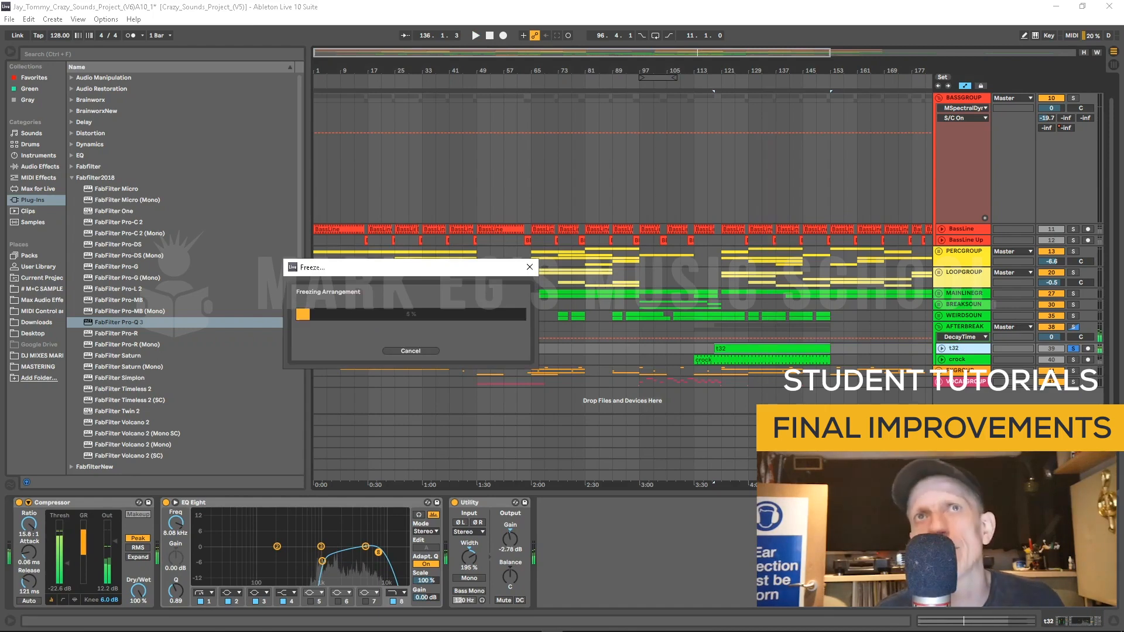
key(Escape)
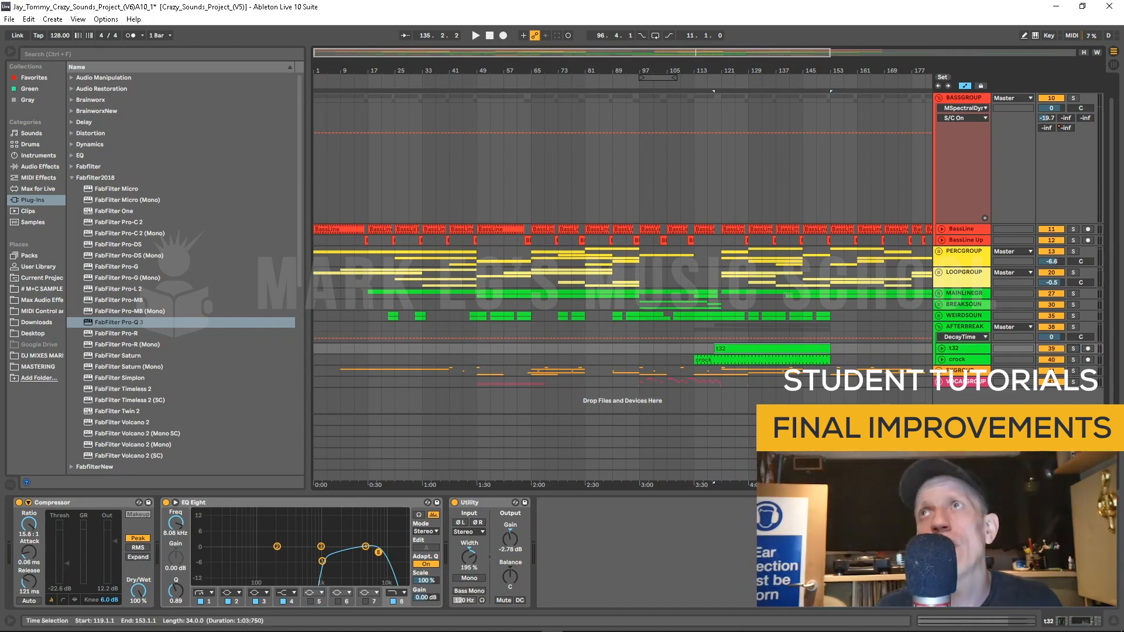
Step: Load FabFilter Pro-Q 3 onto the BASSGROUP track and reposition its plugin window
scroll(622, 244, up, 1)
click(963, 120)
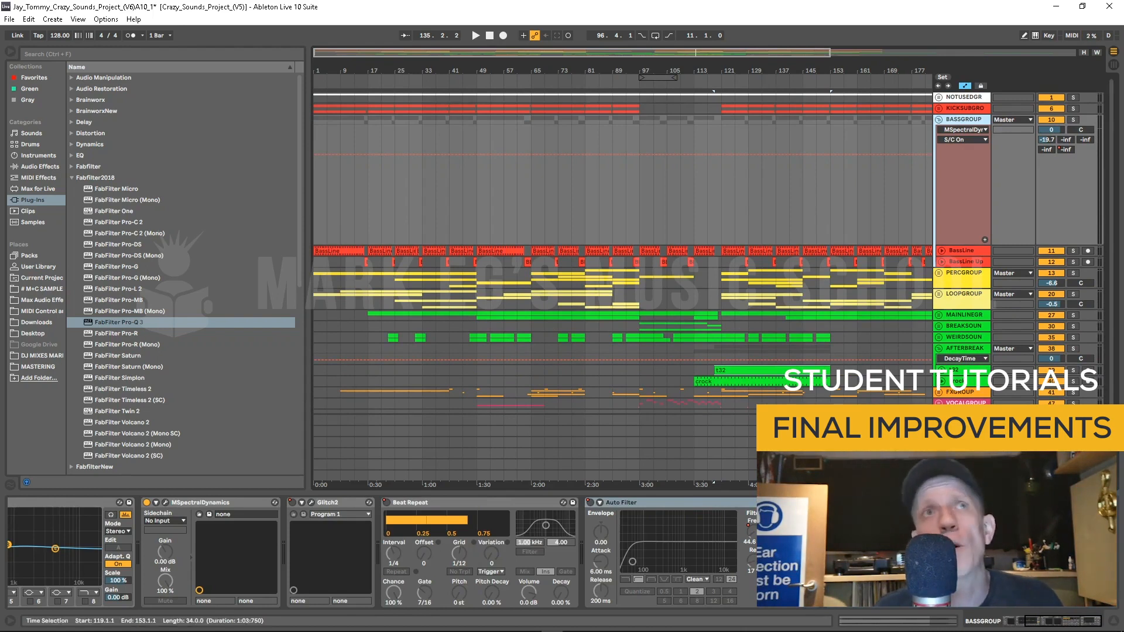
click(117, 321)
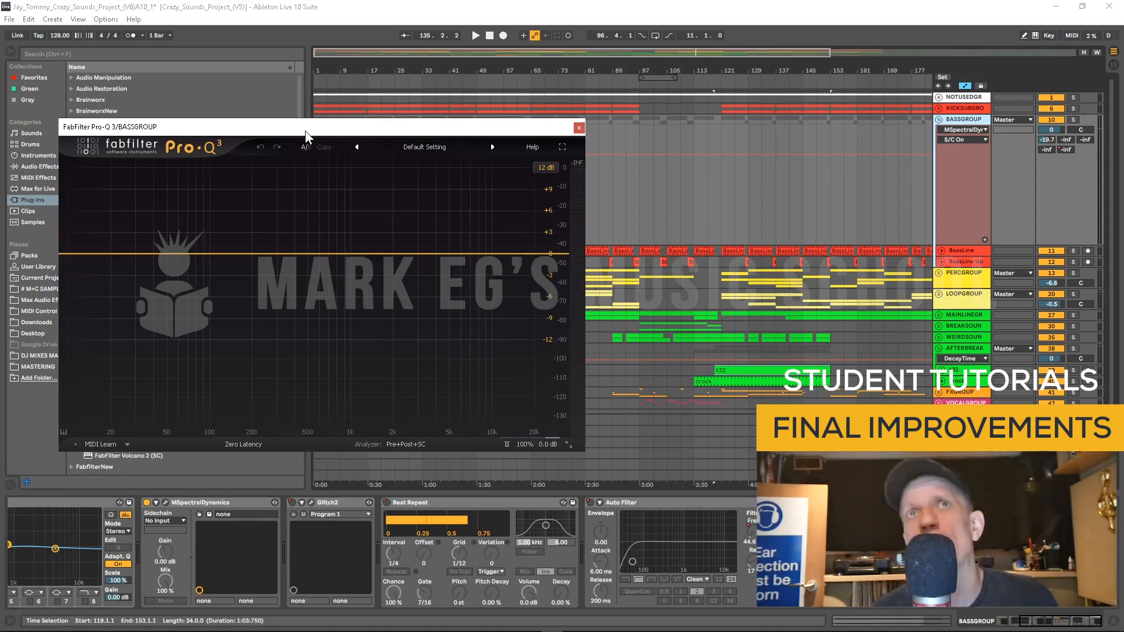
drag(322, 127, 367, 101)
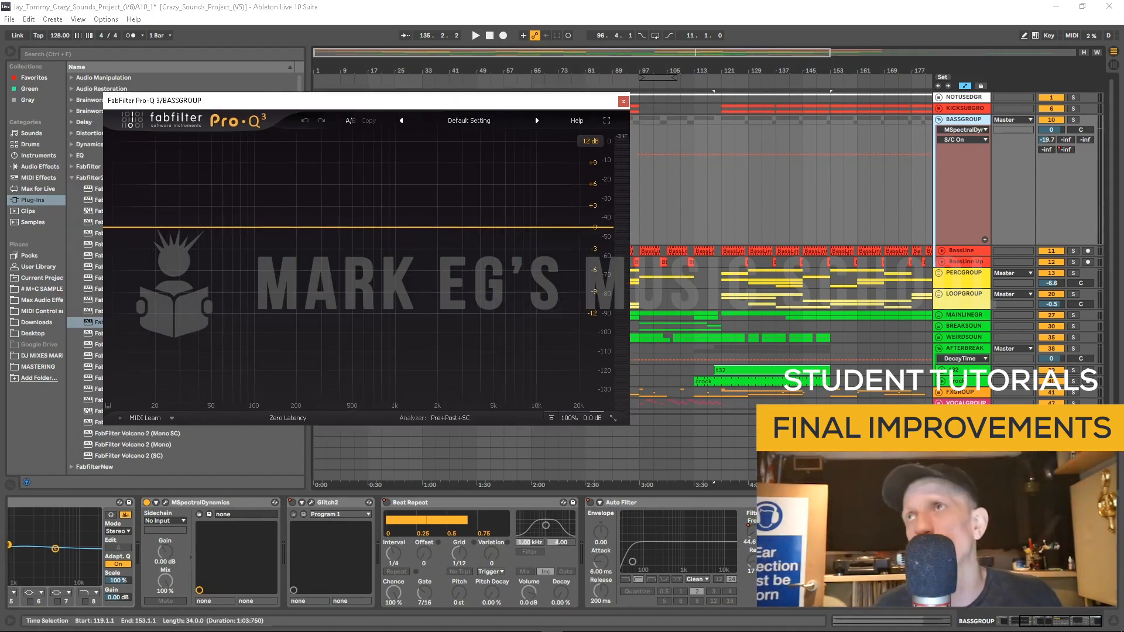
Step: Solo the BASSGROUP track and play it to view the Pro-Q 3 spectrum analyzer
click(1073, 119)
key(space)
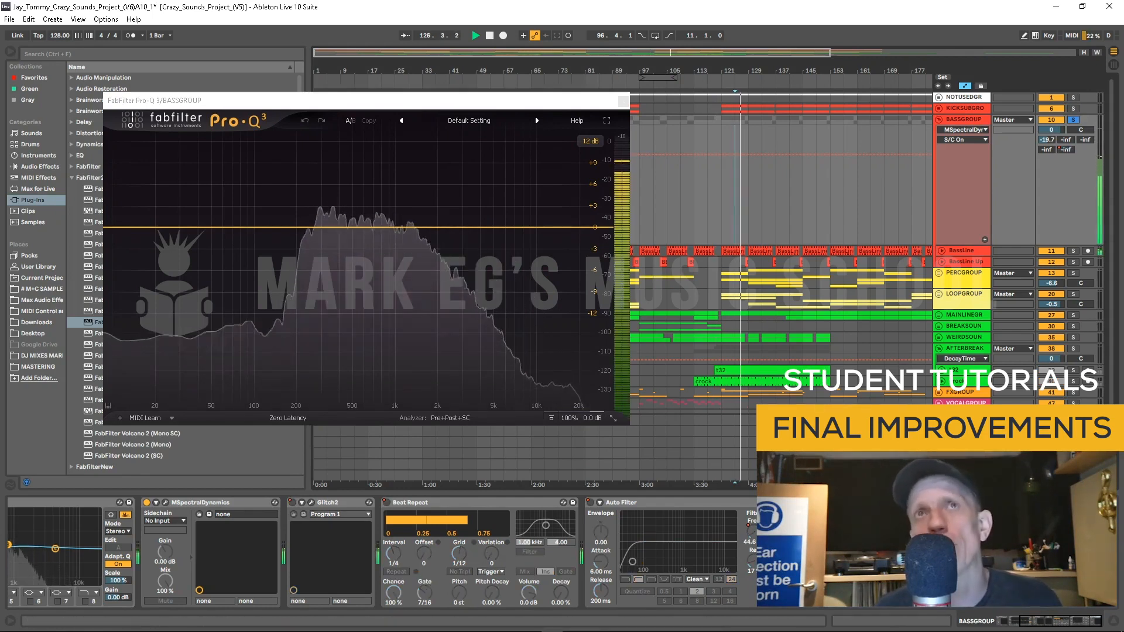
key(space)
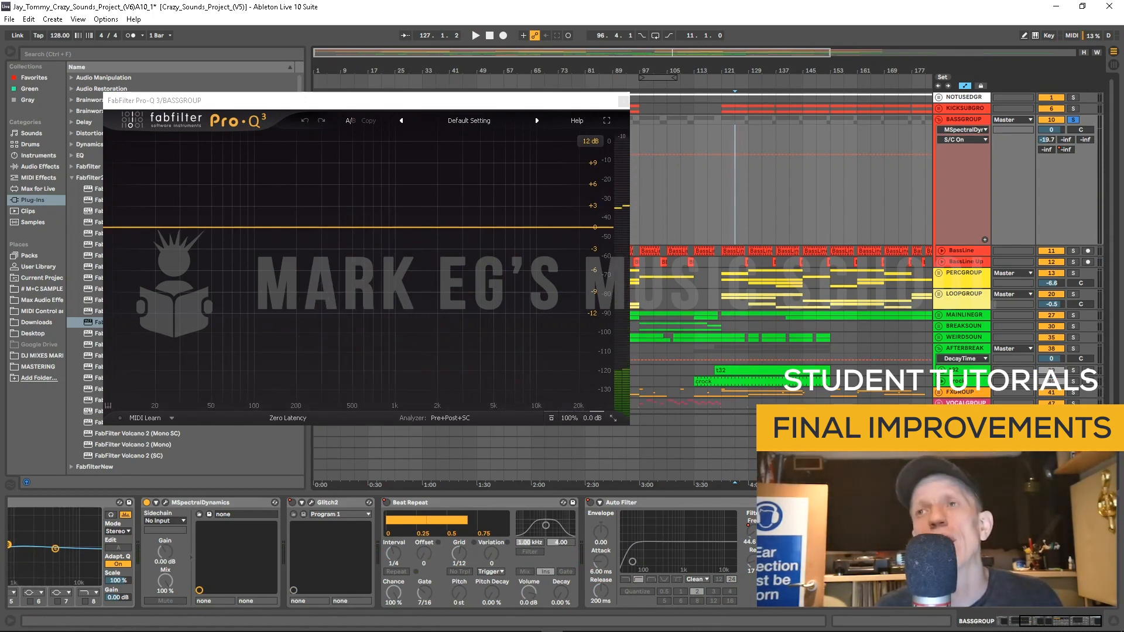
Step: Set Pro-Q 3's sidechain input to the Kick track and play to compare both spectra
click(851, 520)
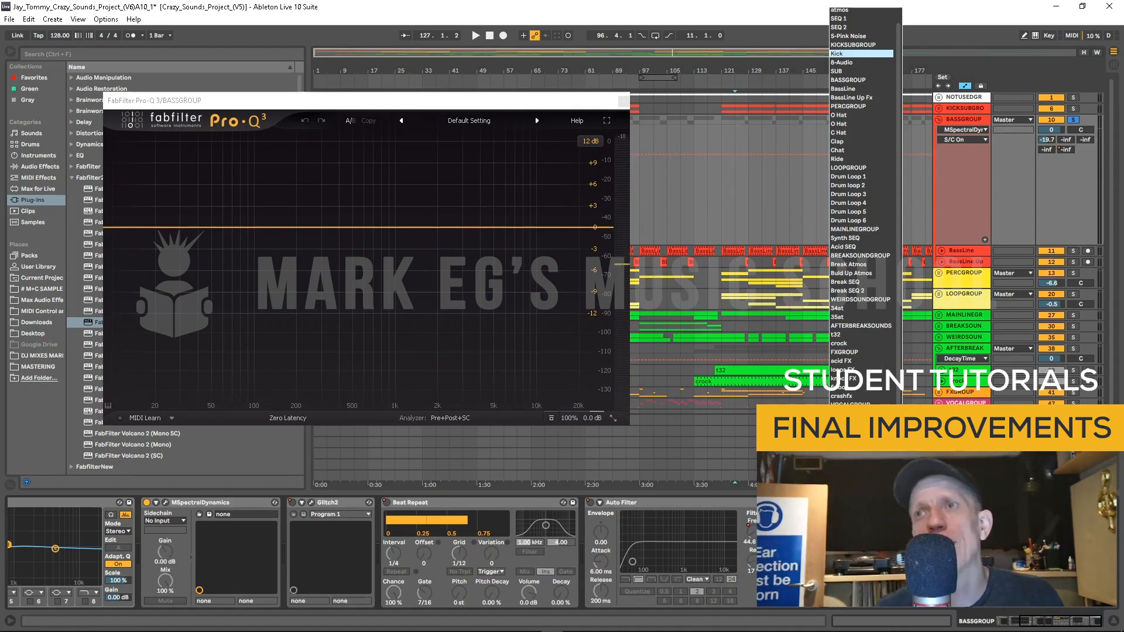
click(852, 53)
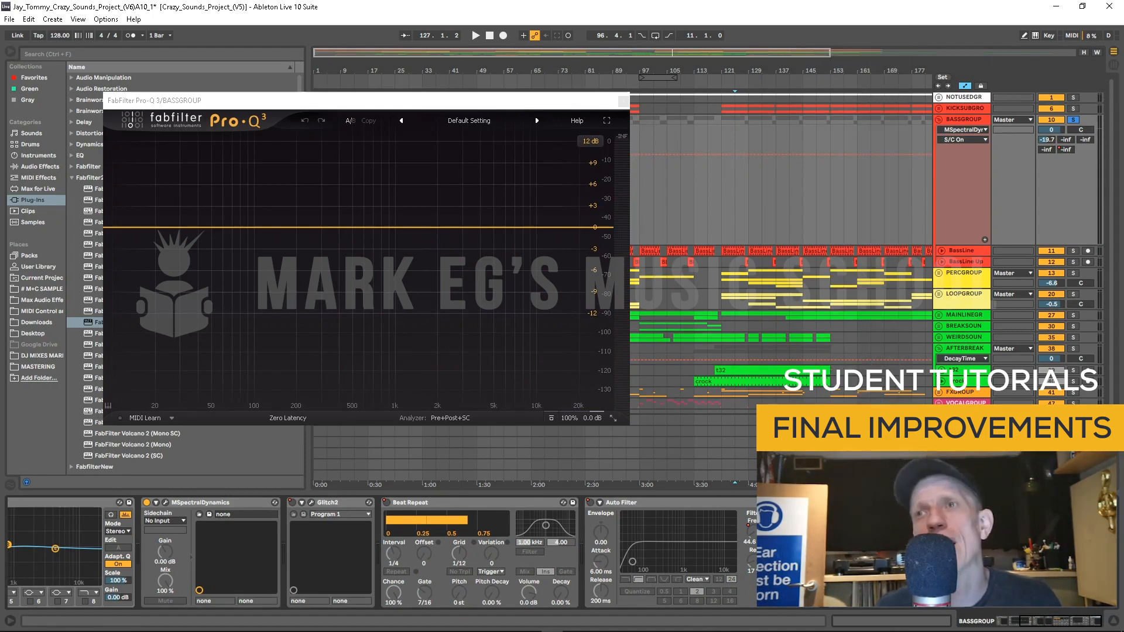
key(space)
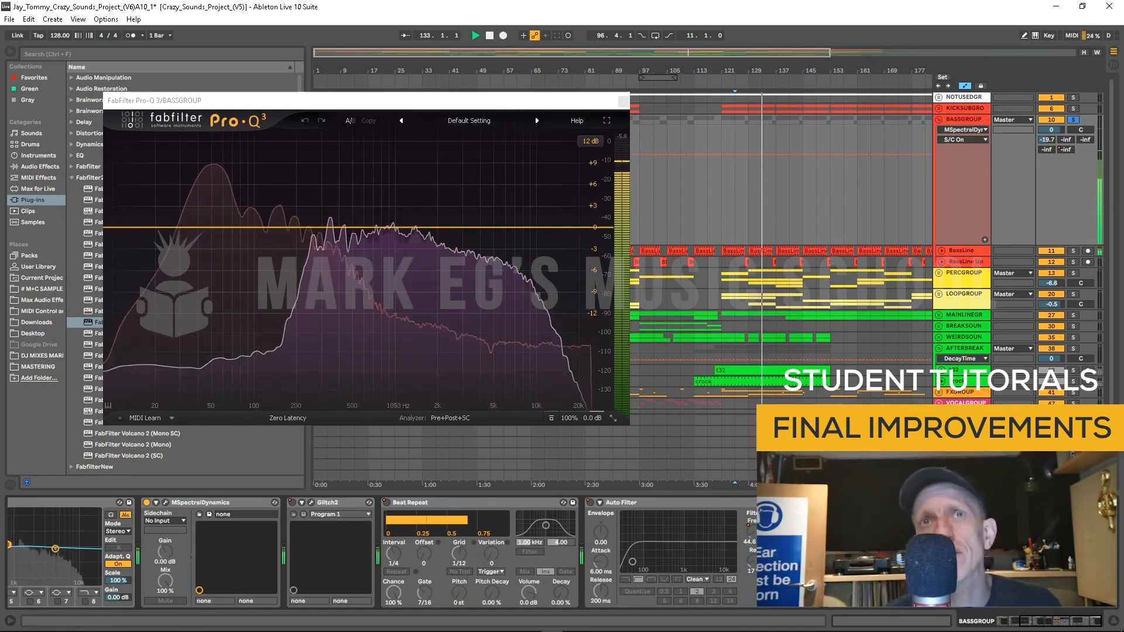
click(450, 418)
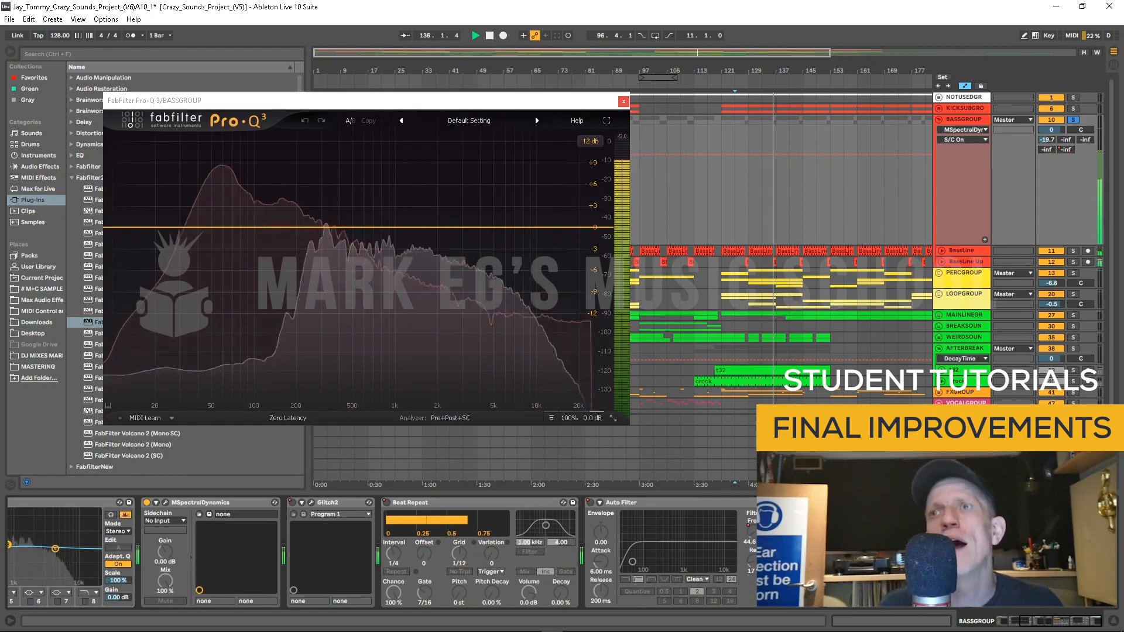
Step: Close the Pro-Q 3 window and delete the plugin from the BASSGROUP device chain
click(623, 102)
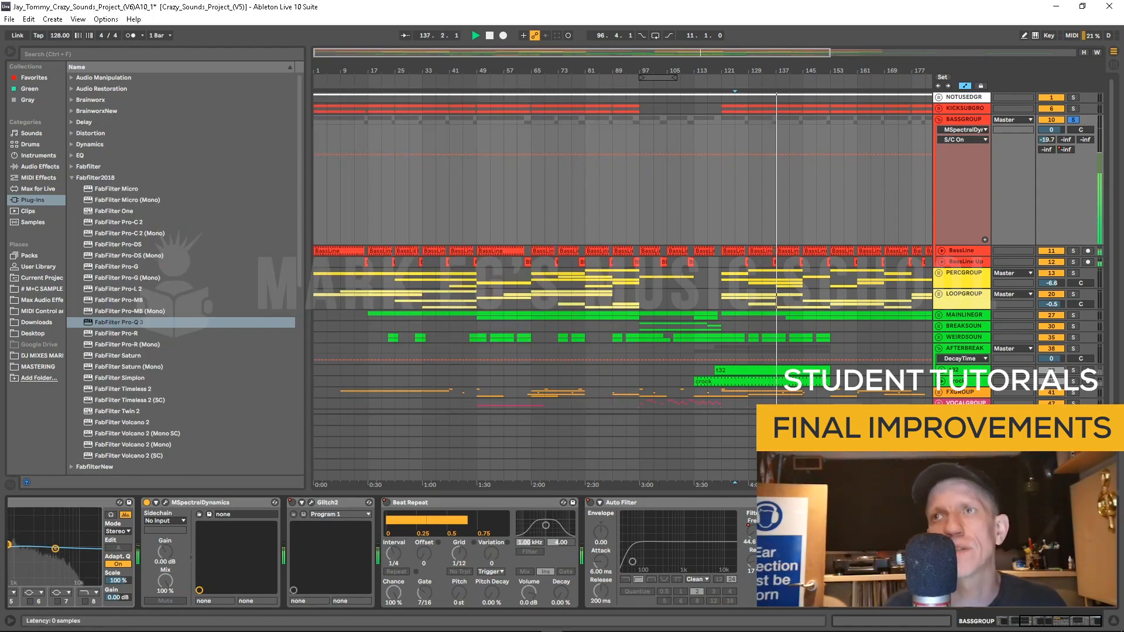
key(Delete)
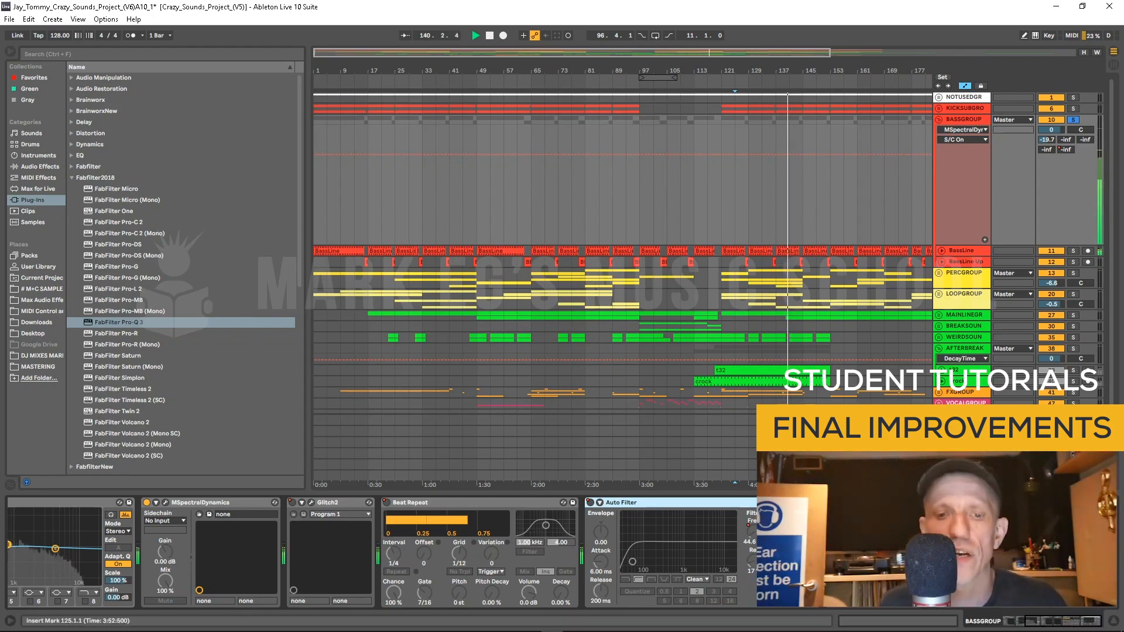
Step: Open the Export Audio/Video dialog to review its settings, then close it
click(490, 185)
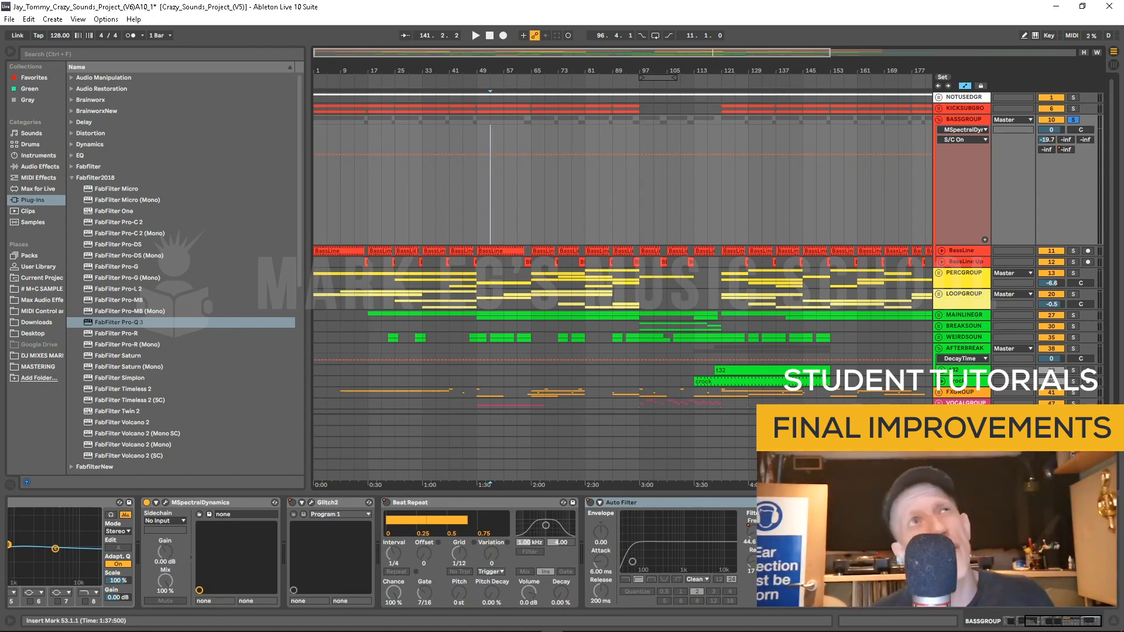
click(10, 18)
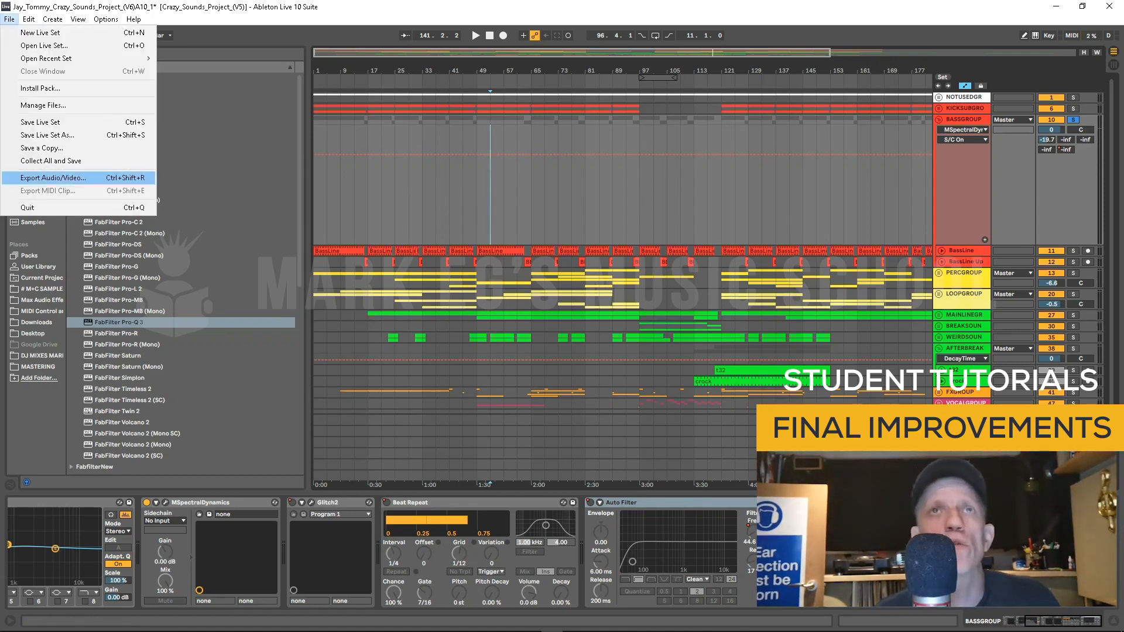
click(52, 177)
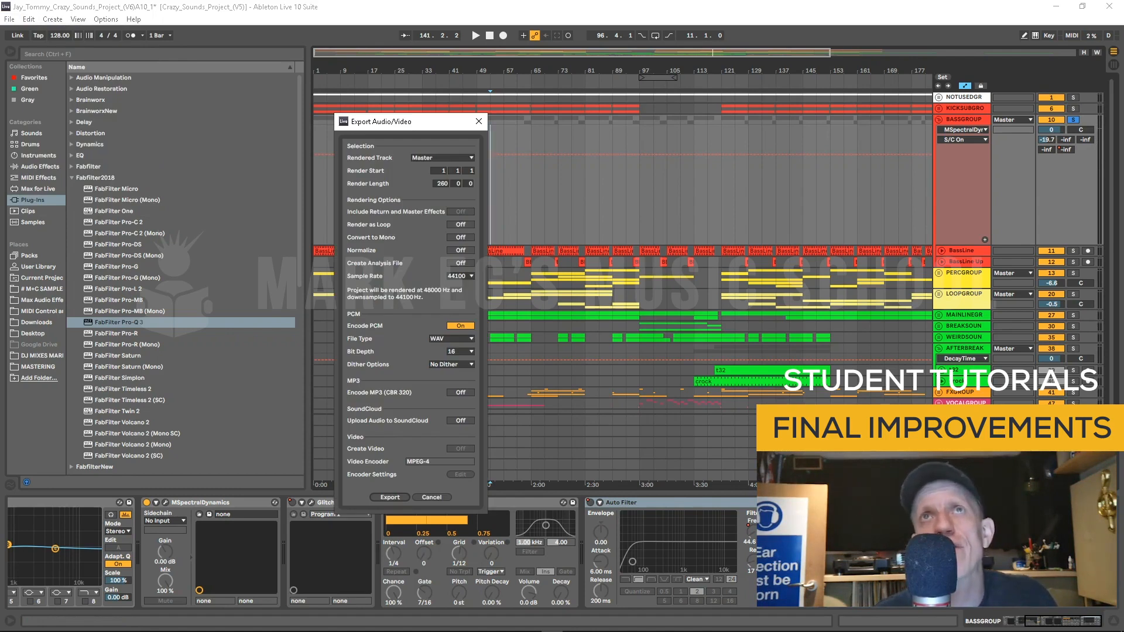
click(478, 121)
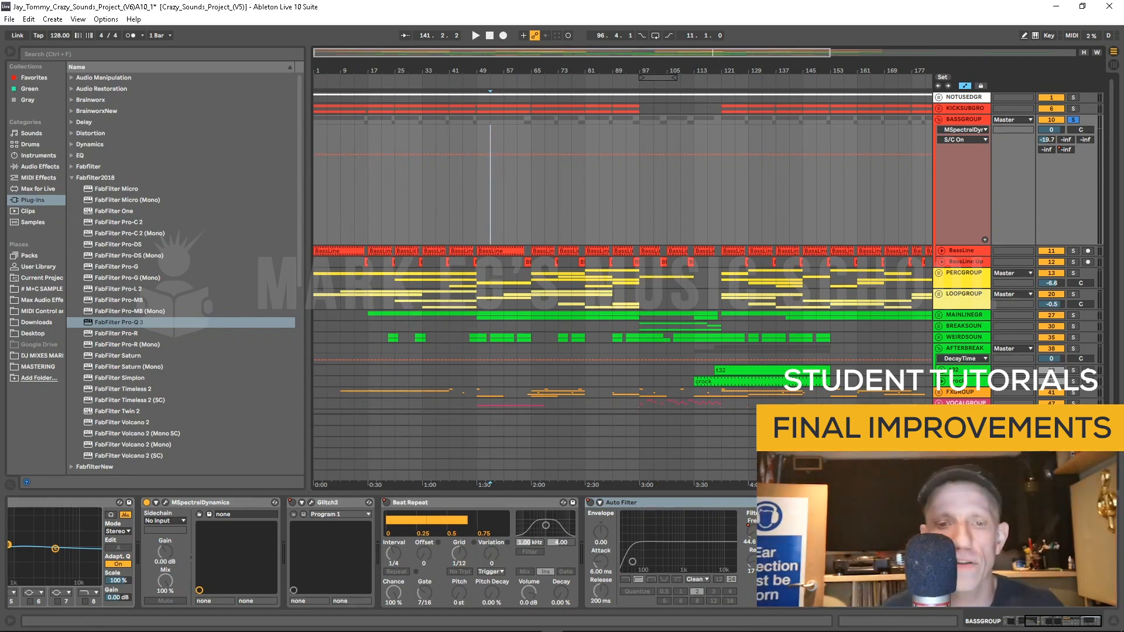
mouse_move(552, 631)
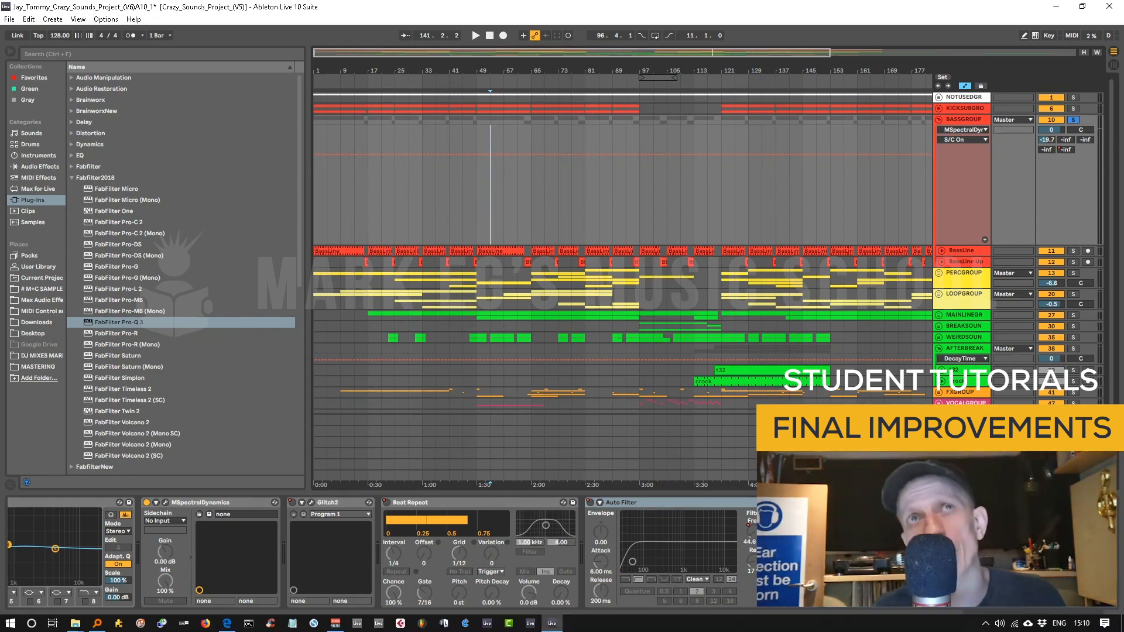